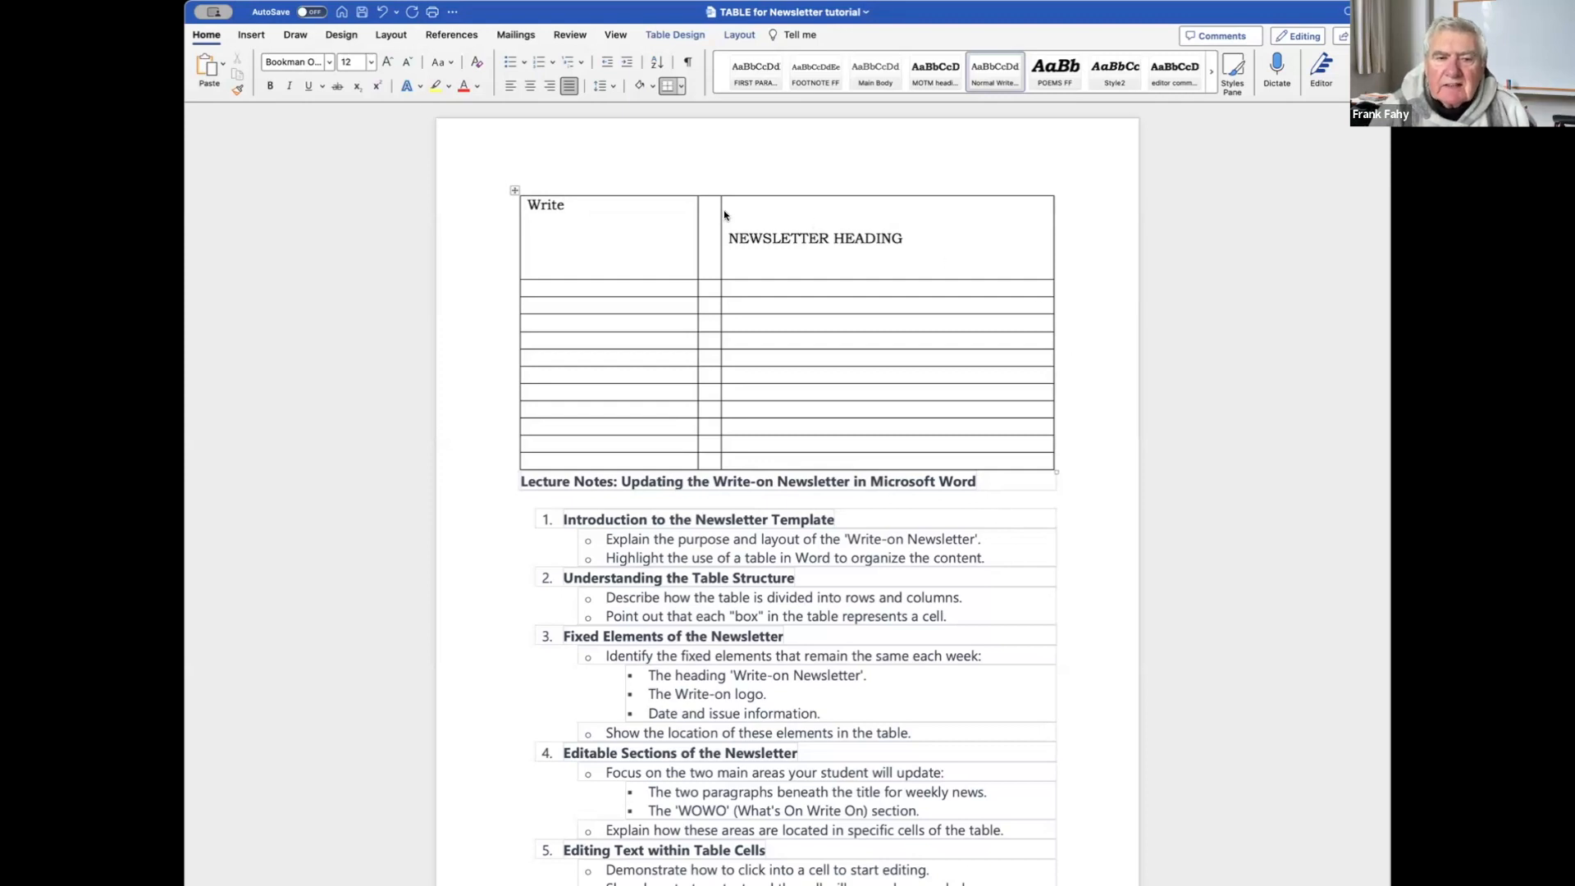
# Widen the middle column and restore it, then complete 'Write-on Logo' in the top-left cell.
pyautogui.moveTo(720, 213); pyautogui.dragTo(877, 231)
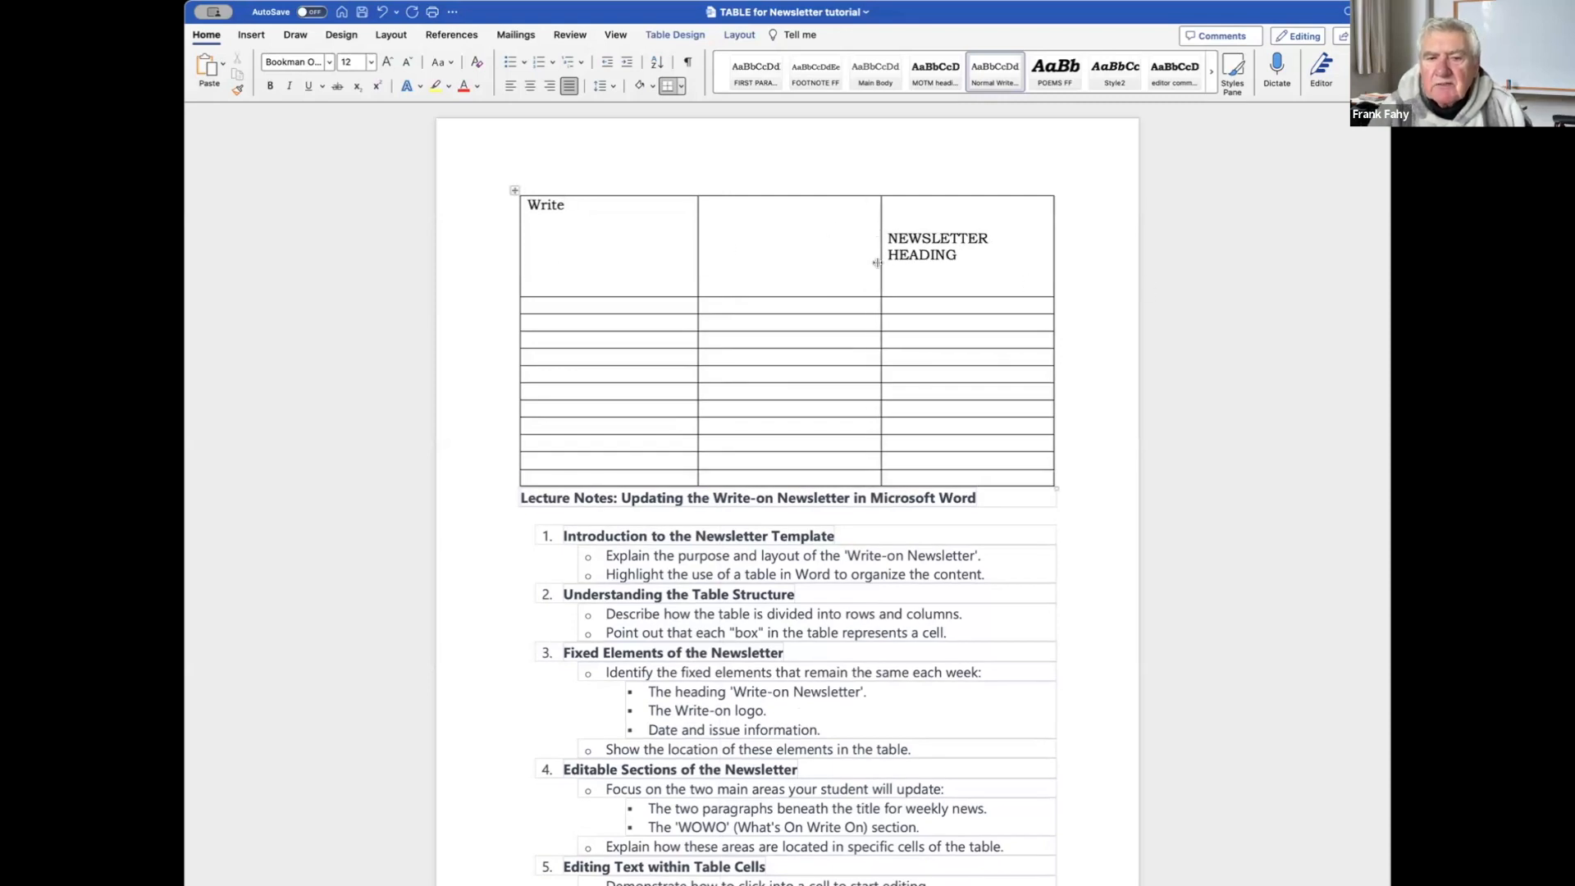
pyautogui.moveTo(877, 263); pyautogui.dragTo(721, 256)
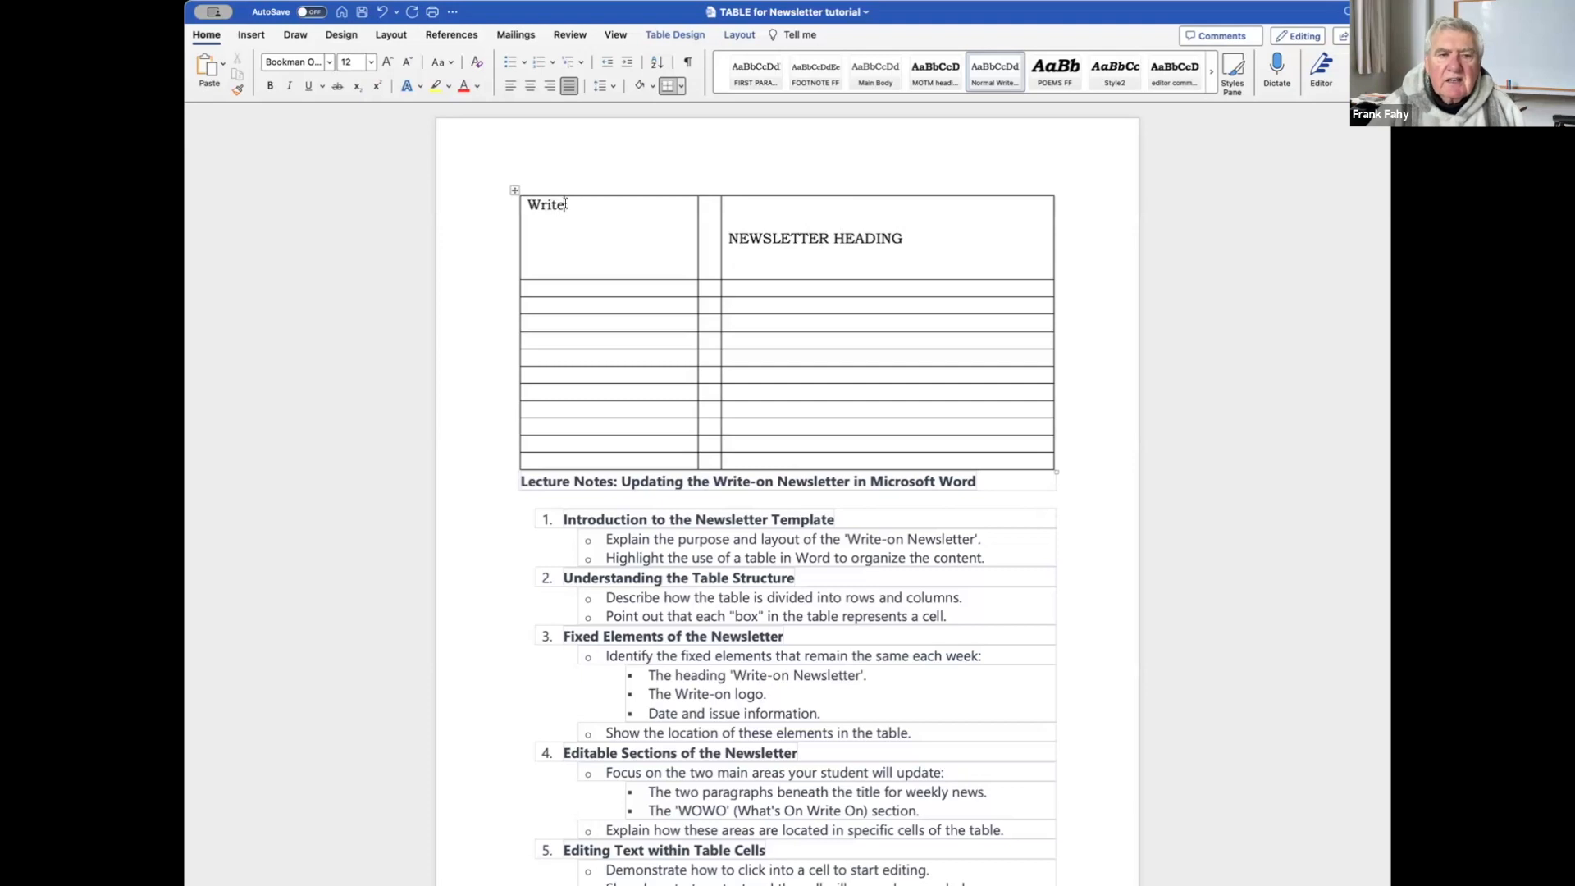
pyautogui.write('on Logo')
# Add DATE, ISSUE Number and VOLUME No on separate lines beneath it.
pyautogui.press('Return')
pyautogui.write('DATE')
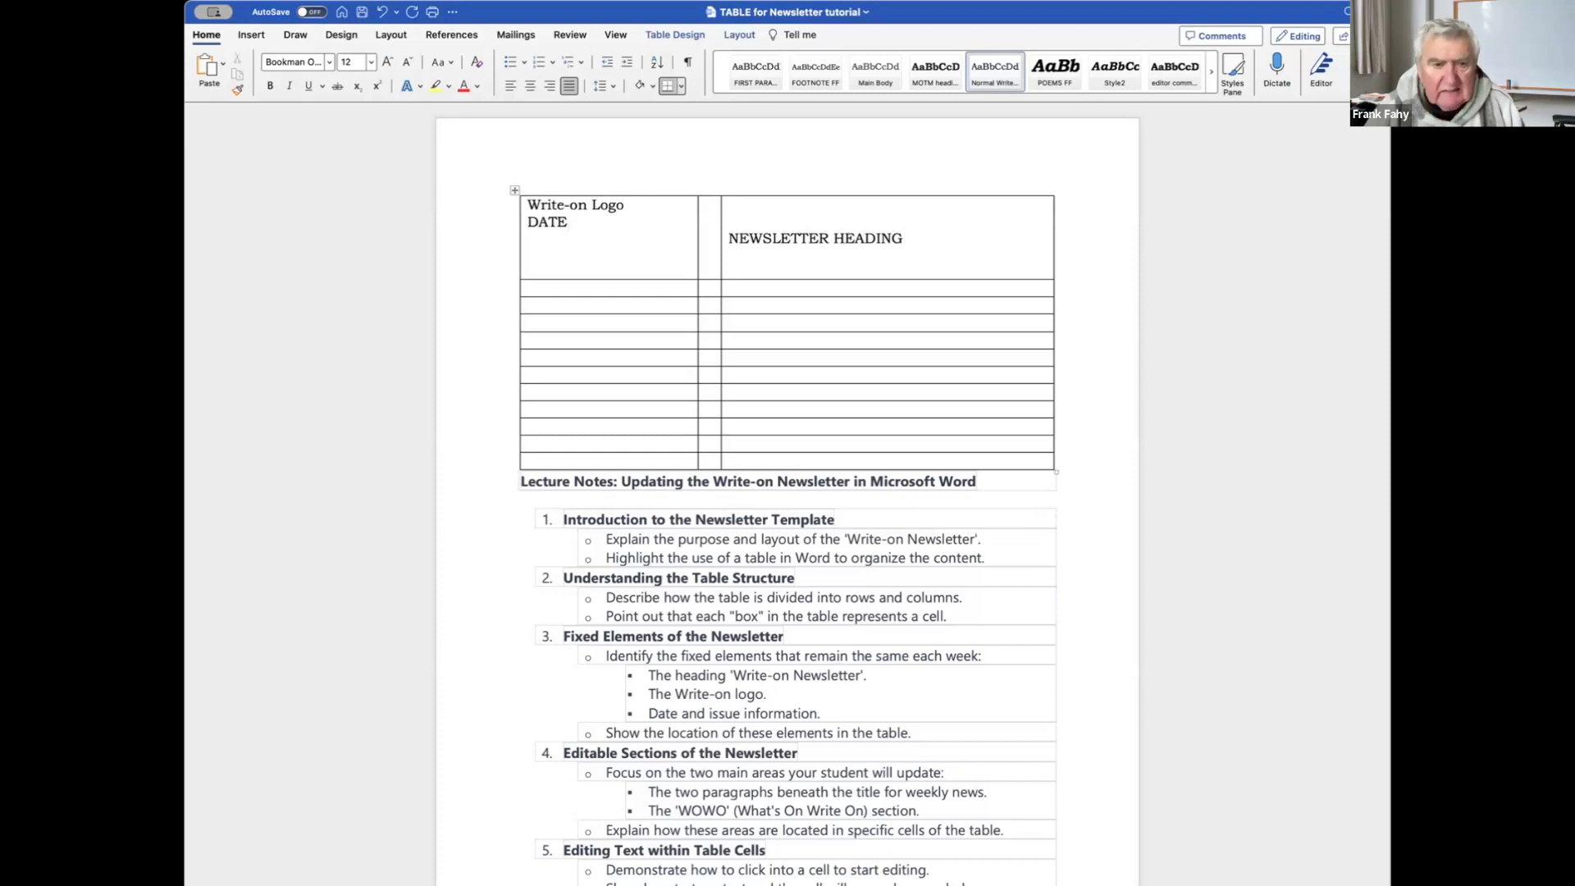
pyautogui.press('Return')
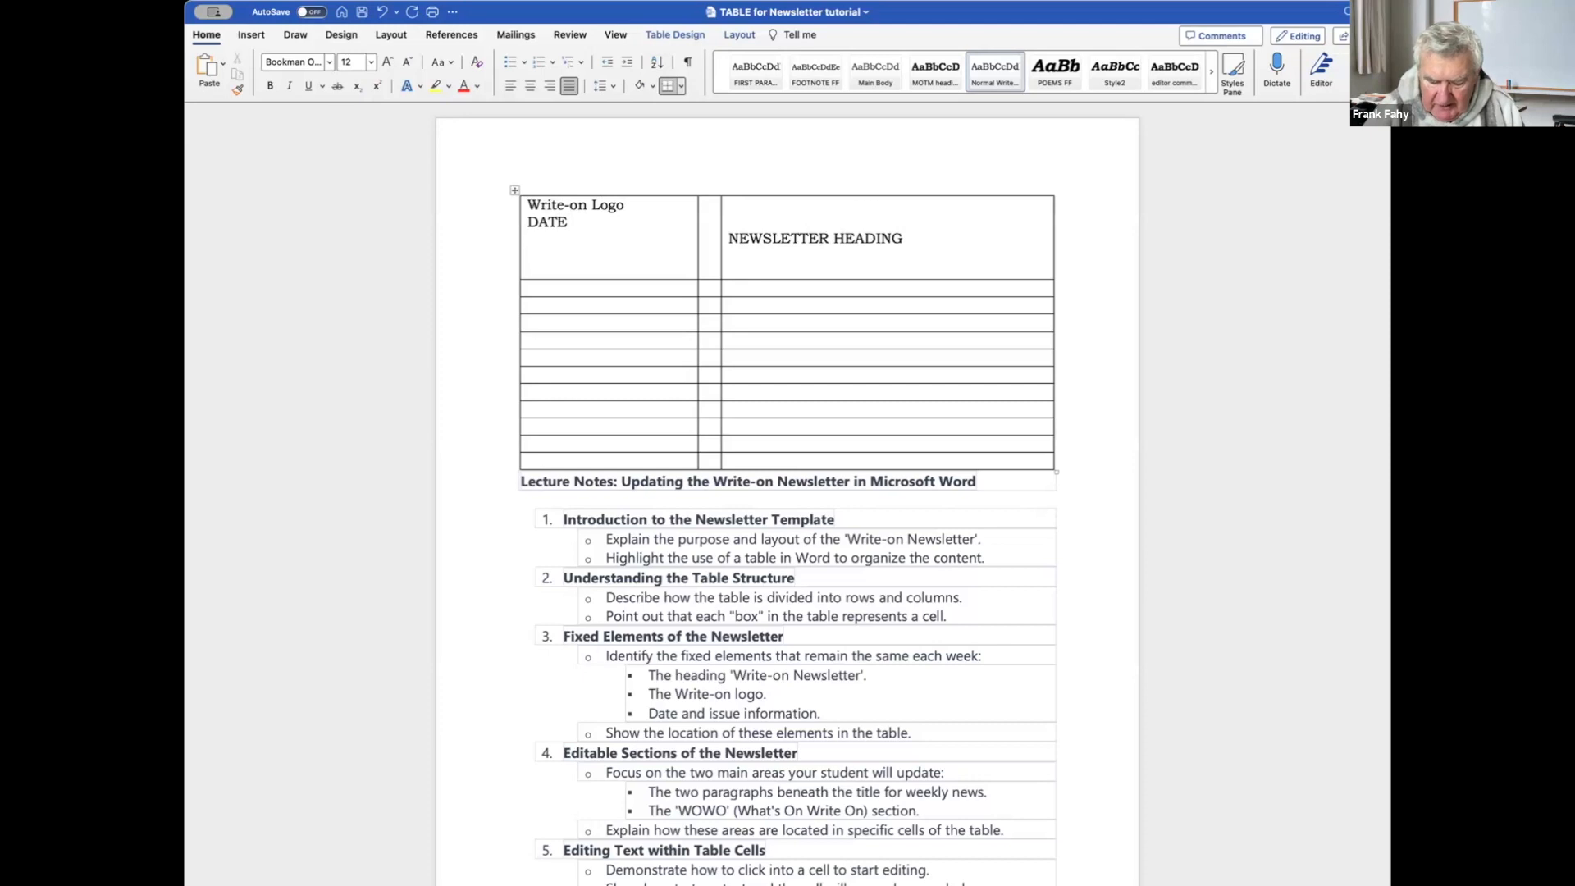
pyautogui.write('ISSUE Number')
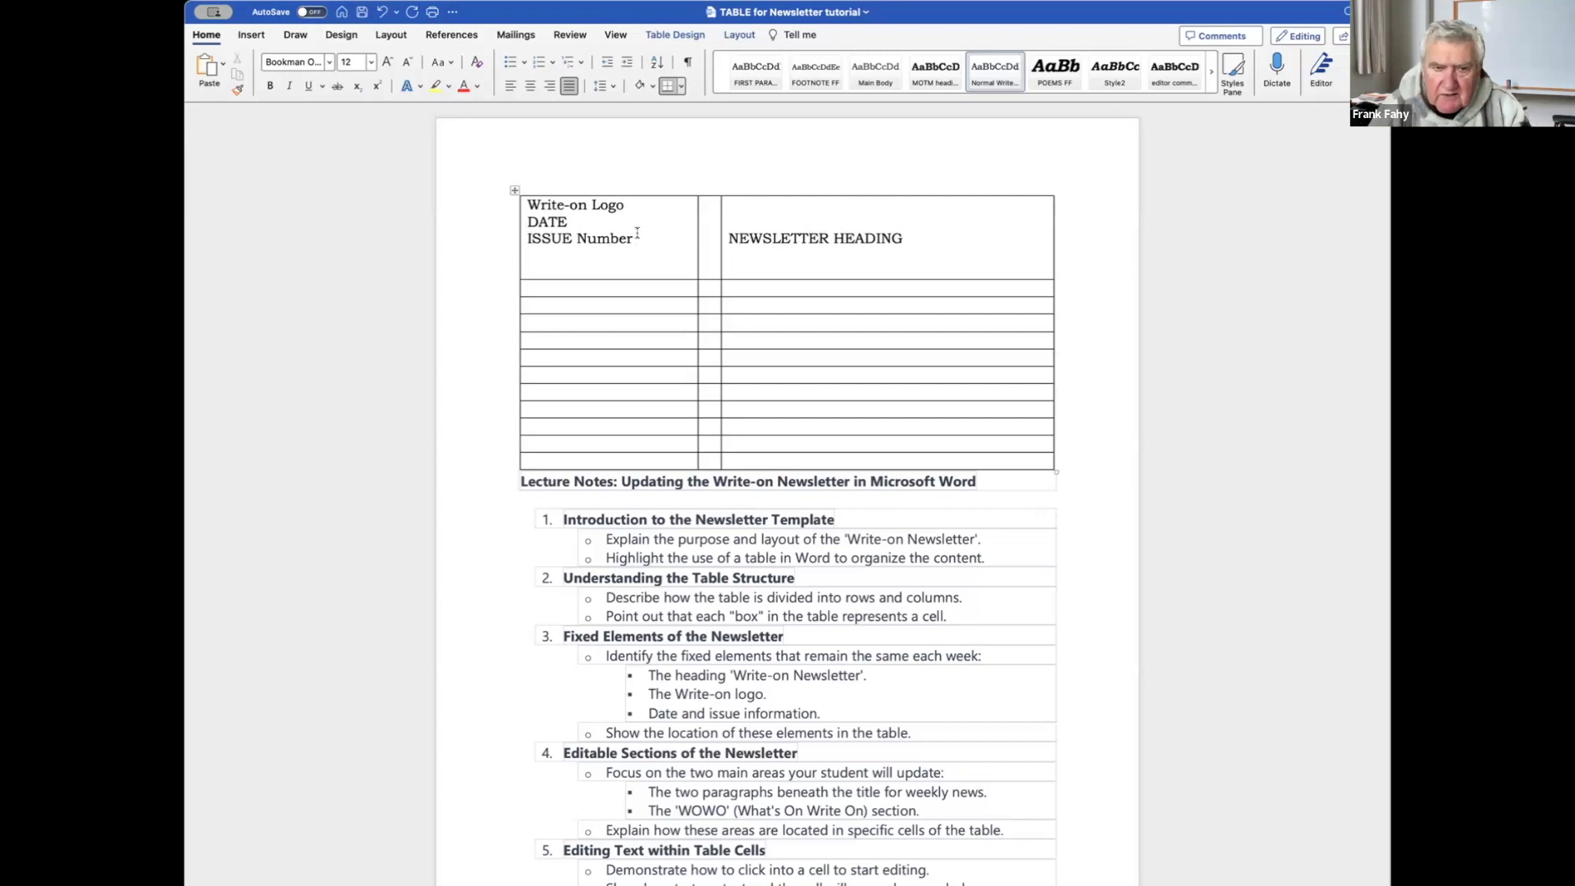
pyautogui.press('Return')
pyautogui.write('VOLUME')
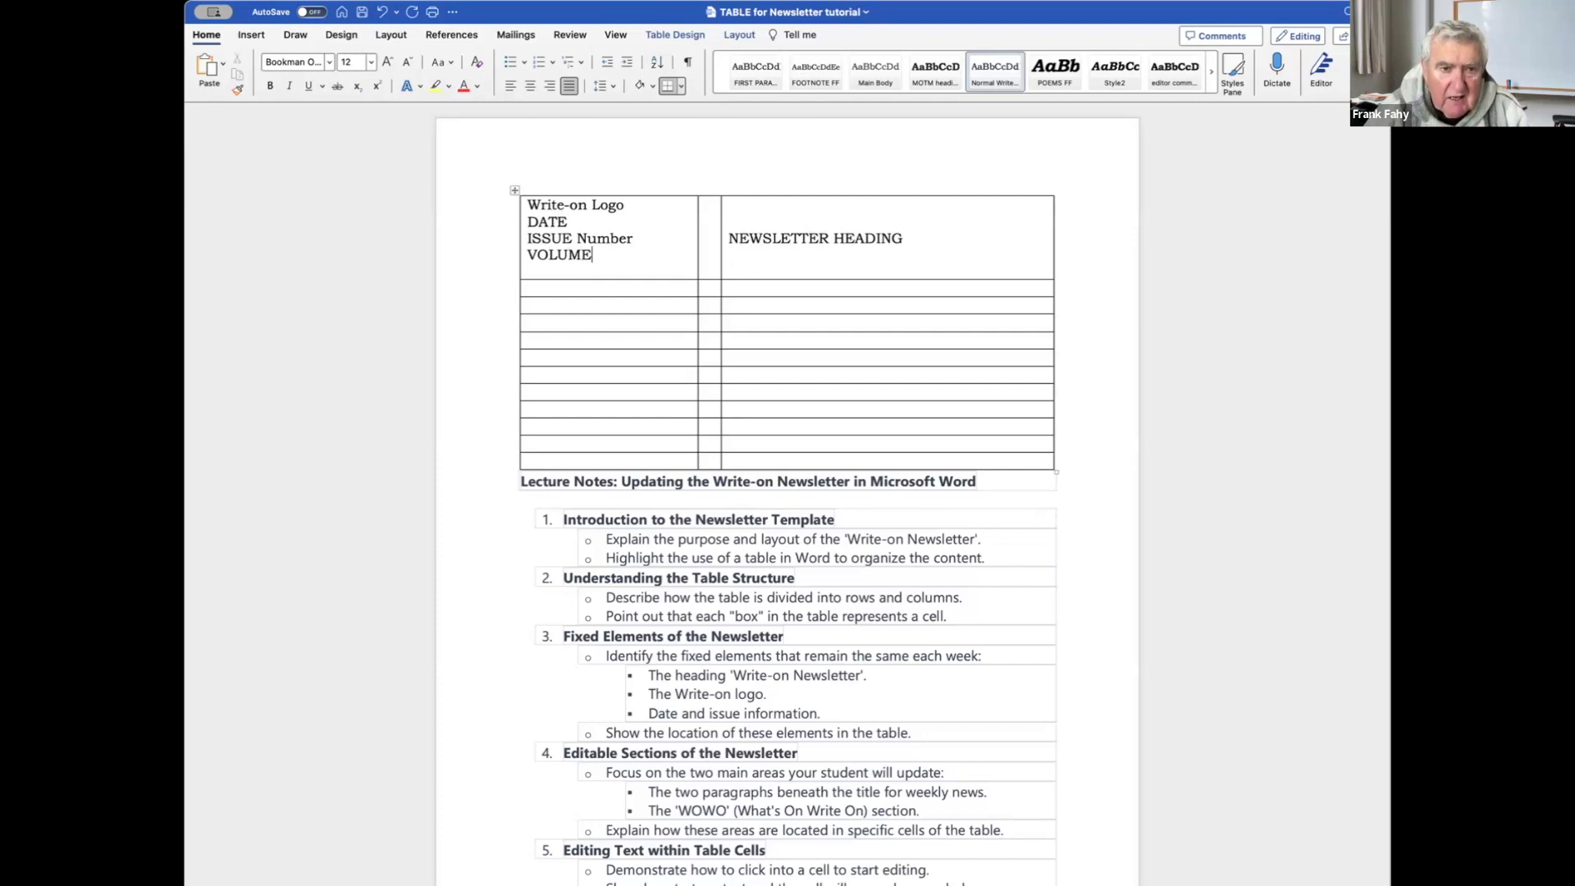
pyautogui.write(' No')
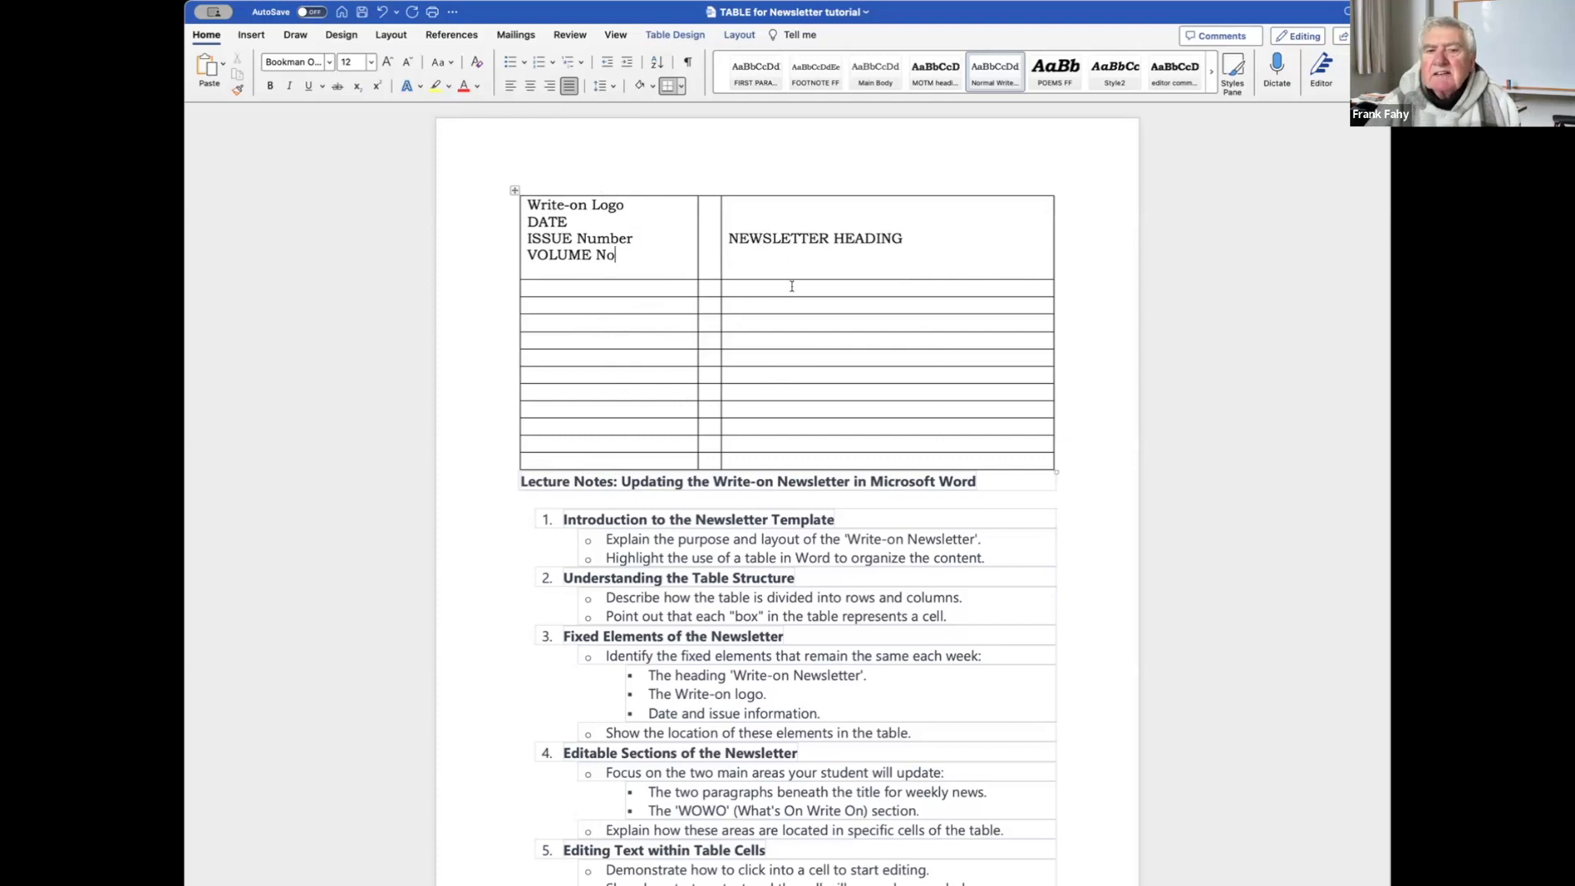
pyautogui.click(756, 285)
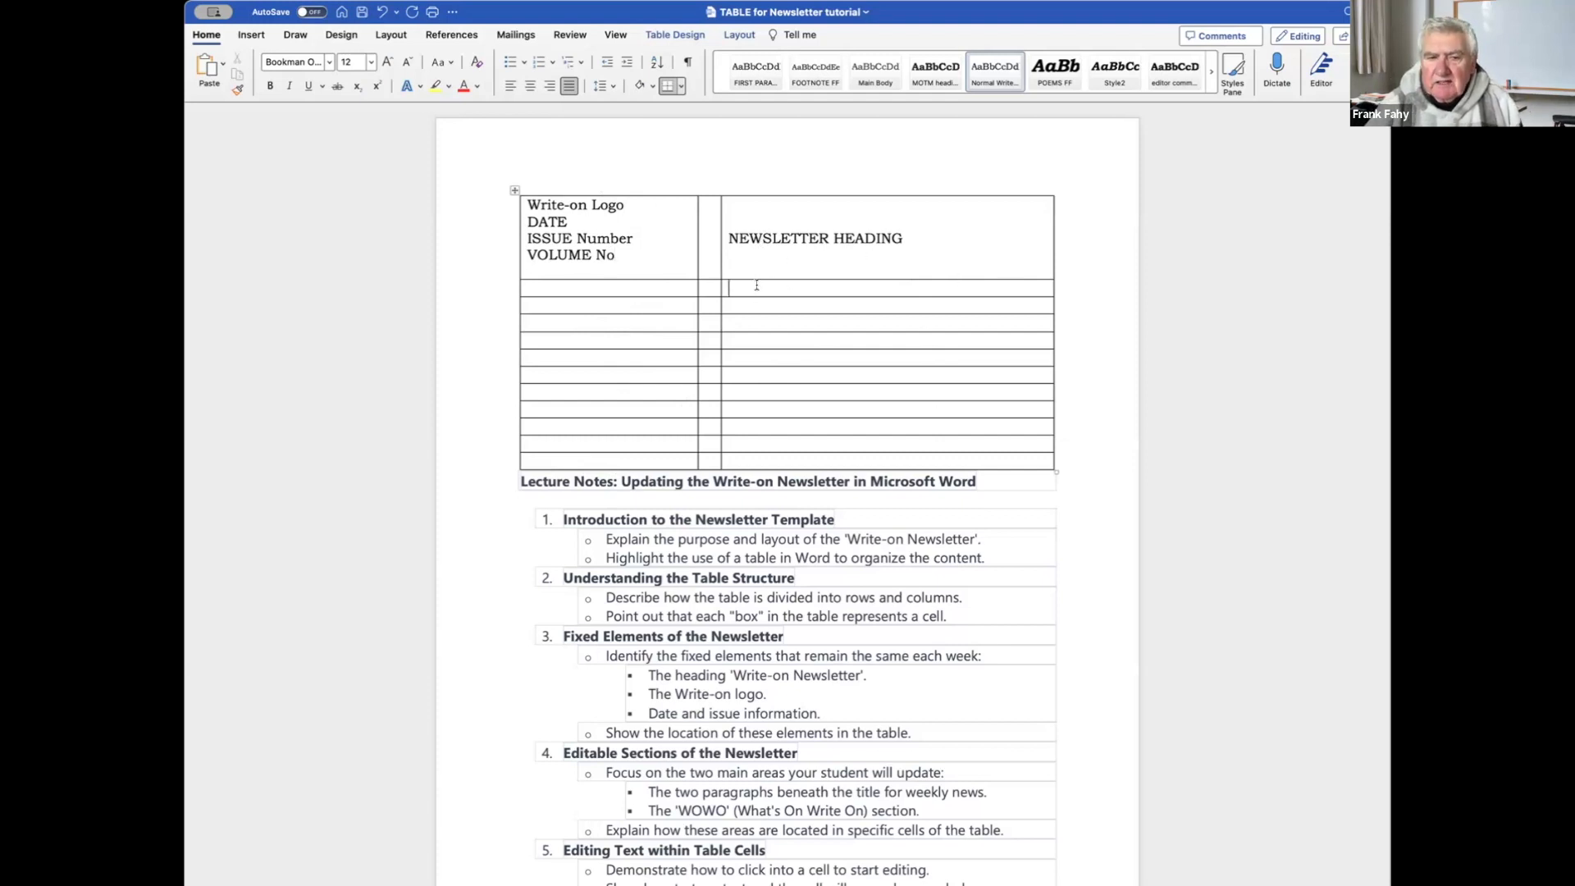
# Add blank lines so the row under NEWSLETTER HEADING and the row below it grow taller.
pyautogui.press('Return')
pyautogui.press('Return')
pyautogui.press('Return')
pyautogui.press('Return')
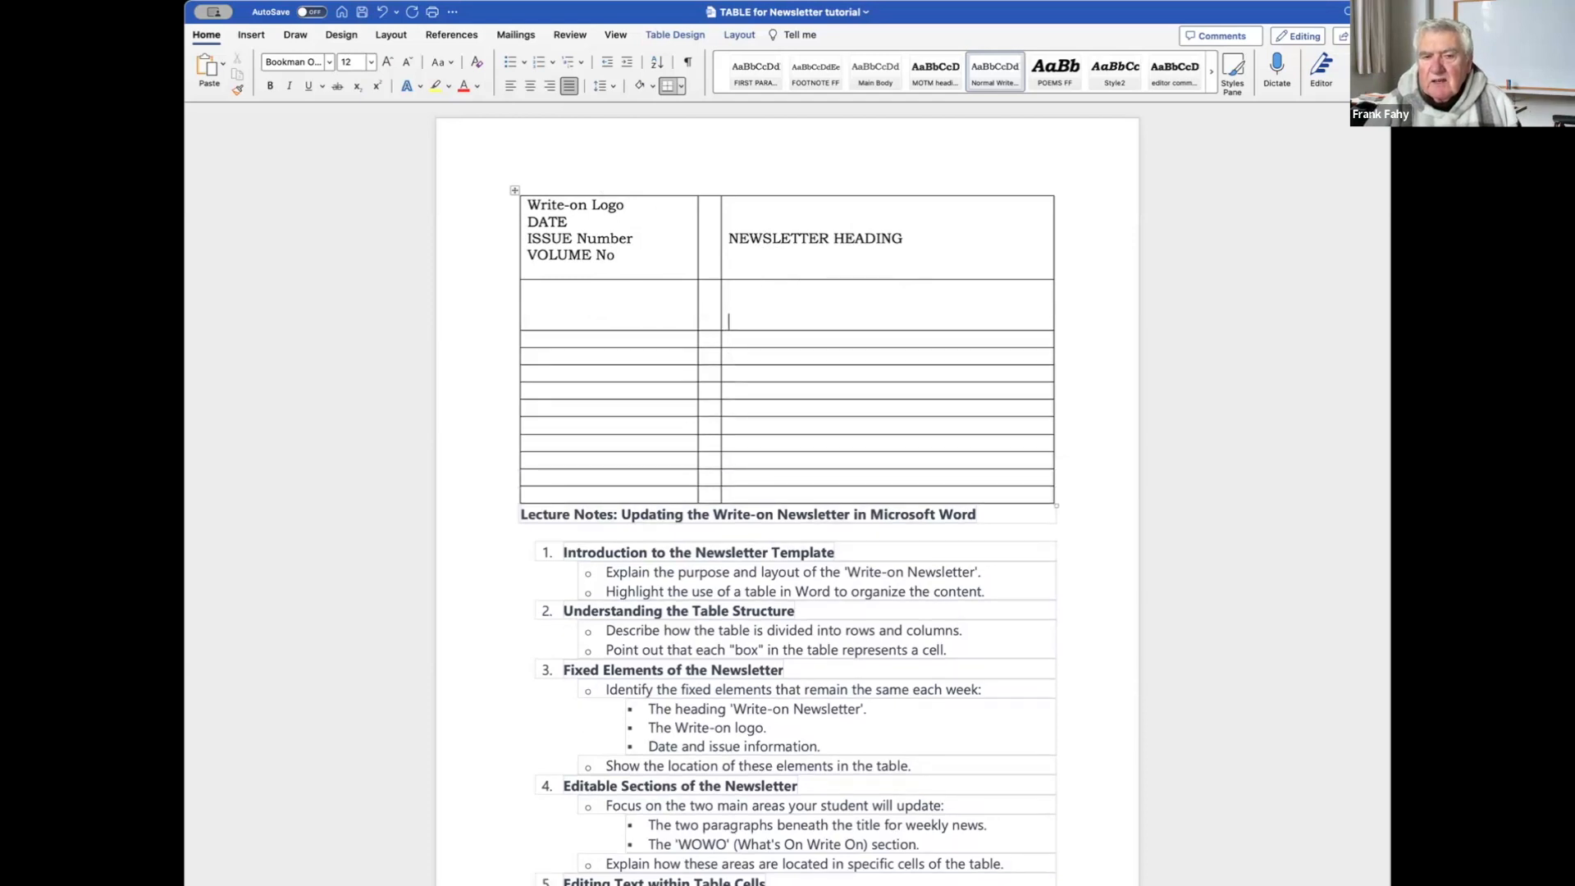
pyautogui.press('Return')
pyautogui.press('Return')
pyautogui.press('Return')
pyautogui.press('Return')
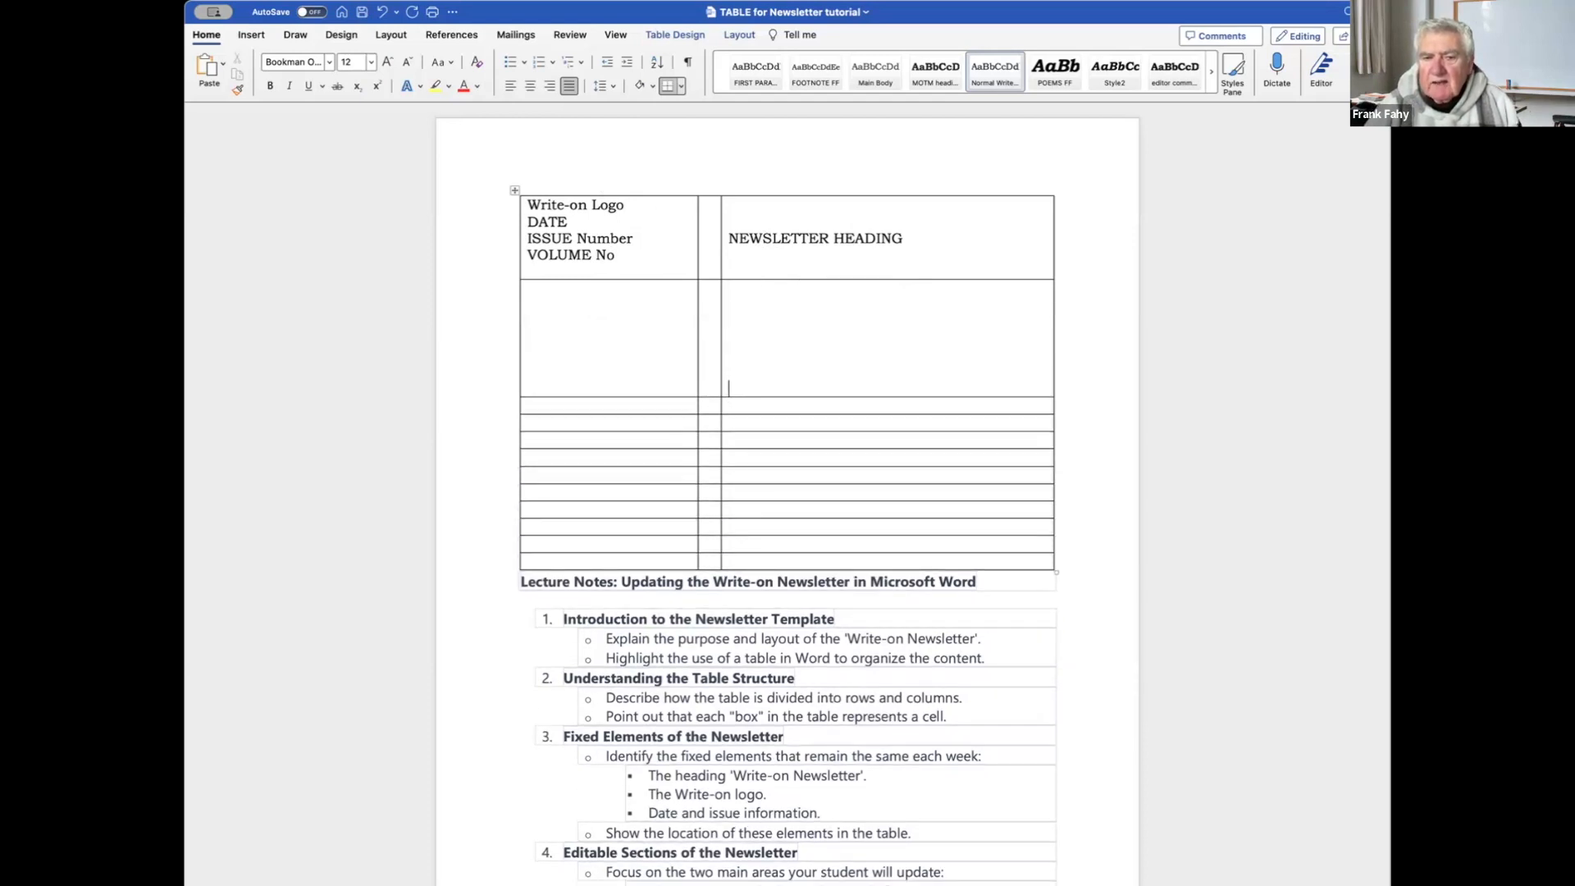
pyautogui.press('Return')
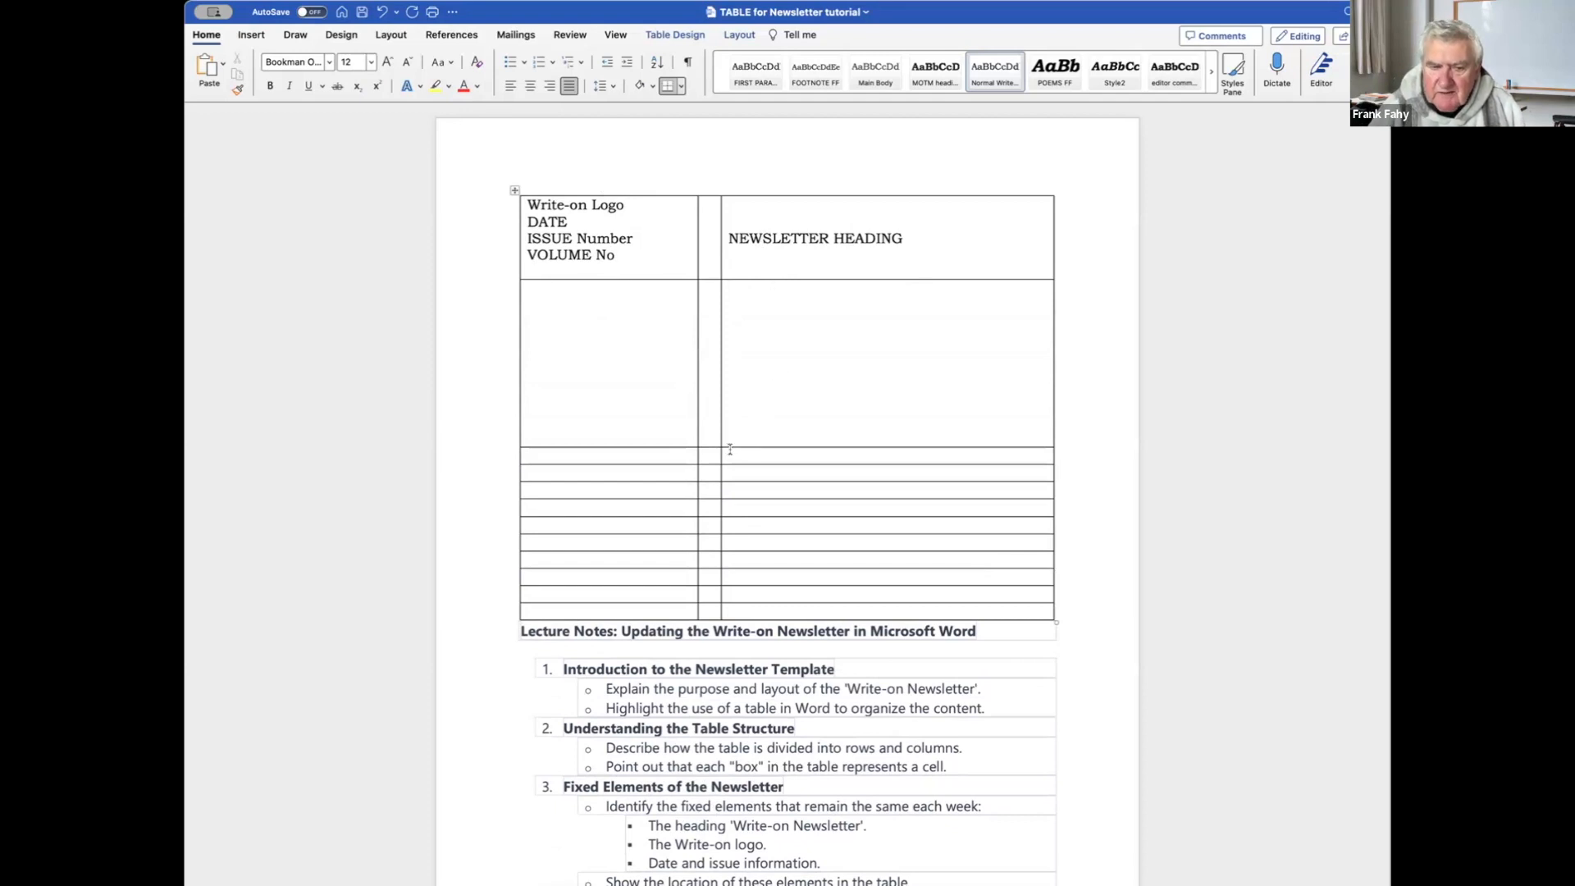
pyautogui.press('Return')
pyautogui.press('Return')
pyautogui.press('Return')
pyautogui.press('Return')
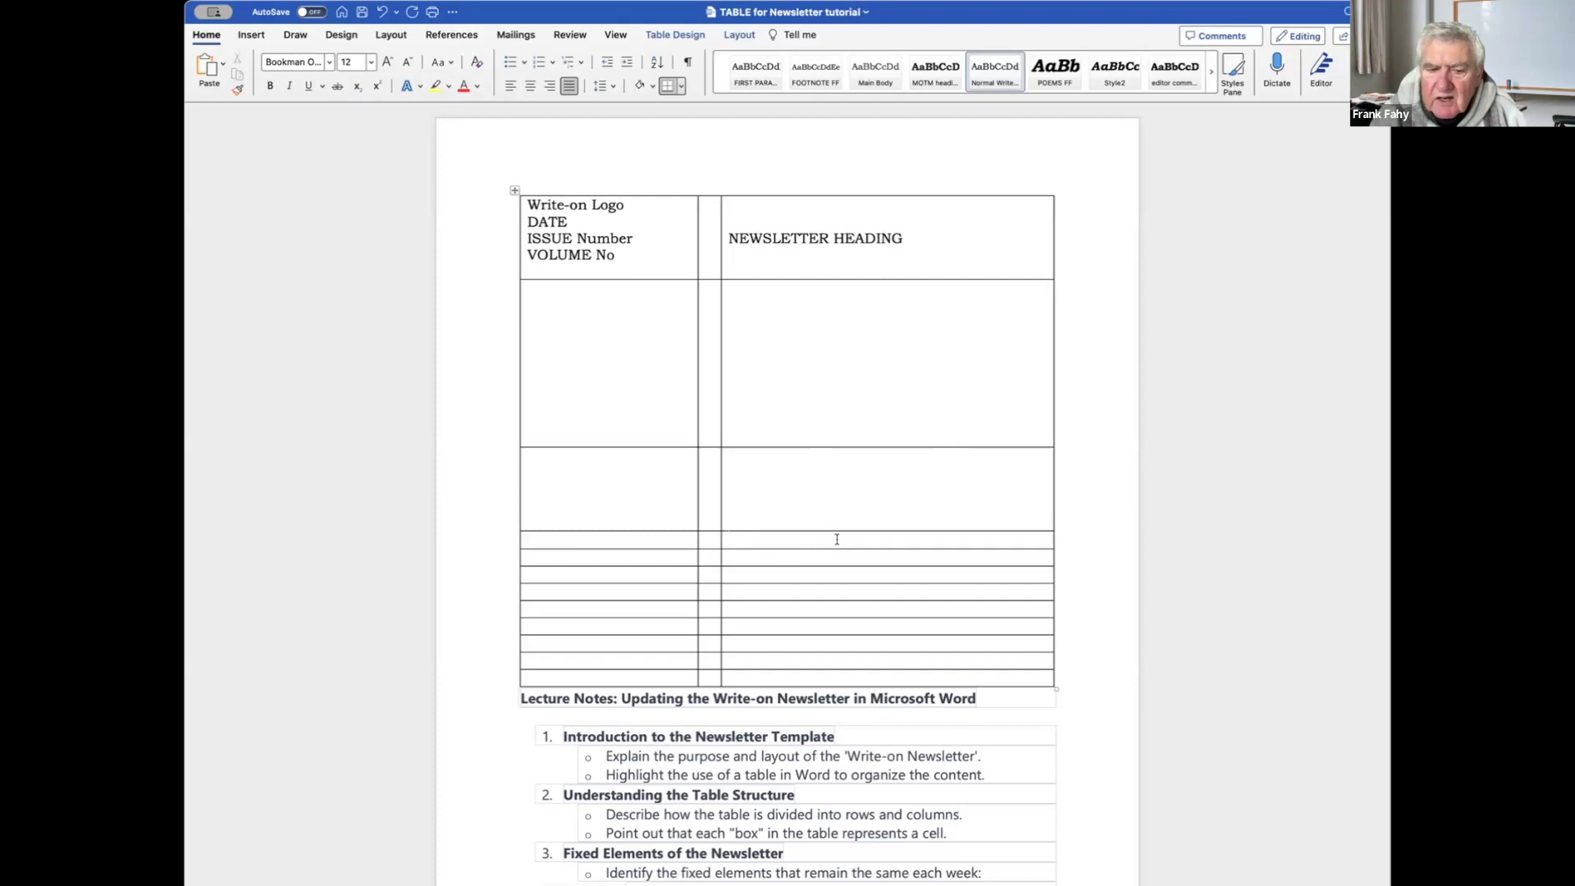
pyautogui.press('Down')
# Type WOWO in the next right-hand cell and centre it.
pyautogui.write('WOWO')
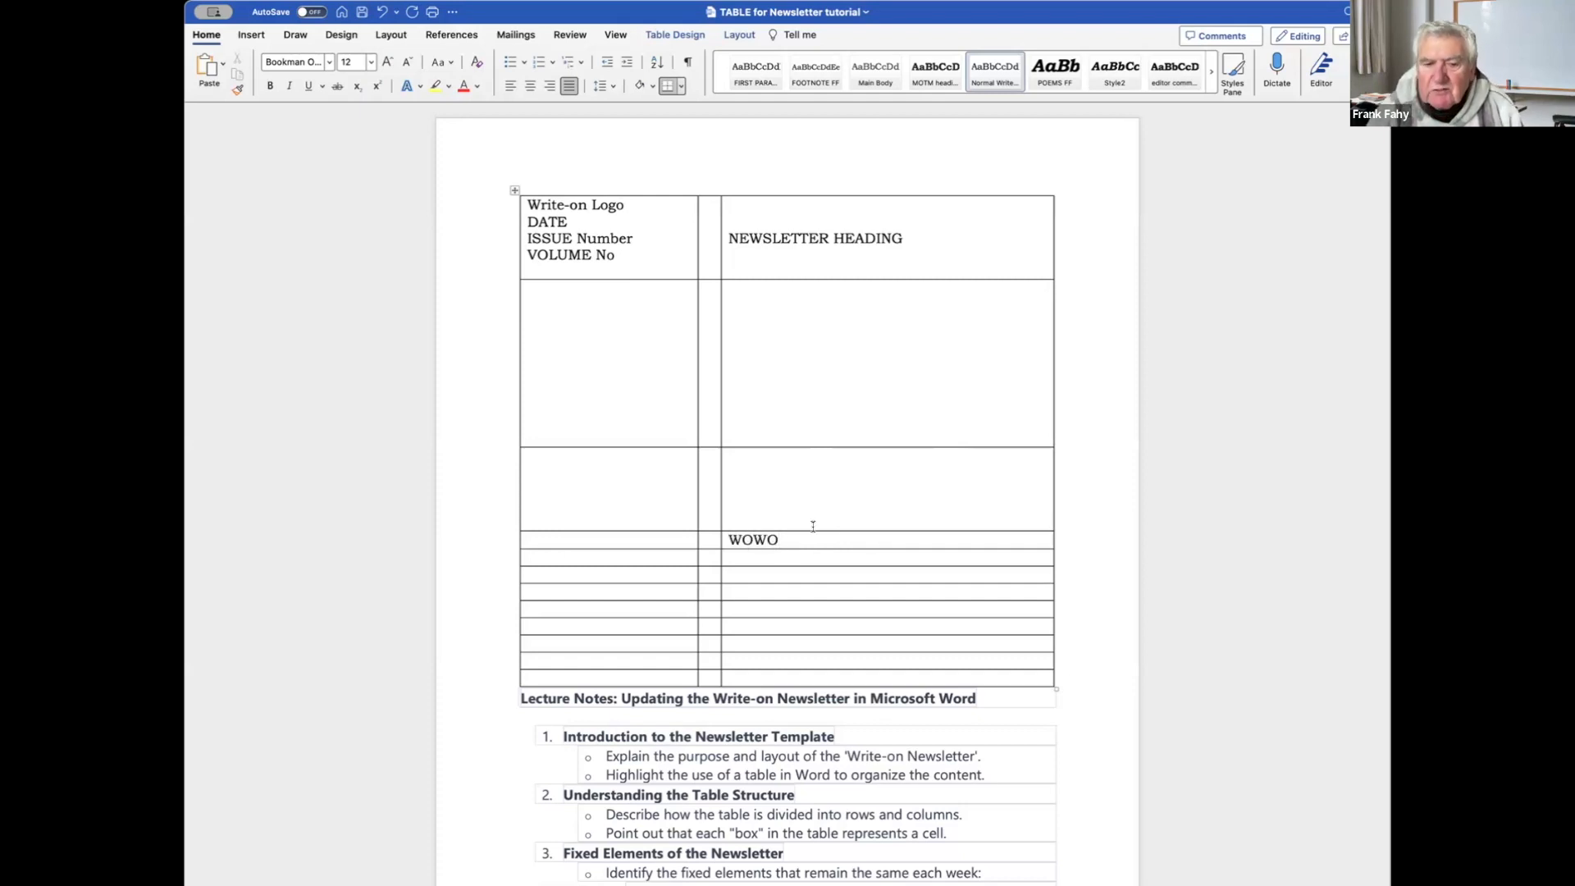
pyautogui.moveTo(780, 536); pyautogui.dragTo(728, 539)
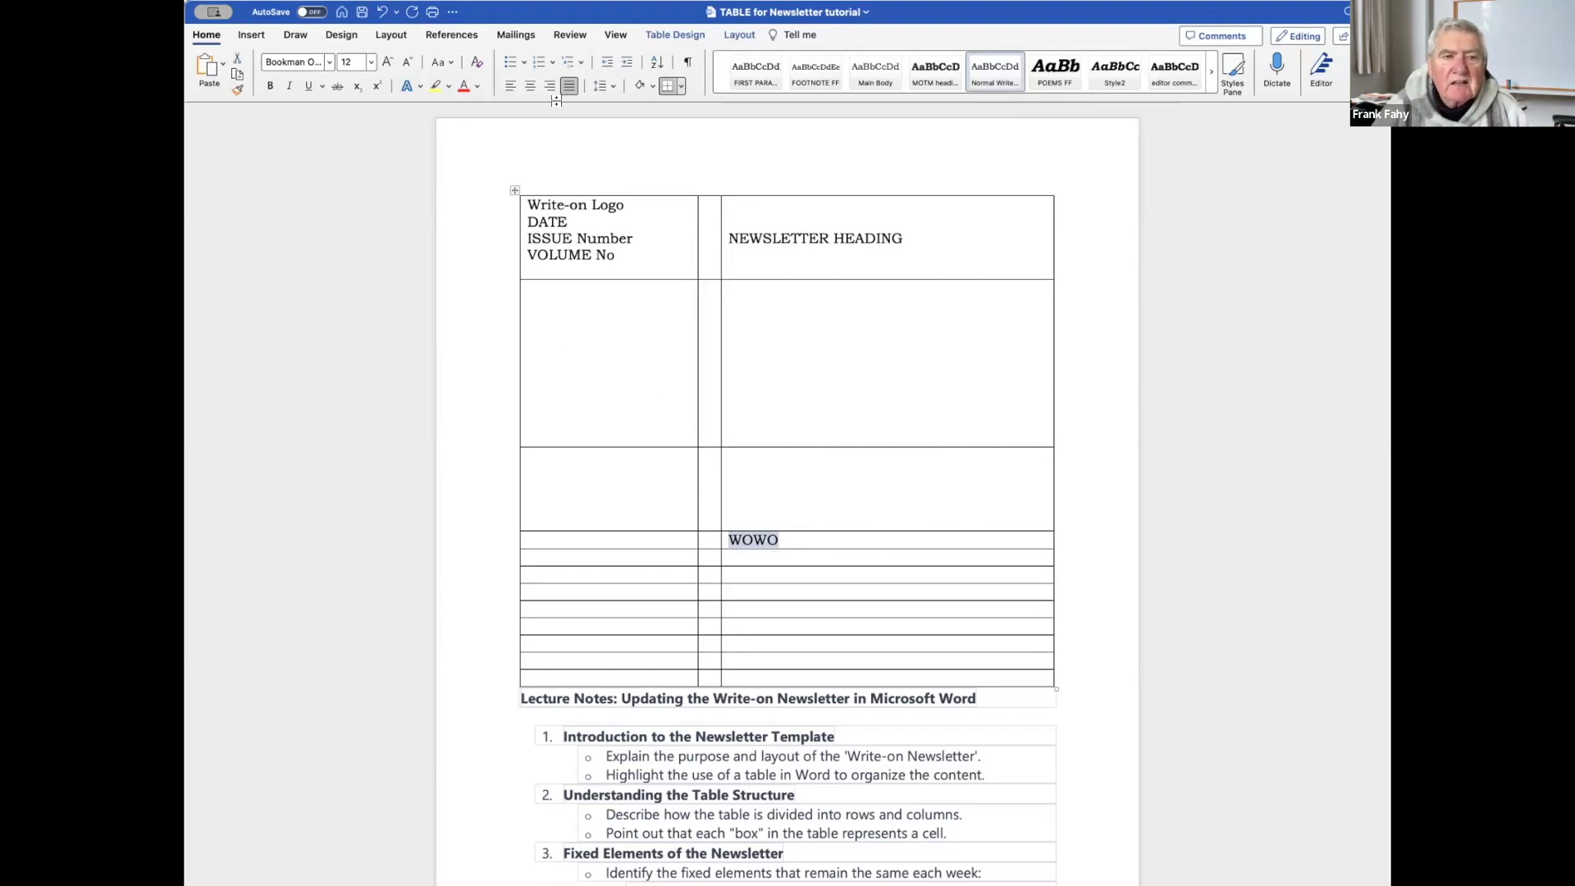
pyautogui.click(529, 88)
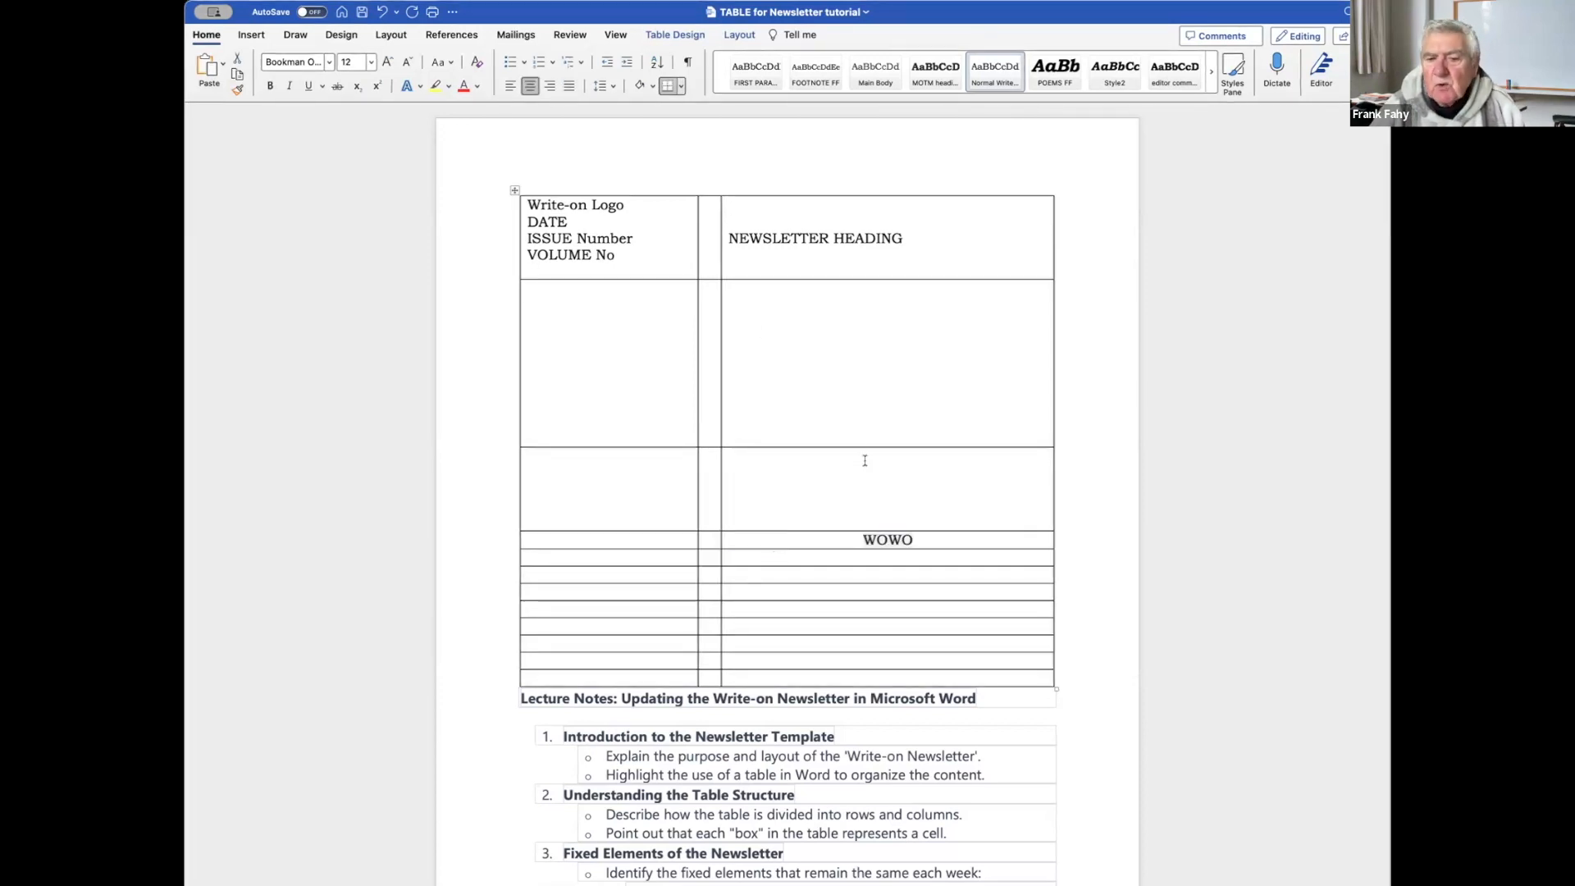
pyautogui.click(756, 556)
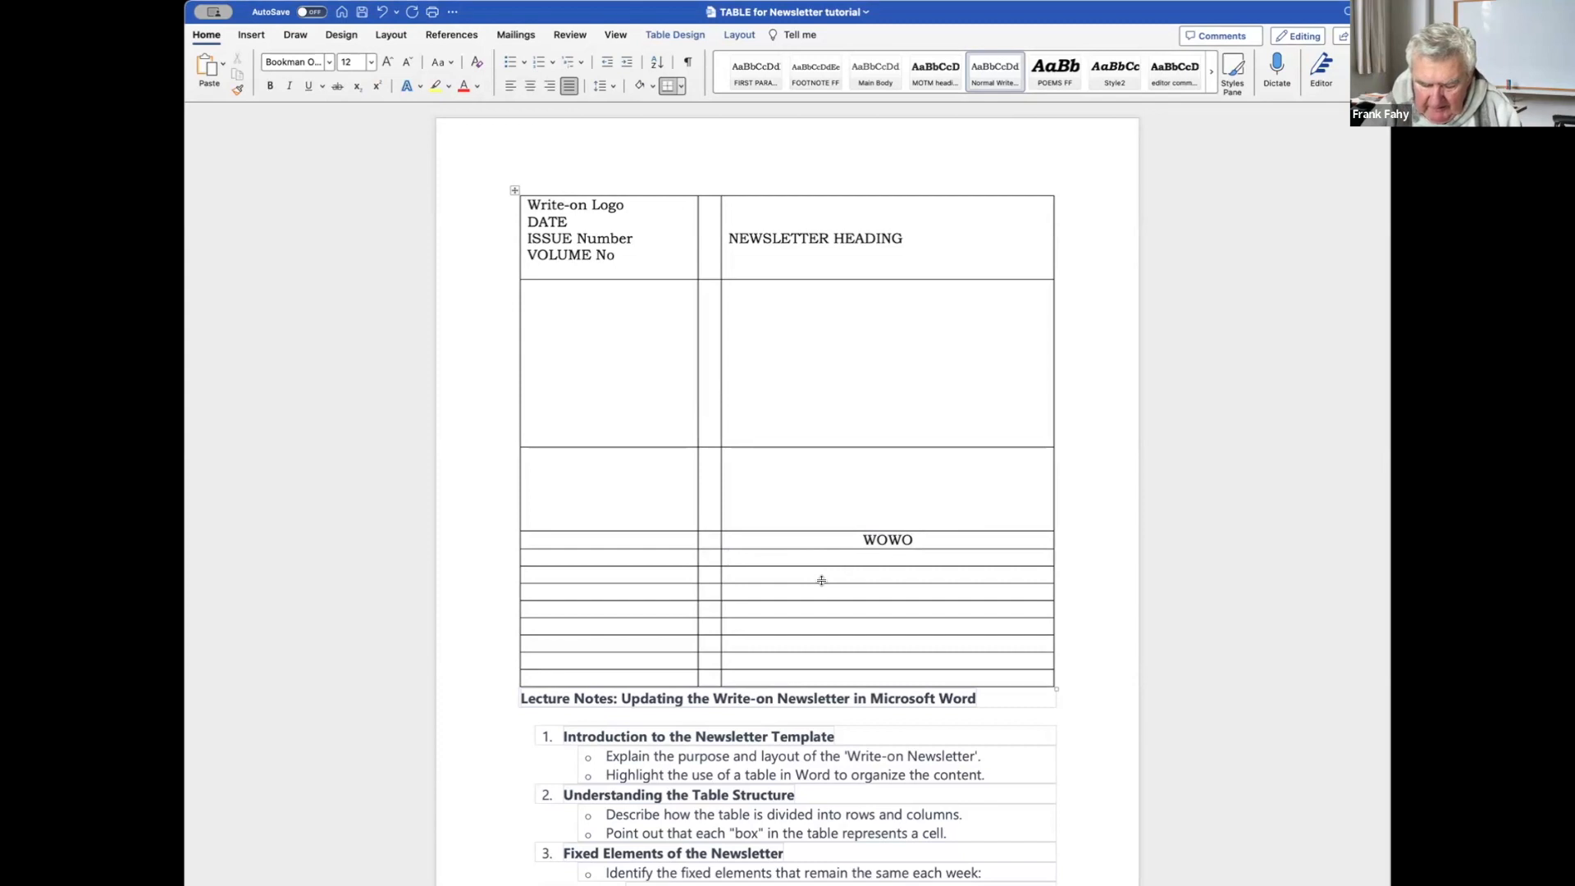
# List 'New Poem' and 'A Pocketful of Stories' below WOWO, each followed by 'by' and its author's name.
pyautogui.write('New')
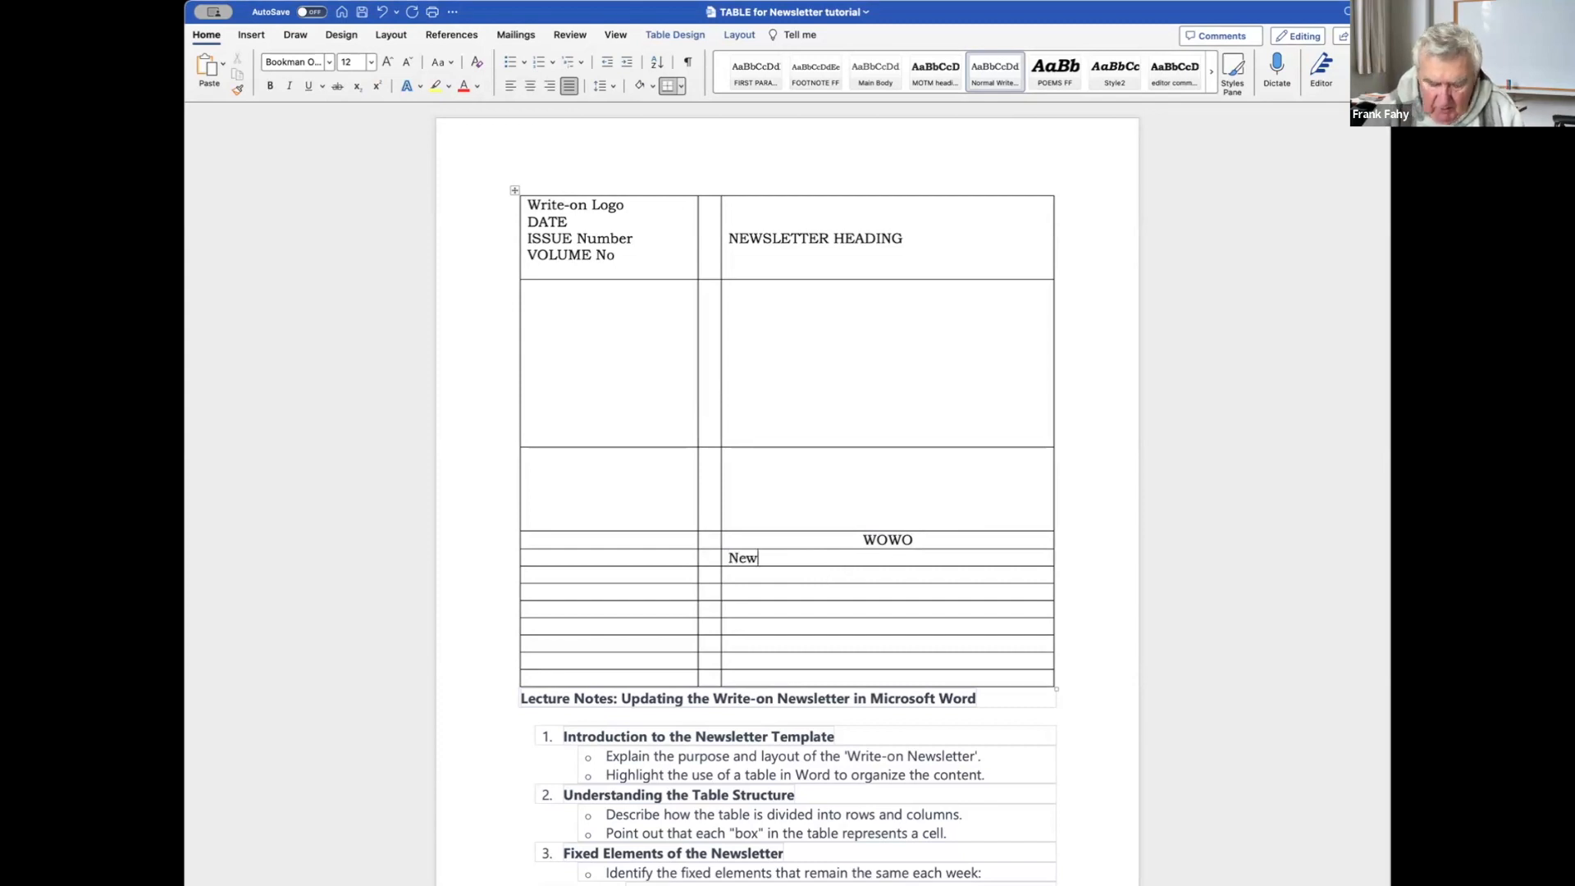
pyautogui.write(' Poem by ')
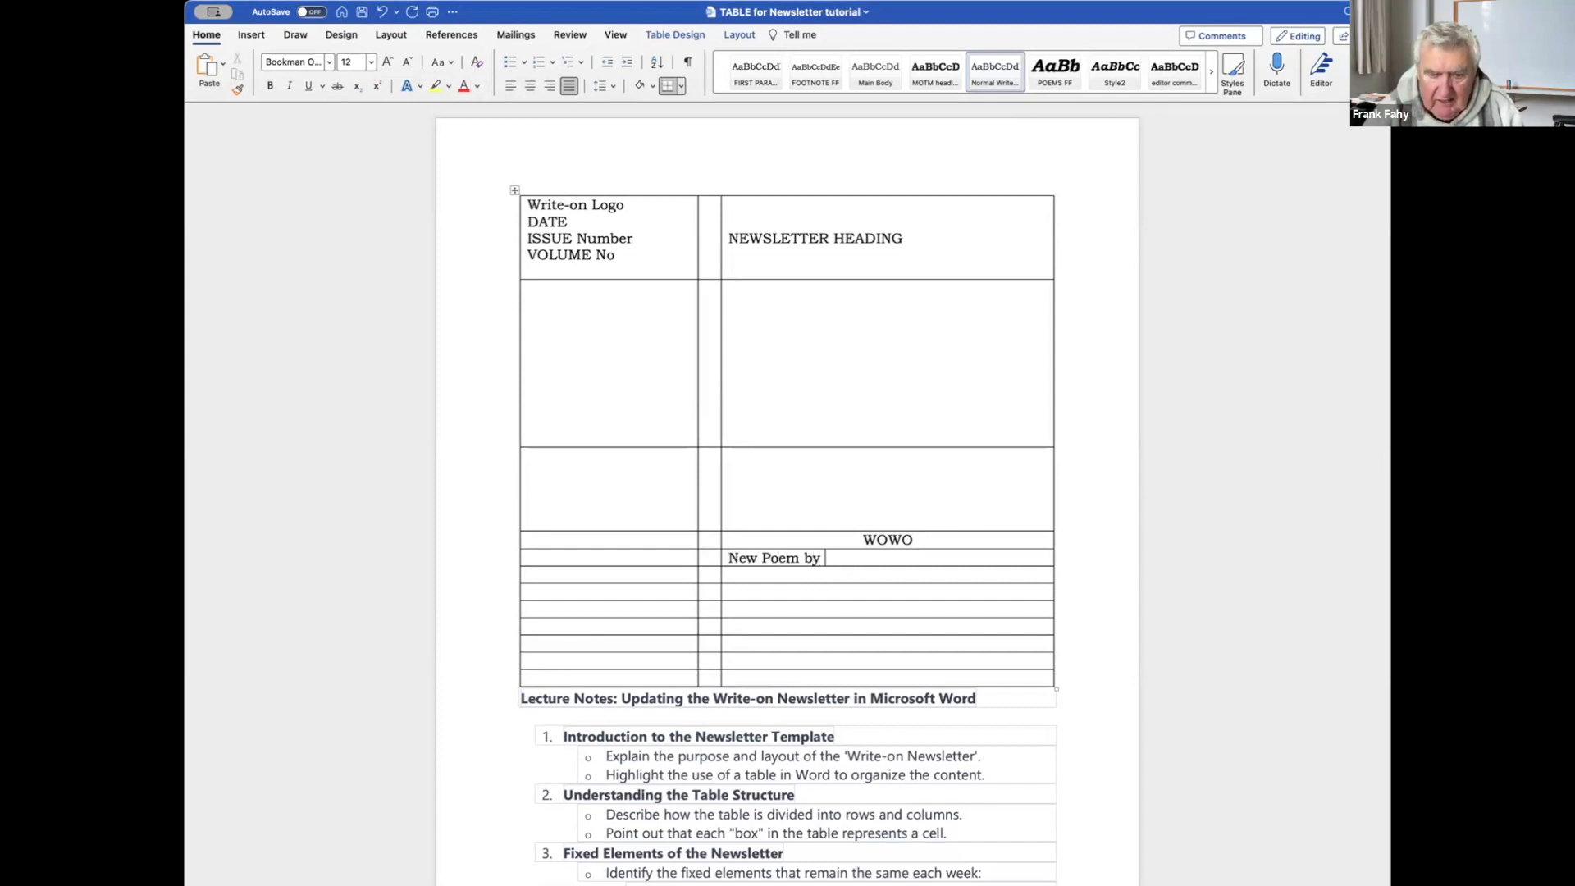
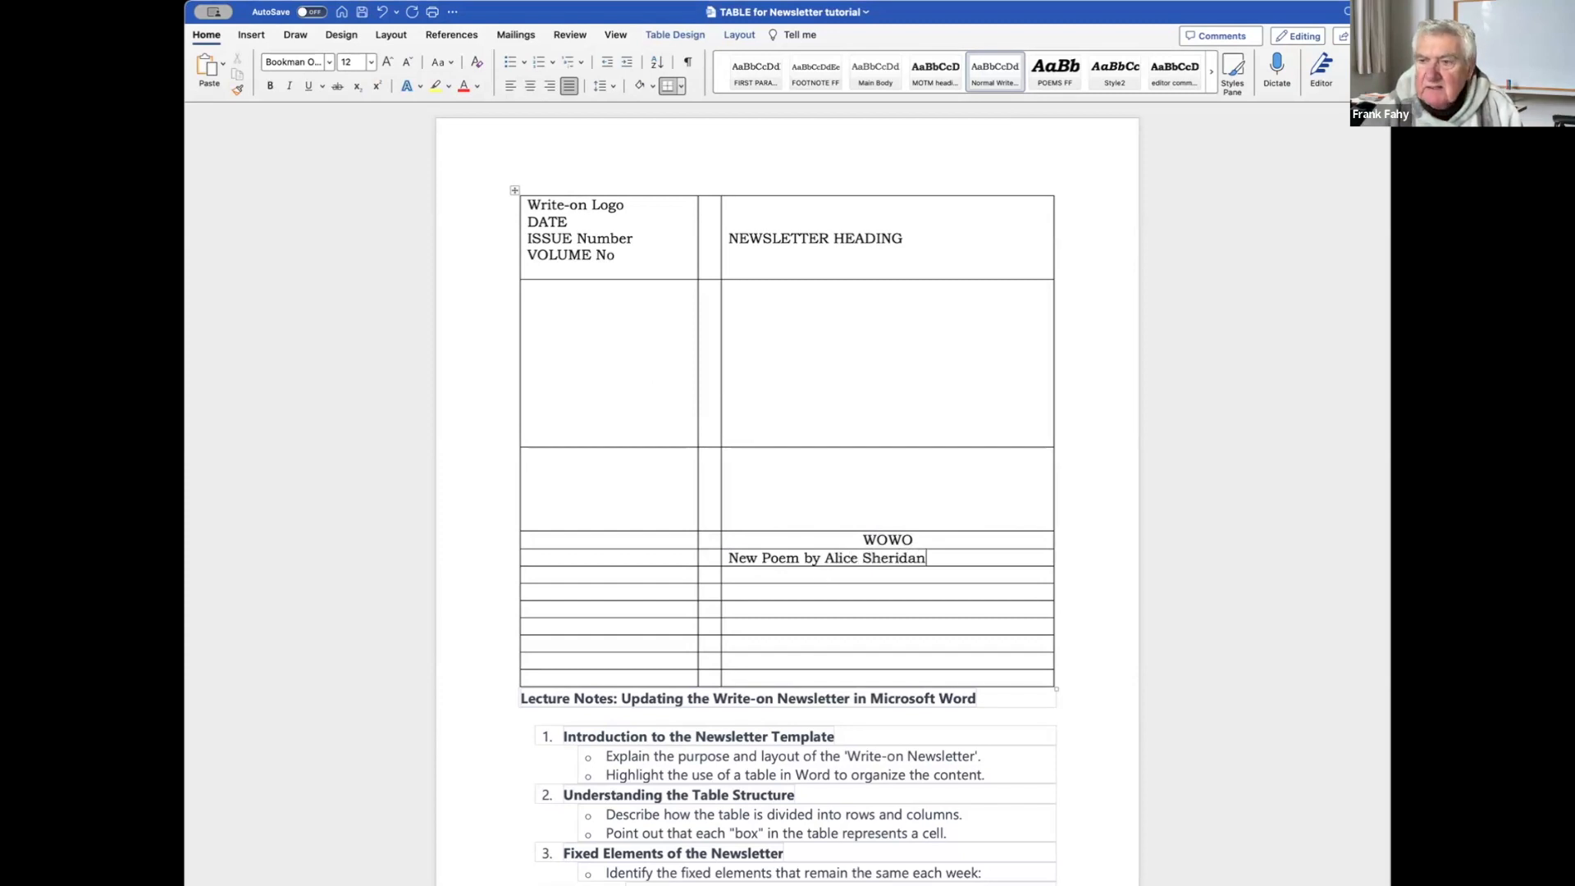
pyautogui.click(754, 571)
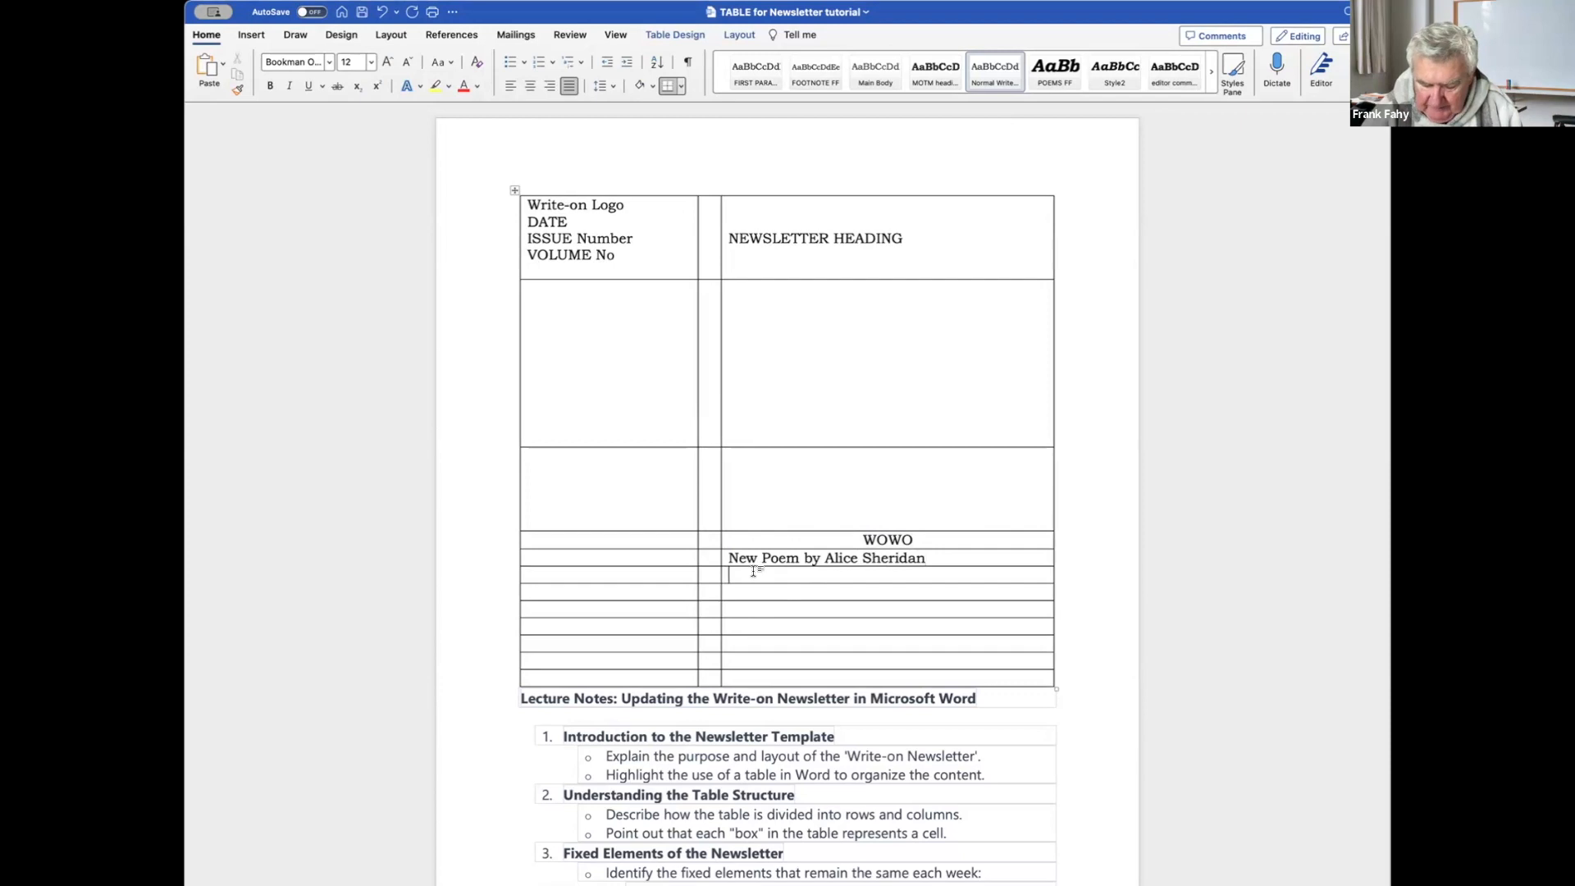
pyautogui.write('A Poc')
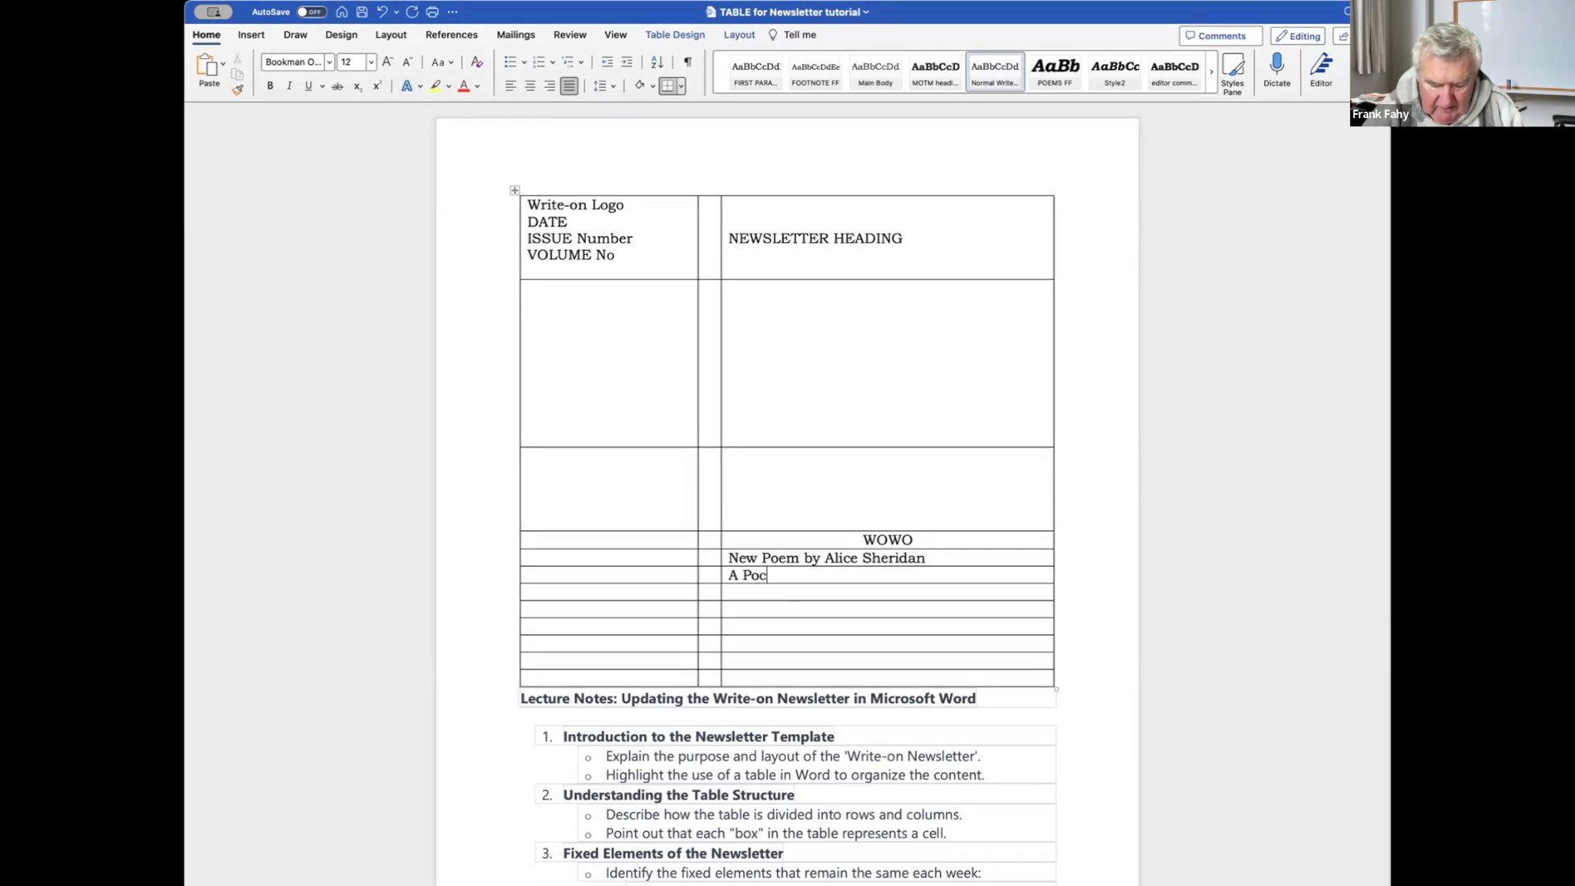
pyautogui.write('ketful ')
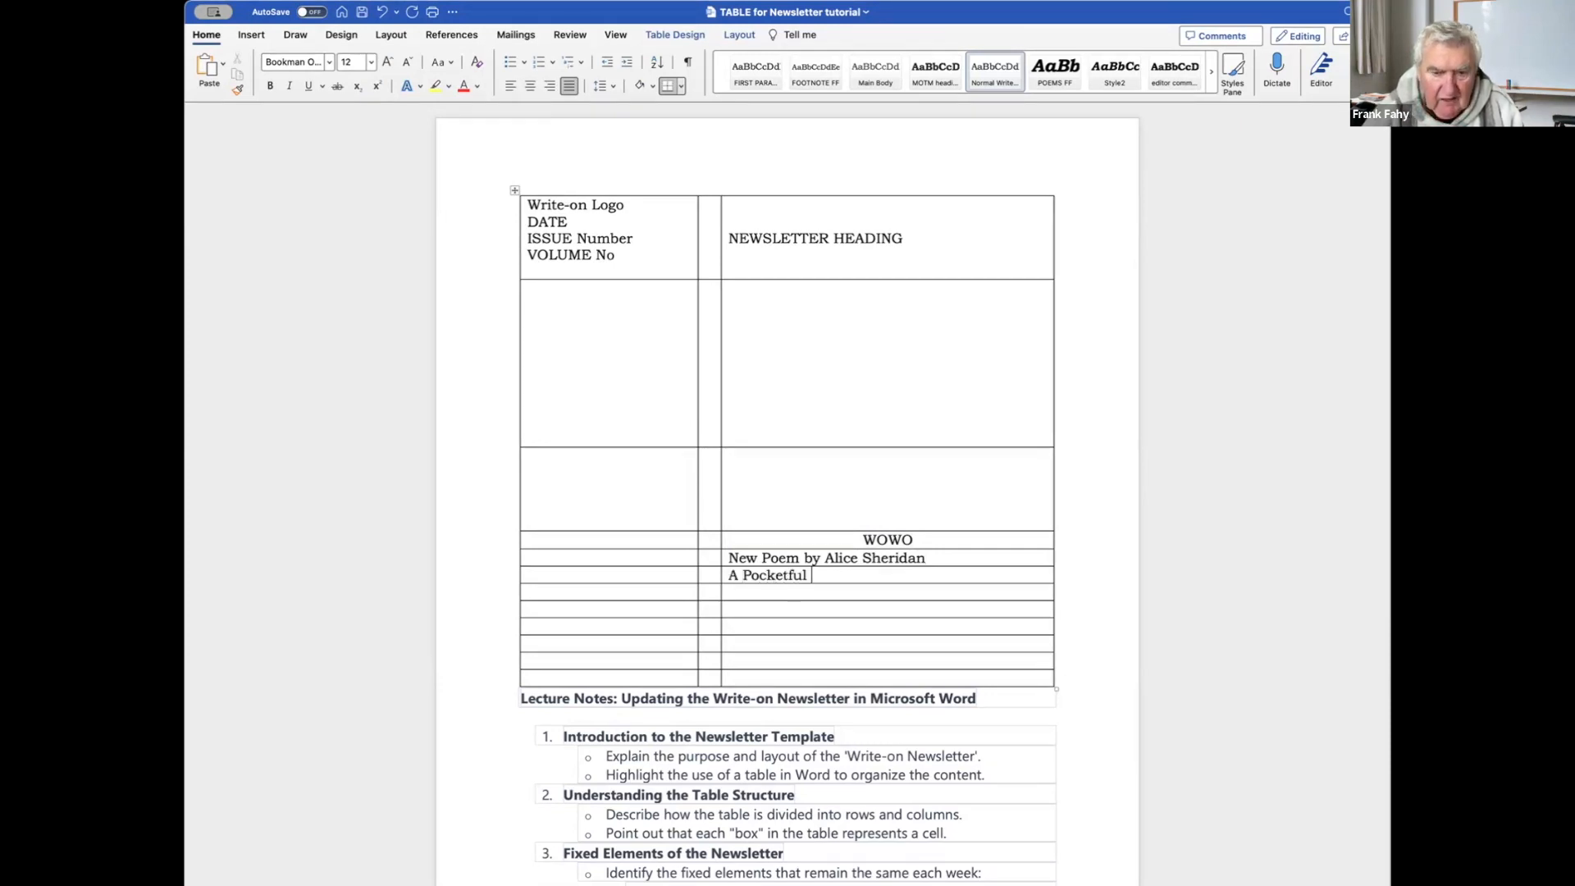
pyautogui.write('of Stories by')
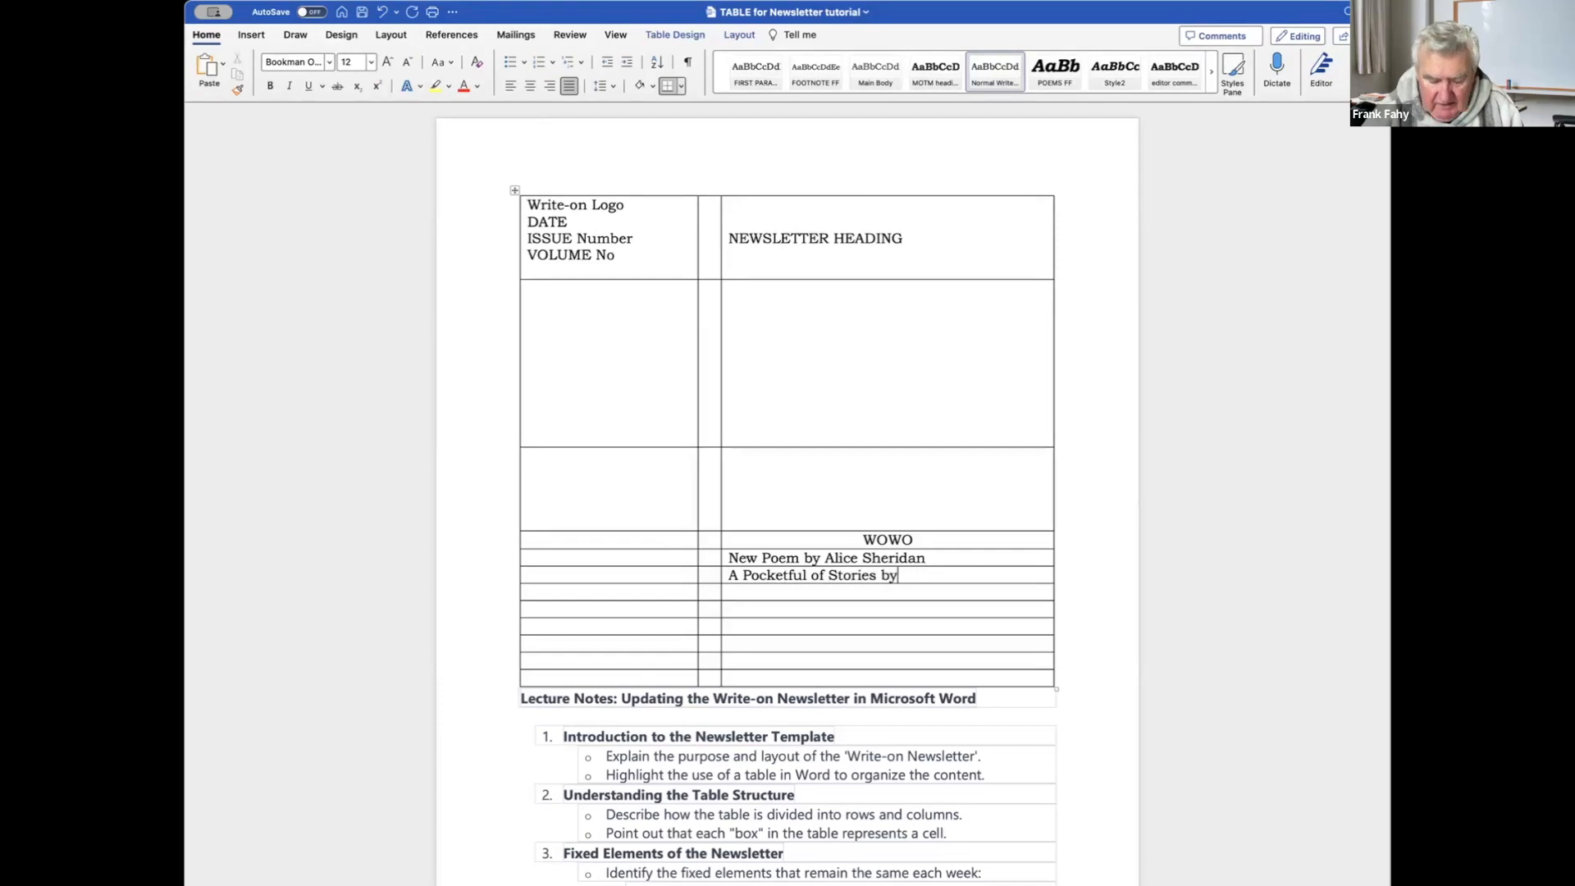
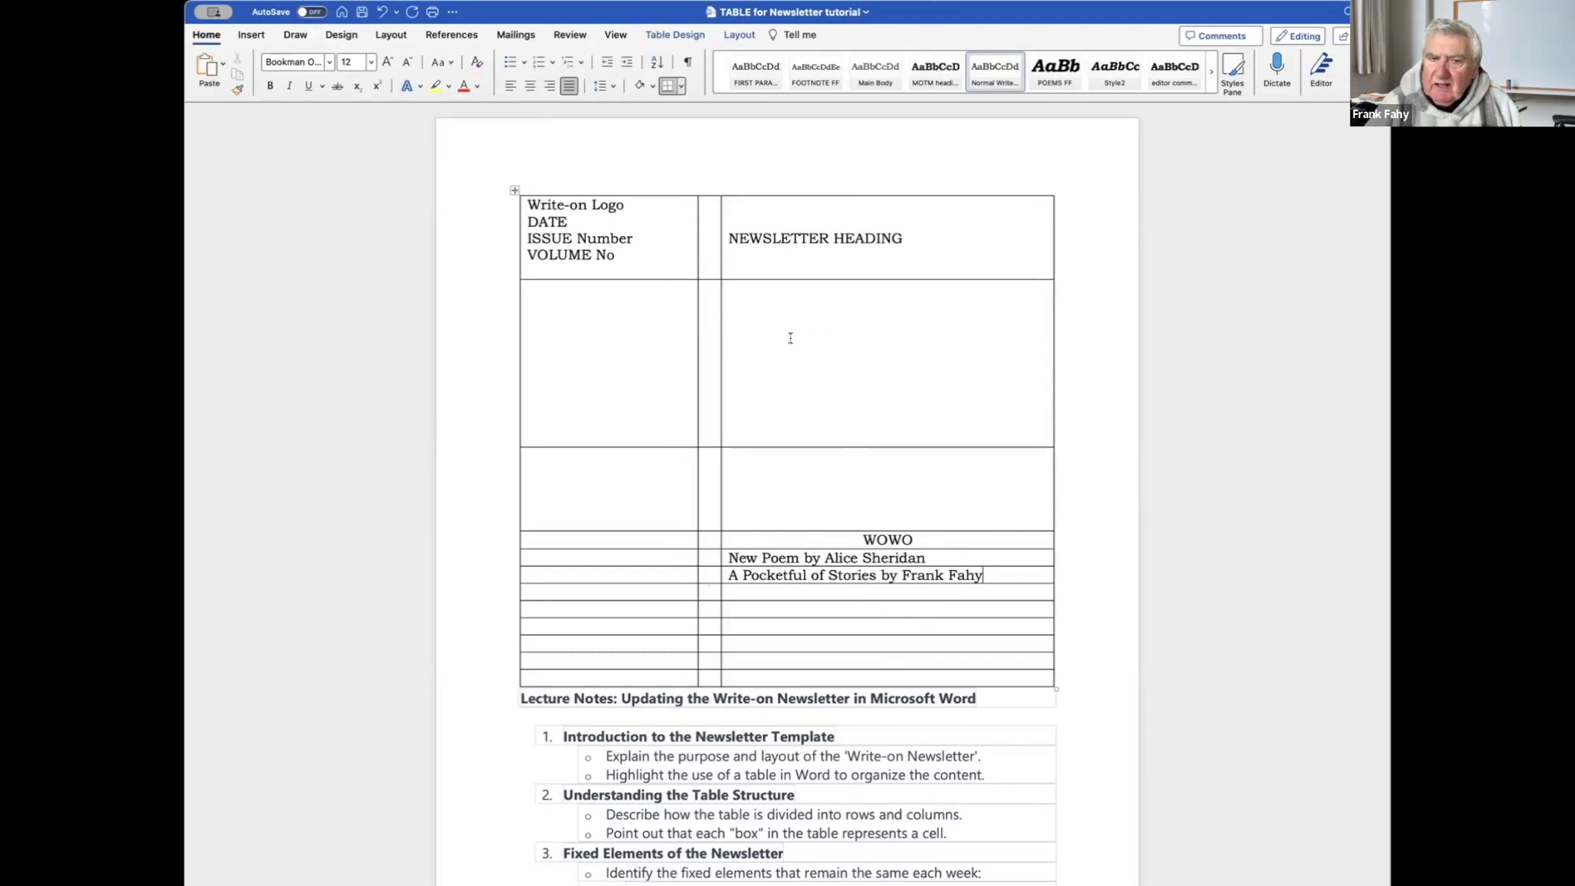
# Start the paragraph 'Here I am trying to write a newspaper column for next week…' in the empty cell.
pyautogui.scroll(-3, 784, 332)
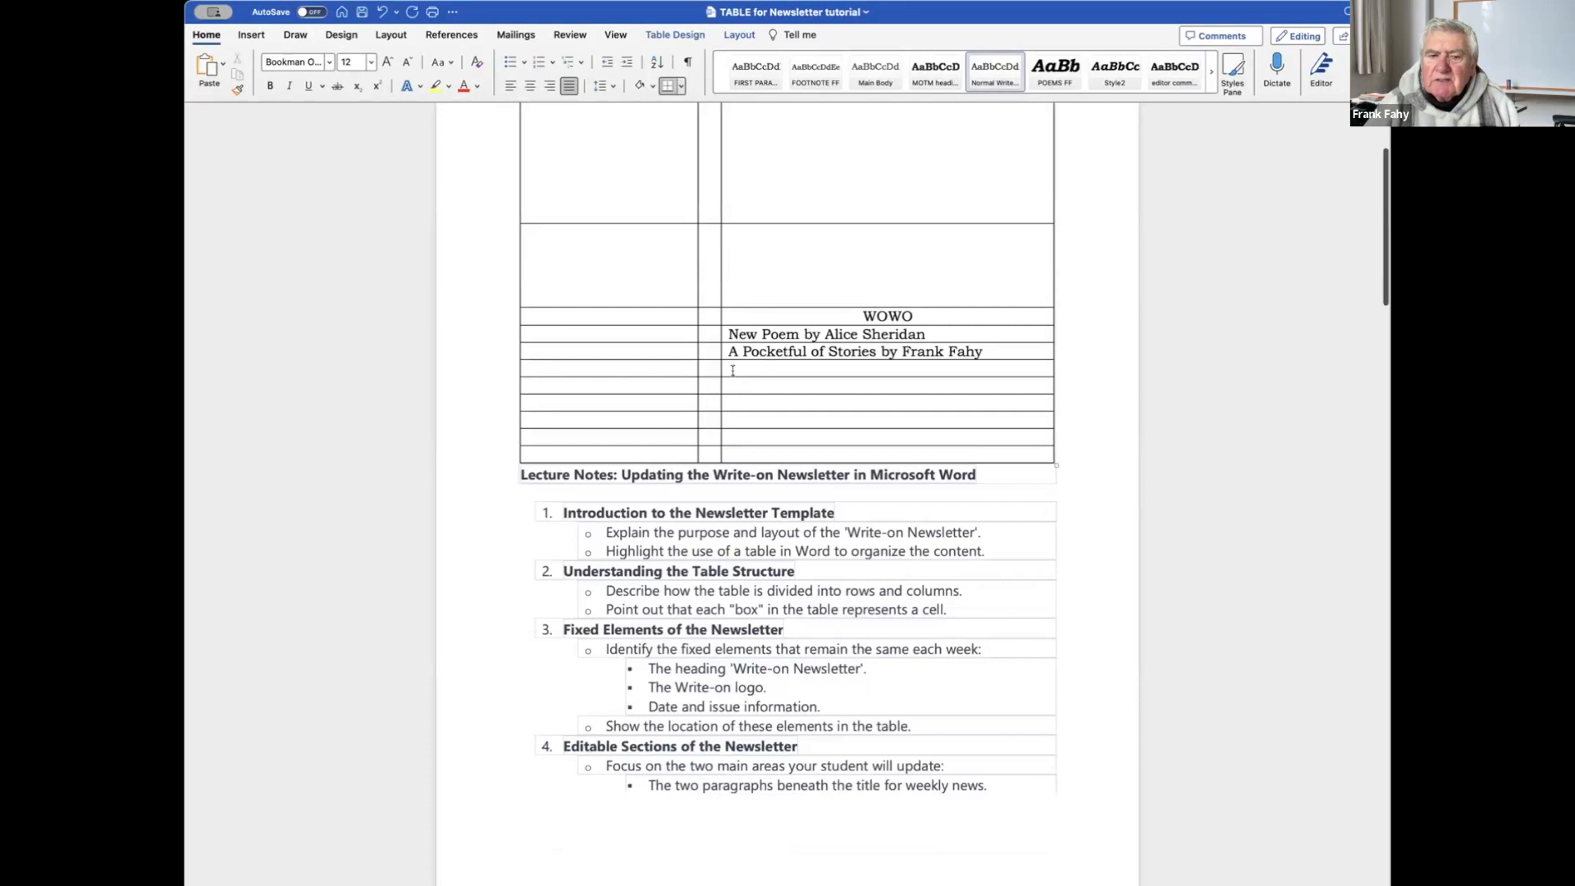
pyautogui.click(733, 370)
pyautogui.write('Here I am tryin g')
pyautogui.press('BackSpace')
pyautogui.press('BackSpace')
pyautogui.write('g to write a newspaper column')
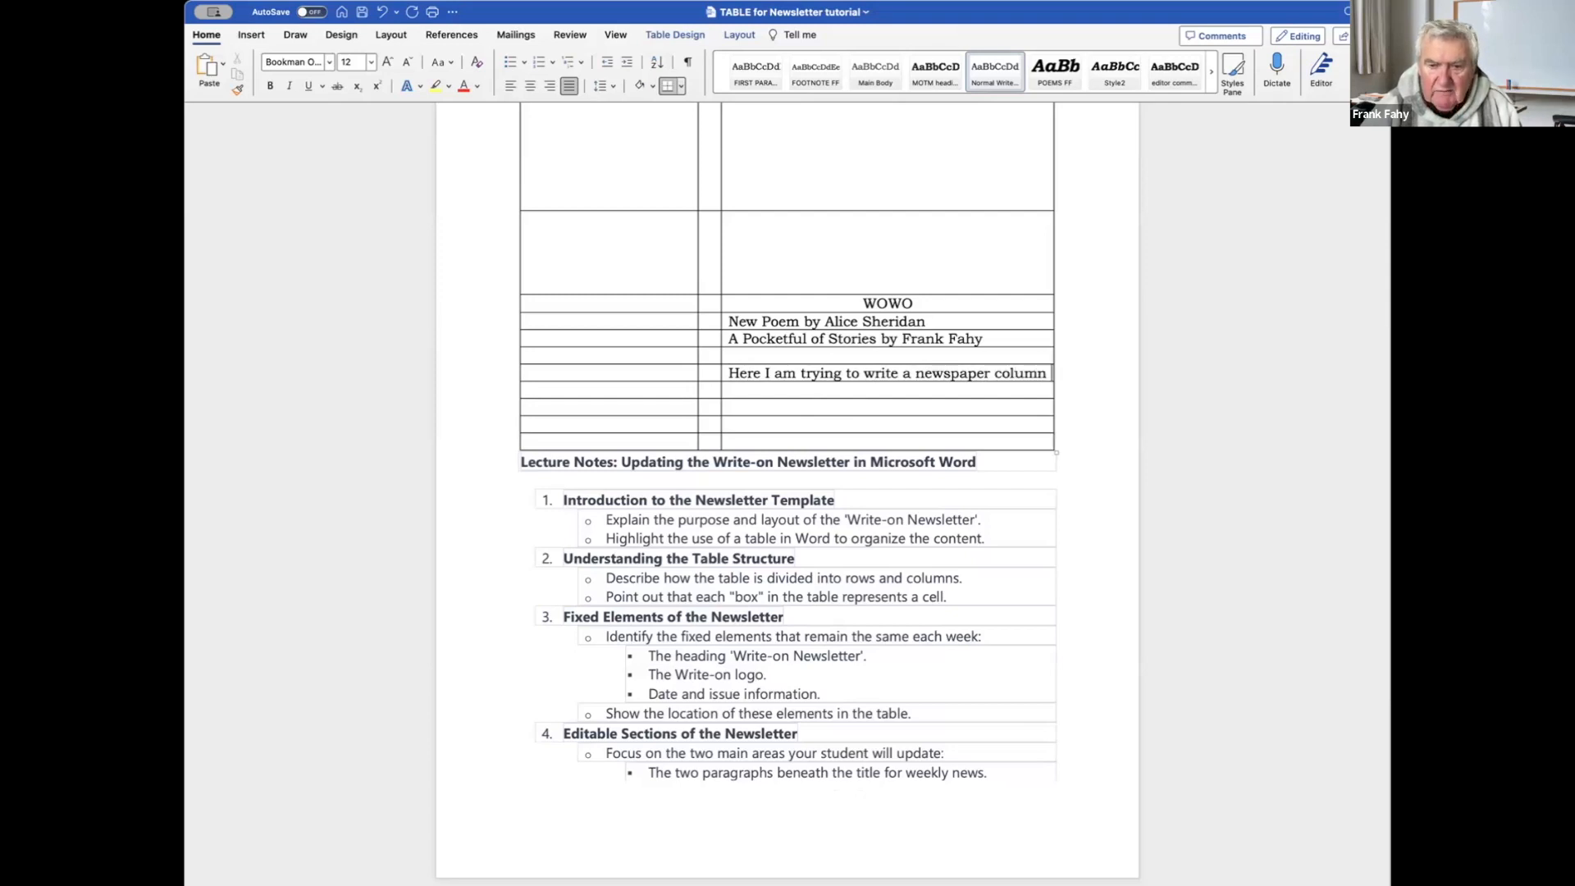
pyautogui.write(' for next week ')
pyautogui.write('and ')
pyautogui.write('I ')
pyautogui.write('cannot get o')
pyautogui.write('ver tha')
pyautogui.press('BackSpace')
# Finish the paragraph ending 'What is wrong at all at all.', correcting 'wtong' via spelling suggestions.
pyautogui.press('BackSpace')
pyautogui.press('BackSpace')
pyautogui.write('tol')
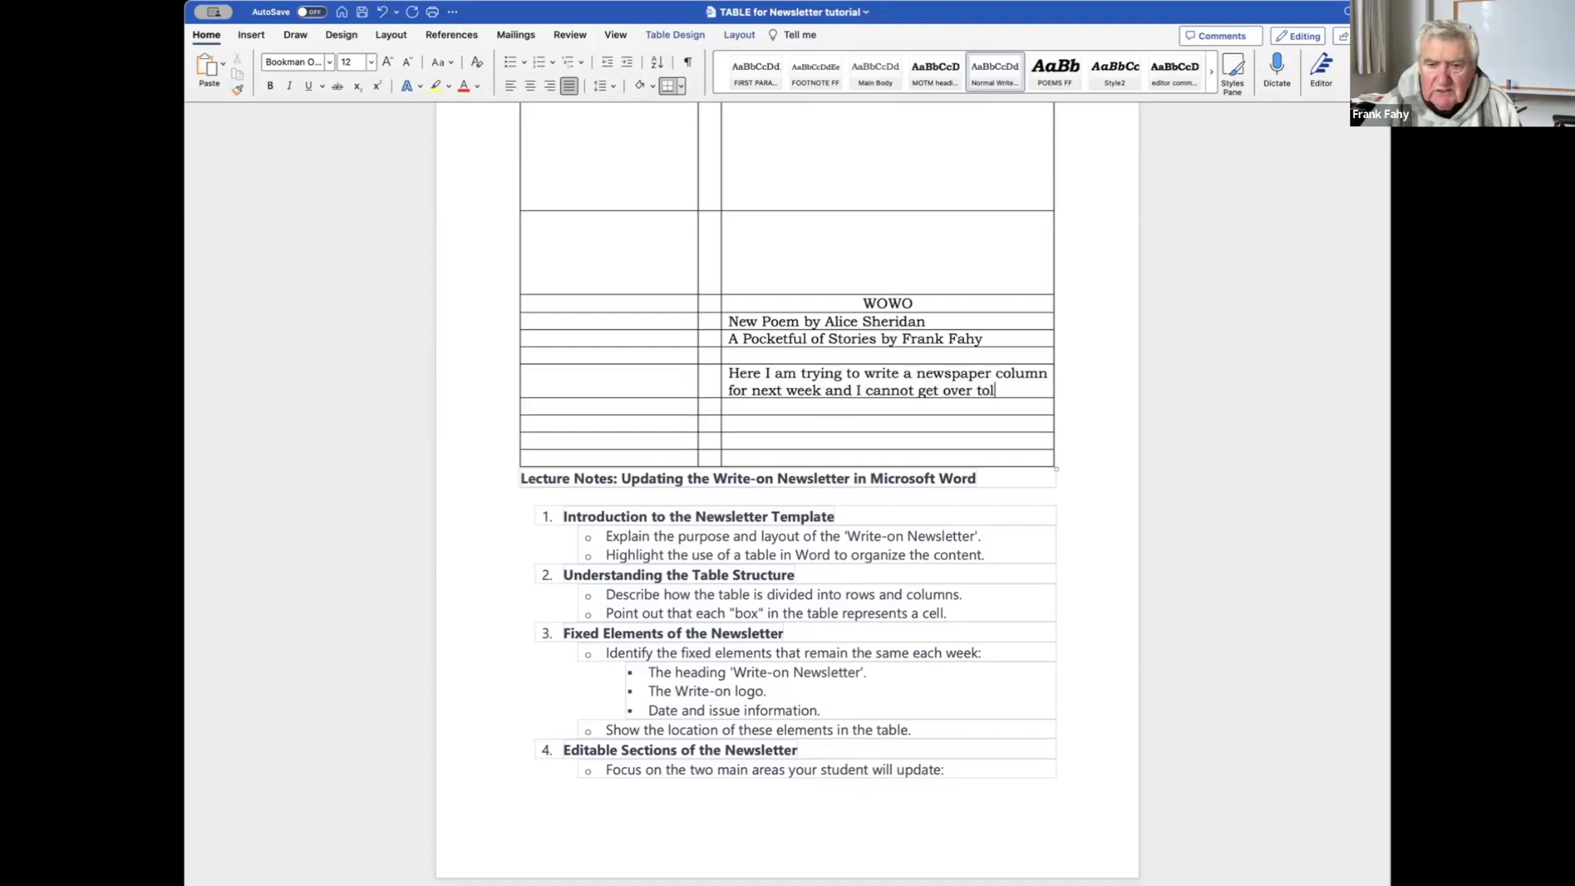
pyautogui.press('BackSpace')
pyautogui.write('the left hand side of')
pyautogui.write('my dd')
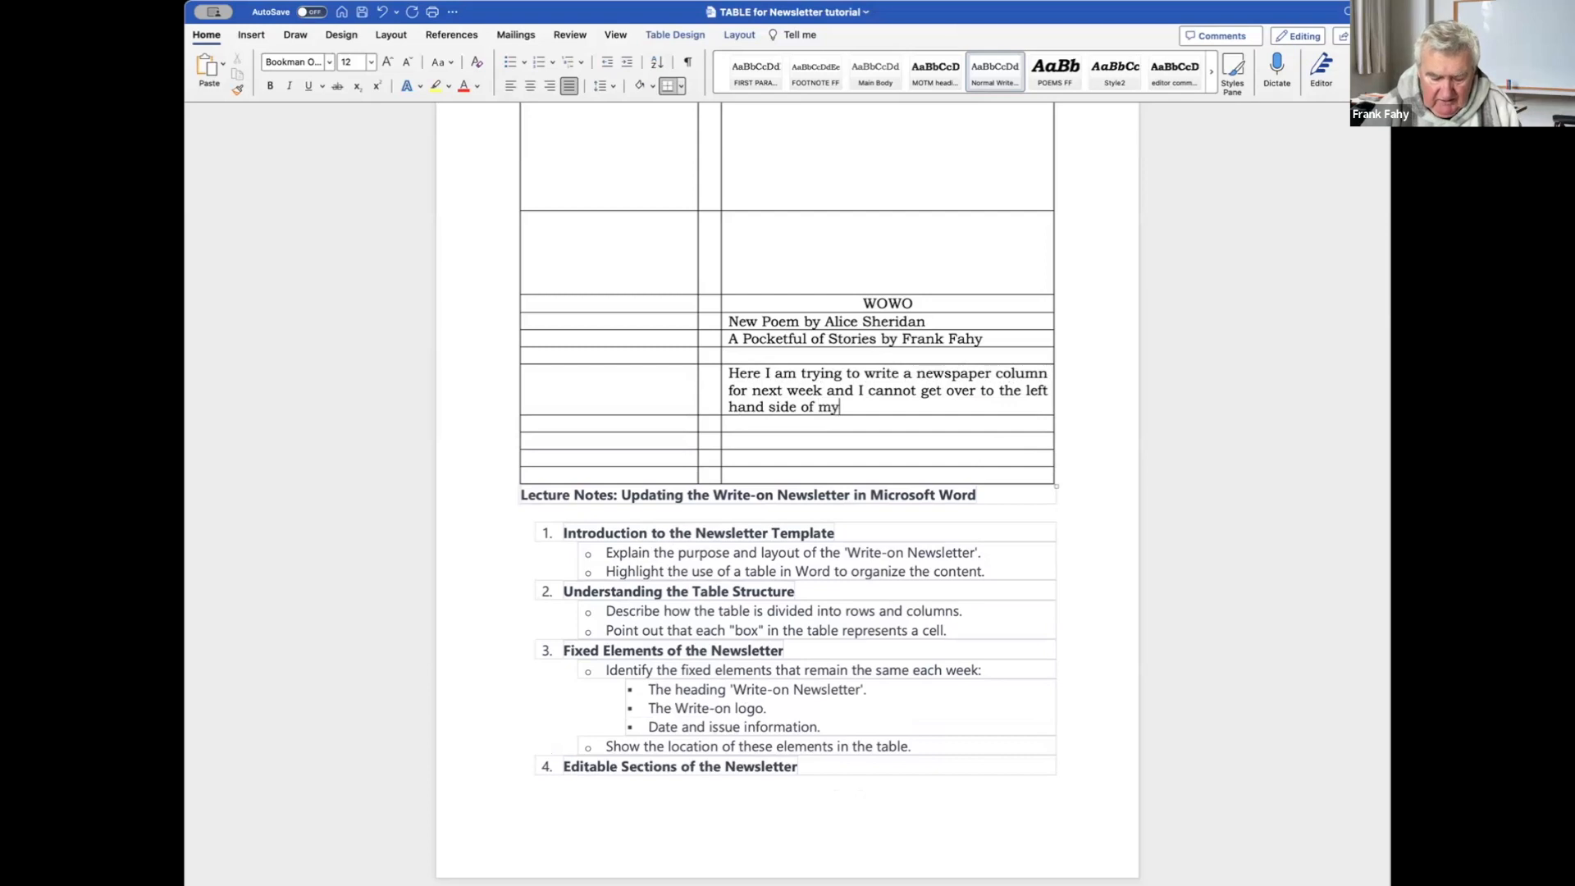
pyautogui.press('BackSpace')
pyautogui.write('d sid')
pyautogui.press('BackSpace')
pyautogui.press('BackSpace')
pyautogui.press('BackSpace')
pyautogui.write('ocument. What')
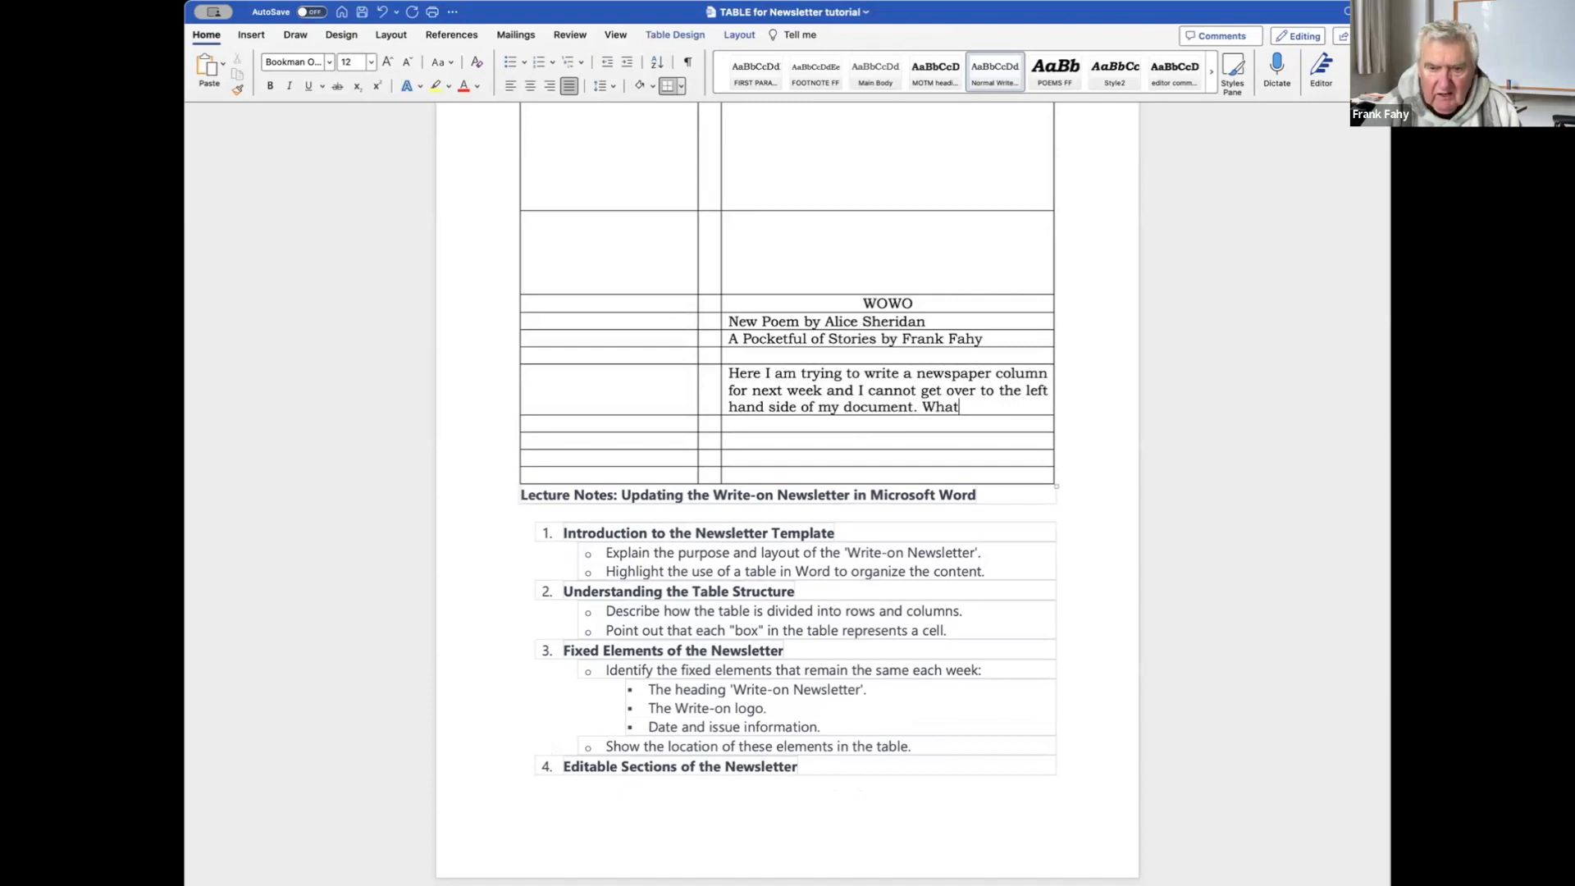
pyautogui.write(' is wtong')
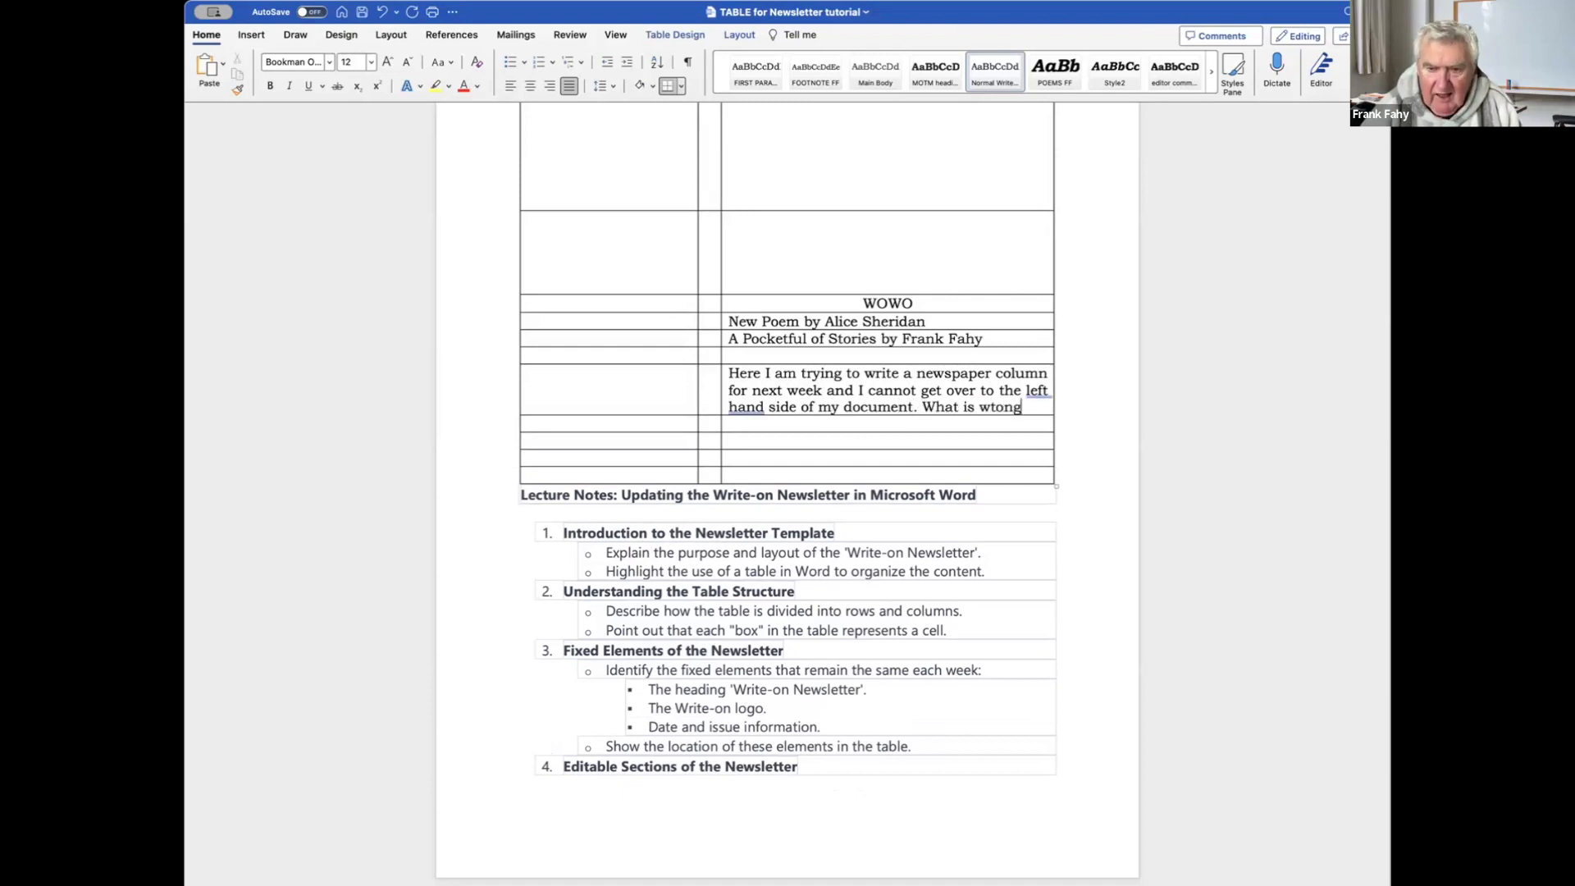
pyautogui.write(' at all at all.')
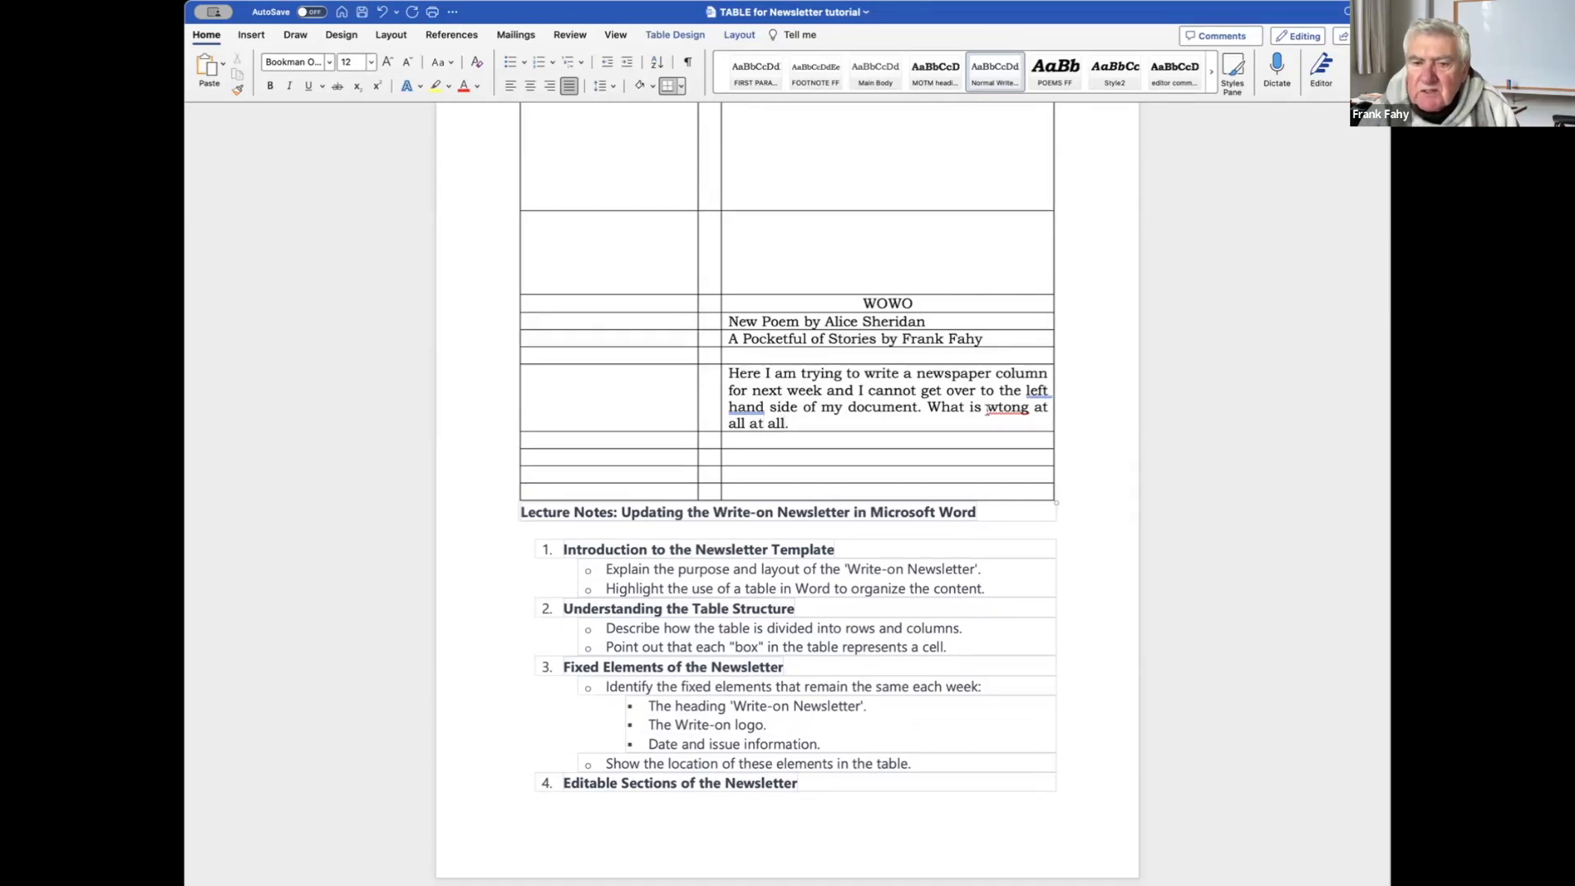
pyautogui.click(1004, 407)
pyautogui.click(960, 462)
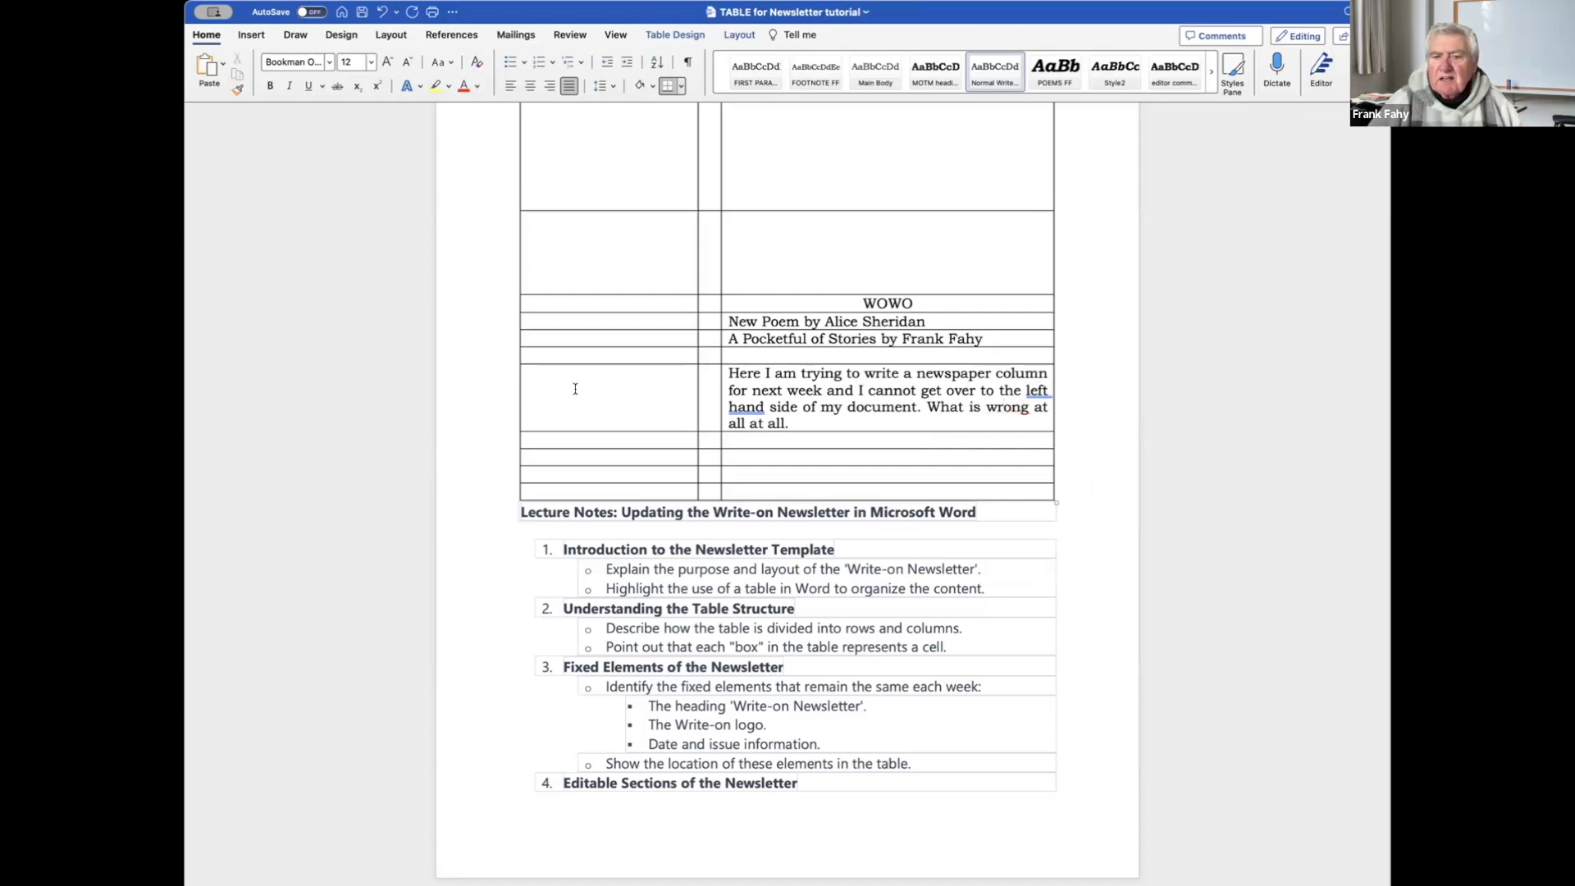
pyautogui.scroll(3, 939, 409)
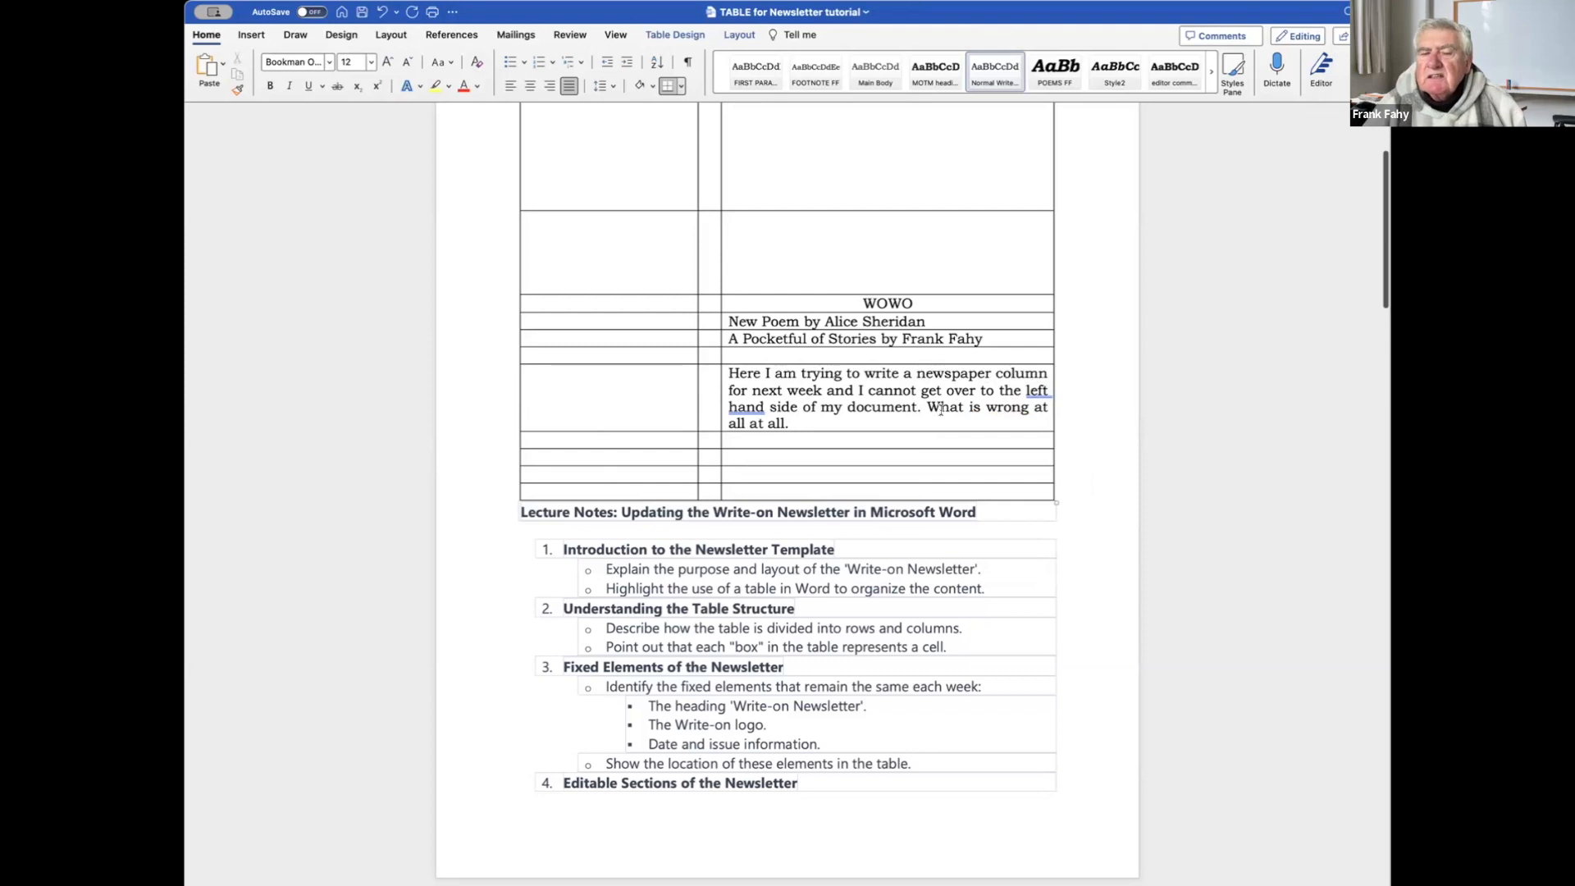
pyautogui.scroll(3, 940, 409)
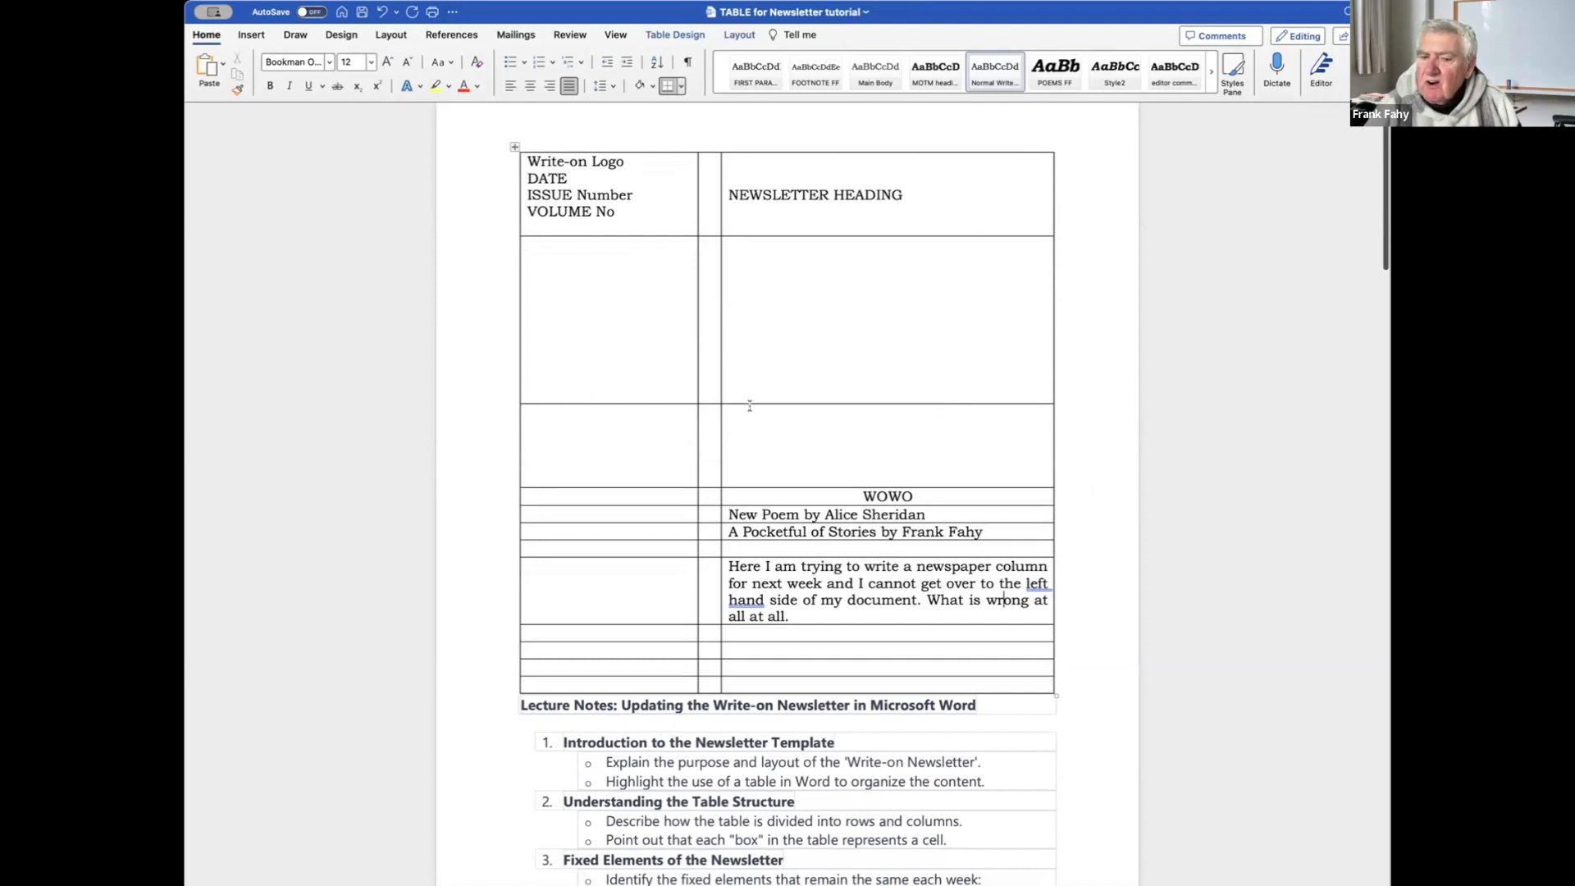
pyautogui.scroll(-5, 750, 405)
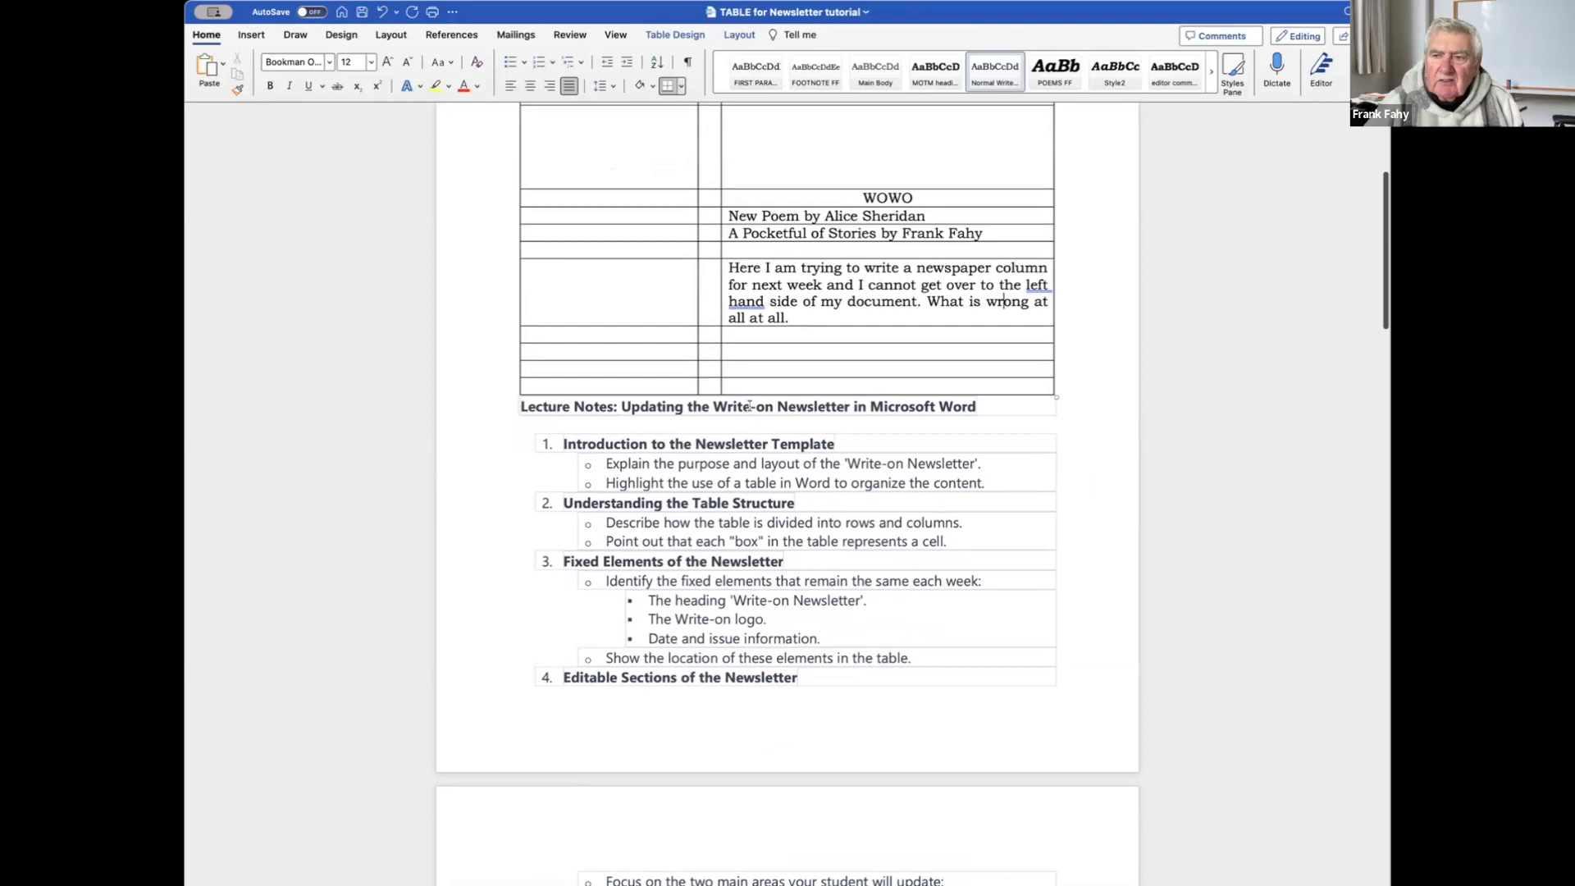
pyautogui.scroll(-1, 749, 405)
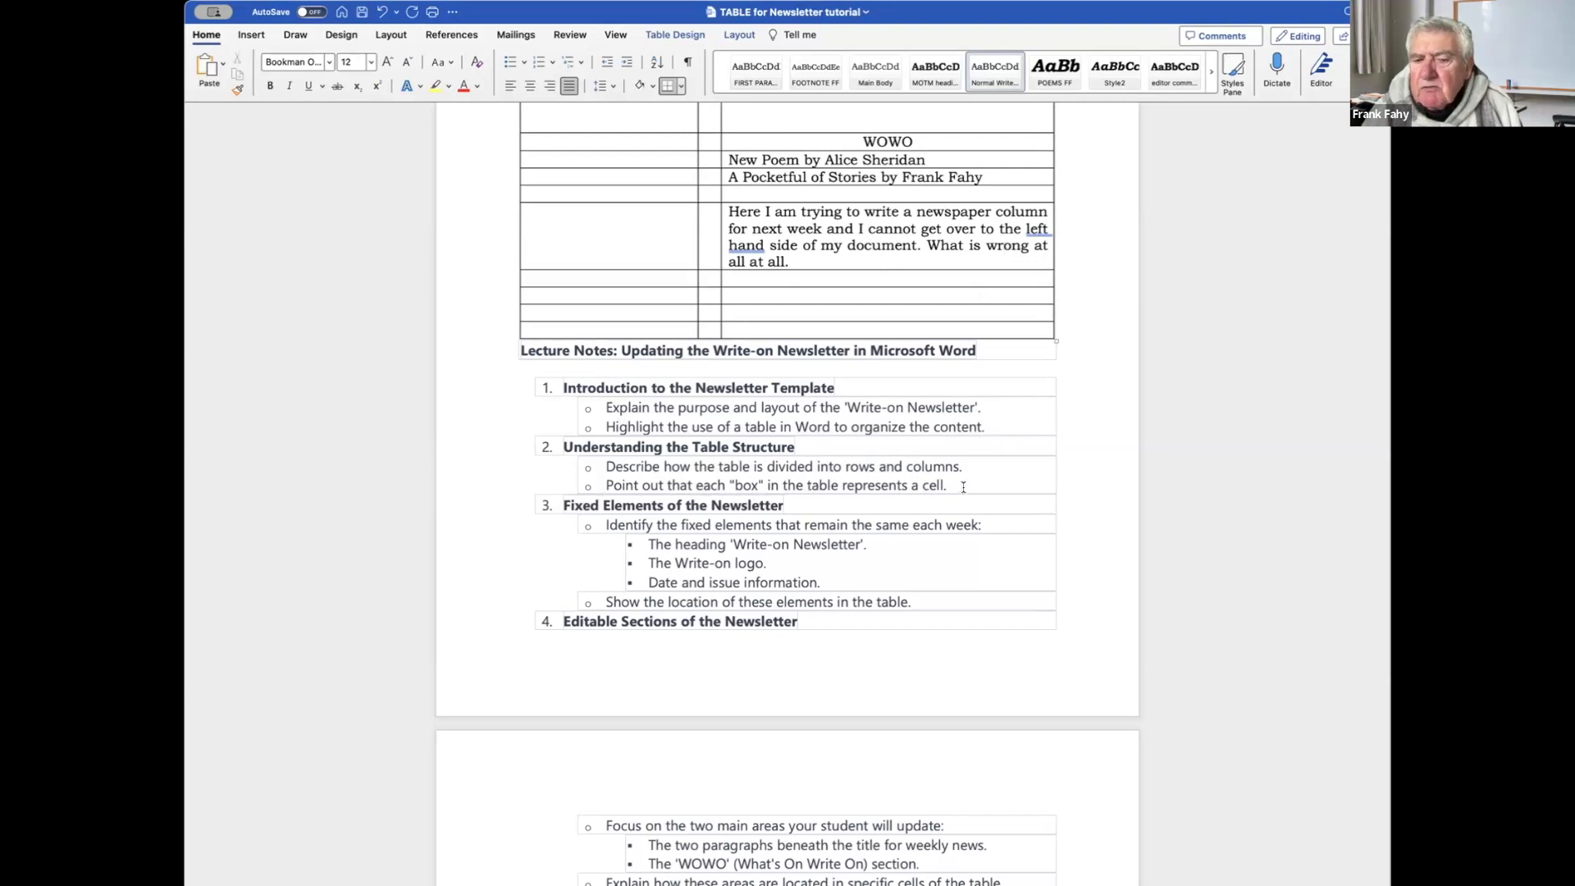
pyautogui.scroll(5, 964, 482)
pyautogui.scroll(3, 966, 475)
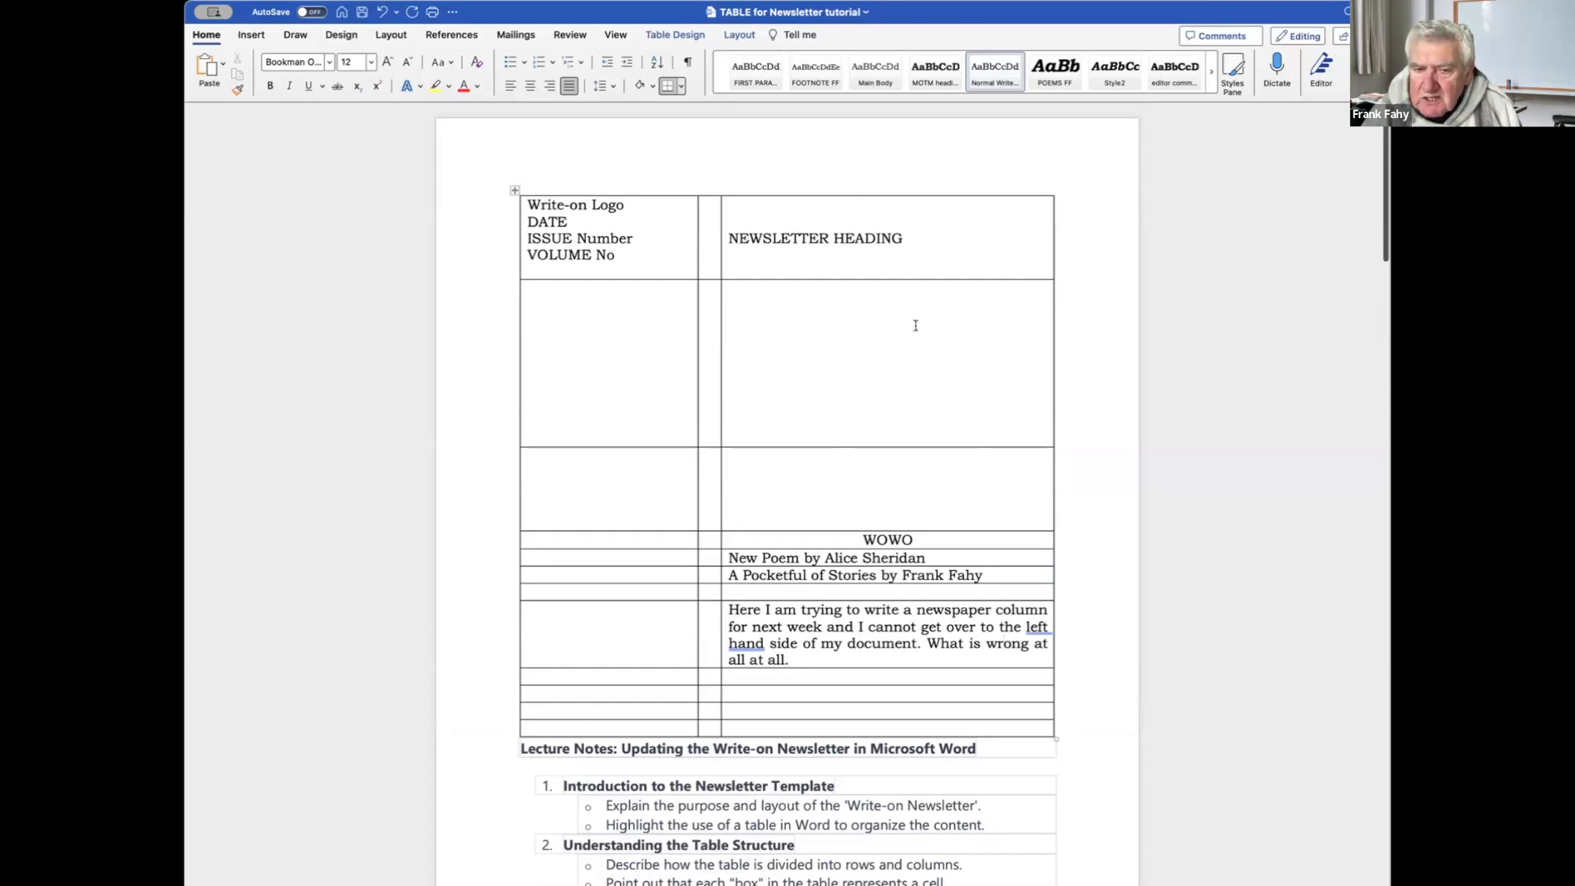
pyautogui.click(863, 347)
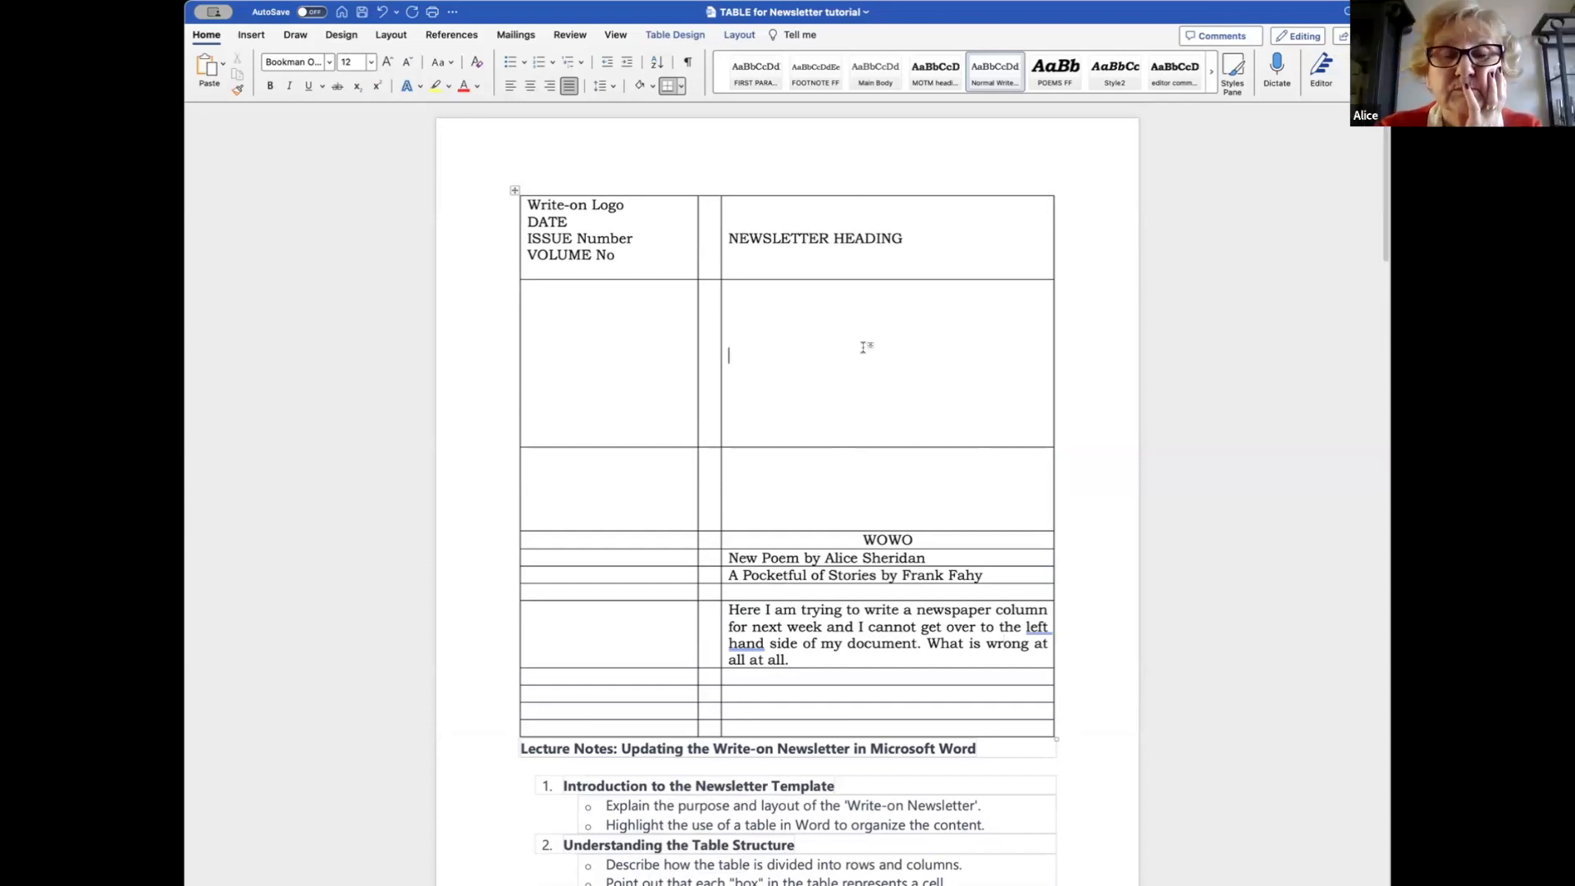
# Type placeholder numbers 1 and 2 into the two tall right-hand cells.
pyautogui.write('1')
pyautogui.click(772, 479)
pyautogui.write('2')
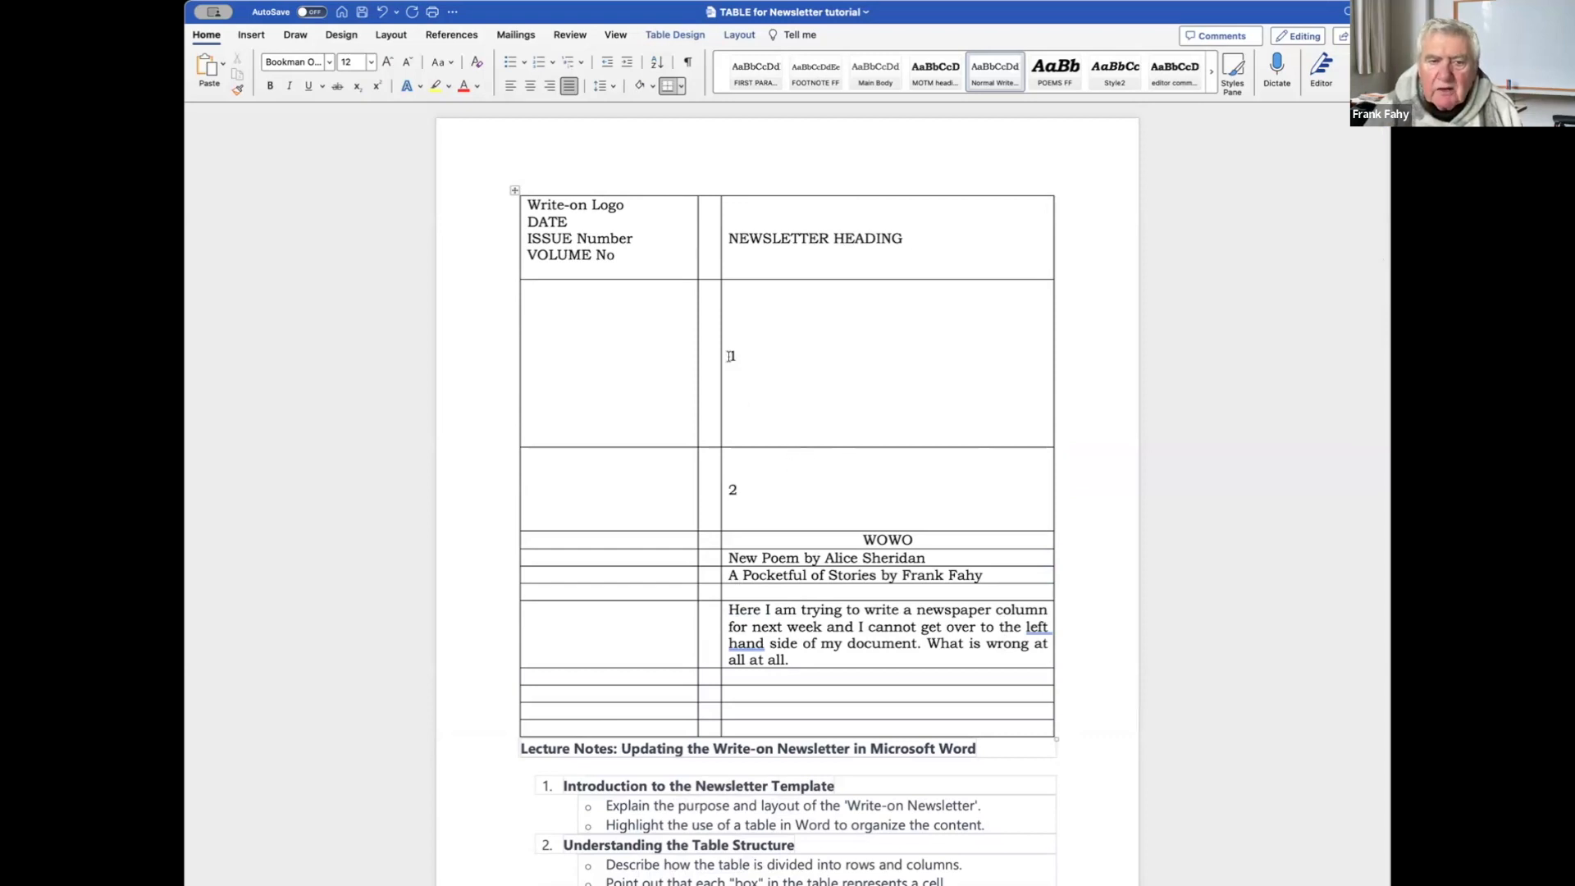
# Centre the 1 and the 2 within their cells.
pyautogui.click(732, 354)
pyautogui.doubleClick(733, 354)
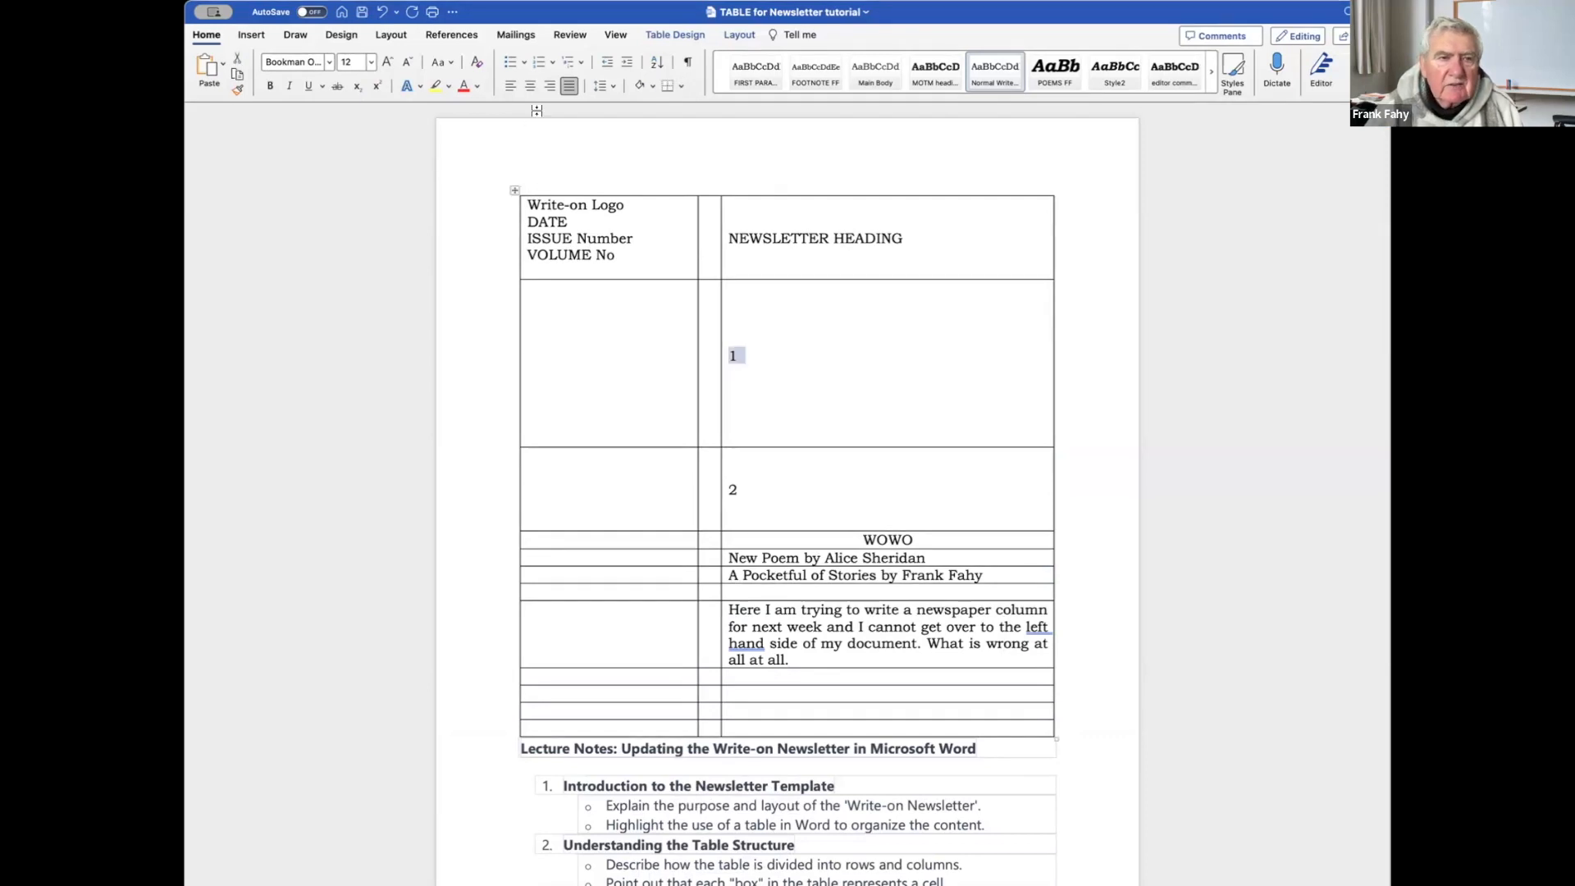
pyautogui.click(530, 86)
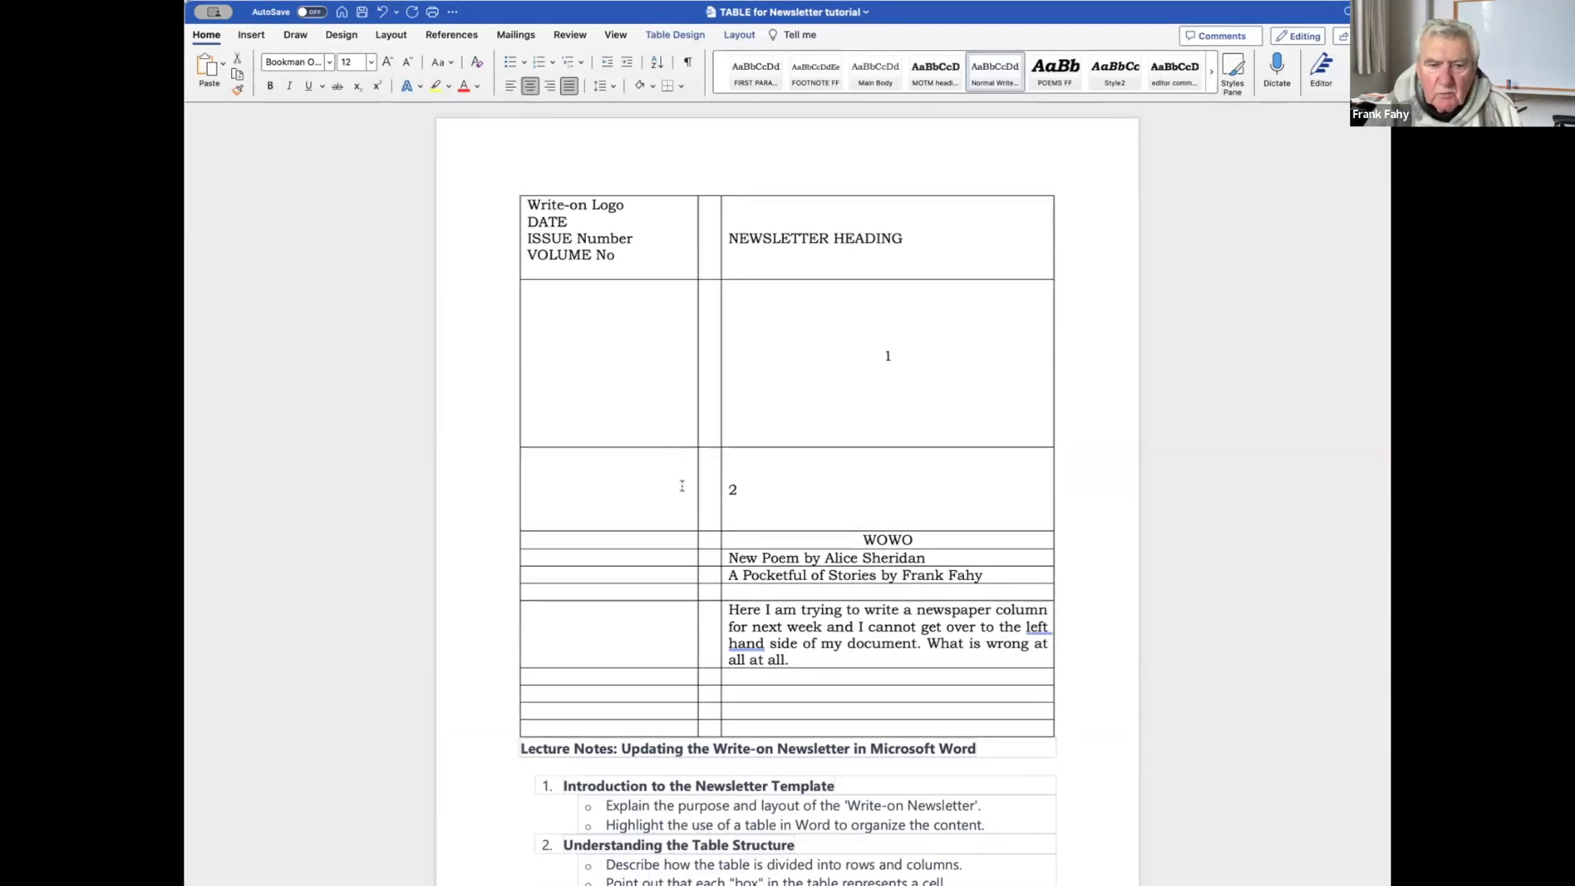
pyautogui.doubleClick(734, 491)
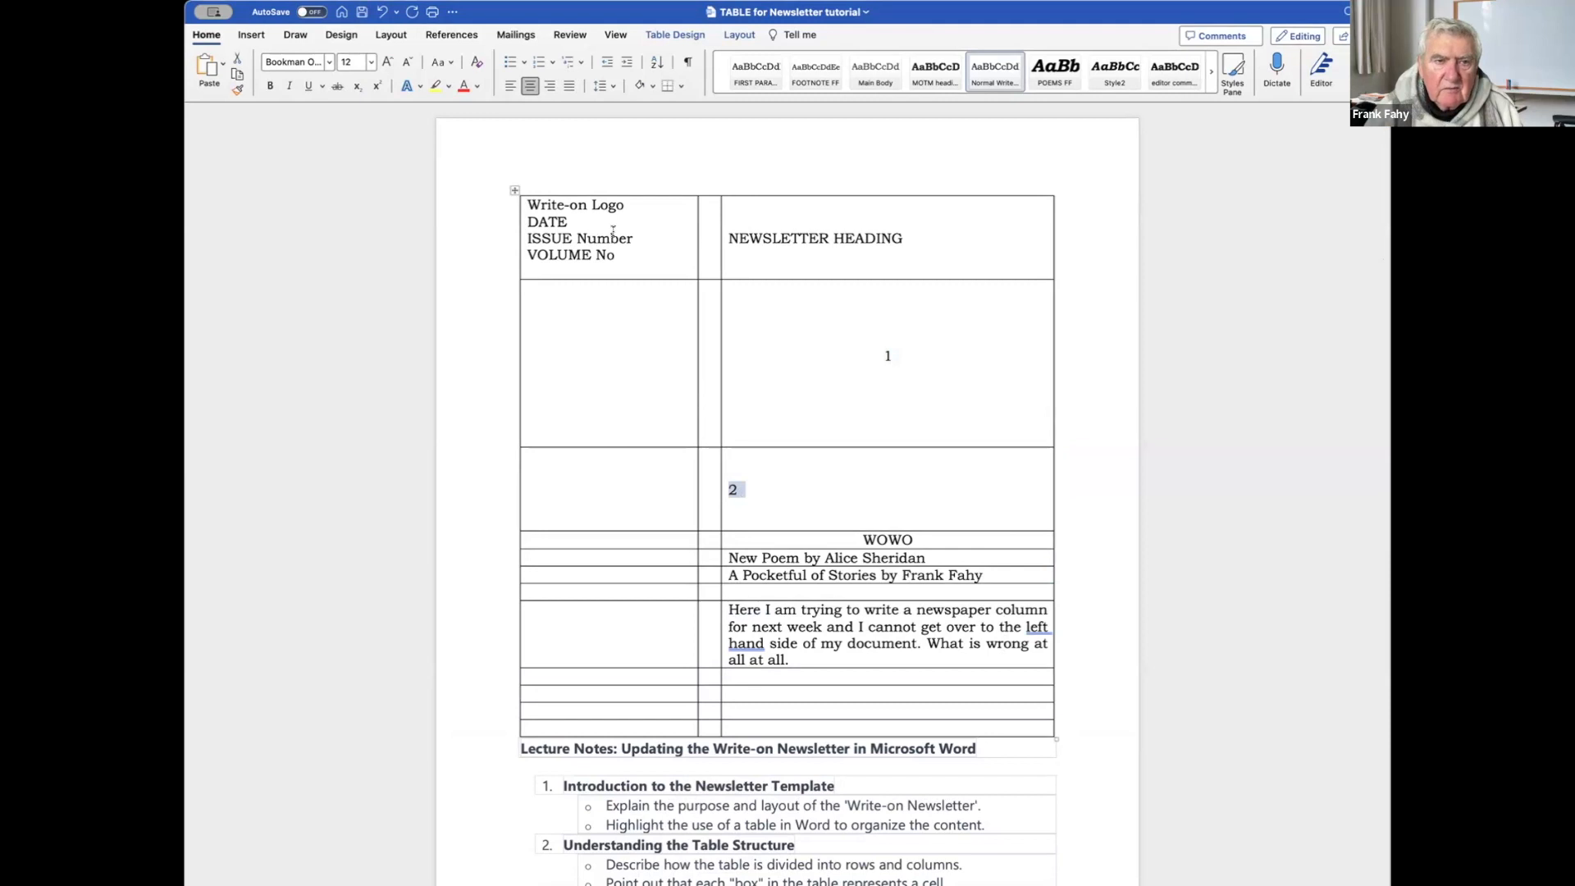
pyautogui.click(530, 86)
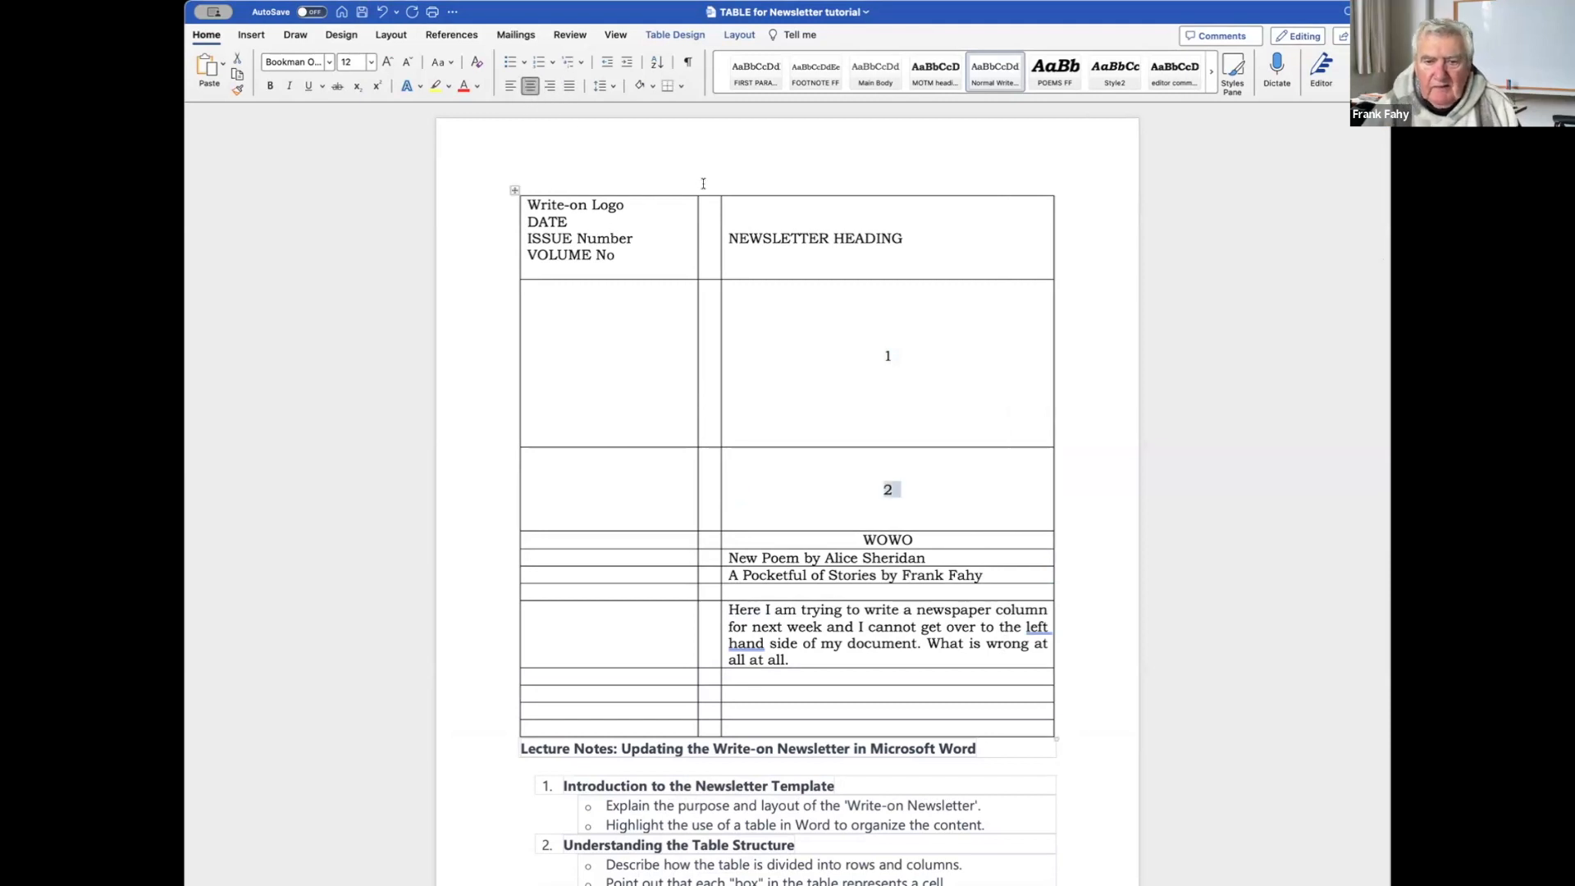
pyautogui.scroll(-5, 981, 430)
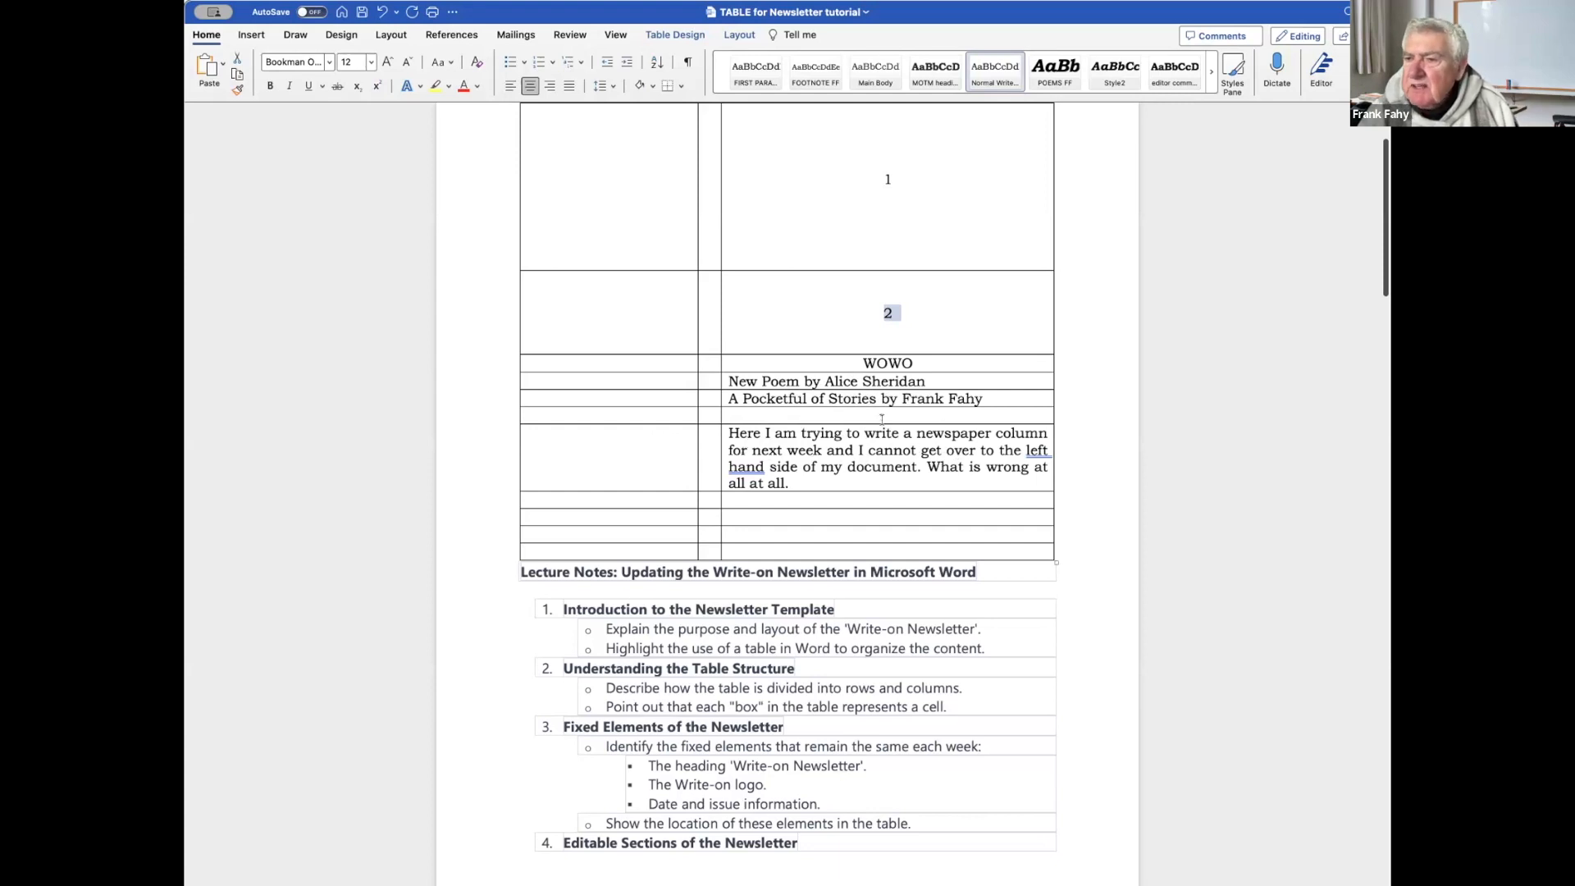
pyautogui.scroll(3, 820, 411)
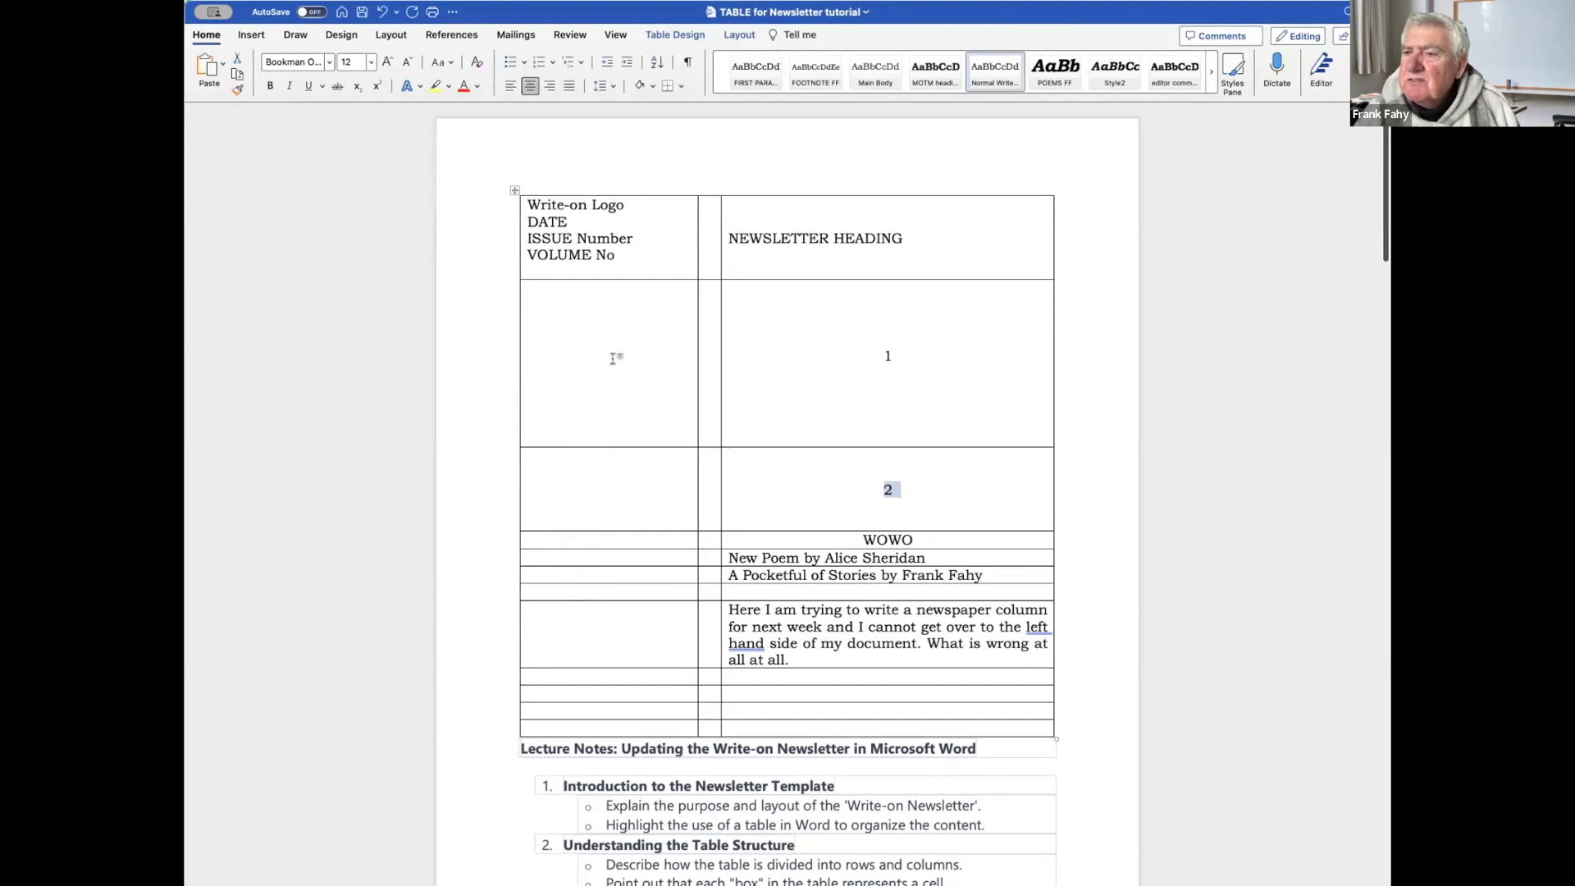
pyautogui.scroll(-5, 612, 358)
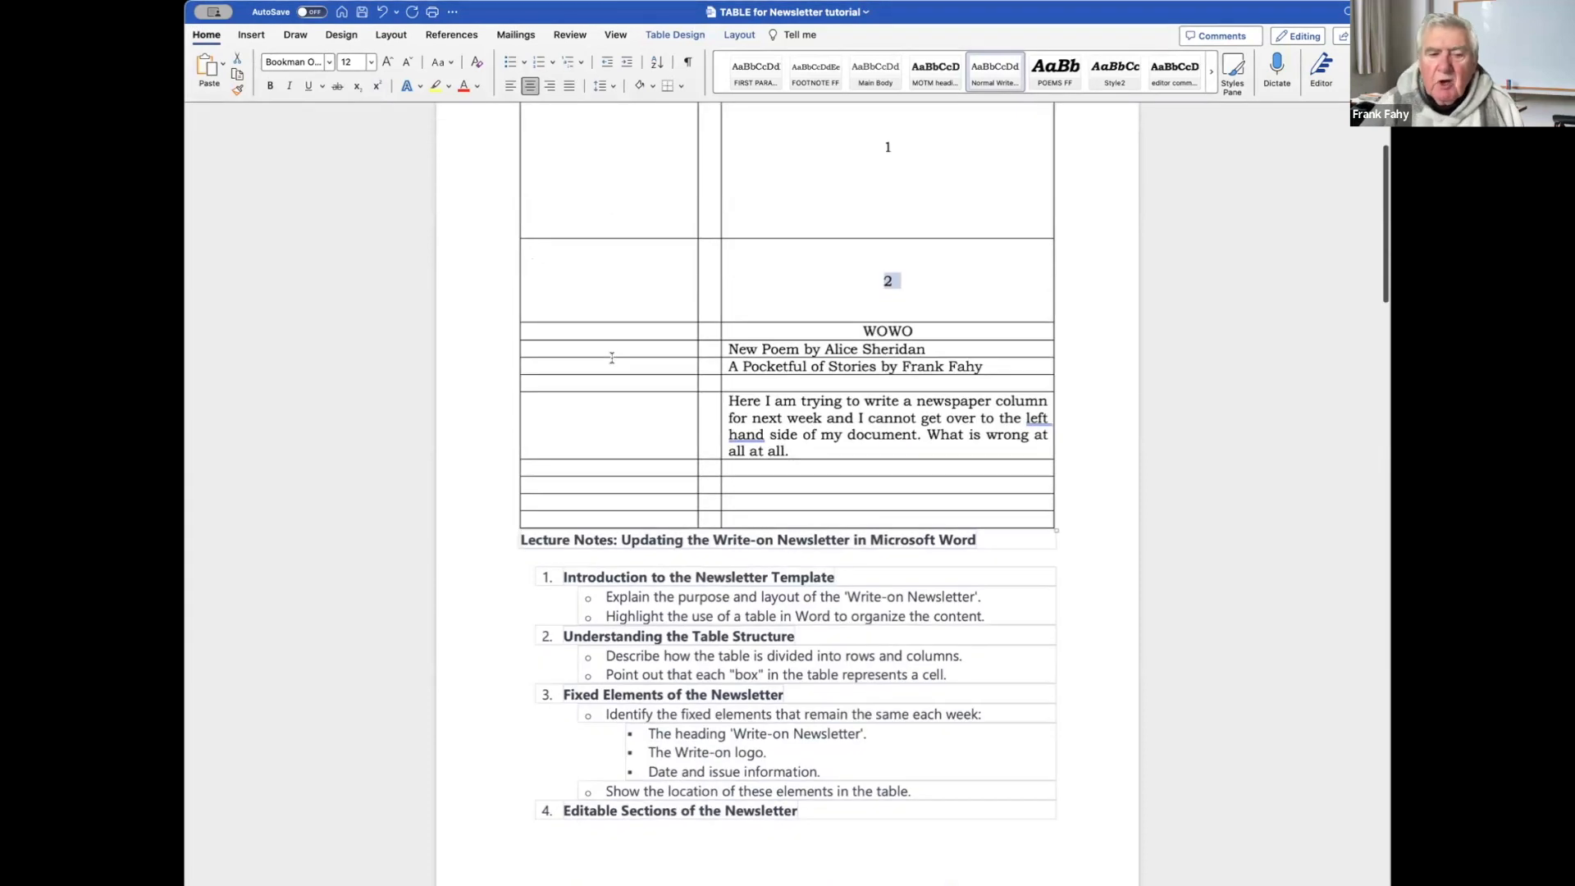
pyautogui.scroll(-2, 648, 320)
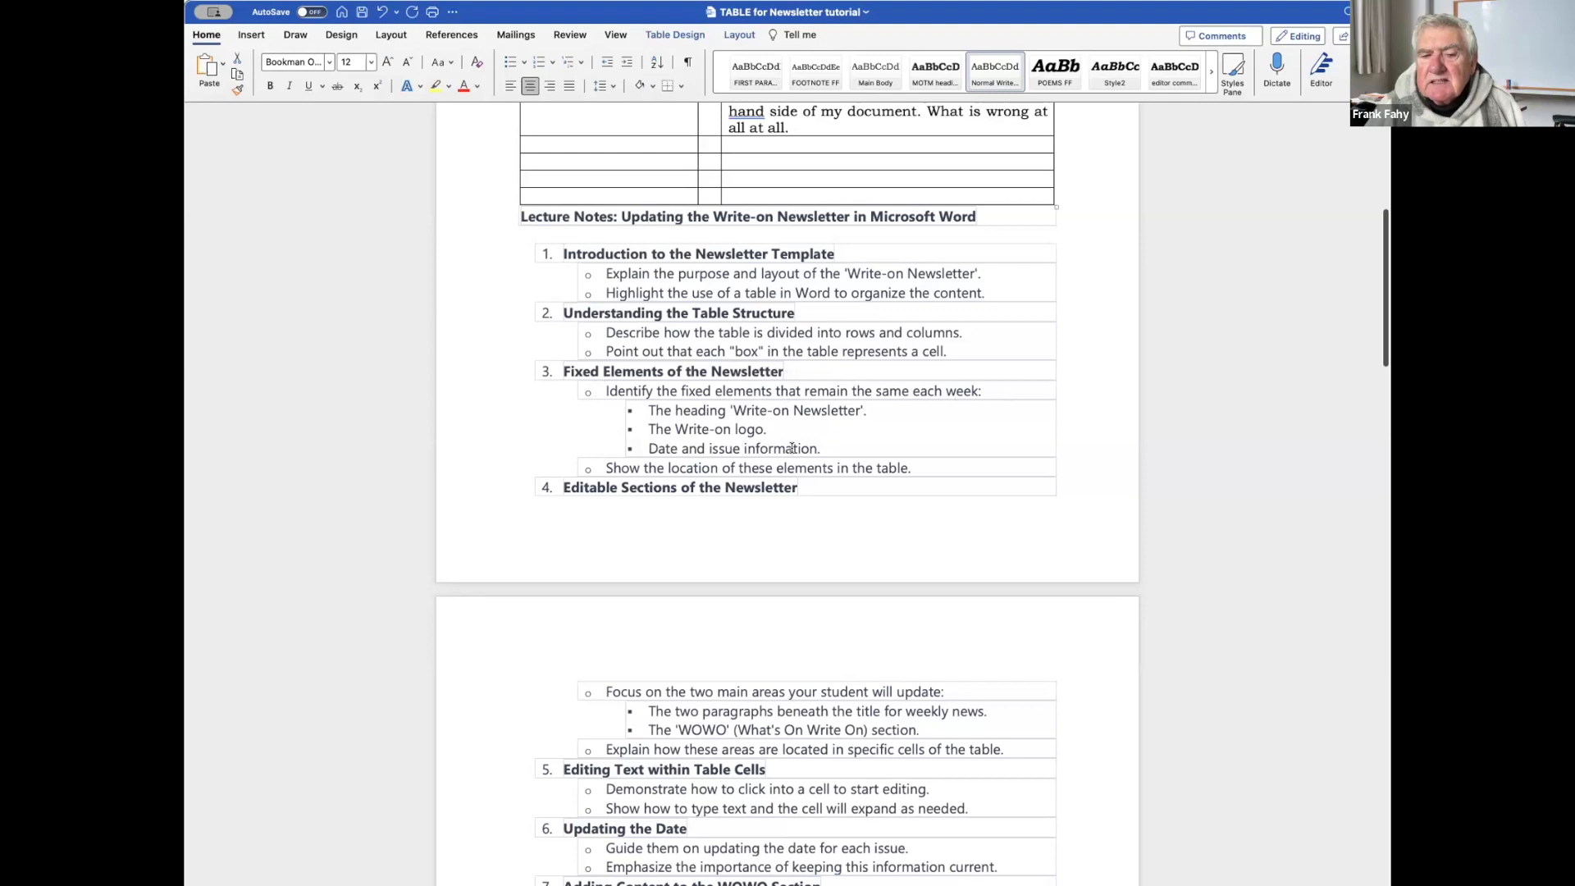
pyautogui.scroll(10, 797, 354)
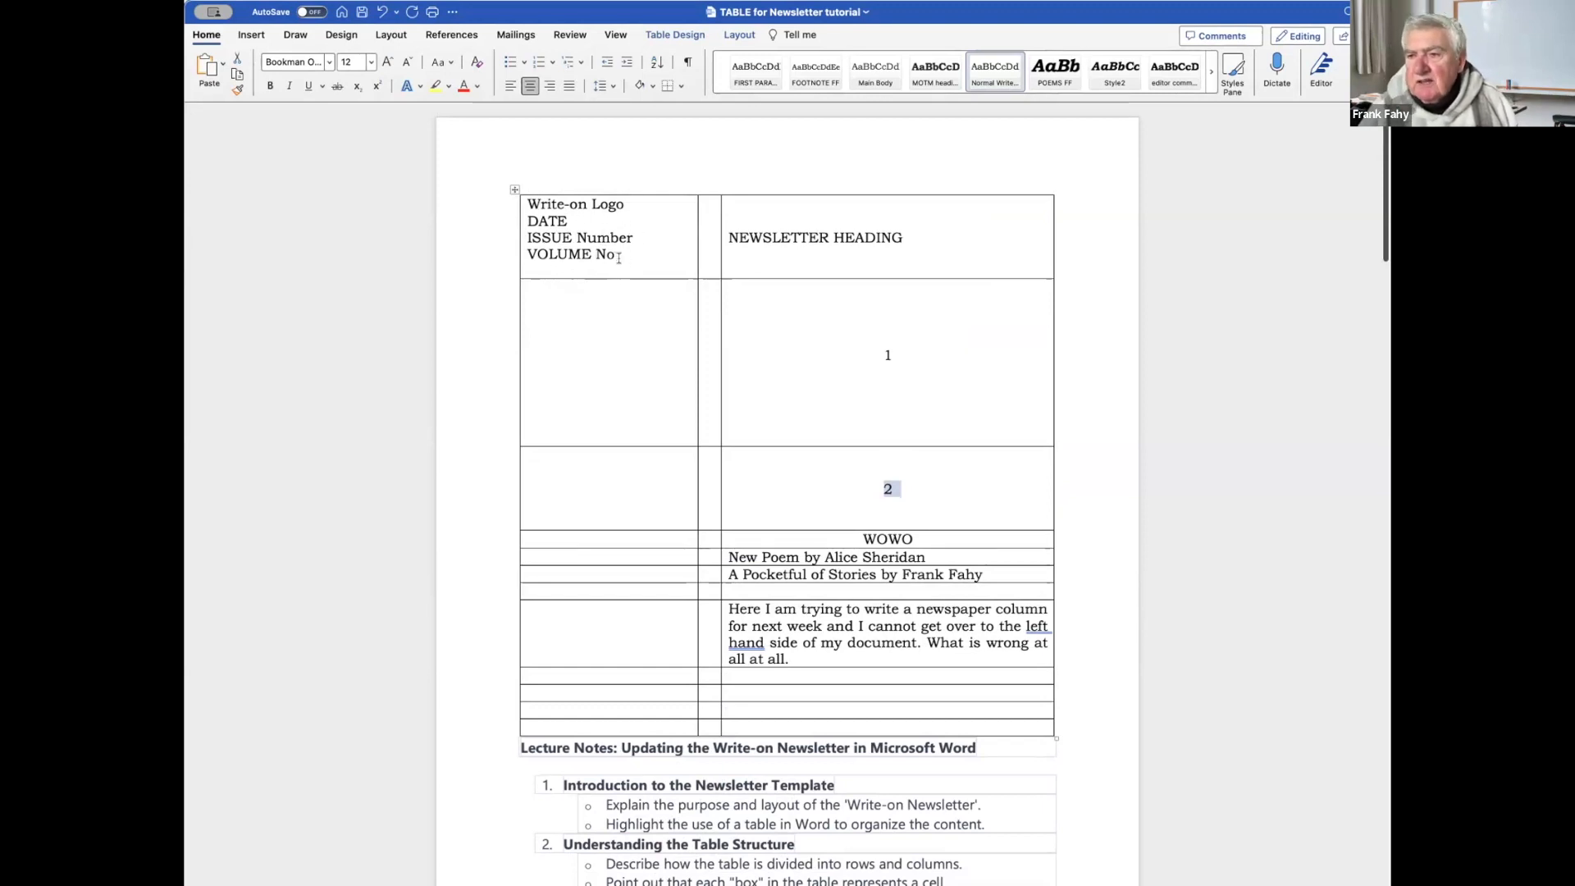
# Type 'Mug of the Month' and 'New keywords every month' on separate lines in the left cell beside 1.
pyautogui.click(578, 313)
pyautogui.write('M')
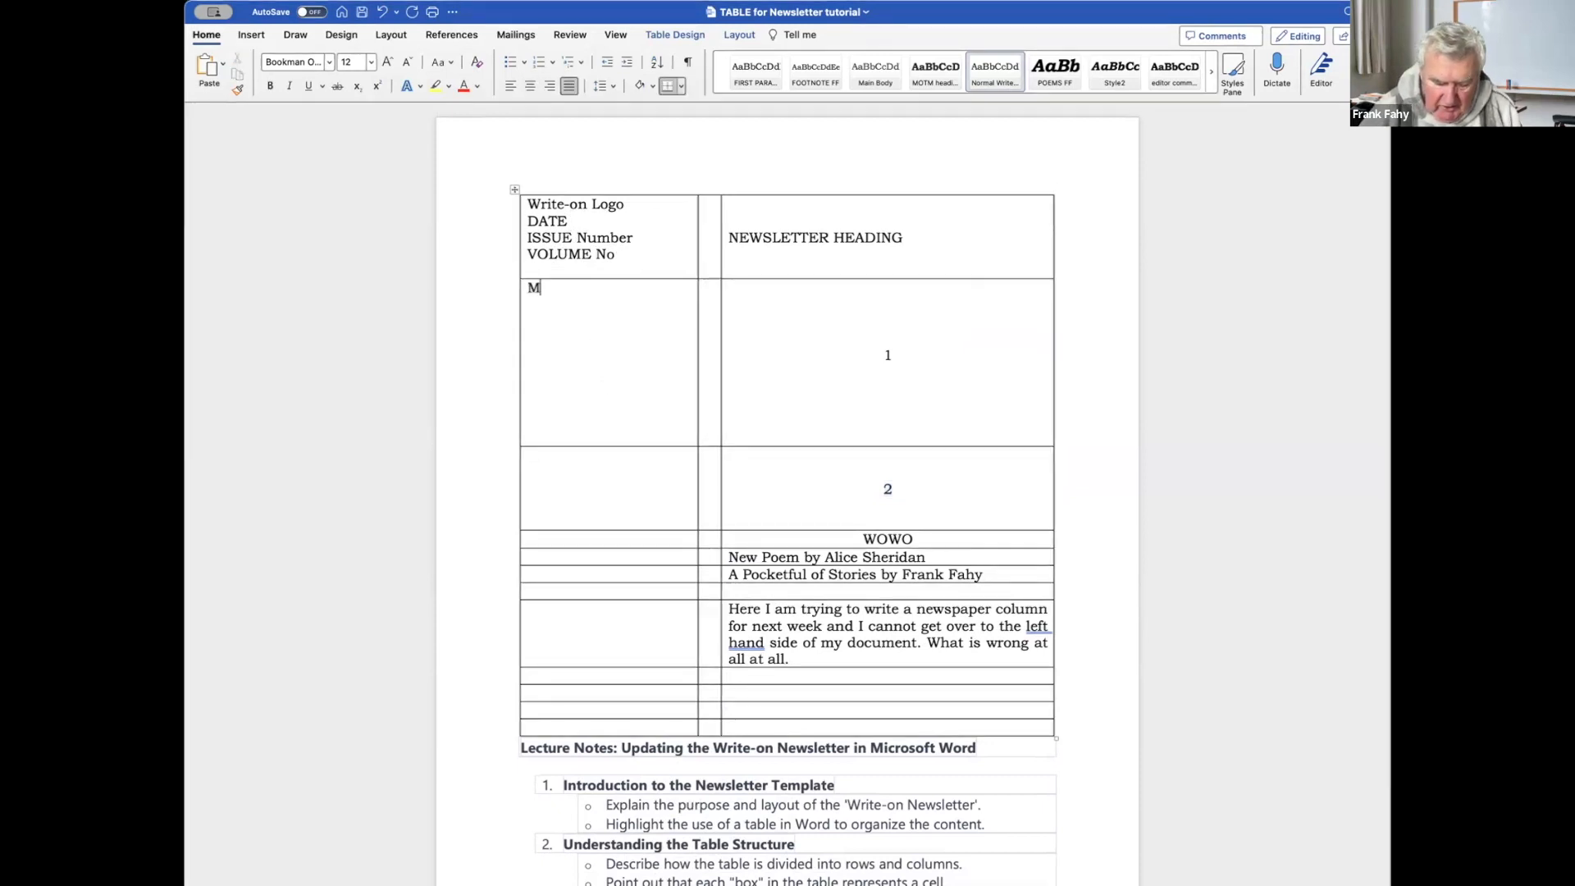
pyautogui.write('ug of the Month')
pyautogui.press('Return')
pyautogui.press('Return')
pyautogui.write('New ')
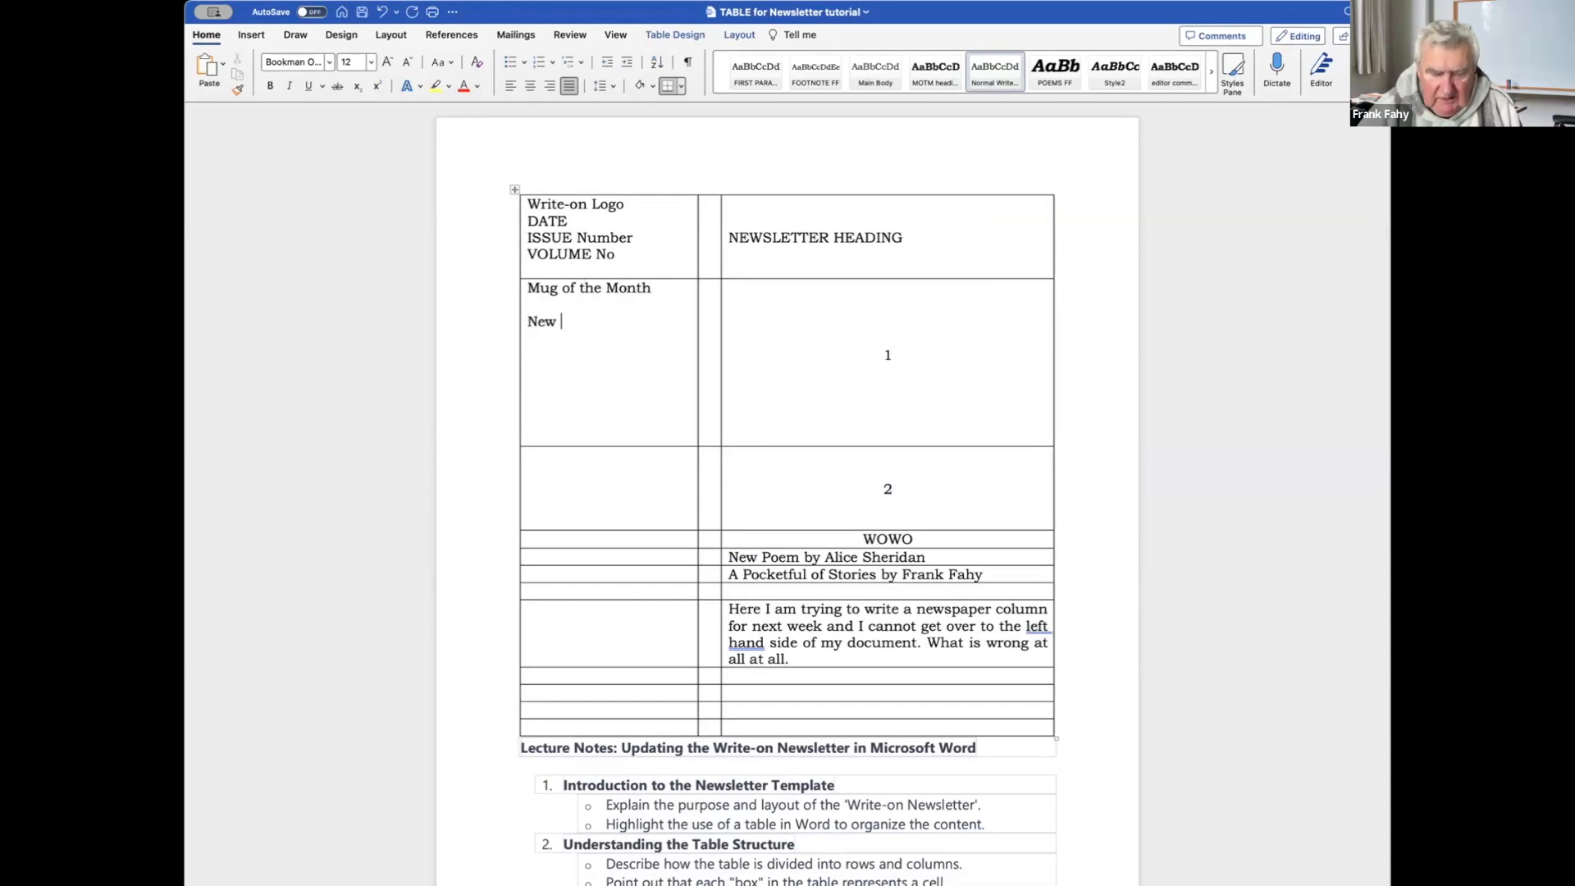
pyautogui.write('keywor')
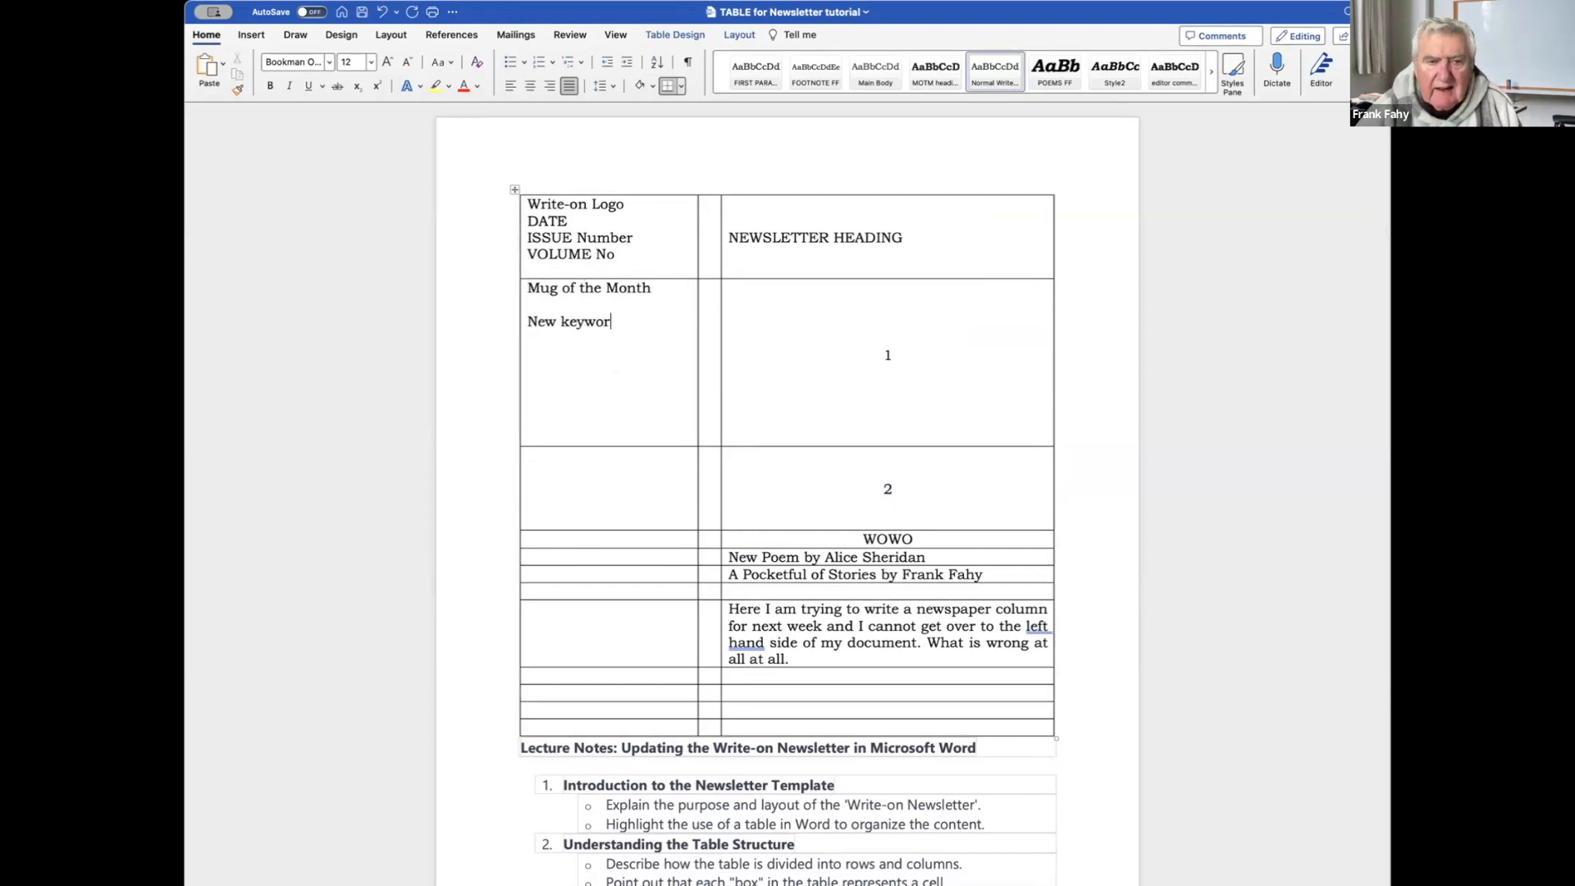
pyautogui.write('ds every m')
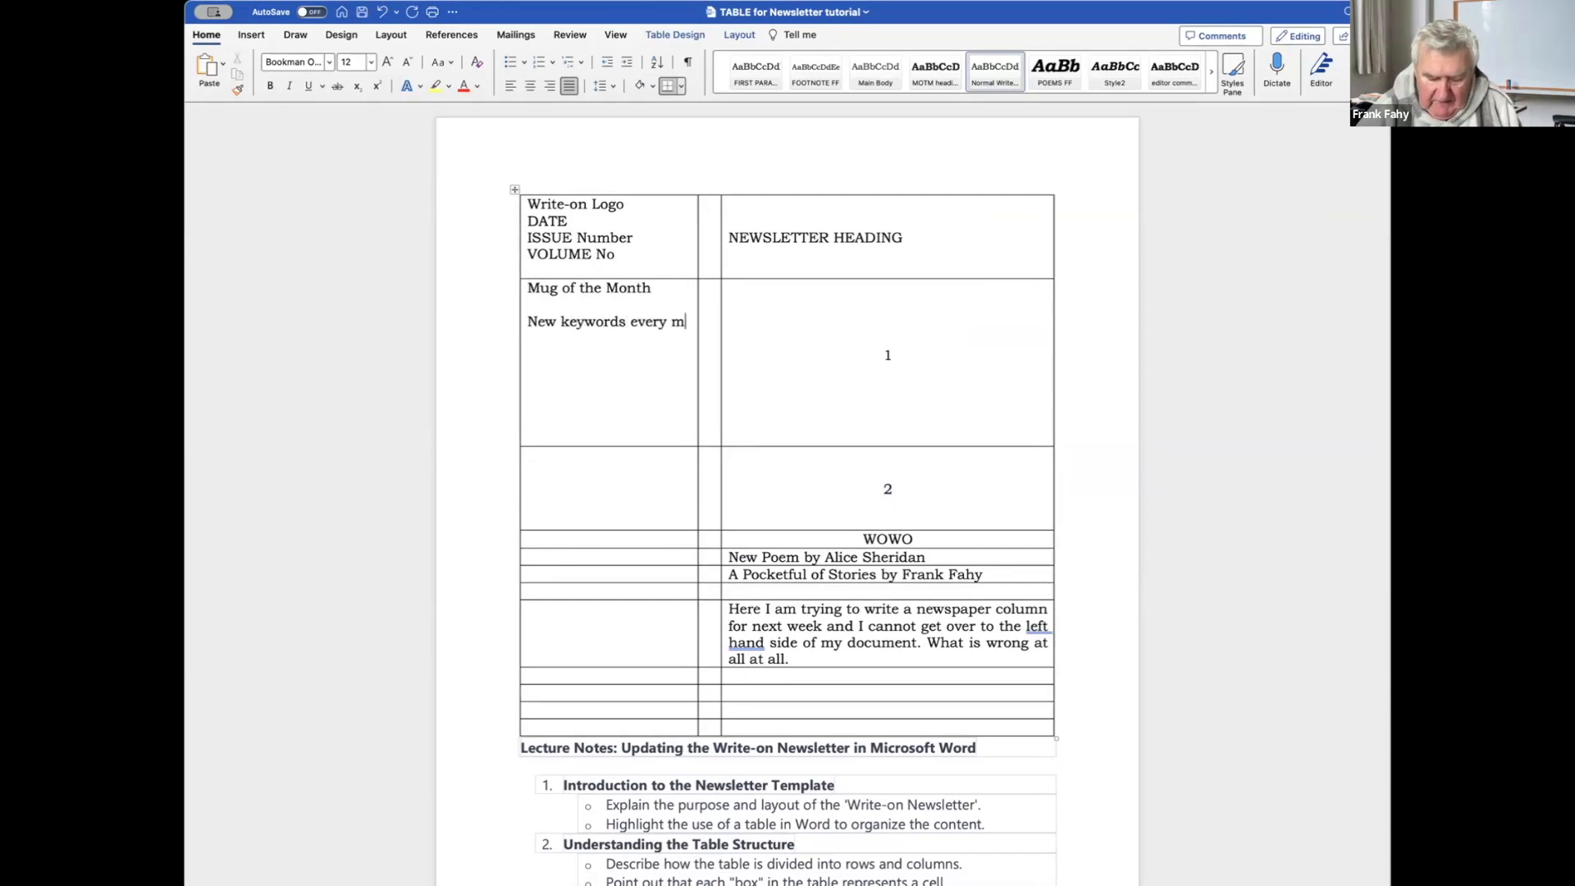
pyautogui.write('onth')
pyautogui.press('Return')
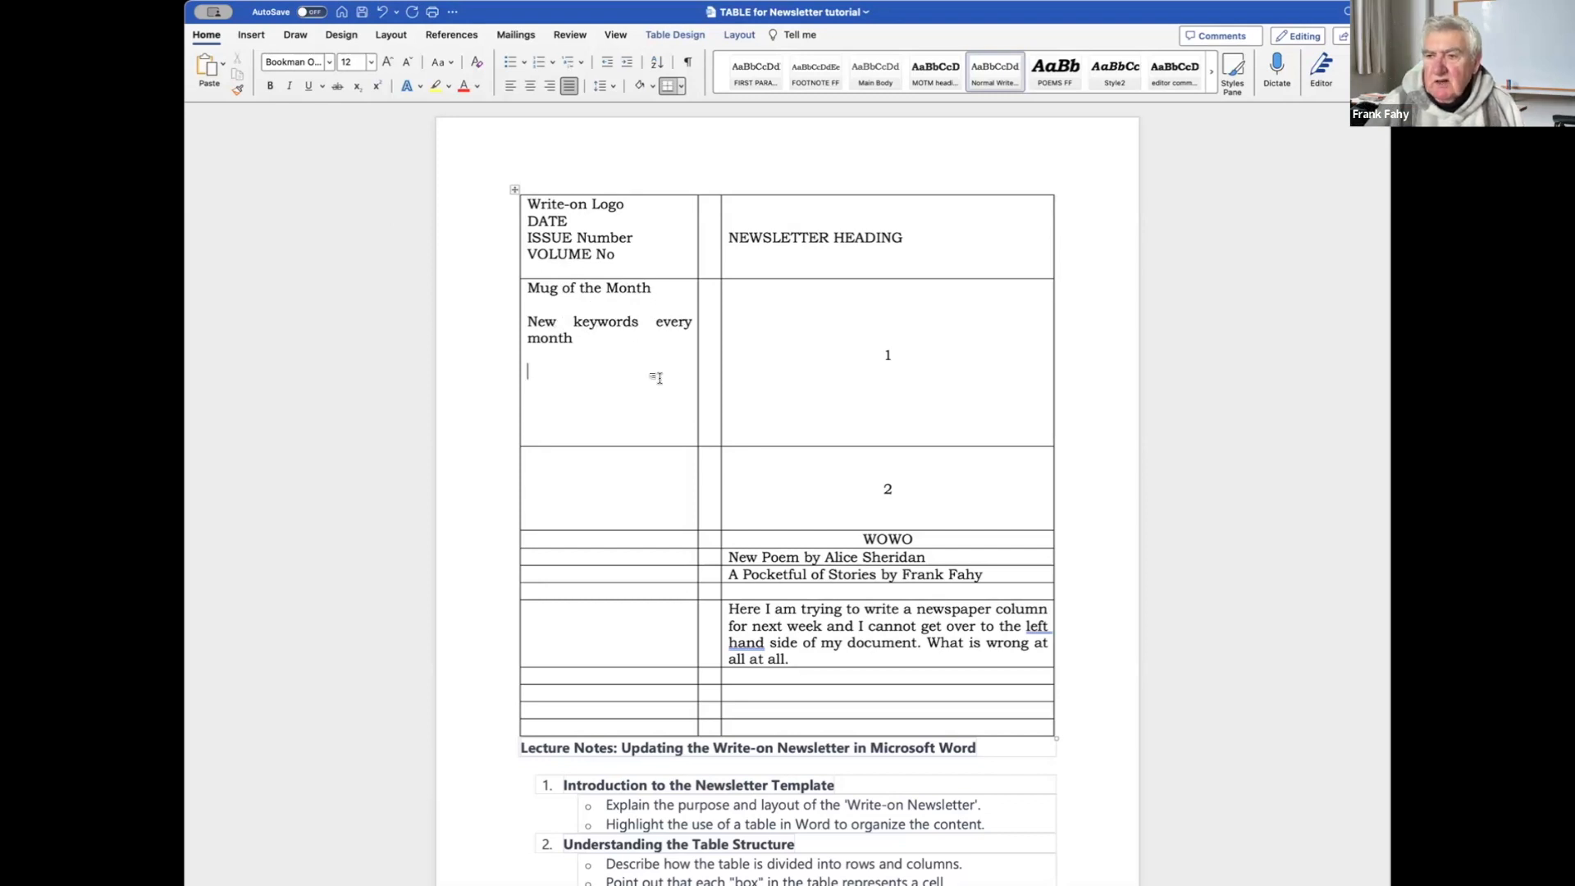
pyautogui.scroll(-1, 620, 373)
pyautogui.scroll(-5, 620, 374)
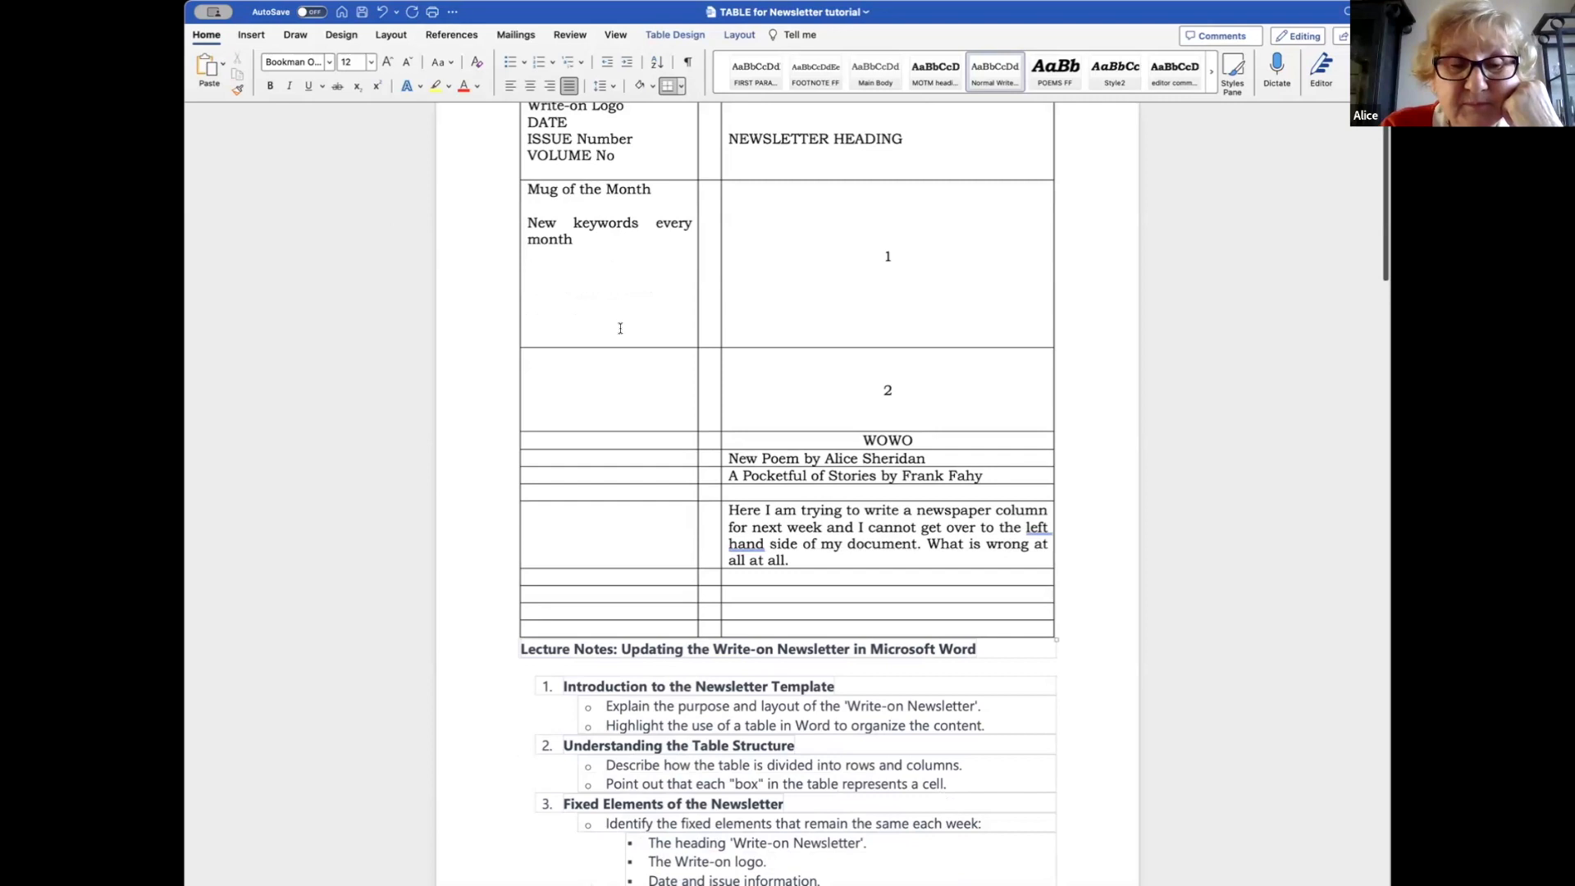
pyautogui.click(563, 275)
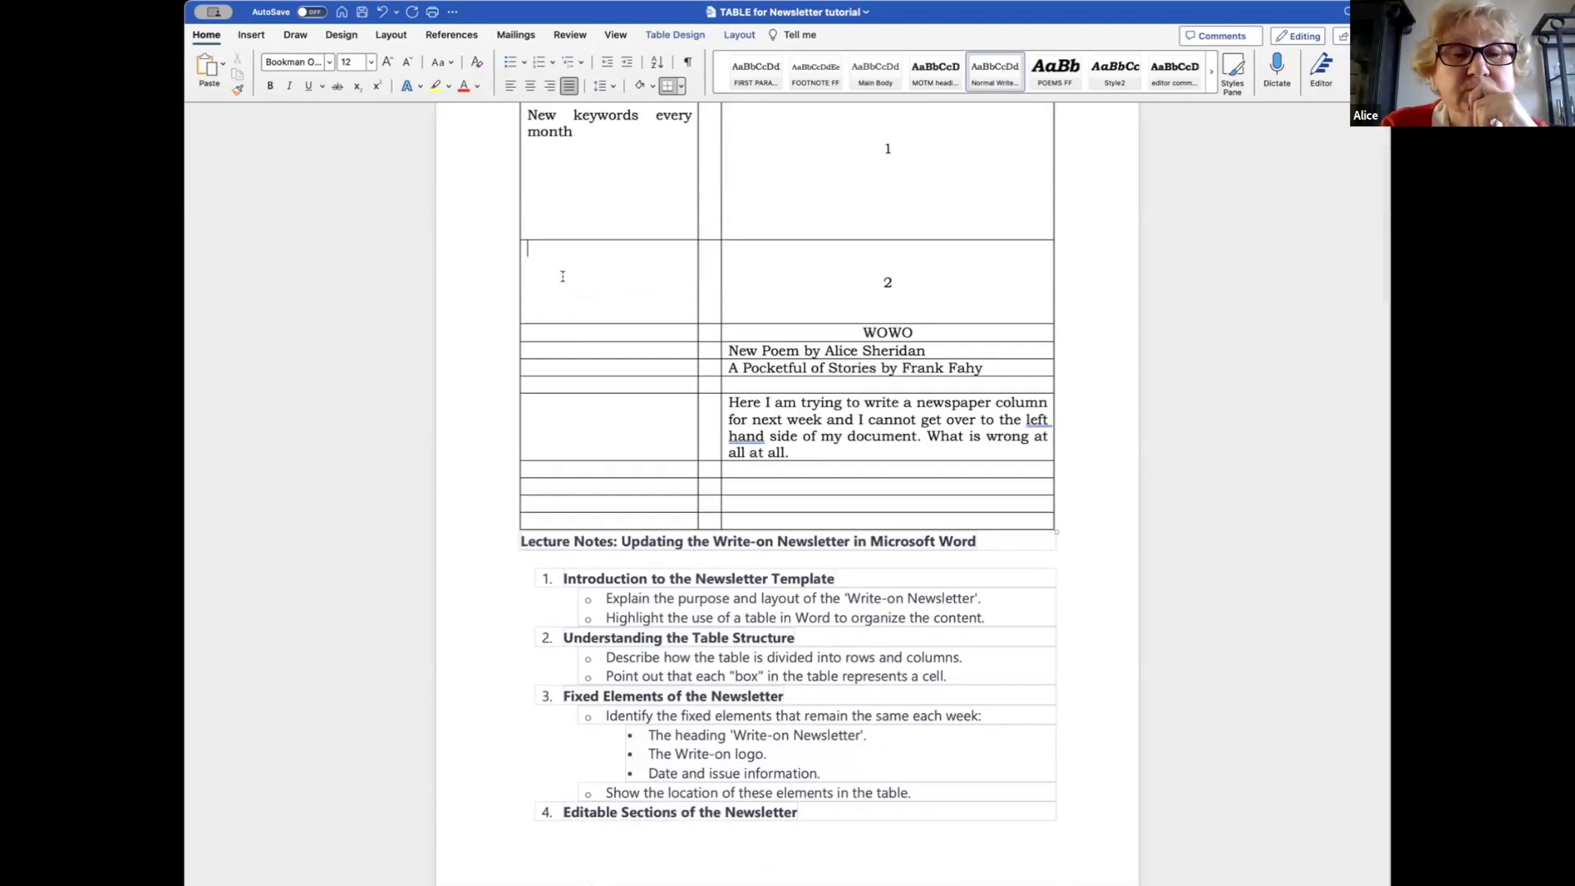
# Enter 'Website address', 'Contact details' and 'Meeting details' in the left cells beside 2, WOWO and the paragraph.
pyautogui.write('Website address')
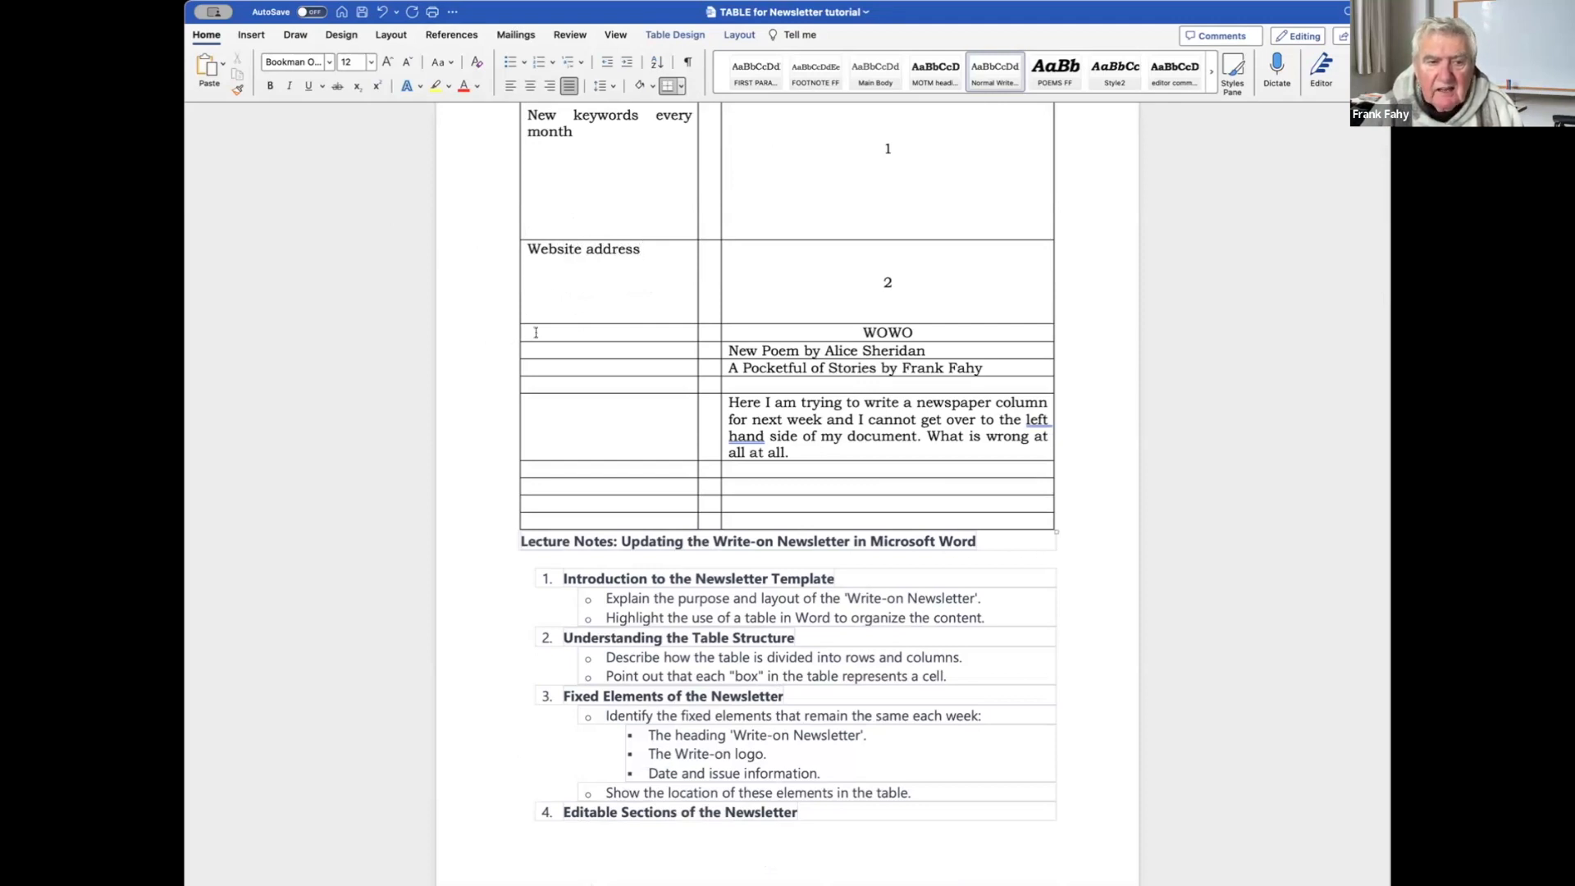
pyautogui.write('Co')
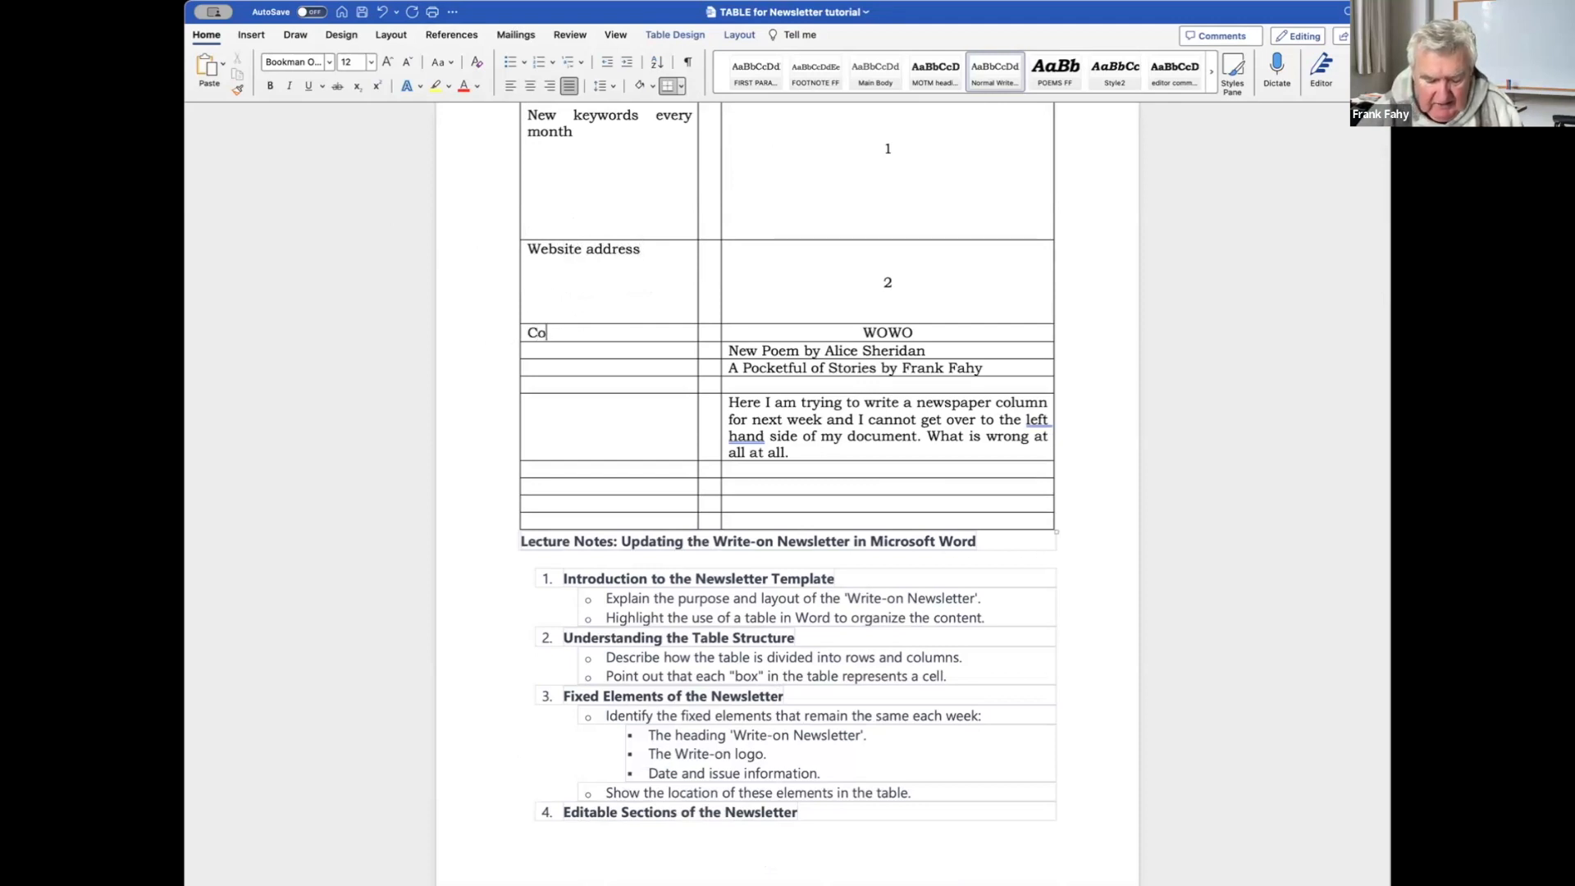
pyautogui.write('ntact det')
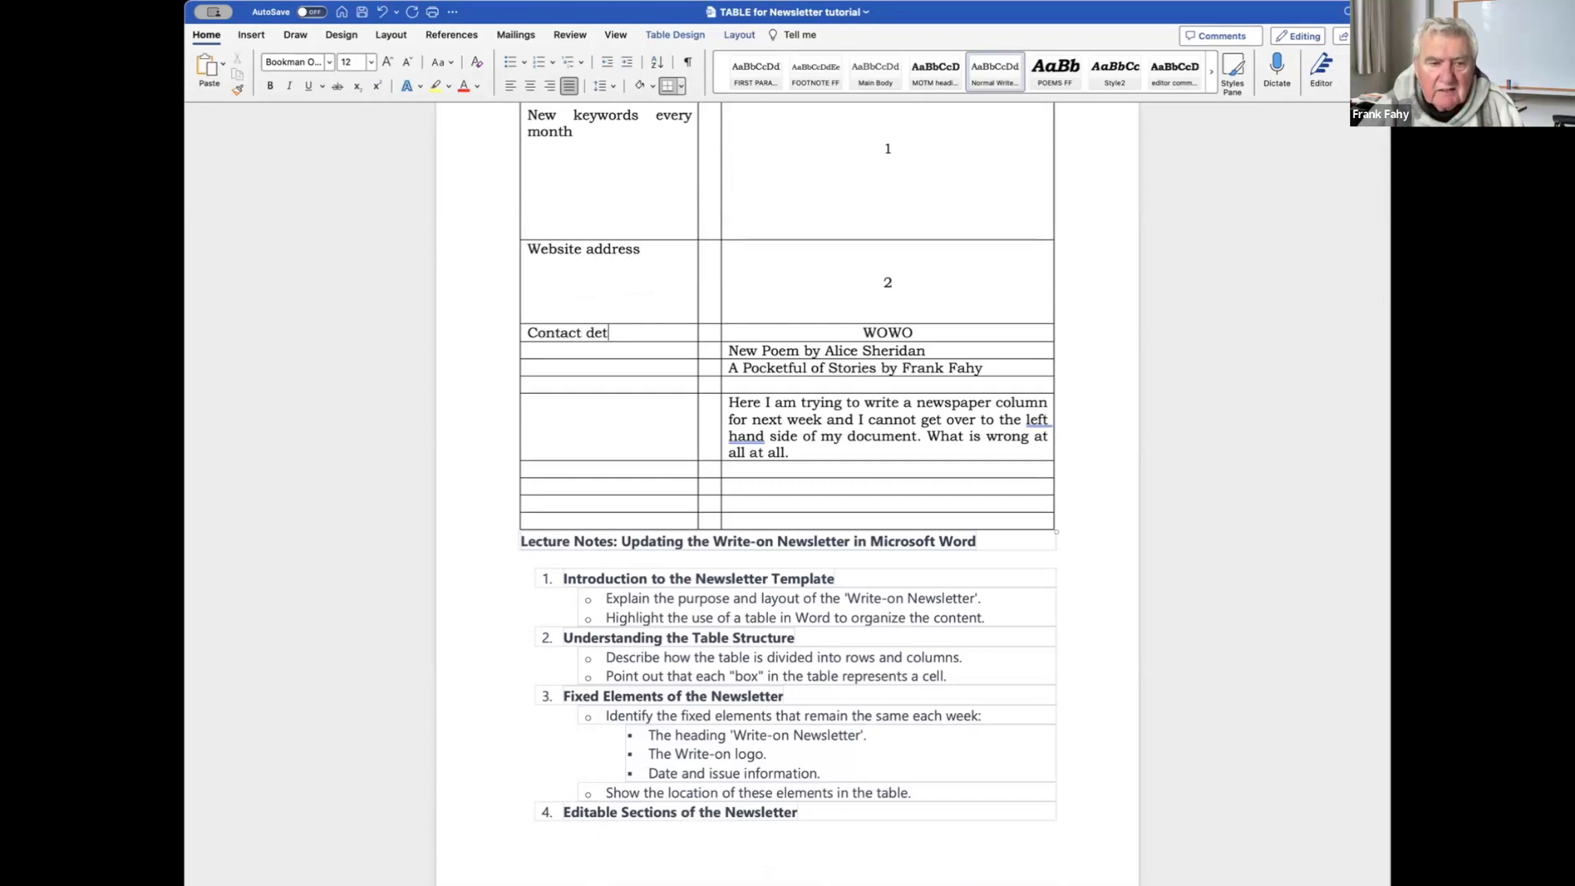
pyautogui.press('BackSpace')
pyautogui.write('tails')
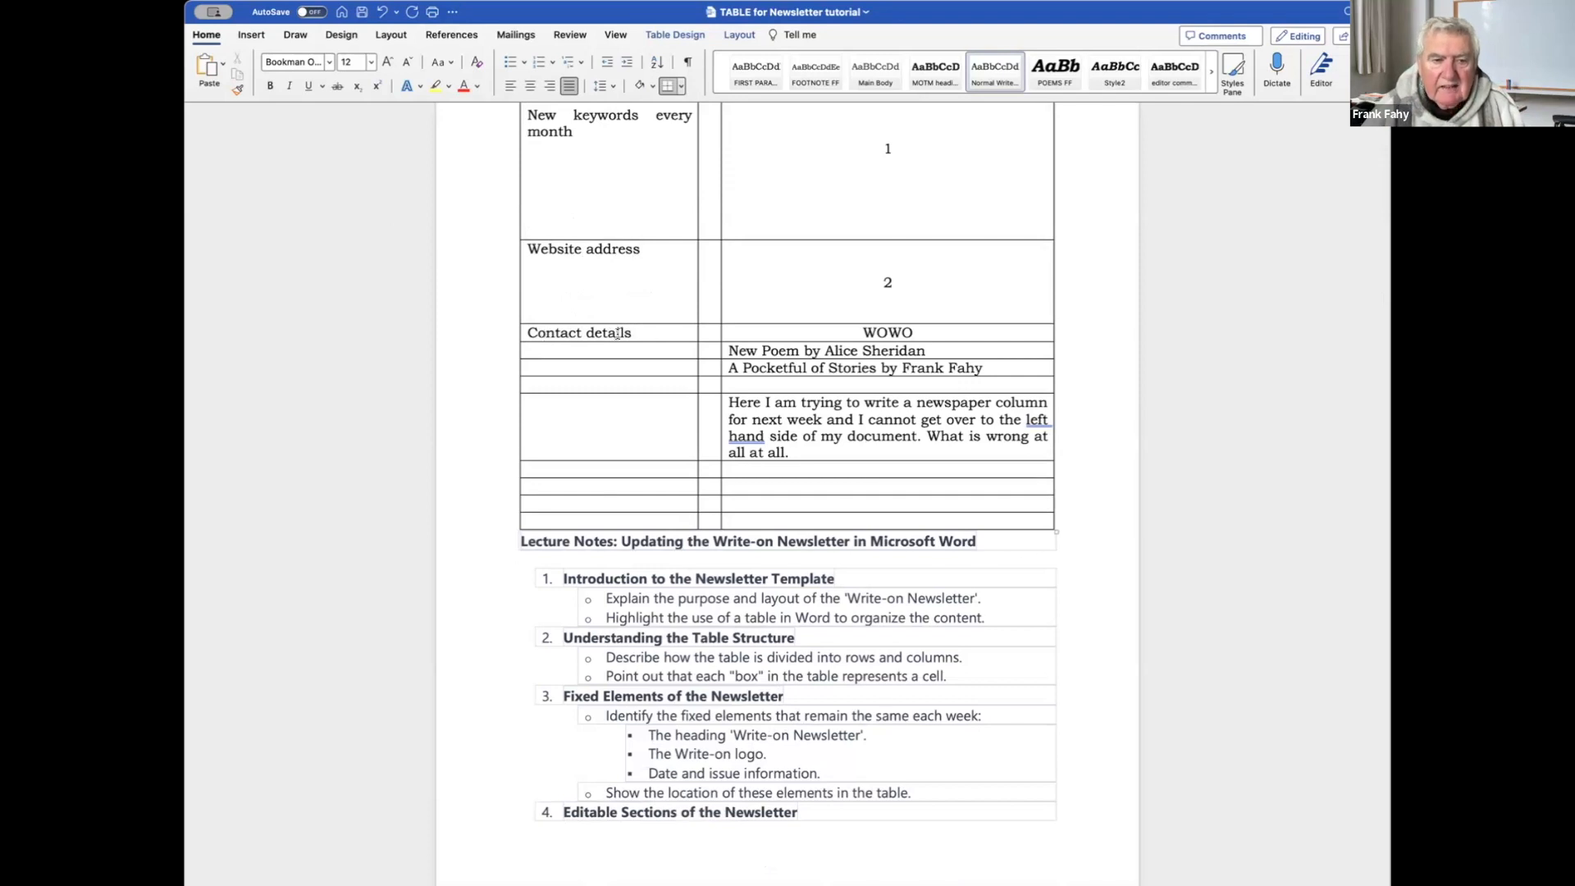
pyautogui.click(555, 417)
pyautogui.write('Meeting')
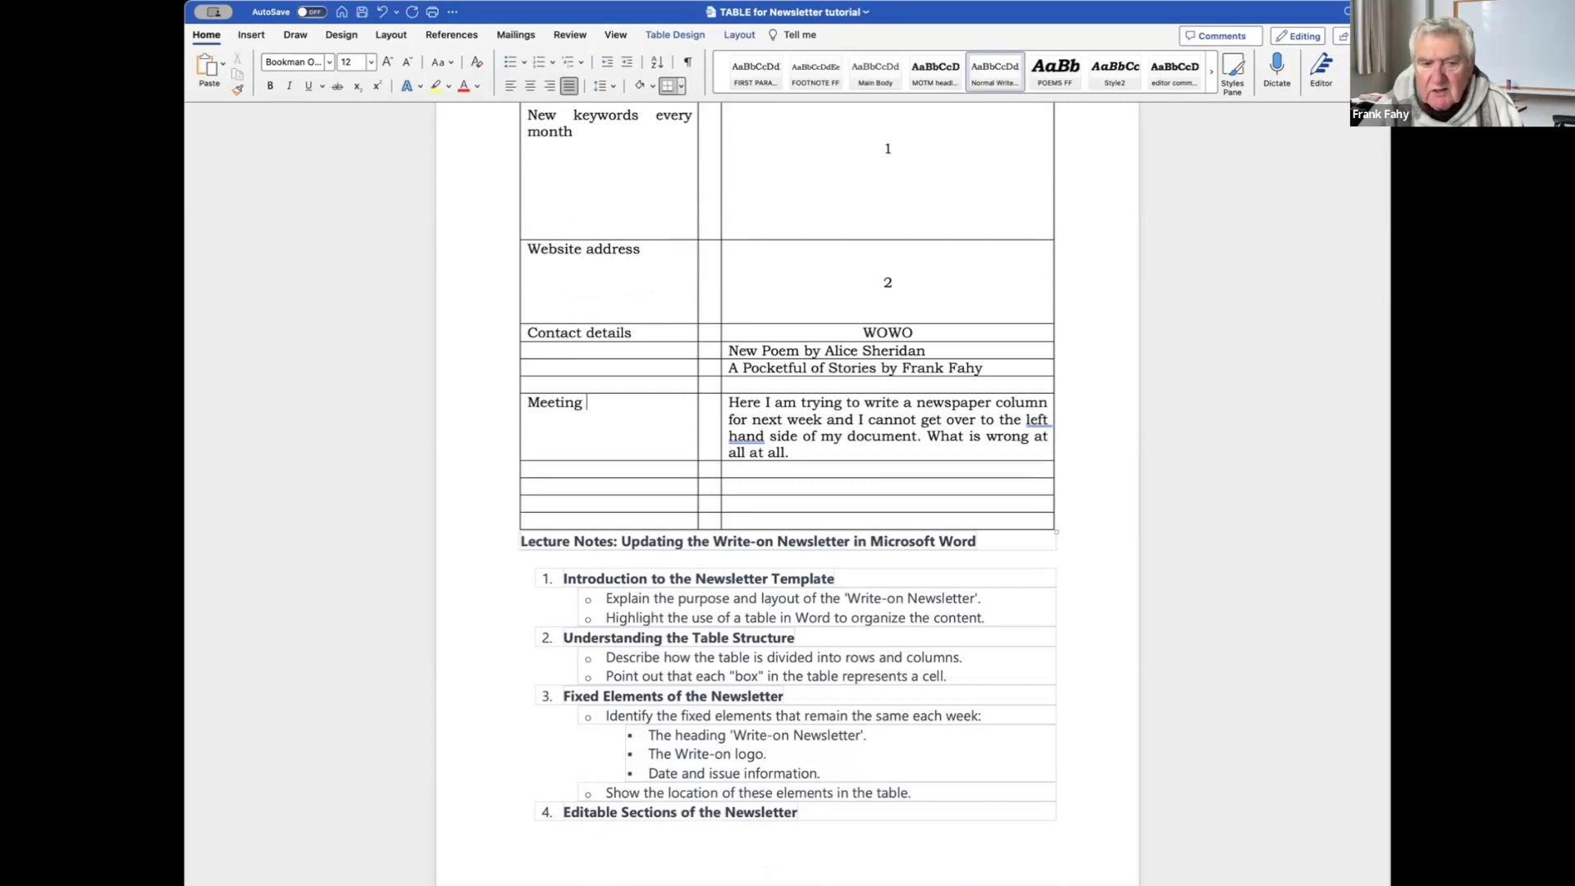
pyautogui.write(' details')
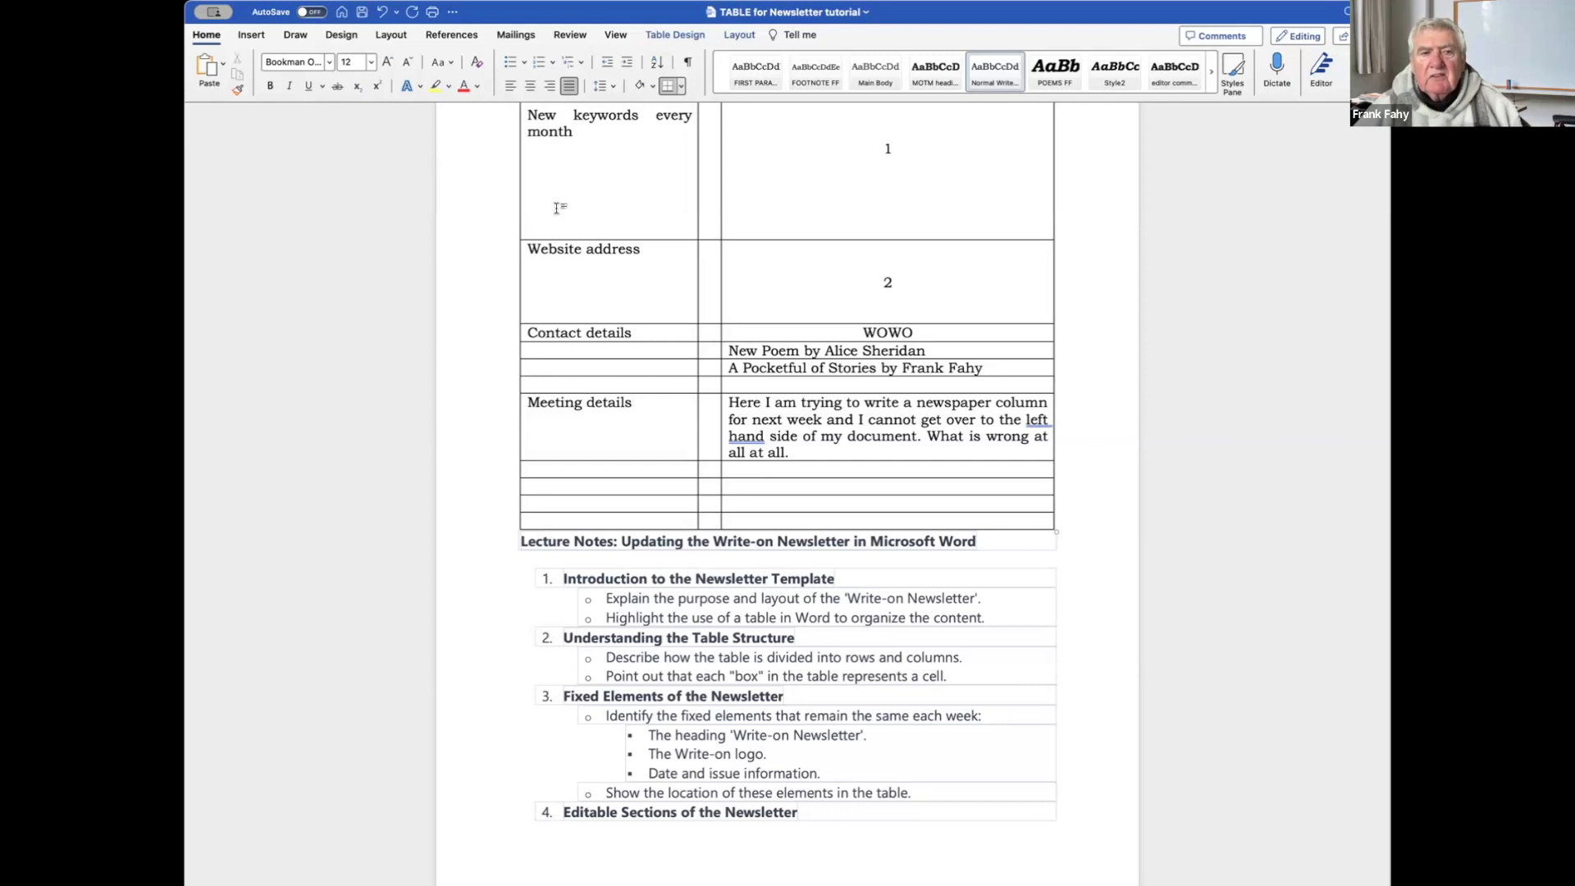
pyautogui.scroll(4, 563, 211)
pyautogui.scroll(-5, 555, 211)
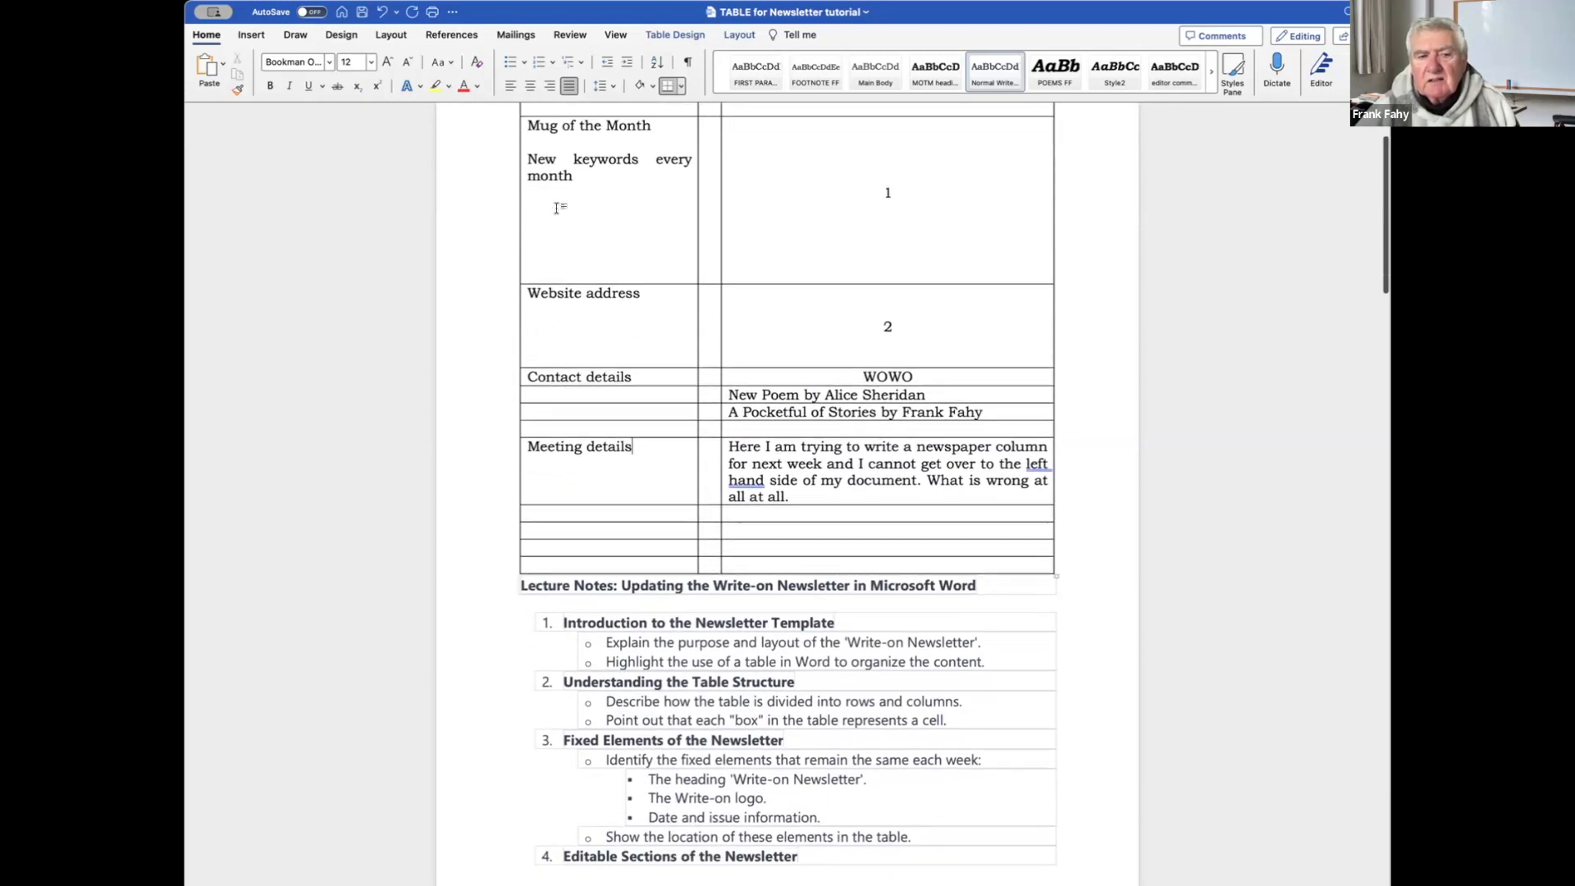
pyautogui.scroll(6, 555, 209)
pyautogui.scroll(-6, 556, 208)
pyautogui.scroll(3, 557, 208)
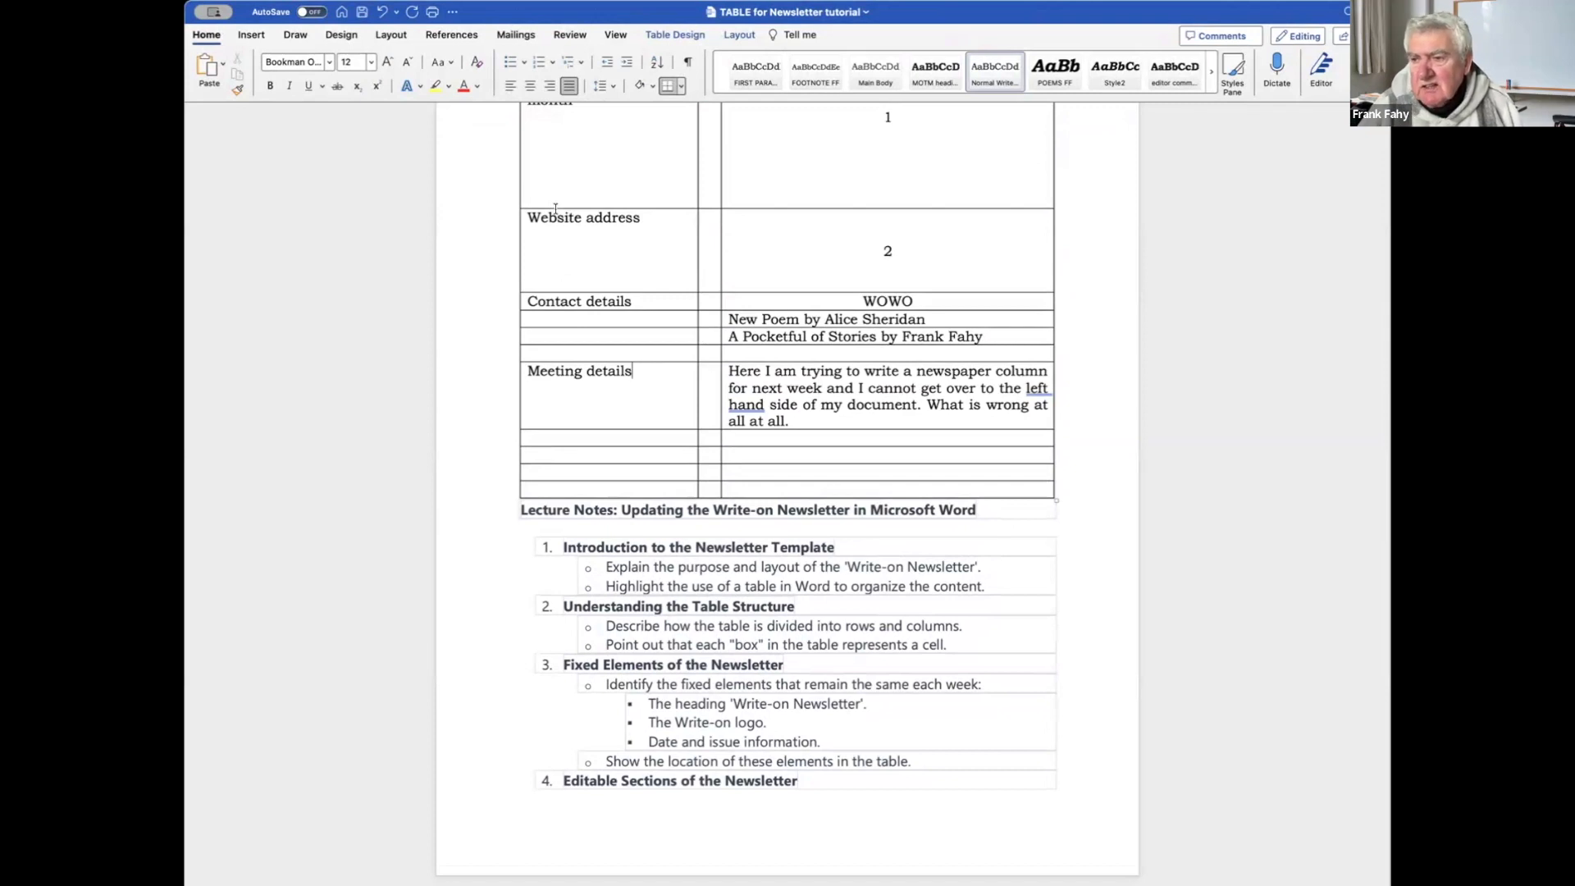
pyautogui.scroll(1, 556, 208)
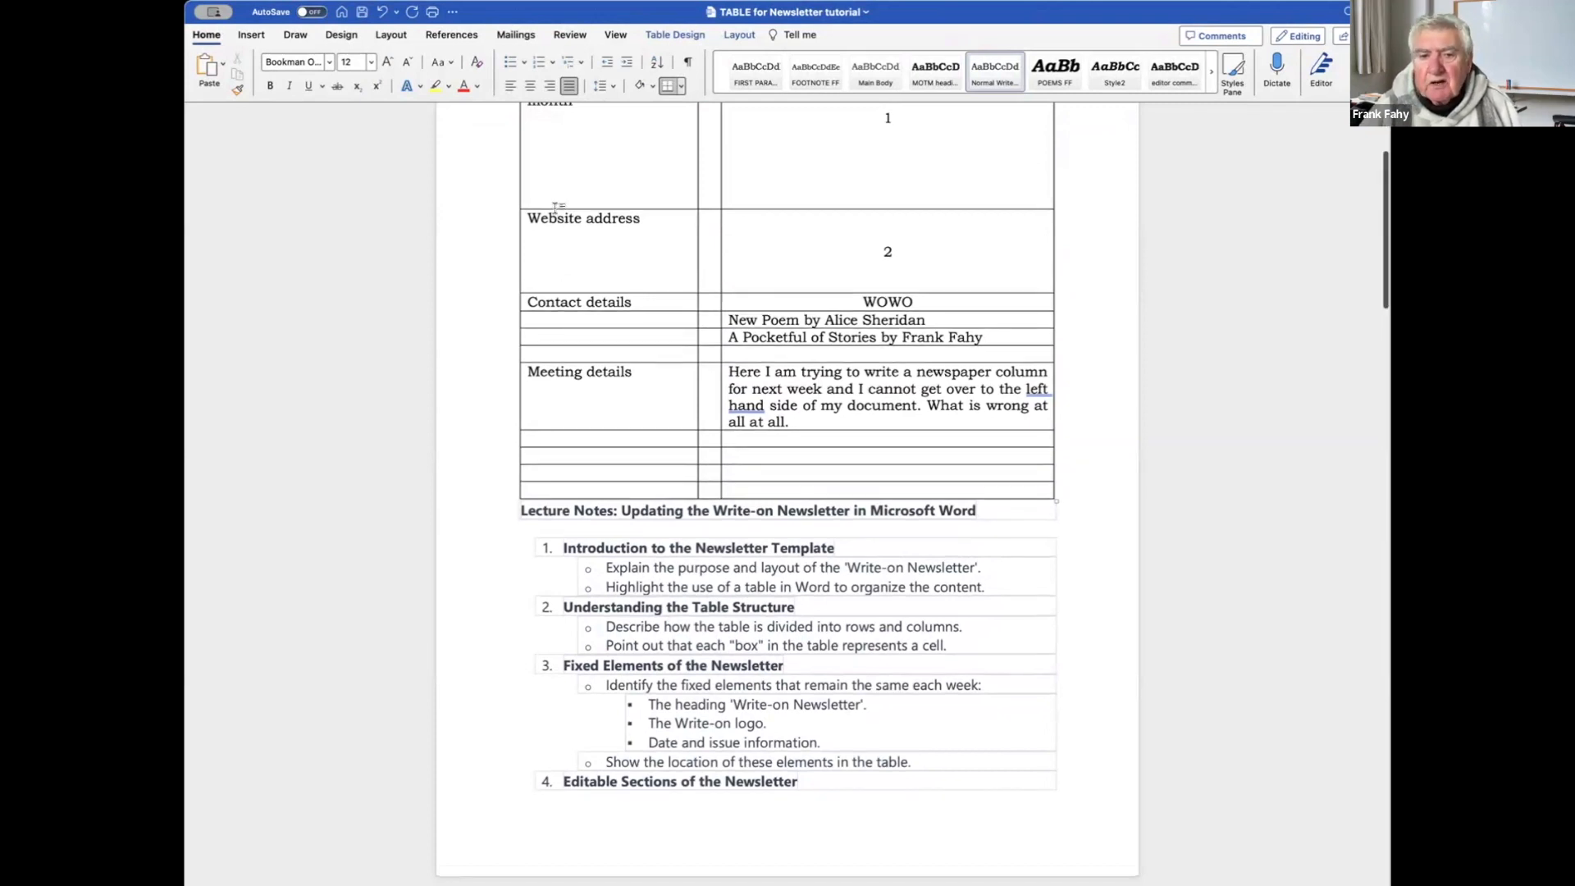
pyautogui.scroll(4, 555, 208)
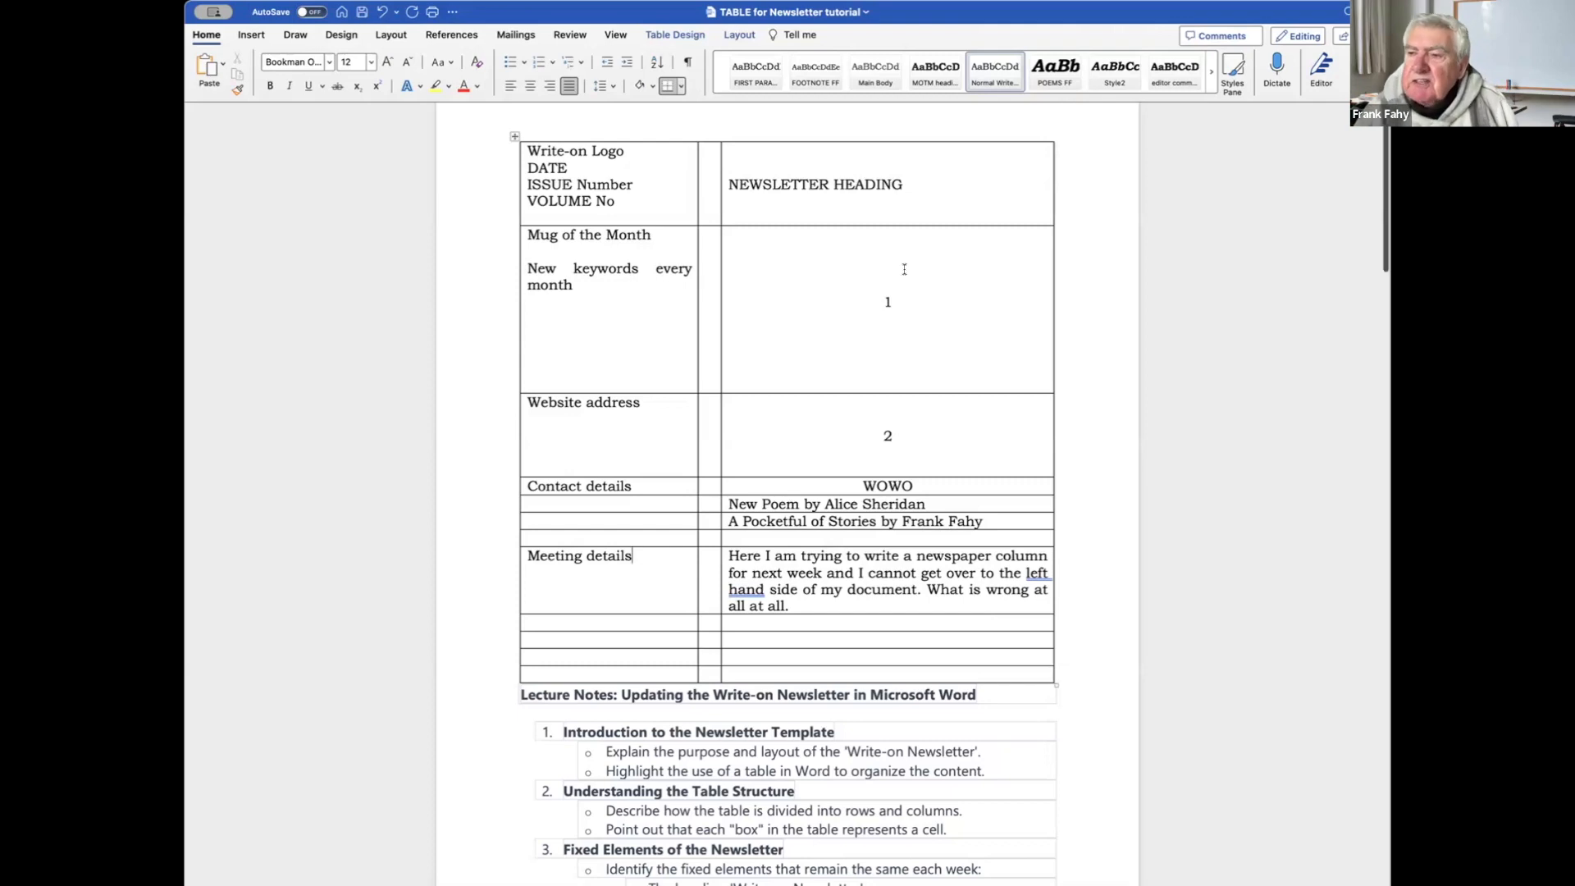
pyautogui.scroll(-6, 904, 269)
pyautogui.scroll(-2, 904, 269)
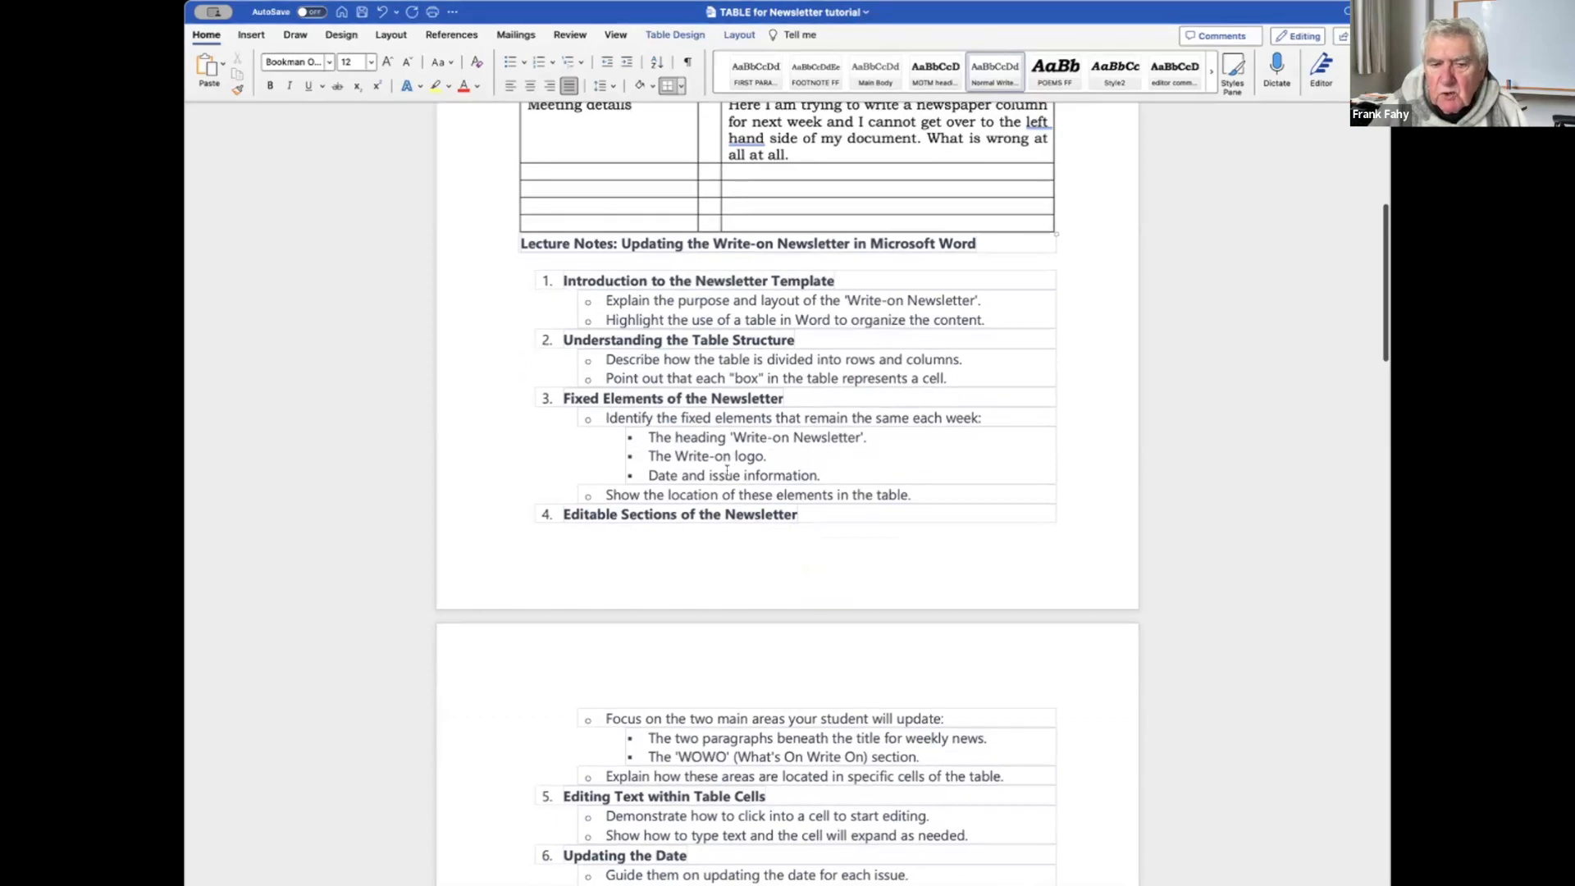
pyautogui.scroll(-2, 755, 404)
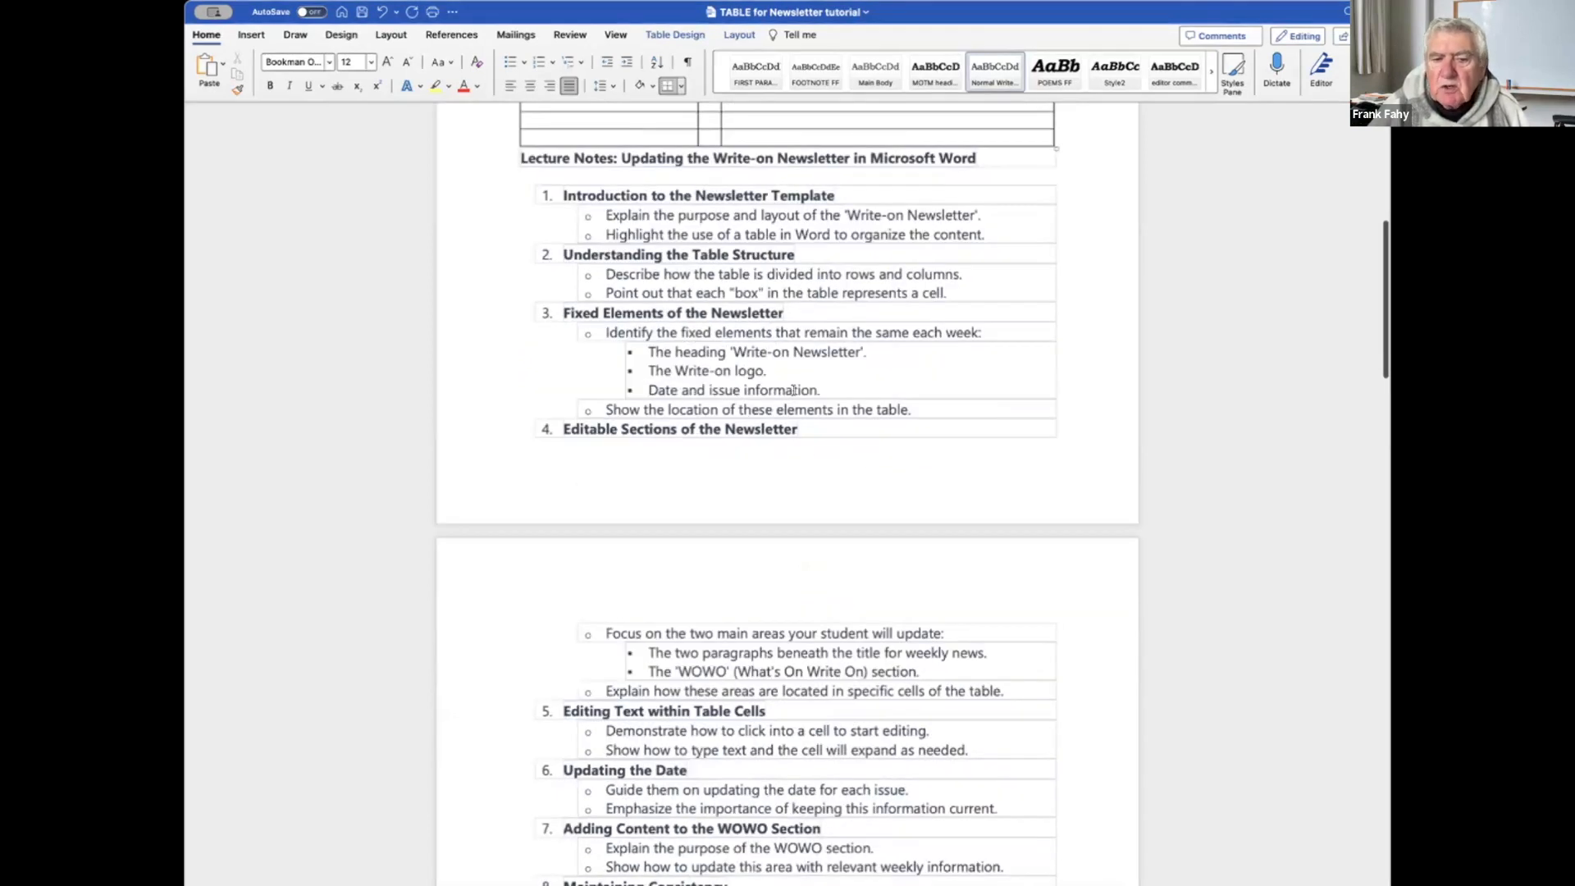
pyautogui.scroll(-1, 902, 392)
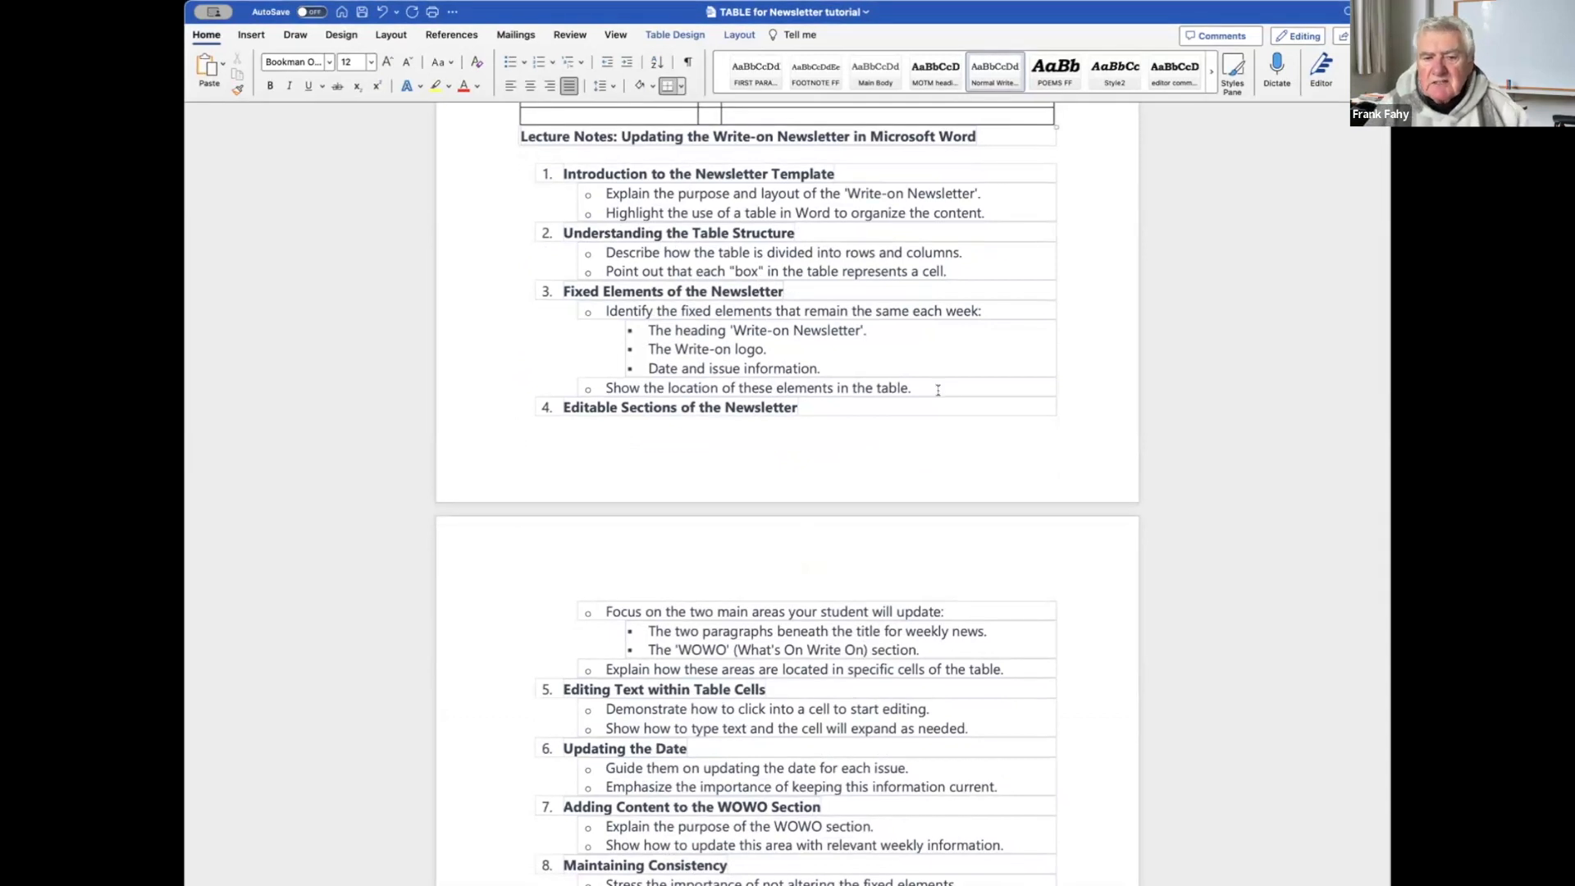
pyautogui.scroll(15, 938, 390)
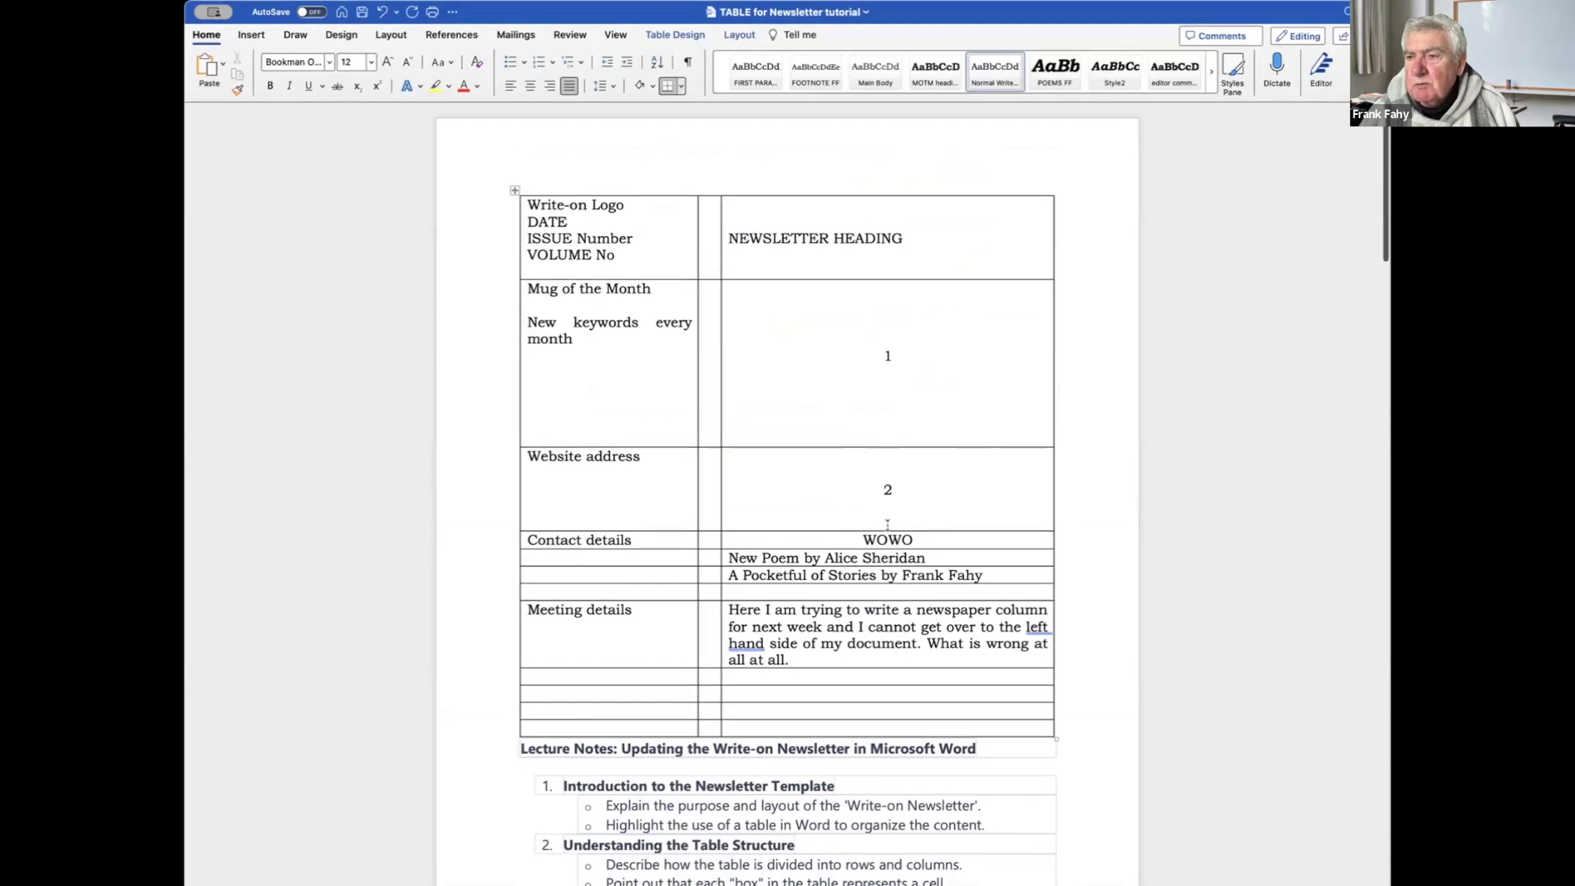
pyautogui.scroll(-3, 884, 524)
pyautogui.scroll(-10, 884, 523)
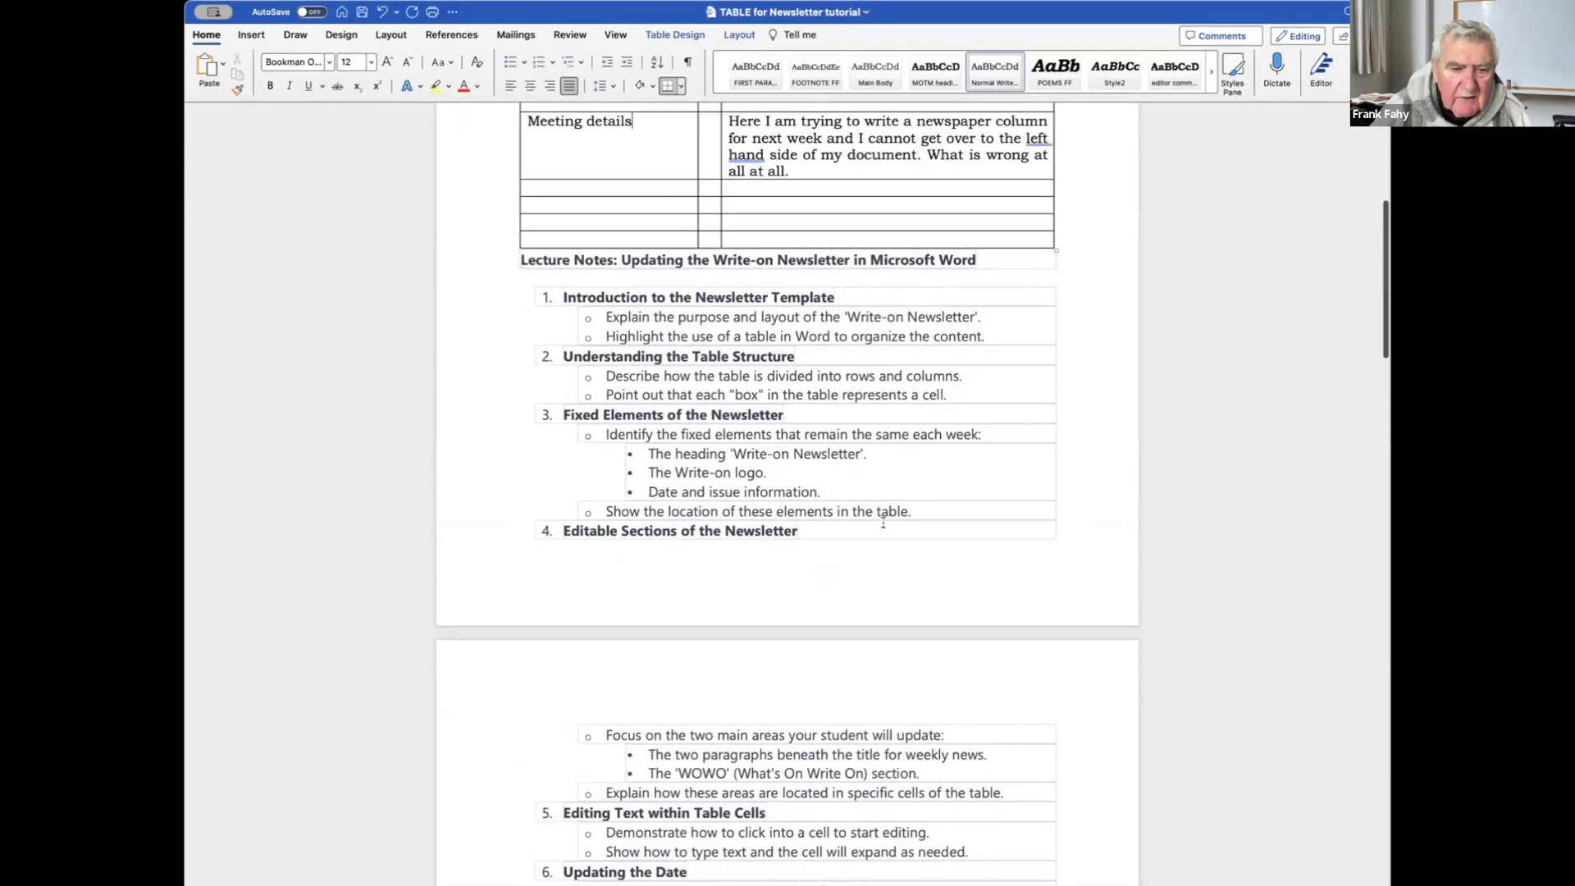
pyautogui.scroll(-4, 883, 524)
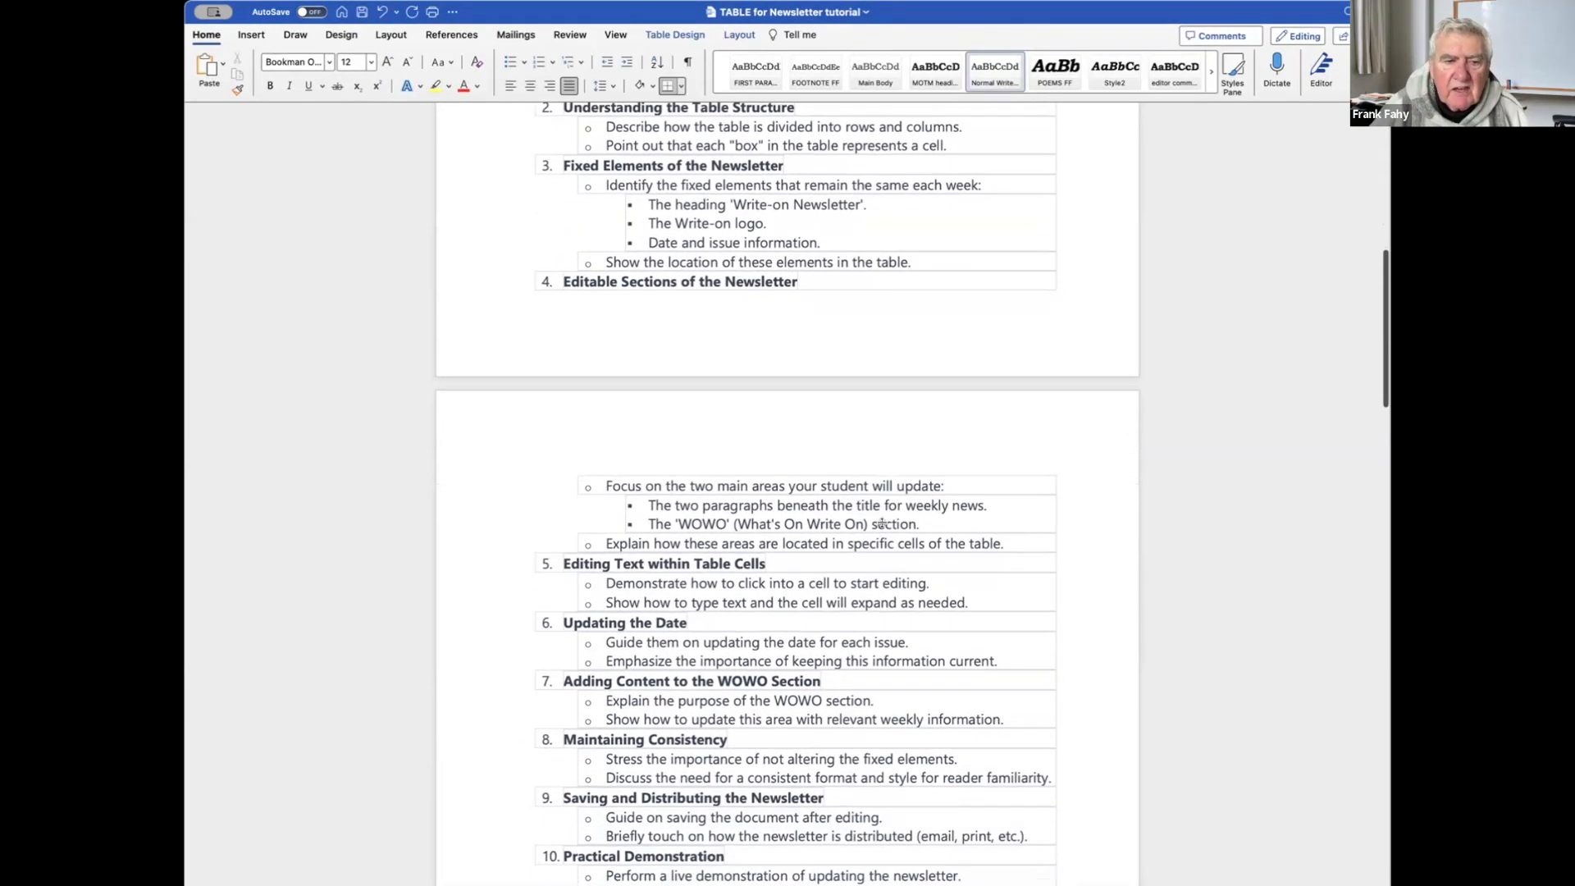
pyautogui.scroll(-3, 883, 524)
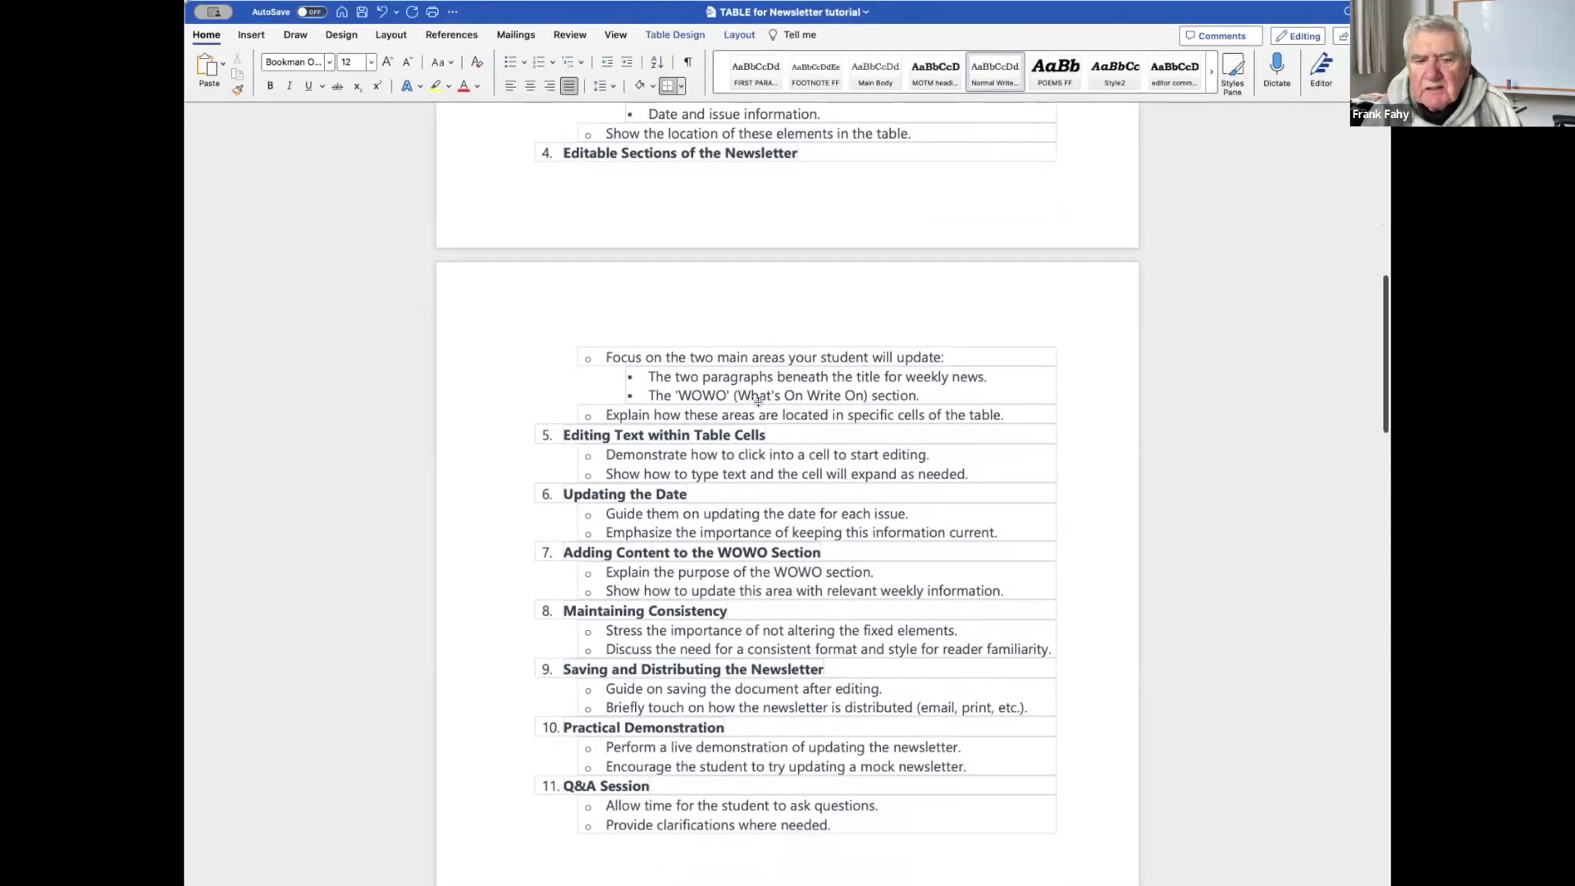
pyautogui.scroll(10, 952, 396)
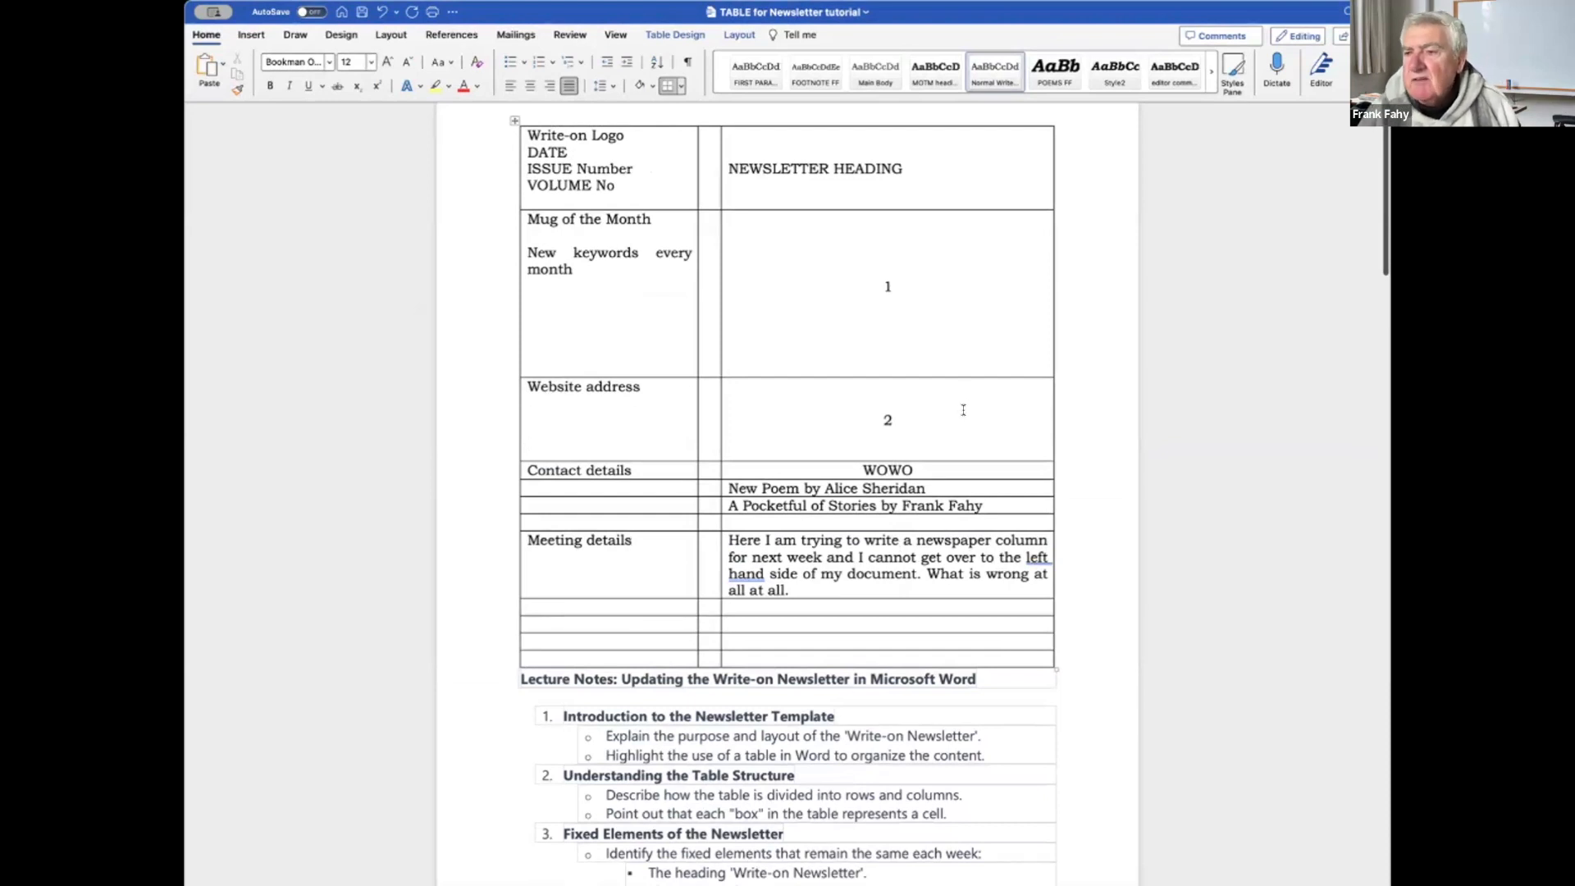
# Scroll through the lecture notes and back up toward the newsletter table.
pyautogui.scroll(-5, 965, 409)
pyautogui.scroll(-2, 963, 409)
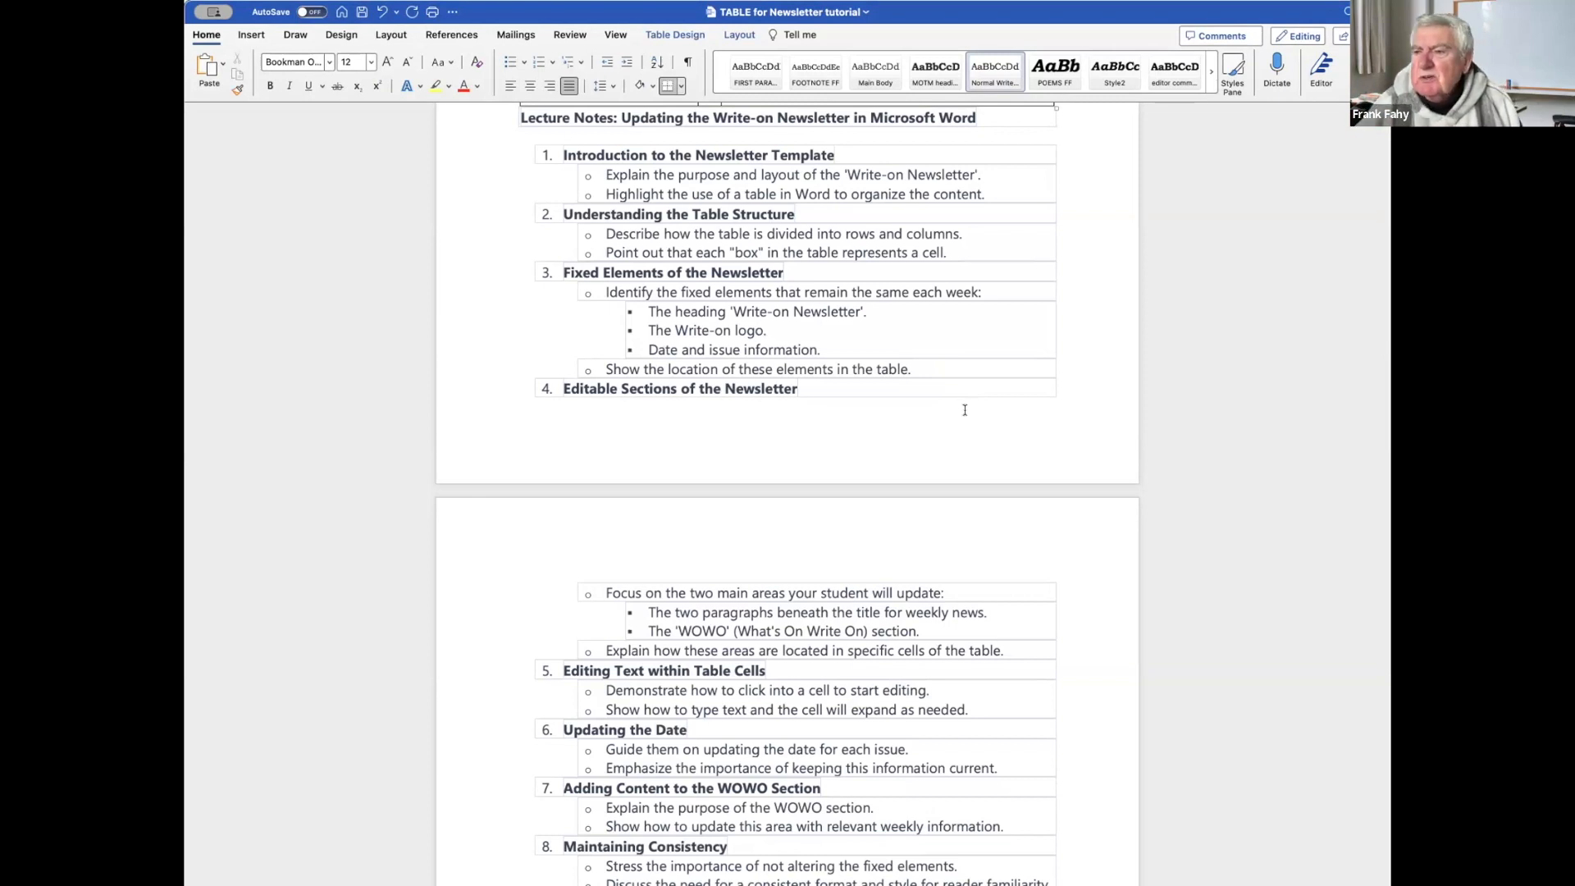
pyautogui.scroll(-1, 964, 410)
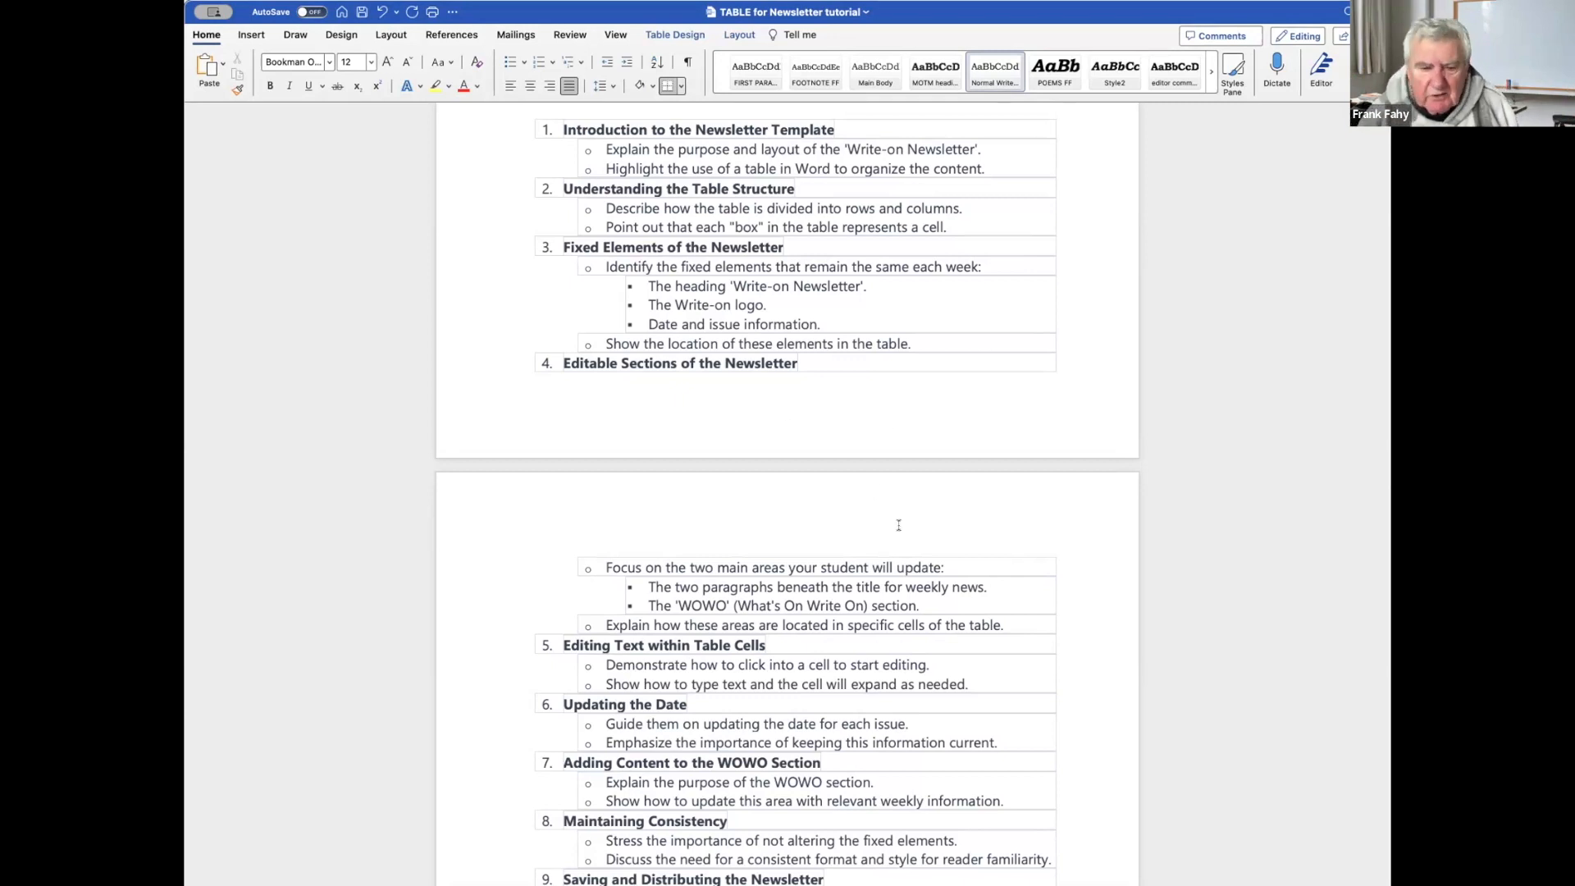
pyautogui.scroll(-5, 898, 525)
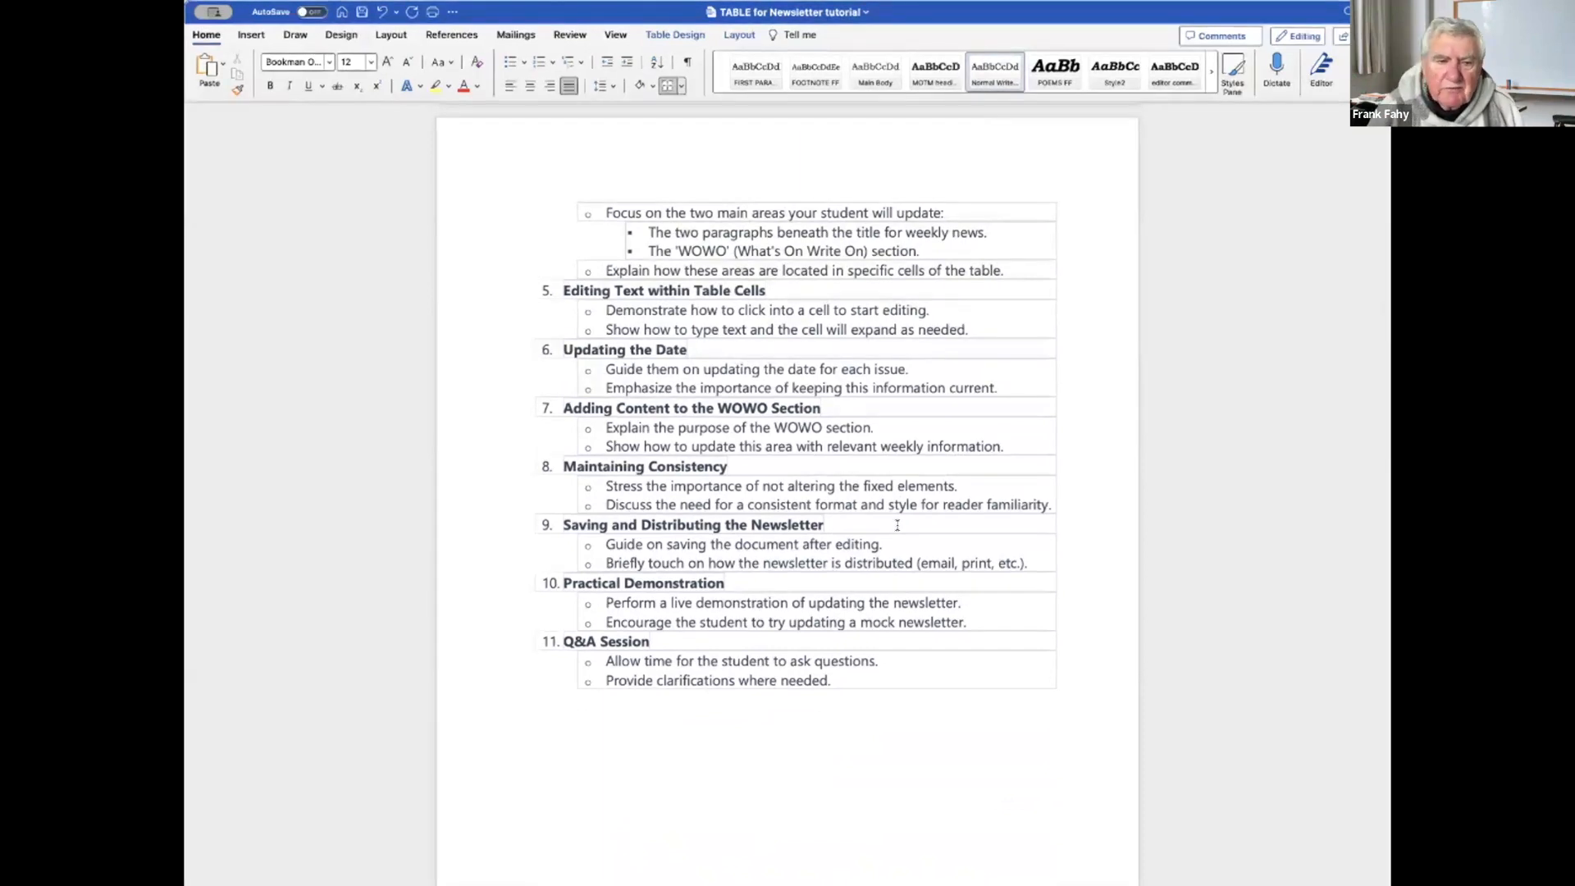
pyautogui.scroll(-1, 898, 525)
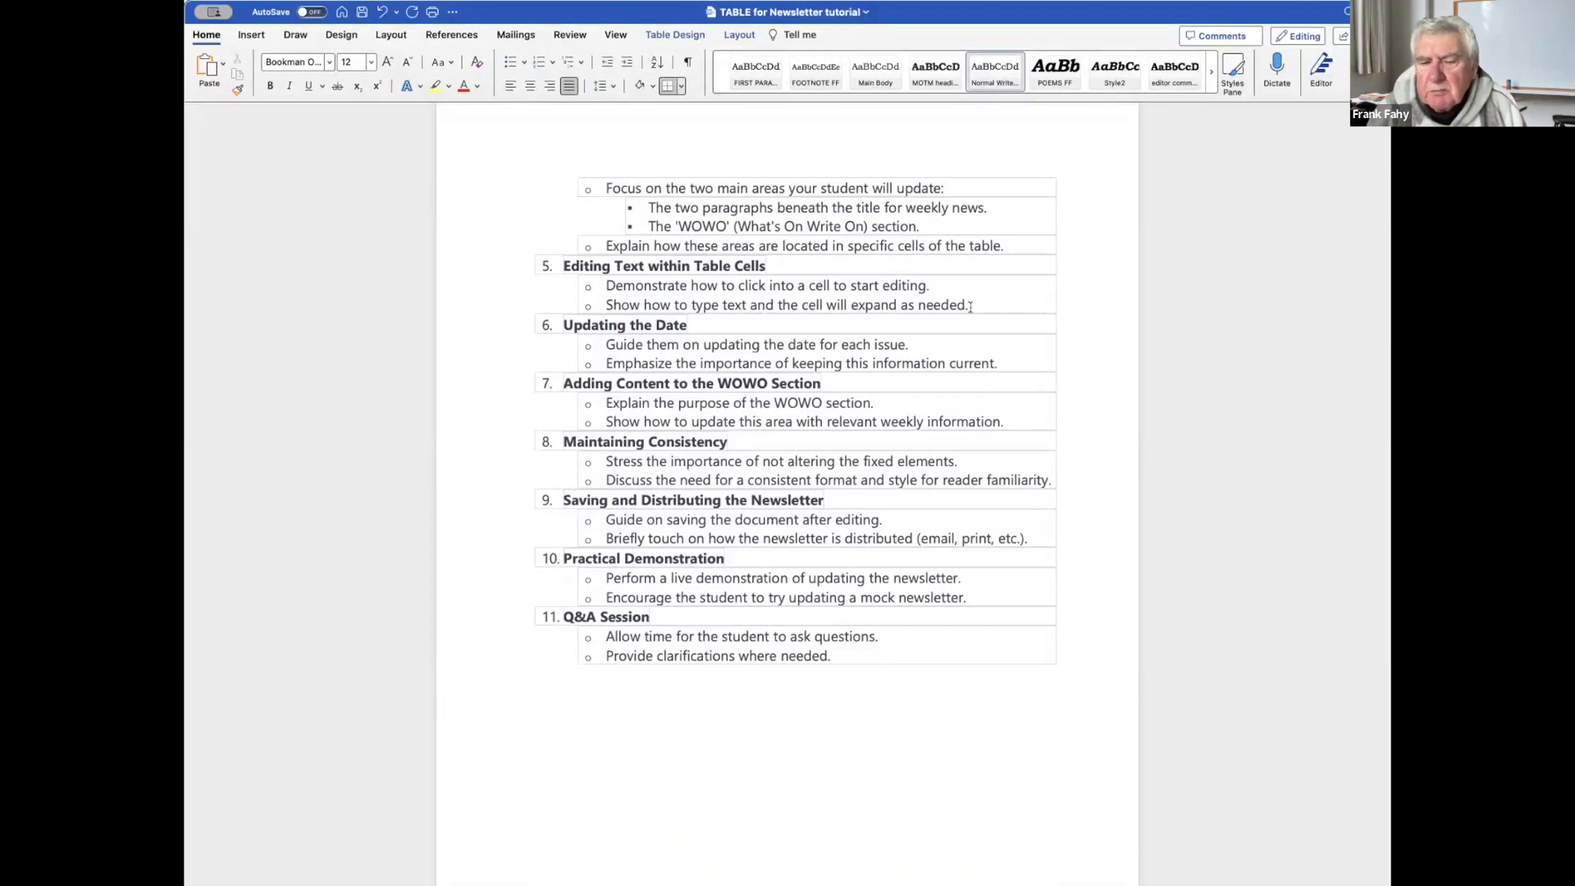
pyautogui.scroll(15, 971, 307)
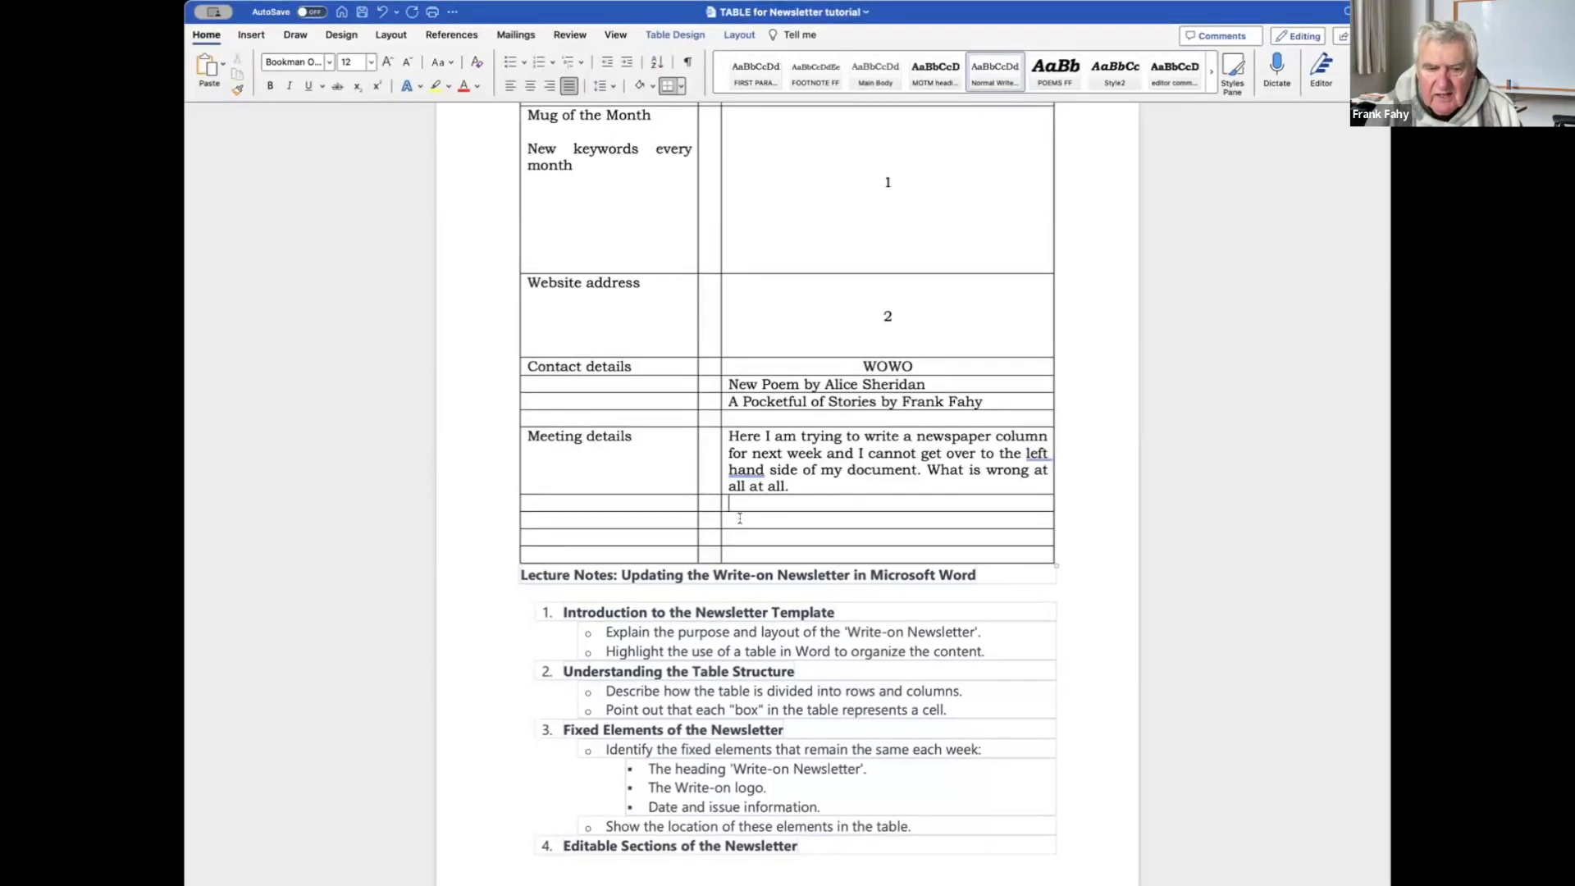
# Type 'Here is an example of how a cell works within a table…' explaining cell expansion, then select it.
pyautogui.write('Here is an ')
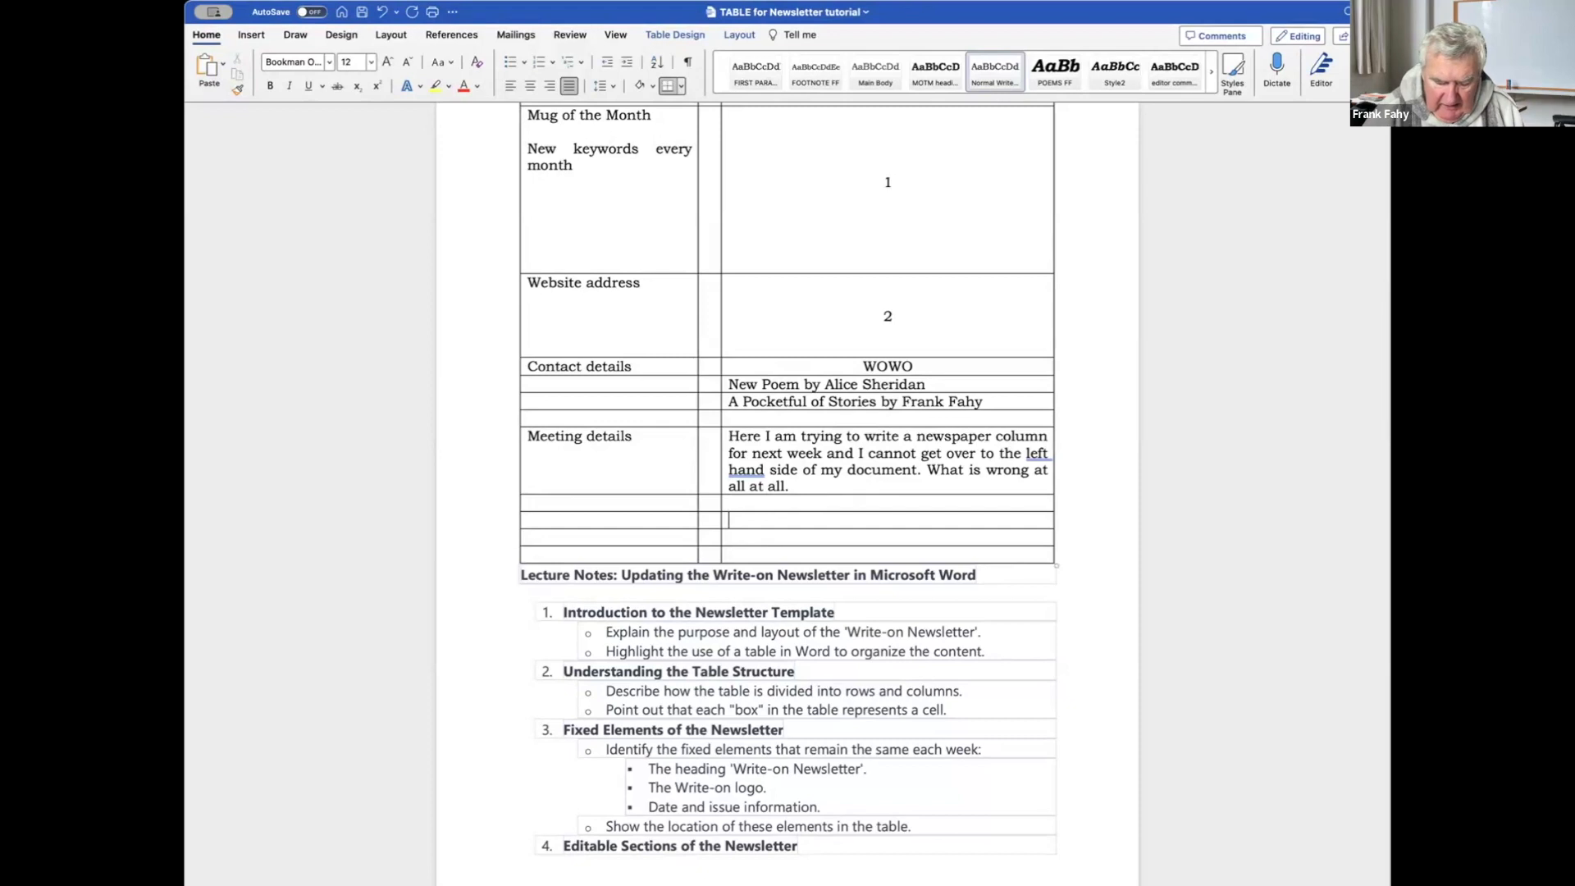
pyautogui.write('ex')
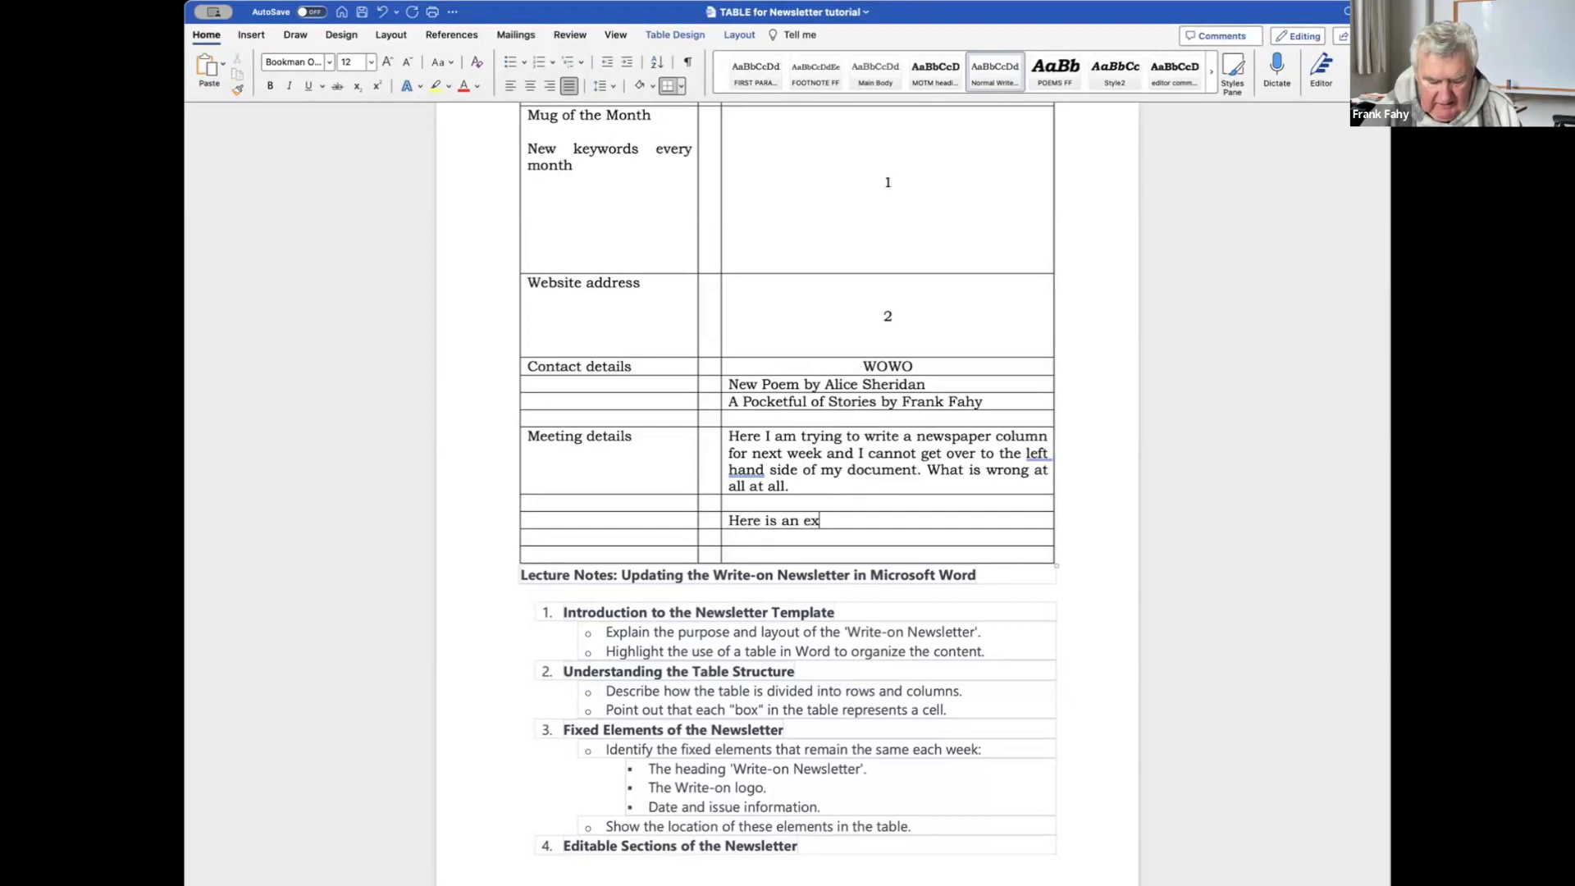
pyautogui.write('ample of ho')
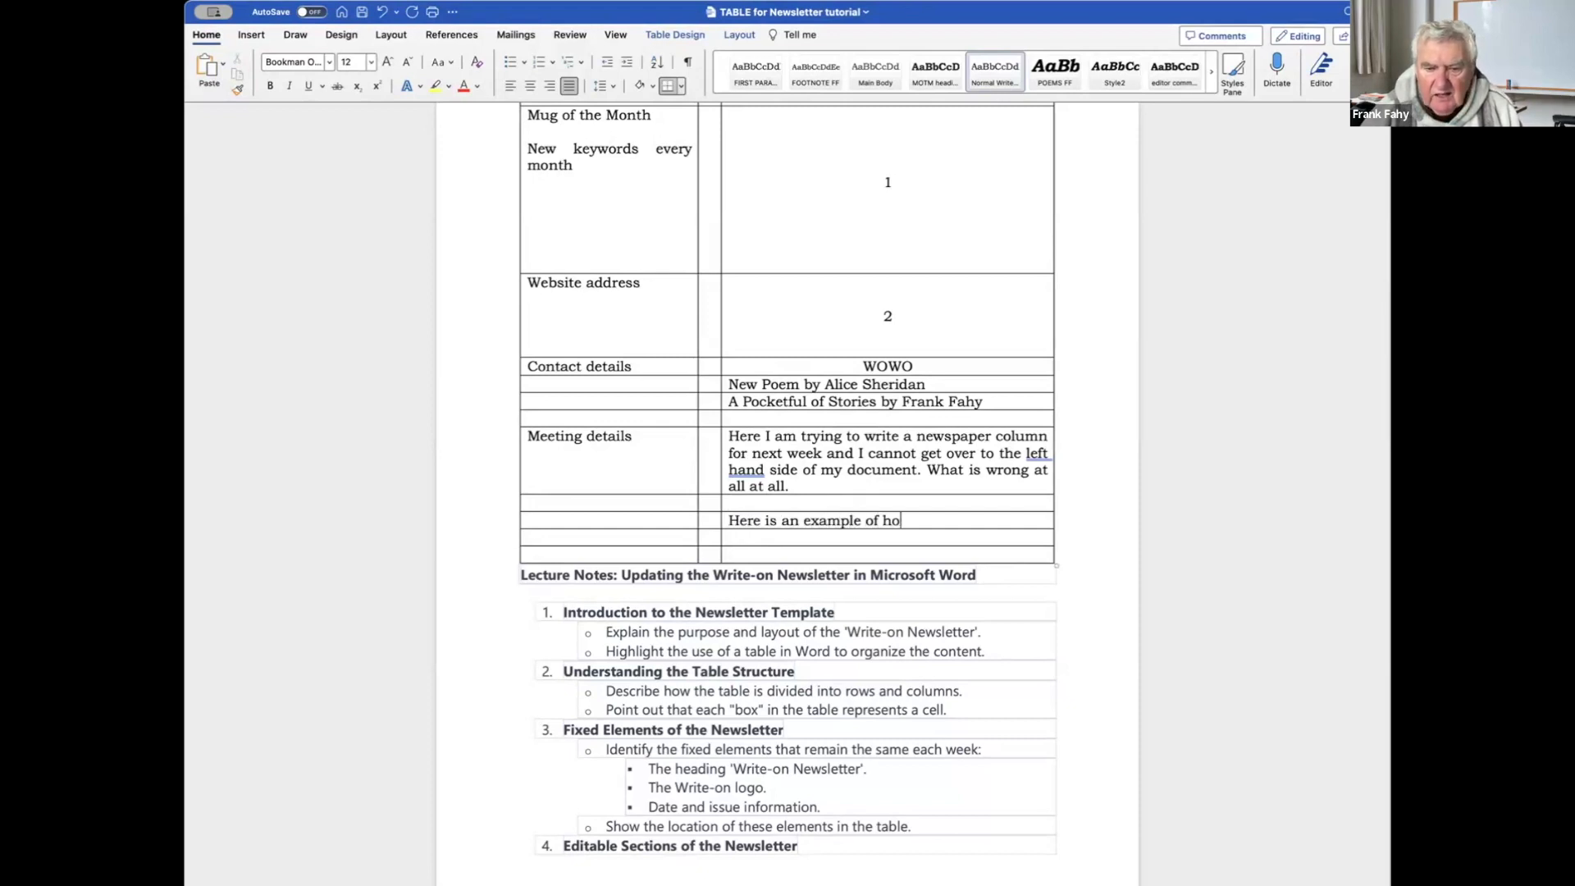
pyautogui.write('w a cell works within')
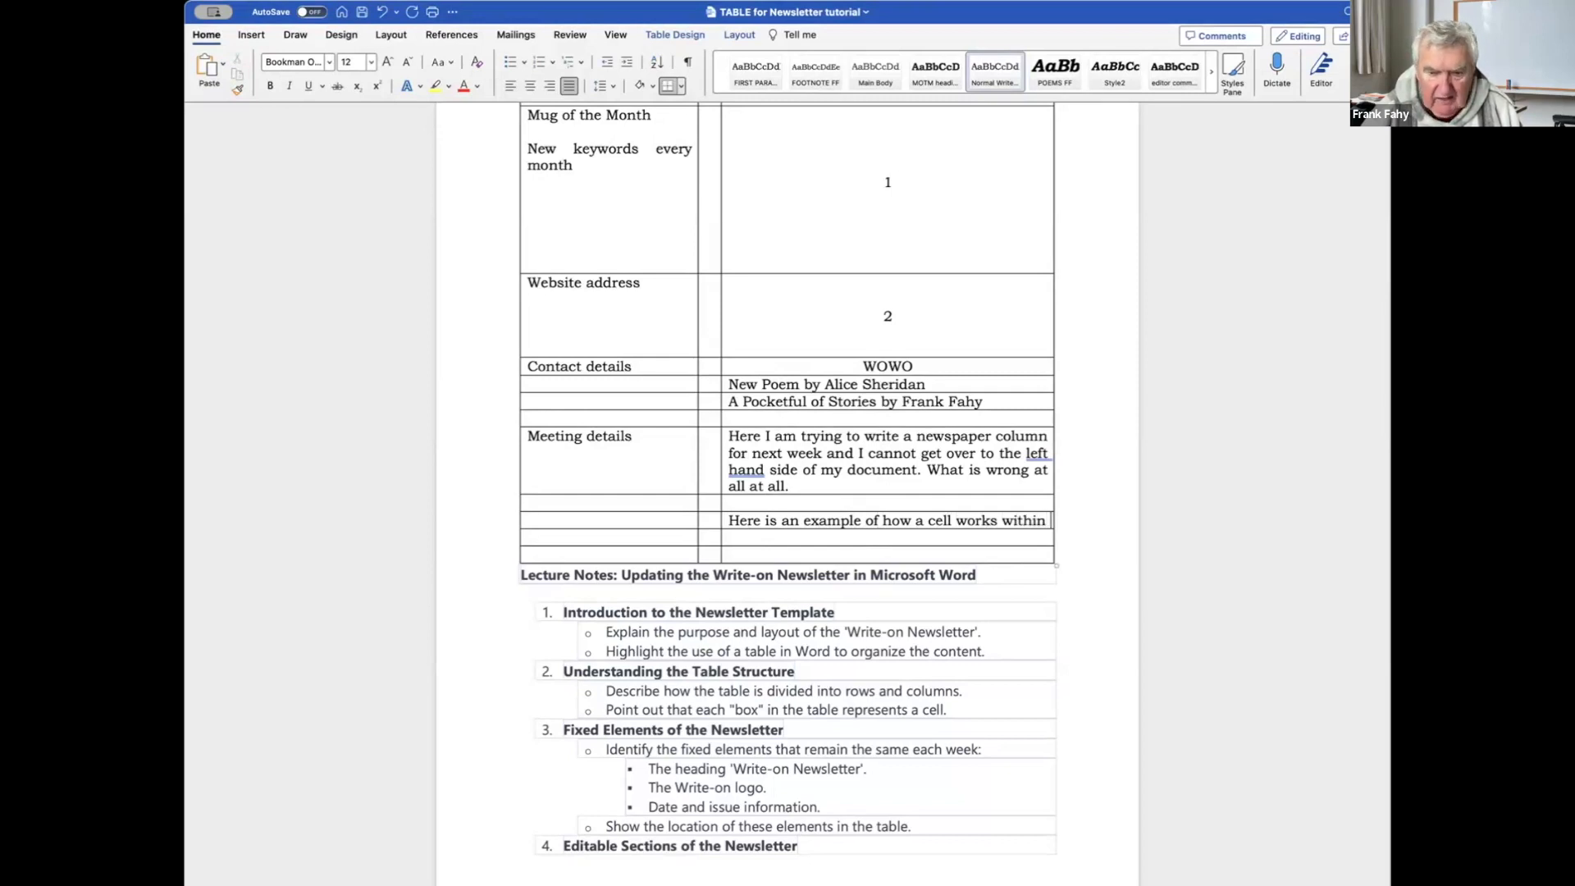
pyautogui.write(' a table. ')
pyautogui.write('As yuo d')
pyautogui.press('BackSpace')
pyautogui.press('BackSpace')
pyautogui.press('BackSpace')
pyautogui.press('BackSpace')
pyautogui.write('ou can see')
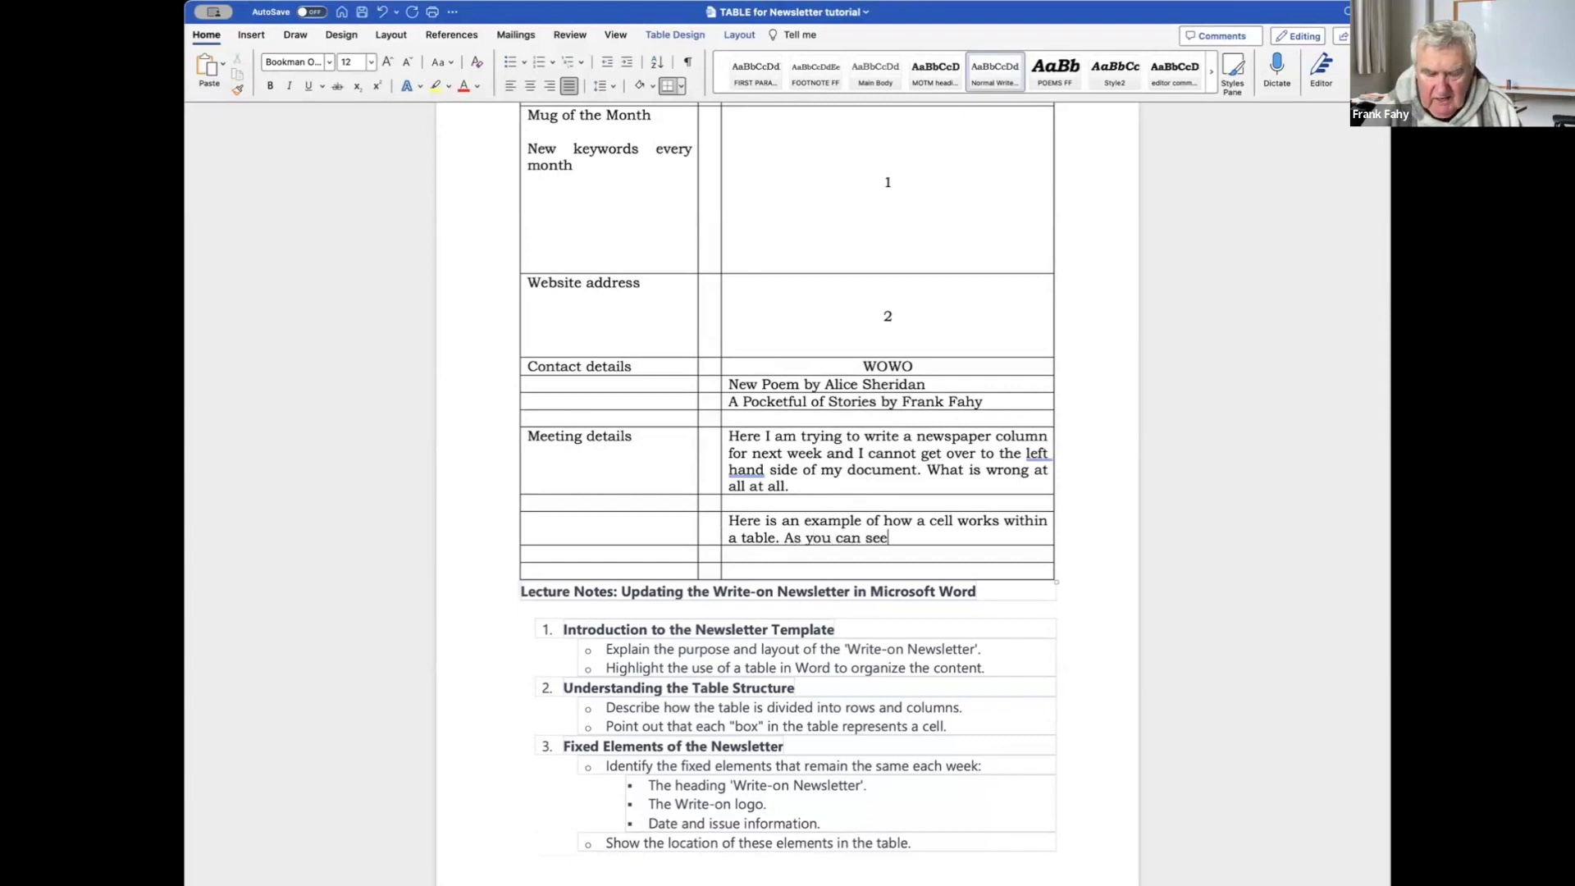
pyautogui.write(', the')
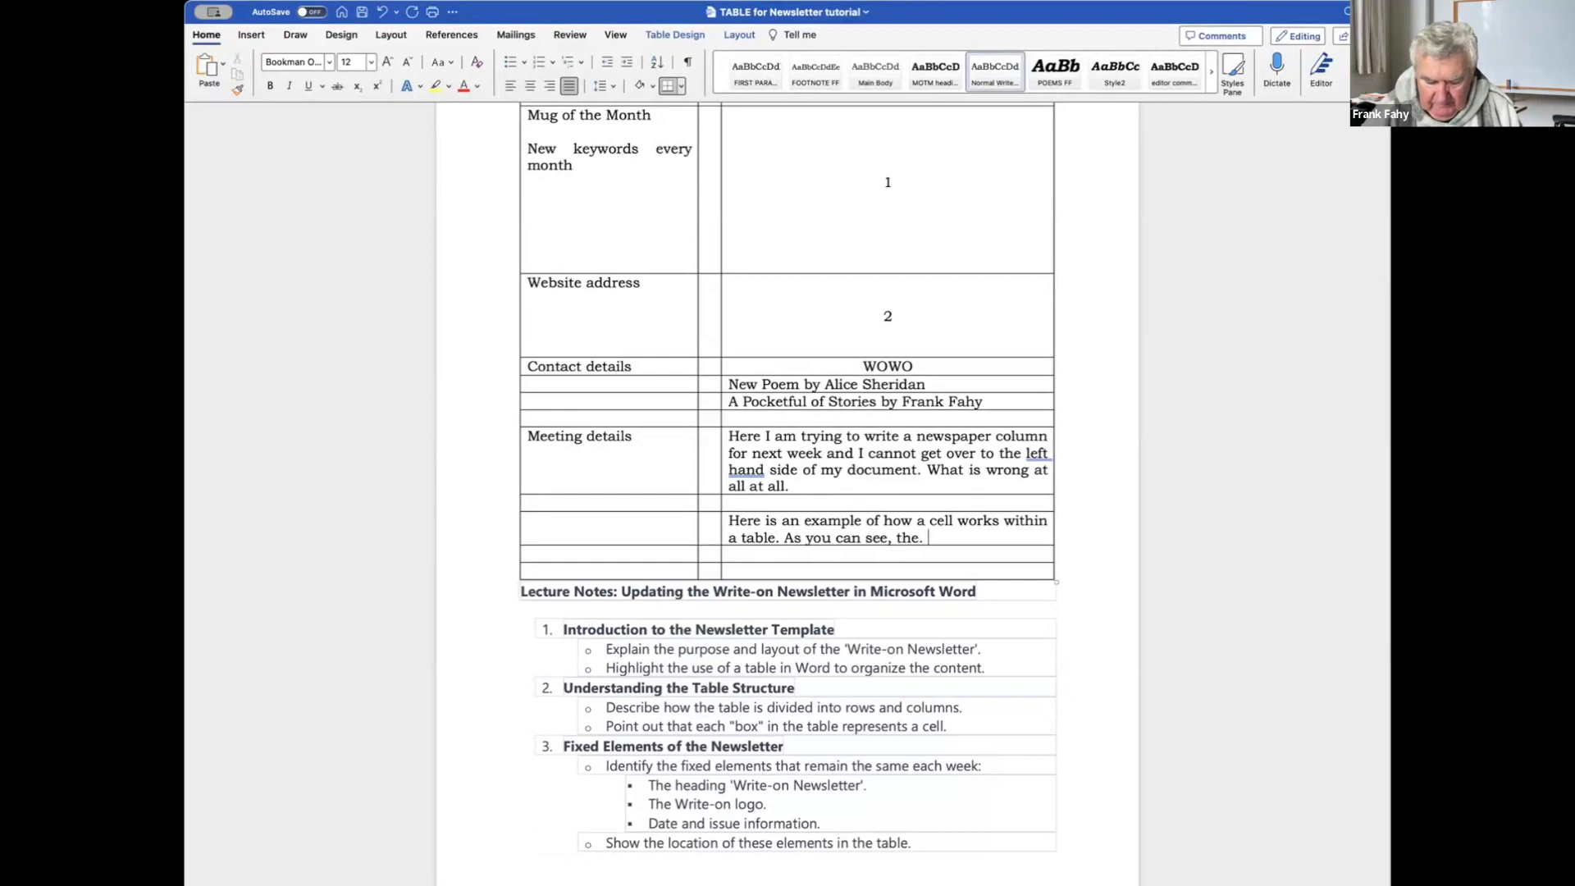
pyautogui.write(' cel')
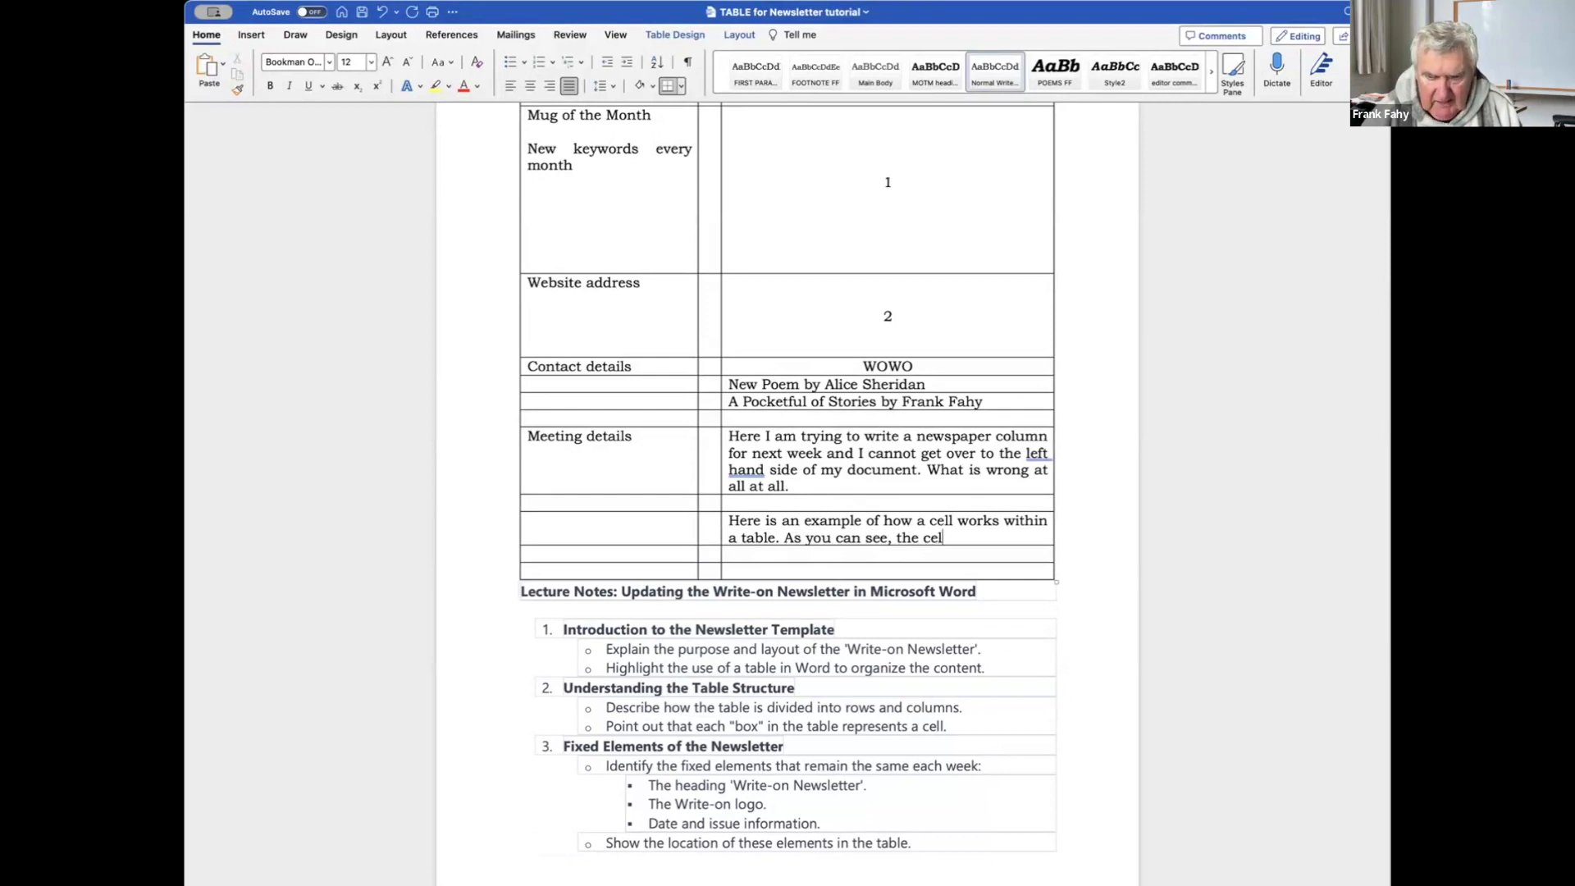
pyautogui.write('l expands a')
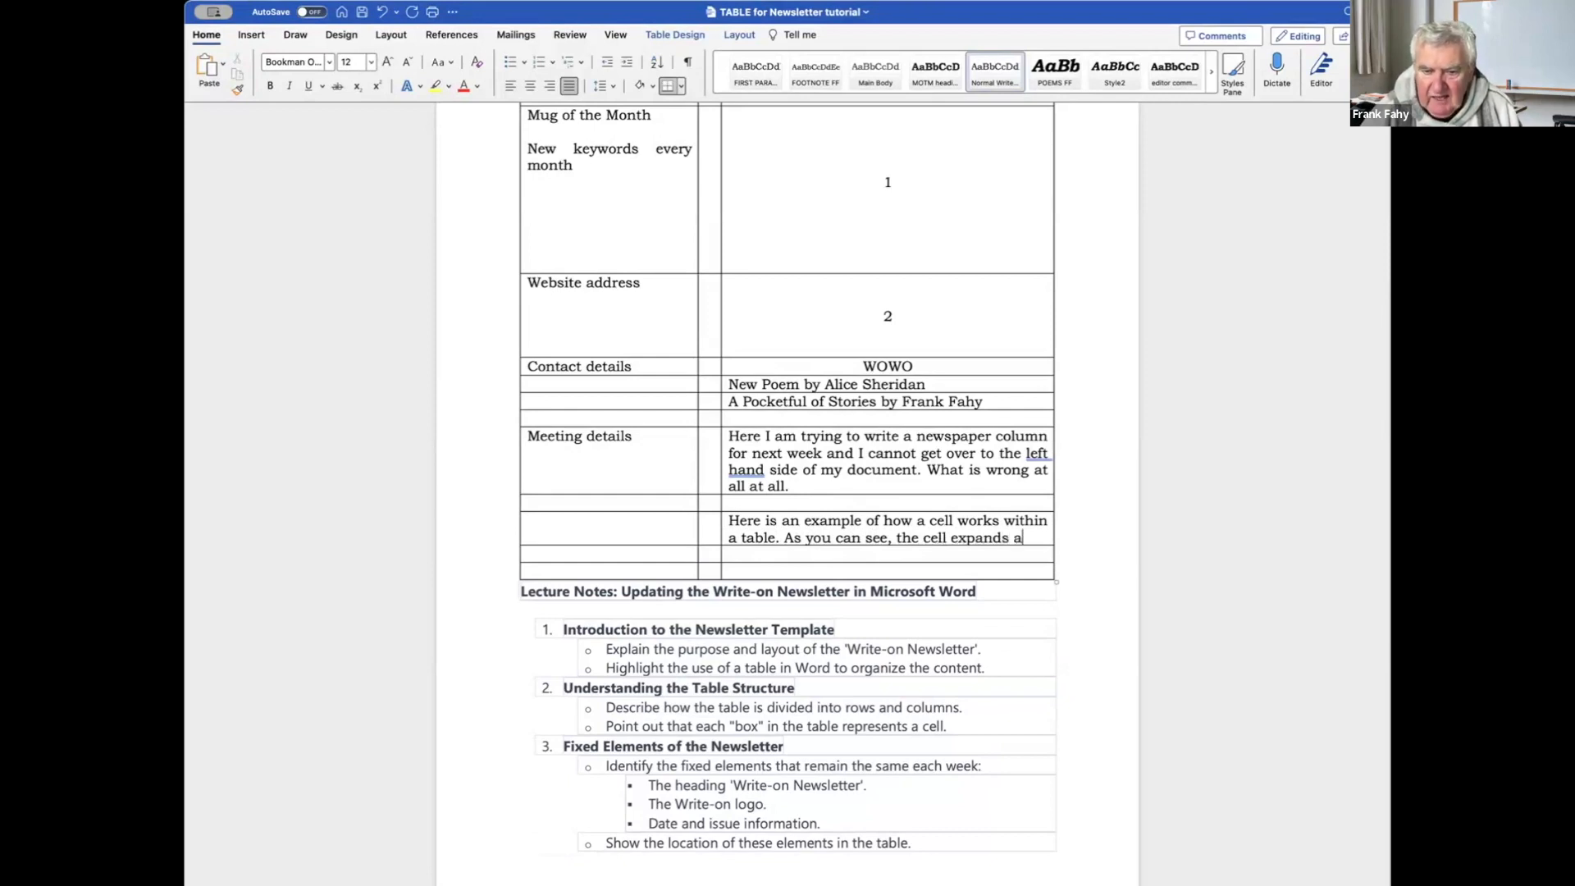
pyautogui.write('s the writing')
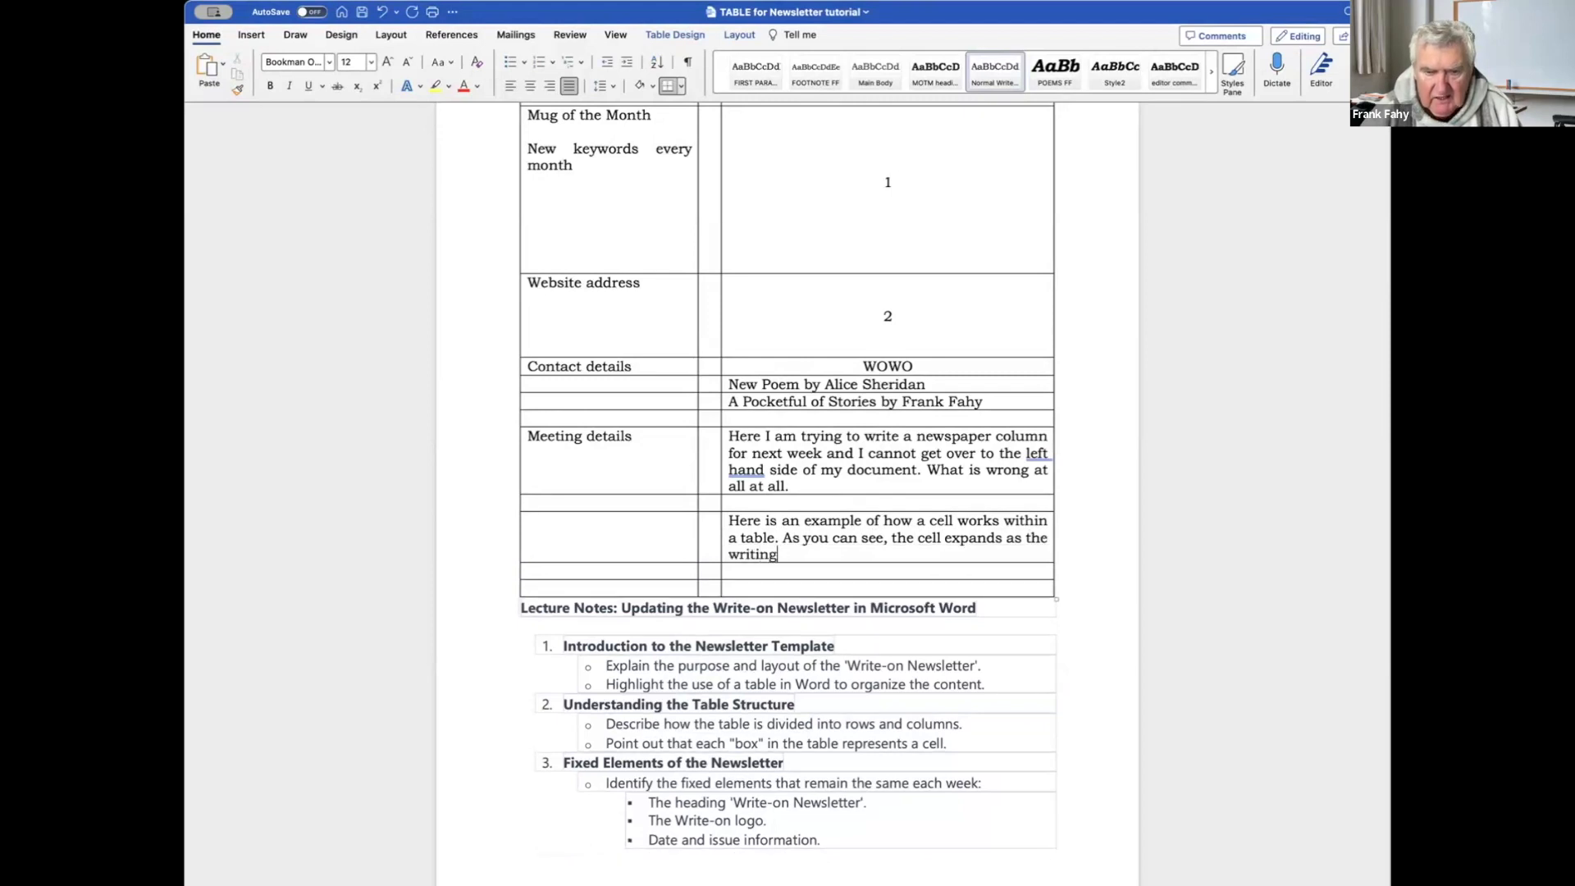
pyautogui.write(' increases')
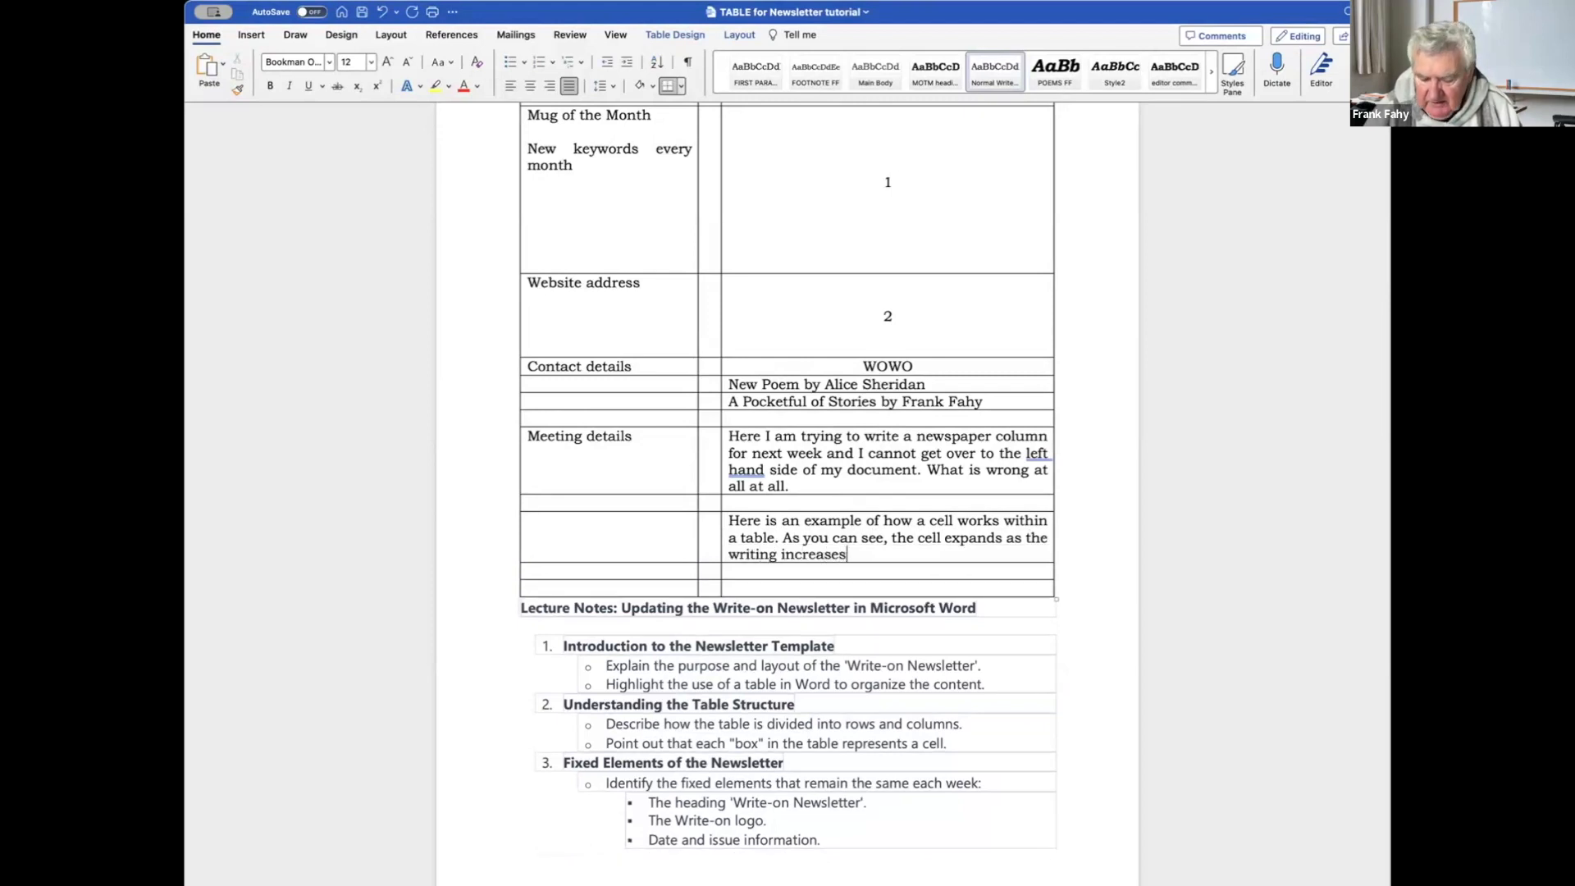
pyautogui.write('.')
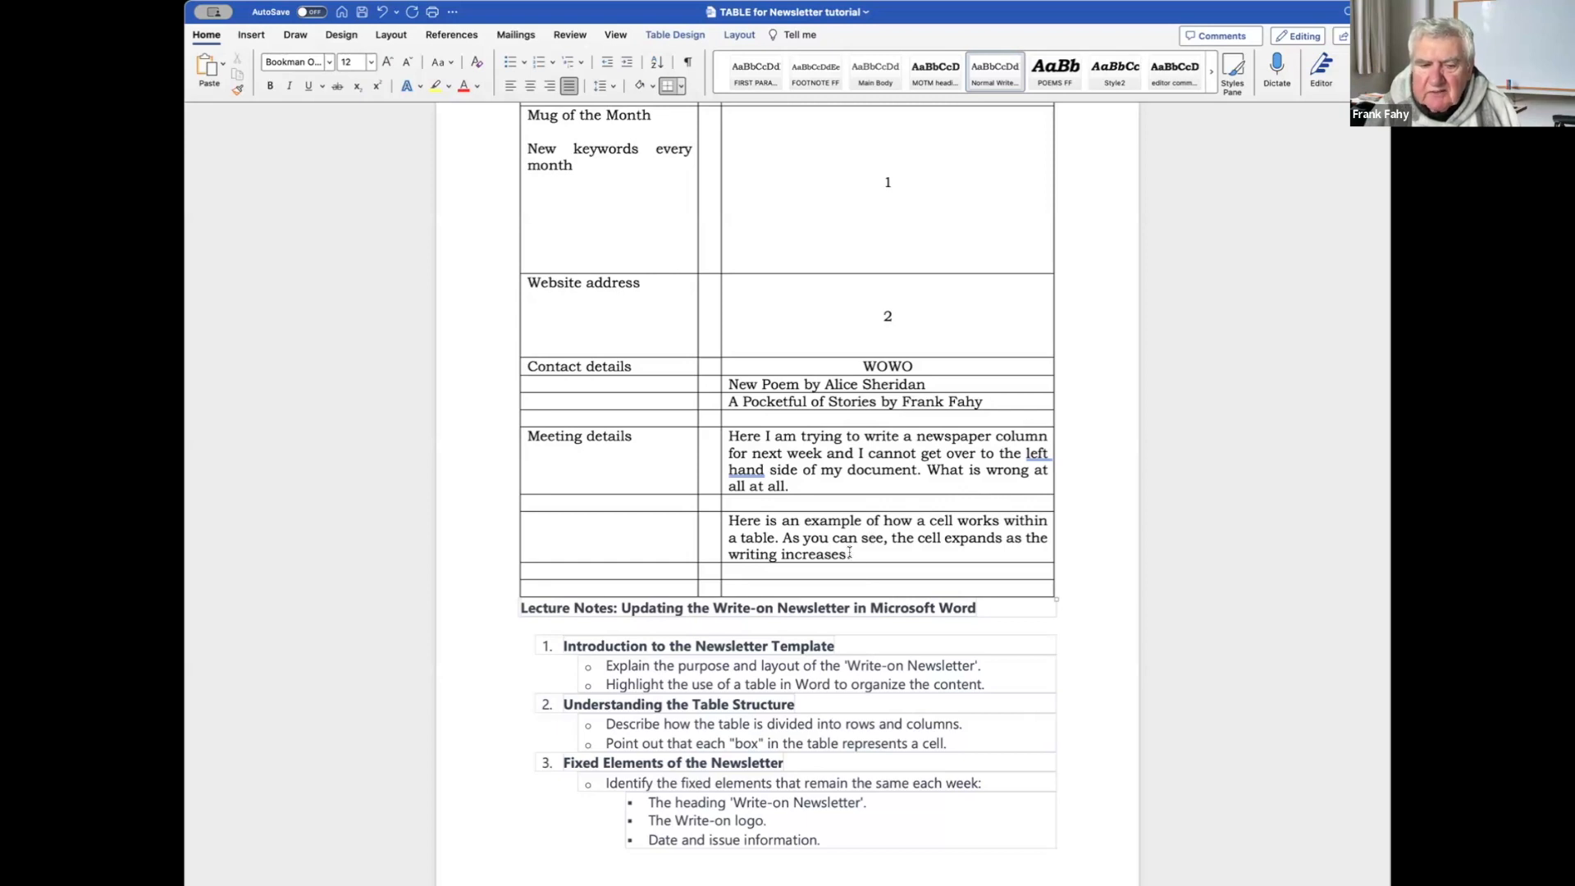
pyautogui.moveTo(754, 517); pyautogui.dragTo(730, 519)
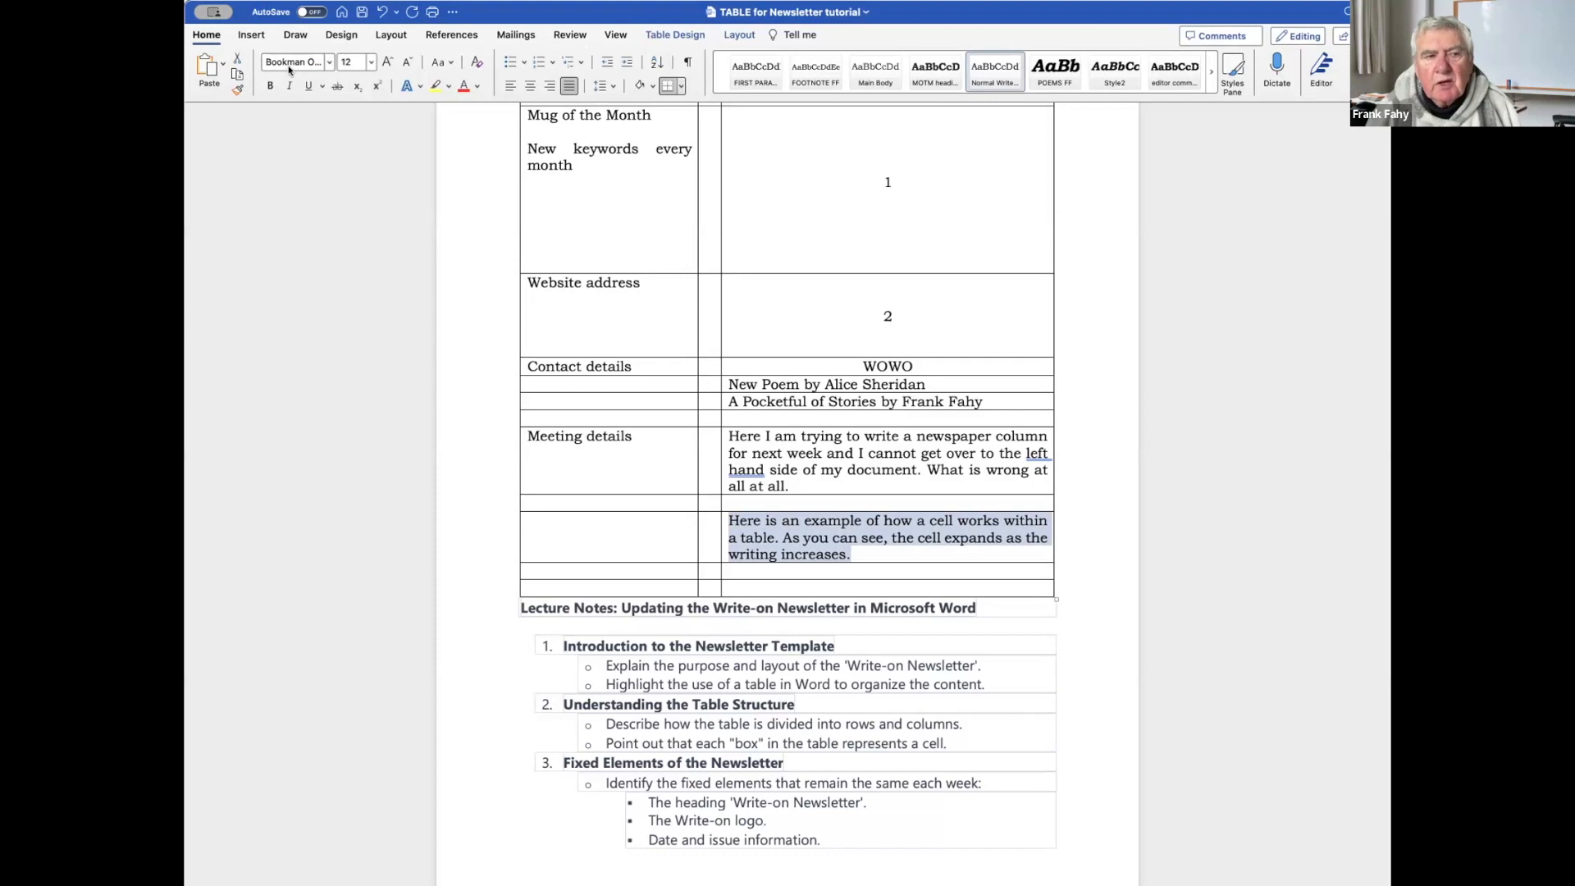
# Change the expanding-cells example sentence from 12-point to 11-point font.
pyautogui.click(371, 63)
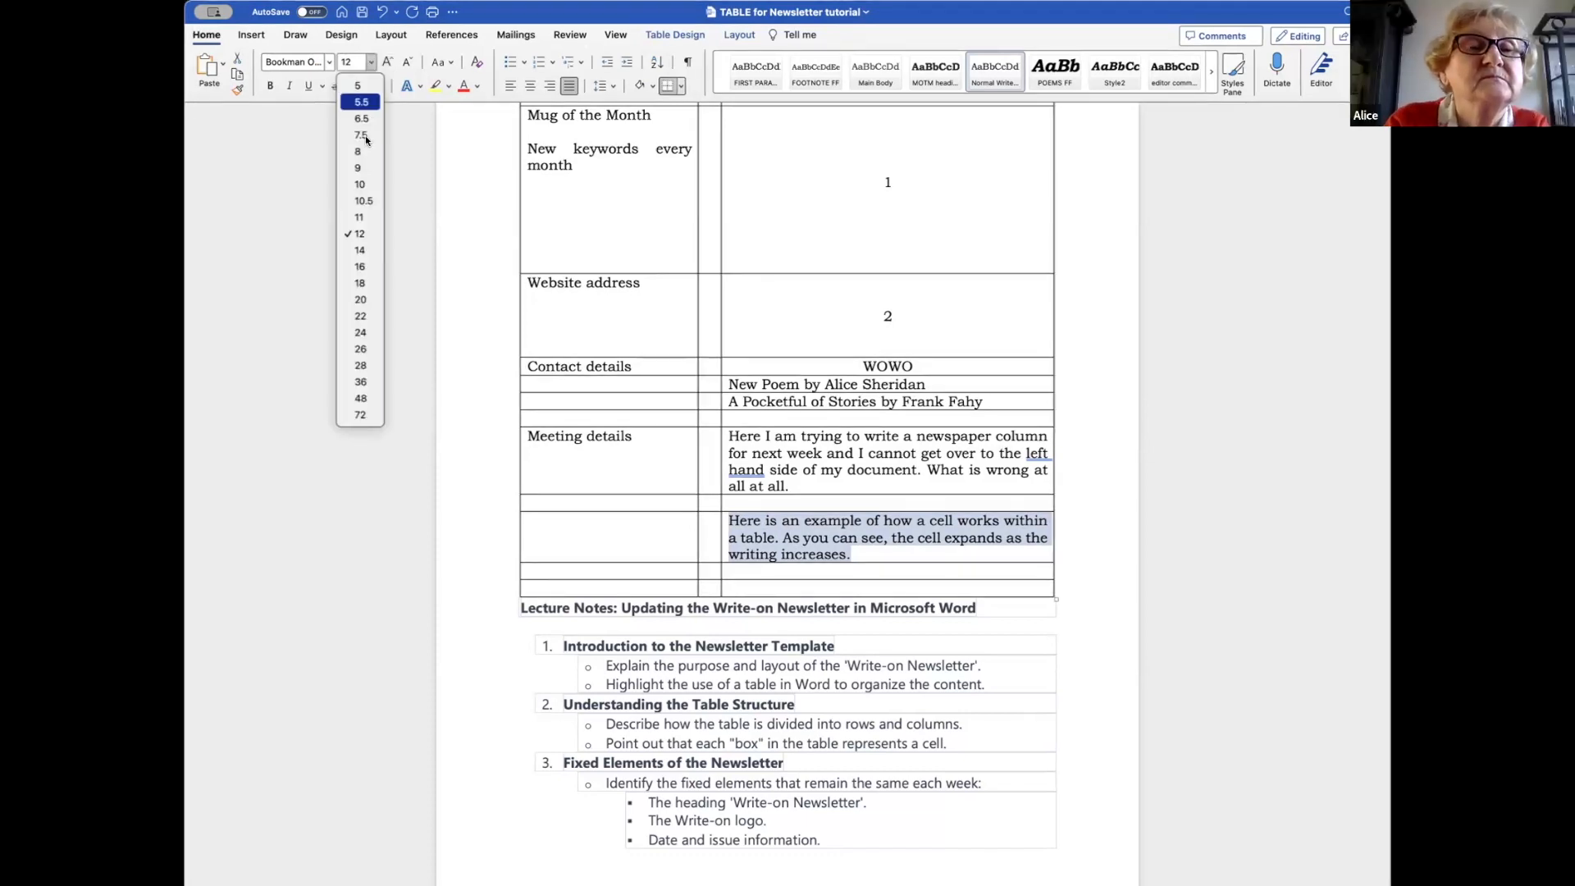
pyautogui.click(360, 218)
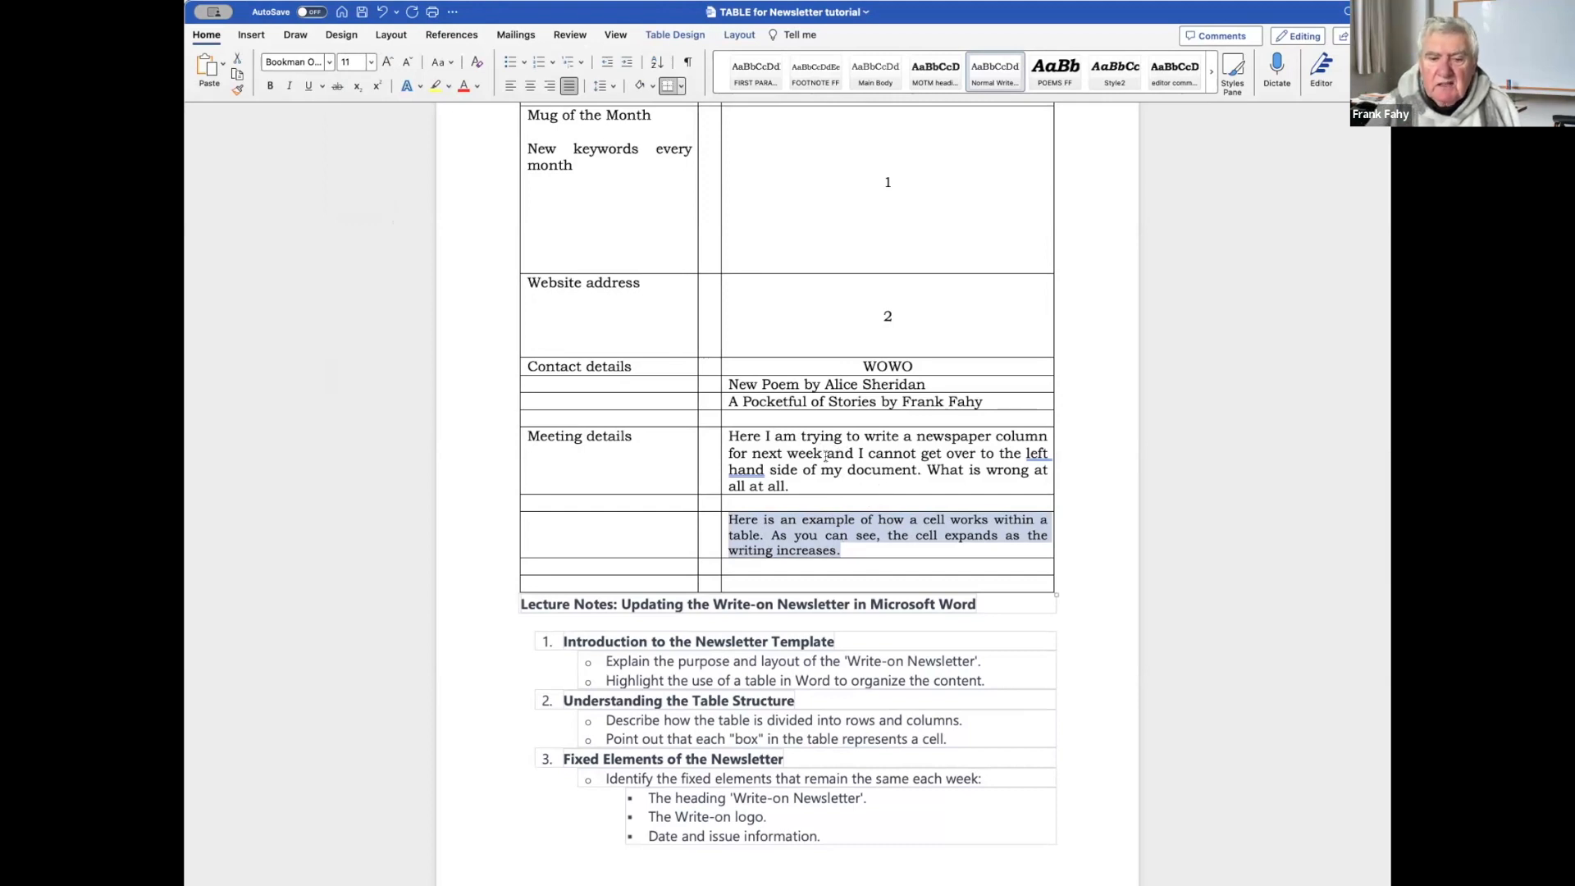
pyautogui.click(802, 527)
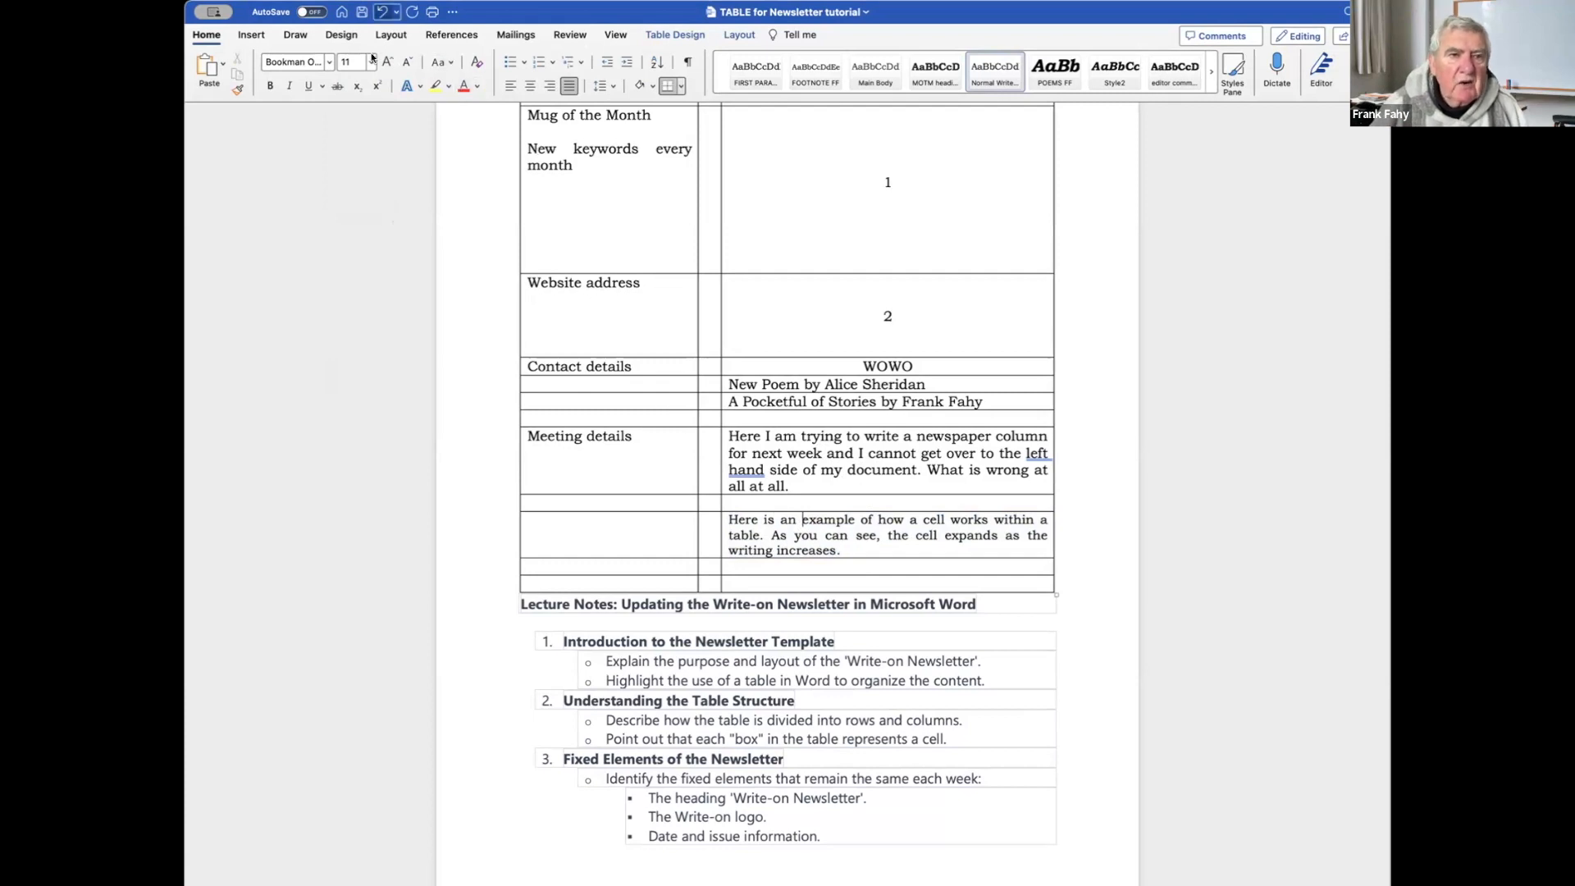
pyautogui.click(615, 35)
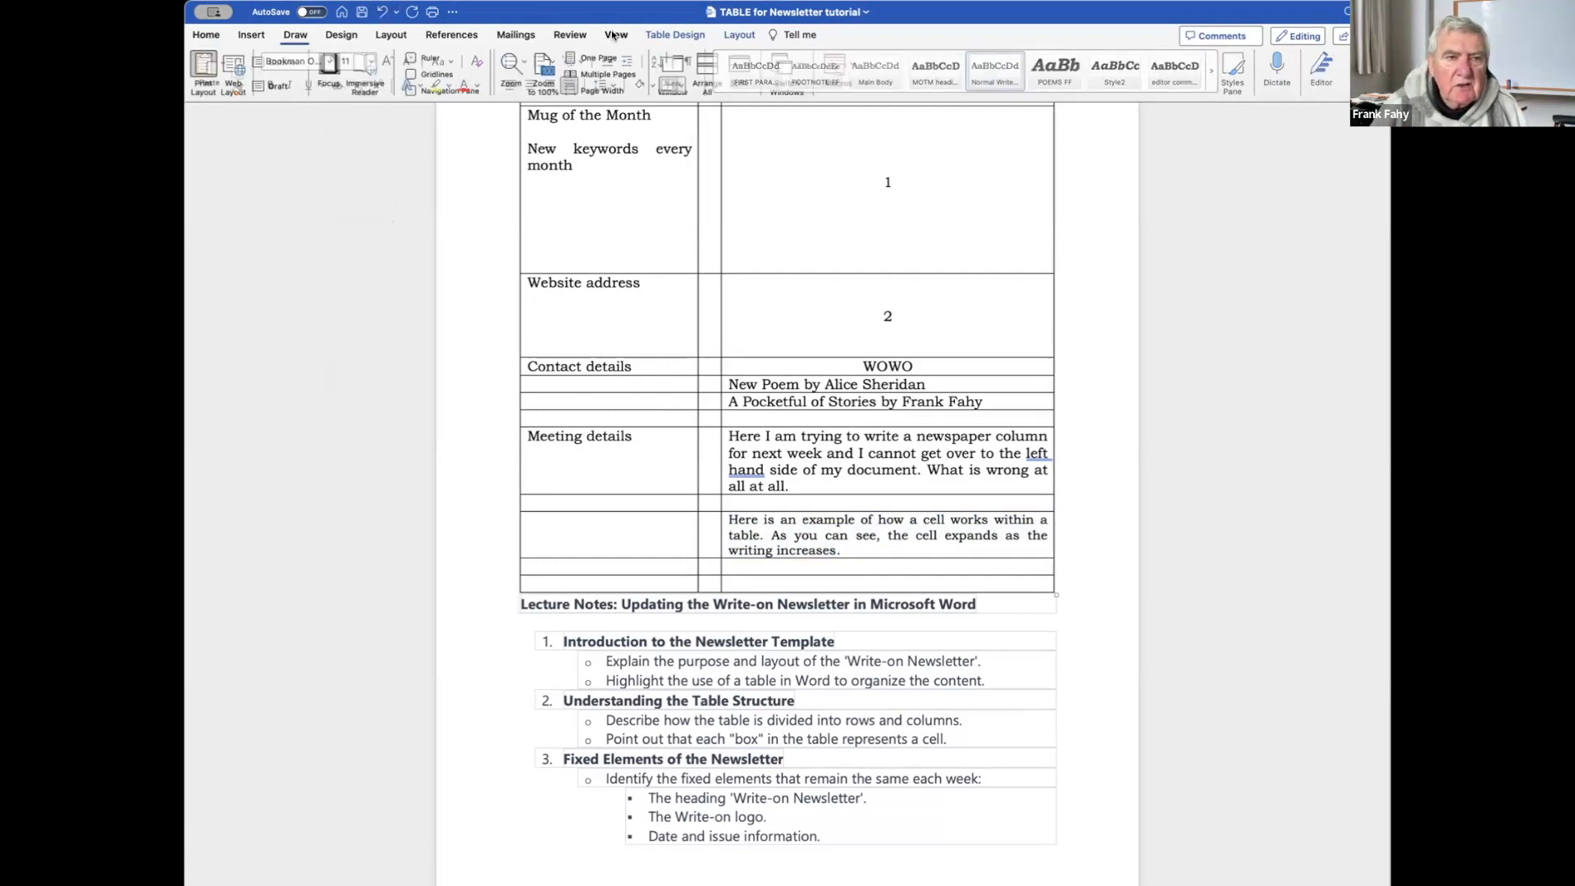
# Zoom the document to 200%, then to 500%, then back to about 486%.
pyautogui.click(513, 59)
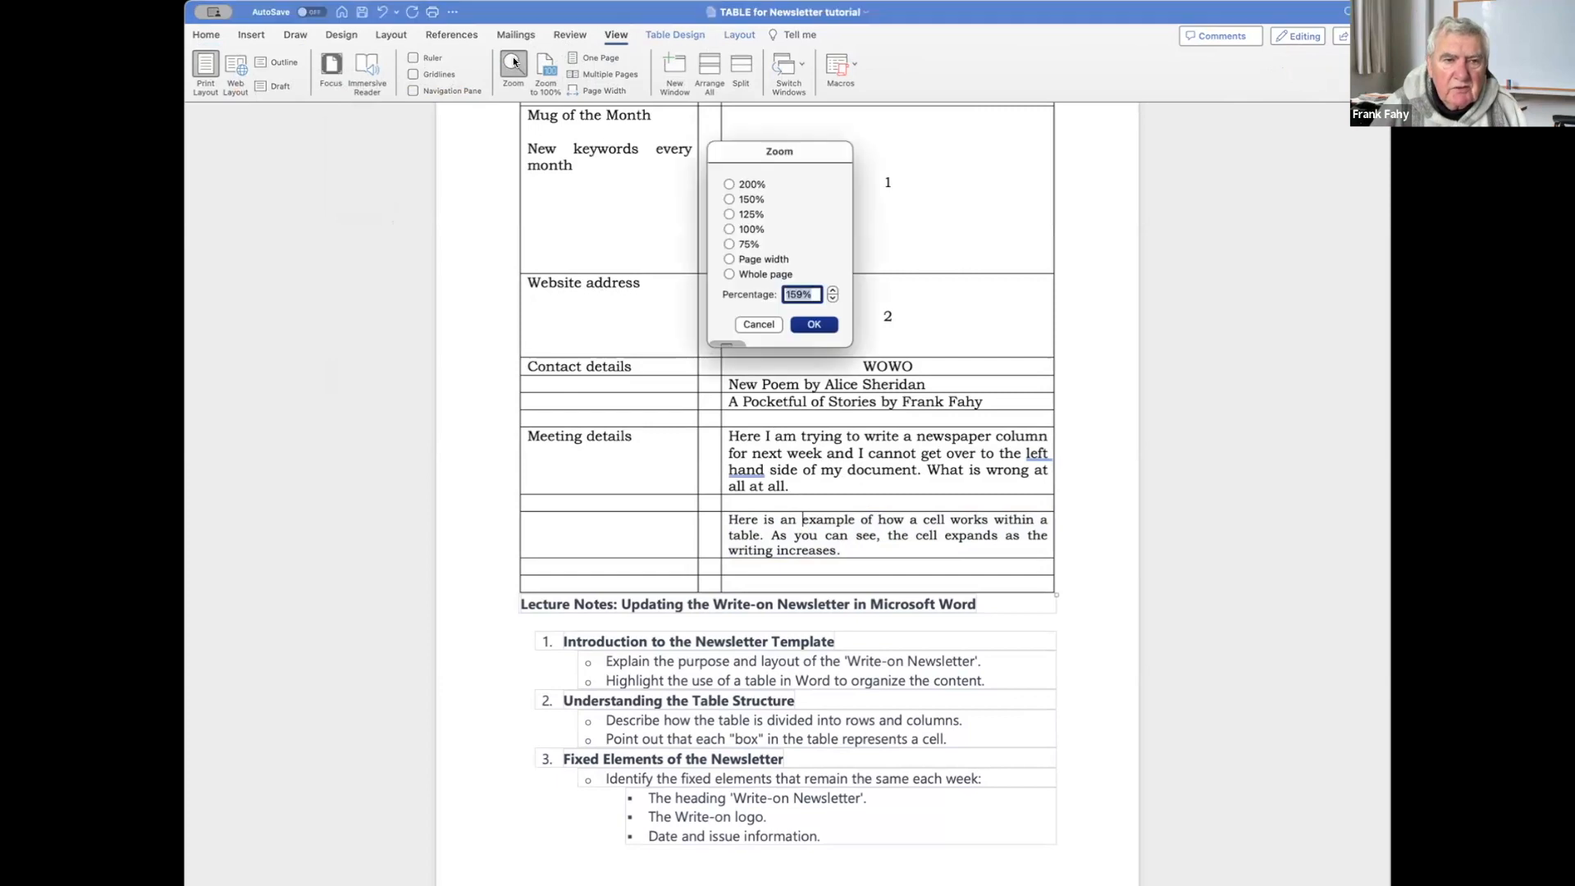
pyautogui.click(729, 184)
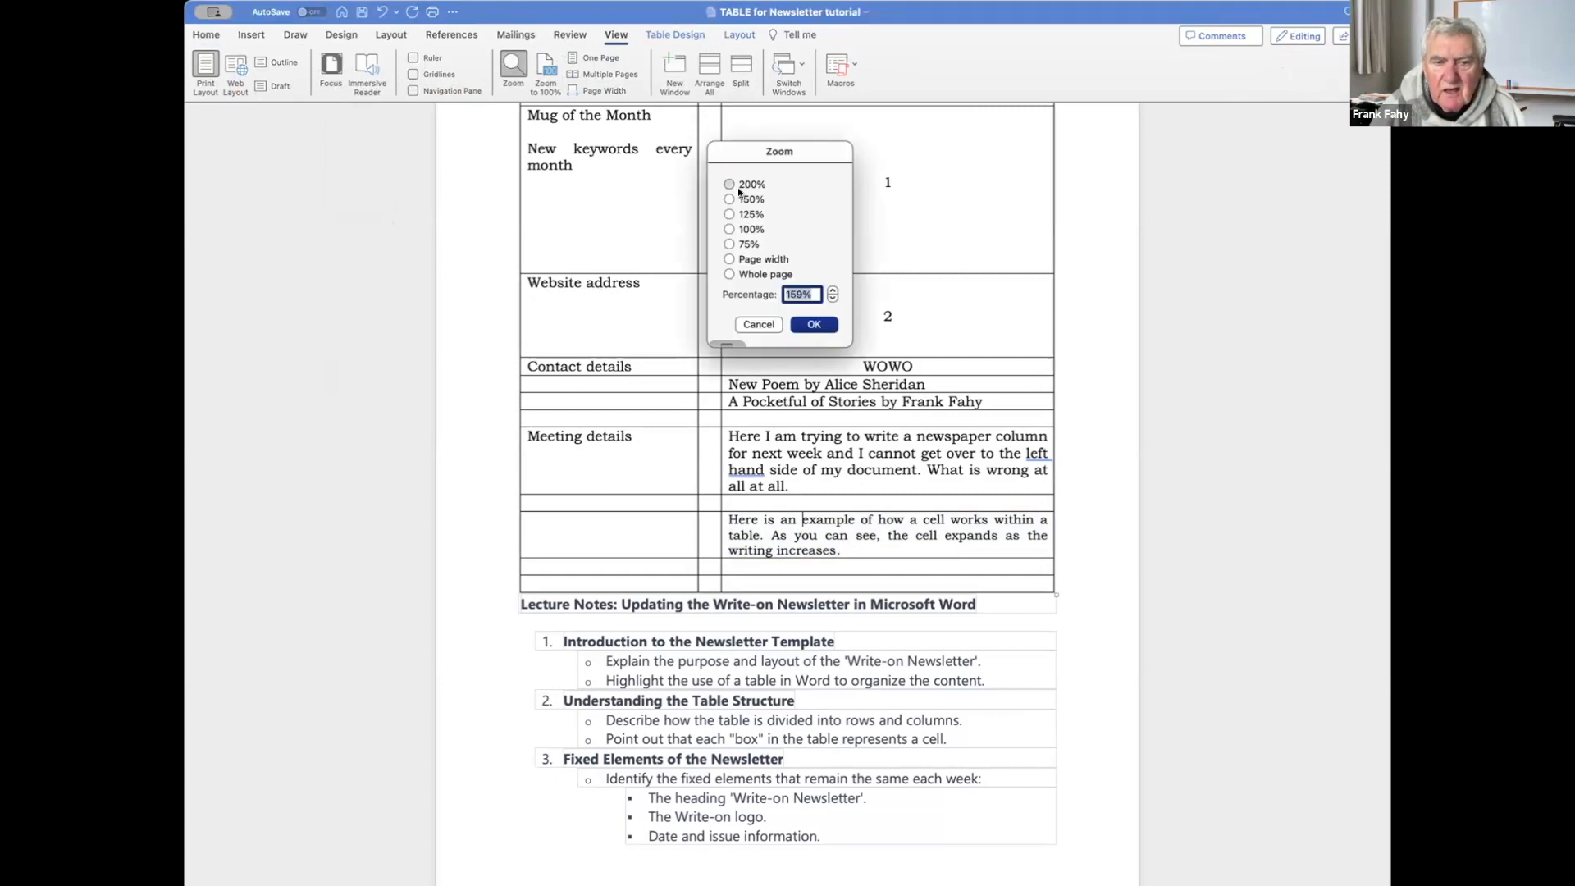
pyautogui.click(813, 326)
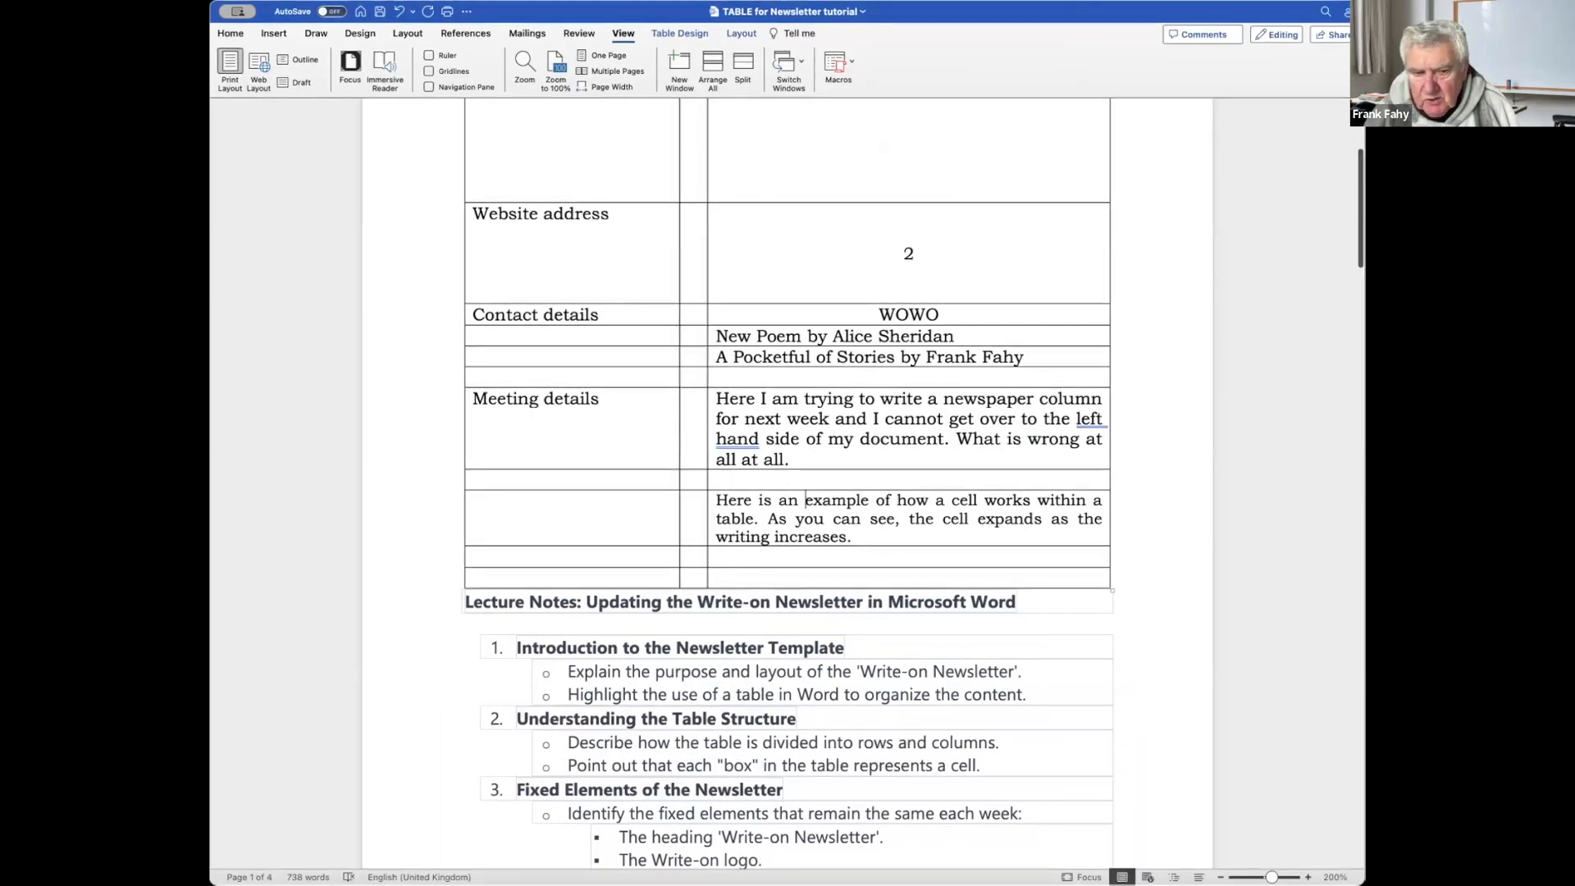
pyautogui.moveTo(1271, 877); pyautogui.dragTo(1295, 877)
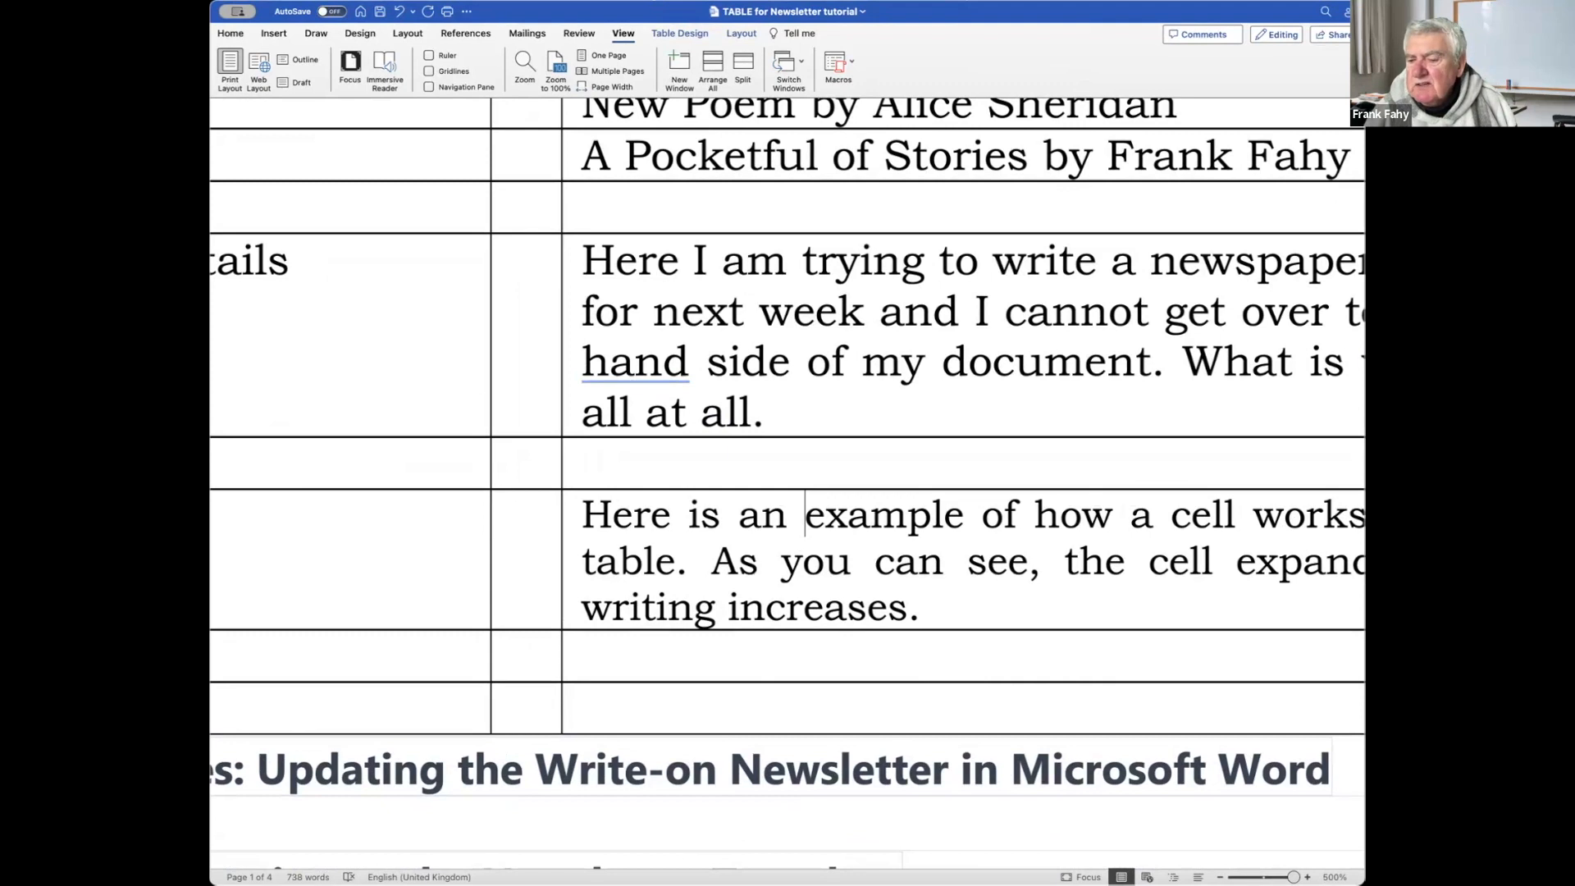
pyautogui.moveTo(1294, 877); pyautogui.dragTo(1265, 855)
pyautogui.scroll(-10, 829, 704)
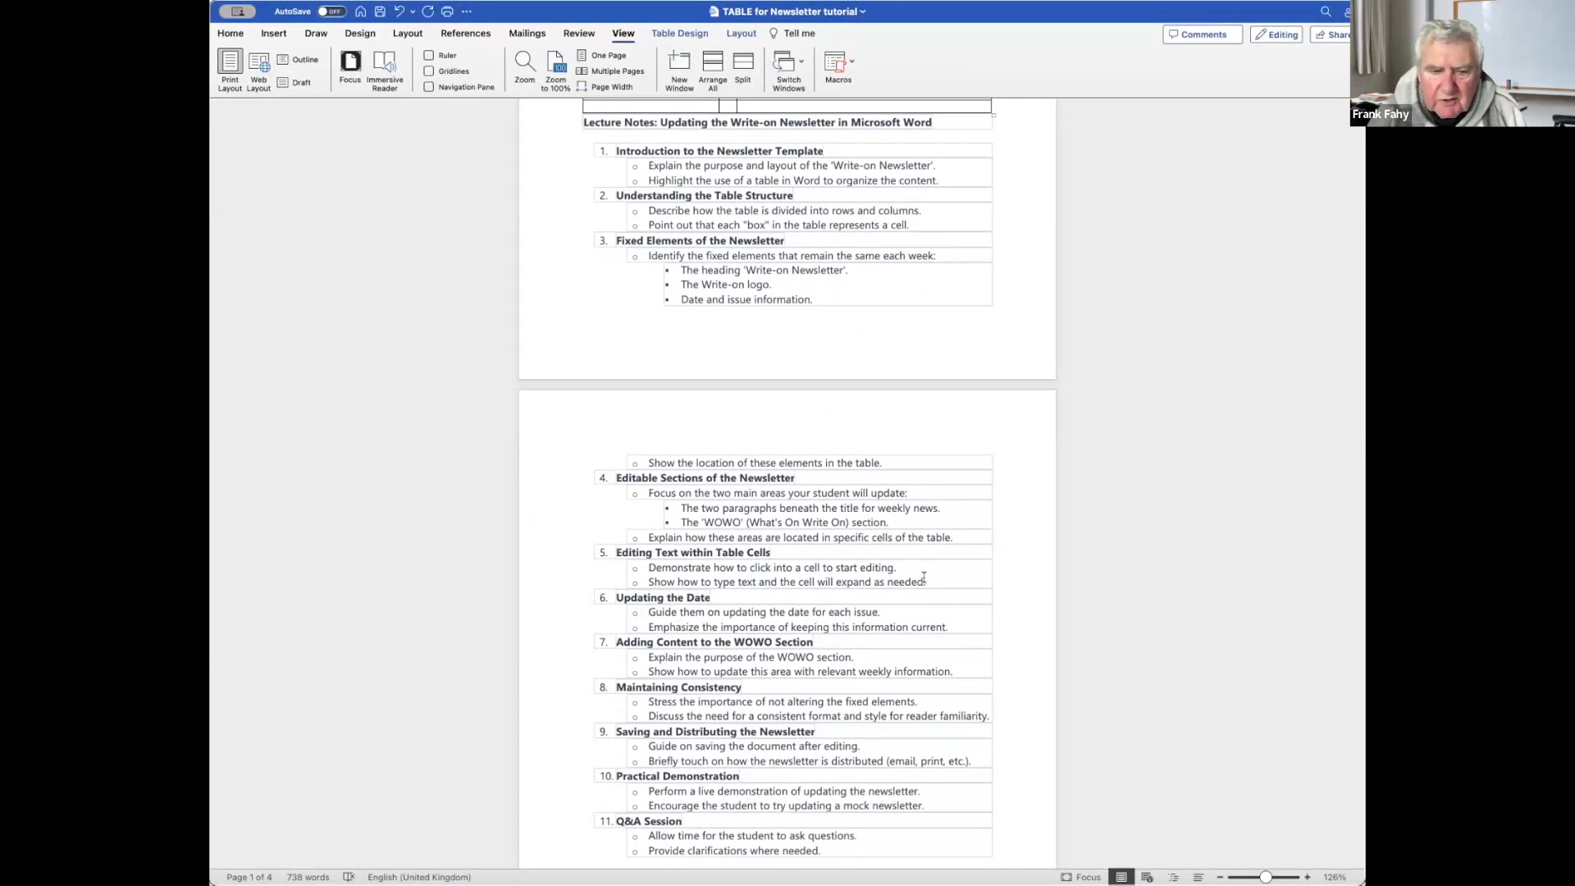
# Scroll to page 2 to show lecture notes sections 4 to 11.
pyautogui.scroll(-3, 924, 578)
pyautogui.scroll(-1, 924, 578)
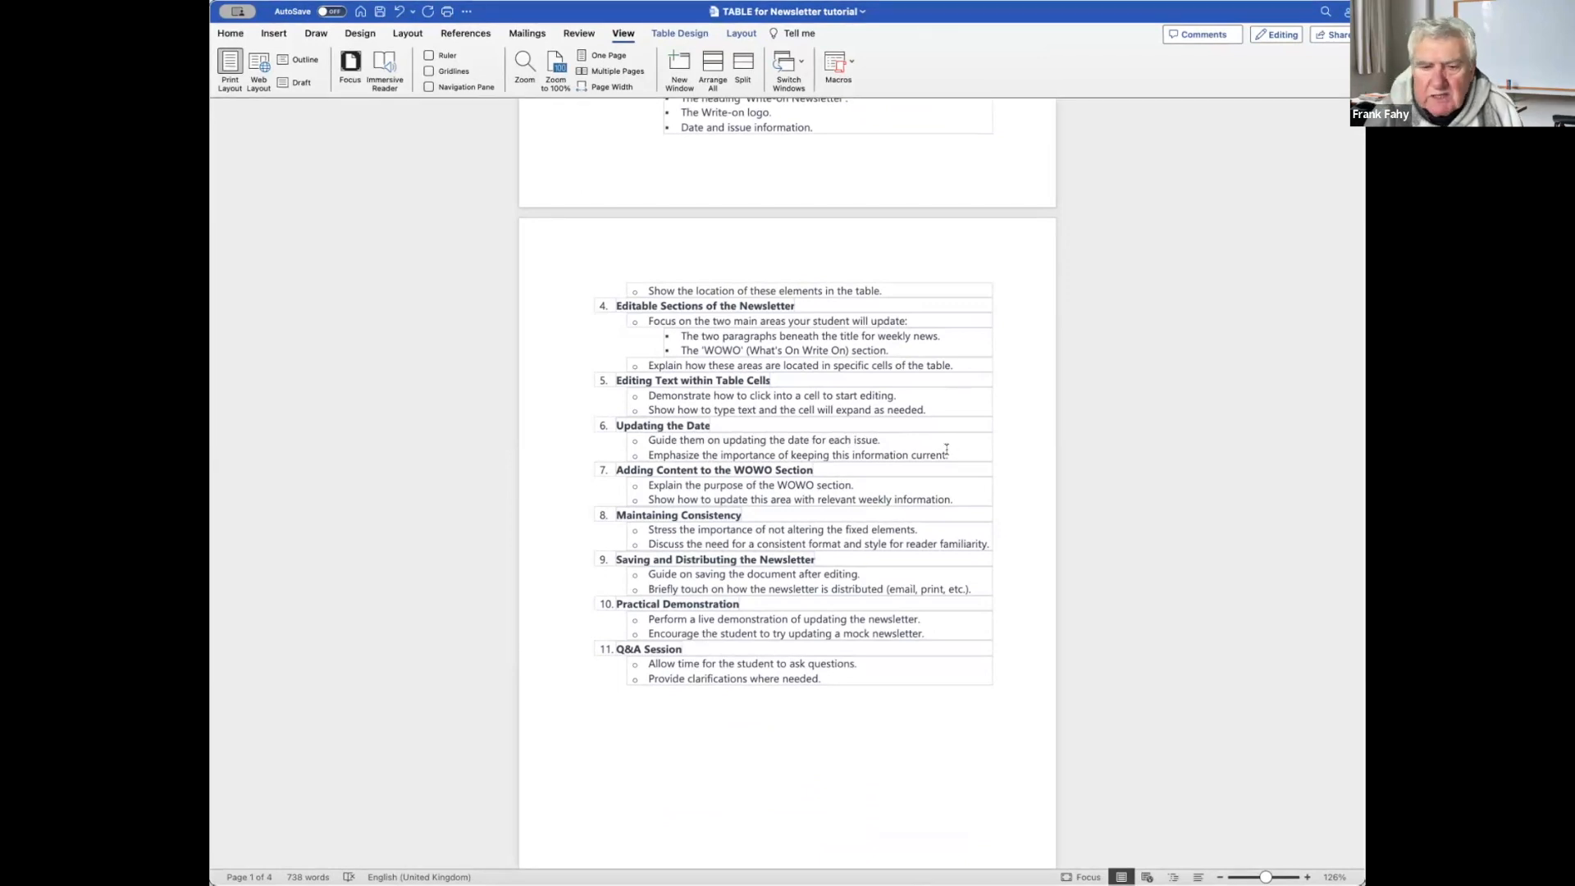
pyautogui.scroll(-3, 947, 449)
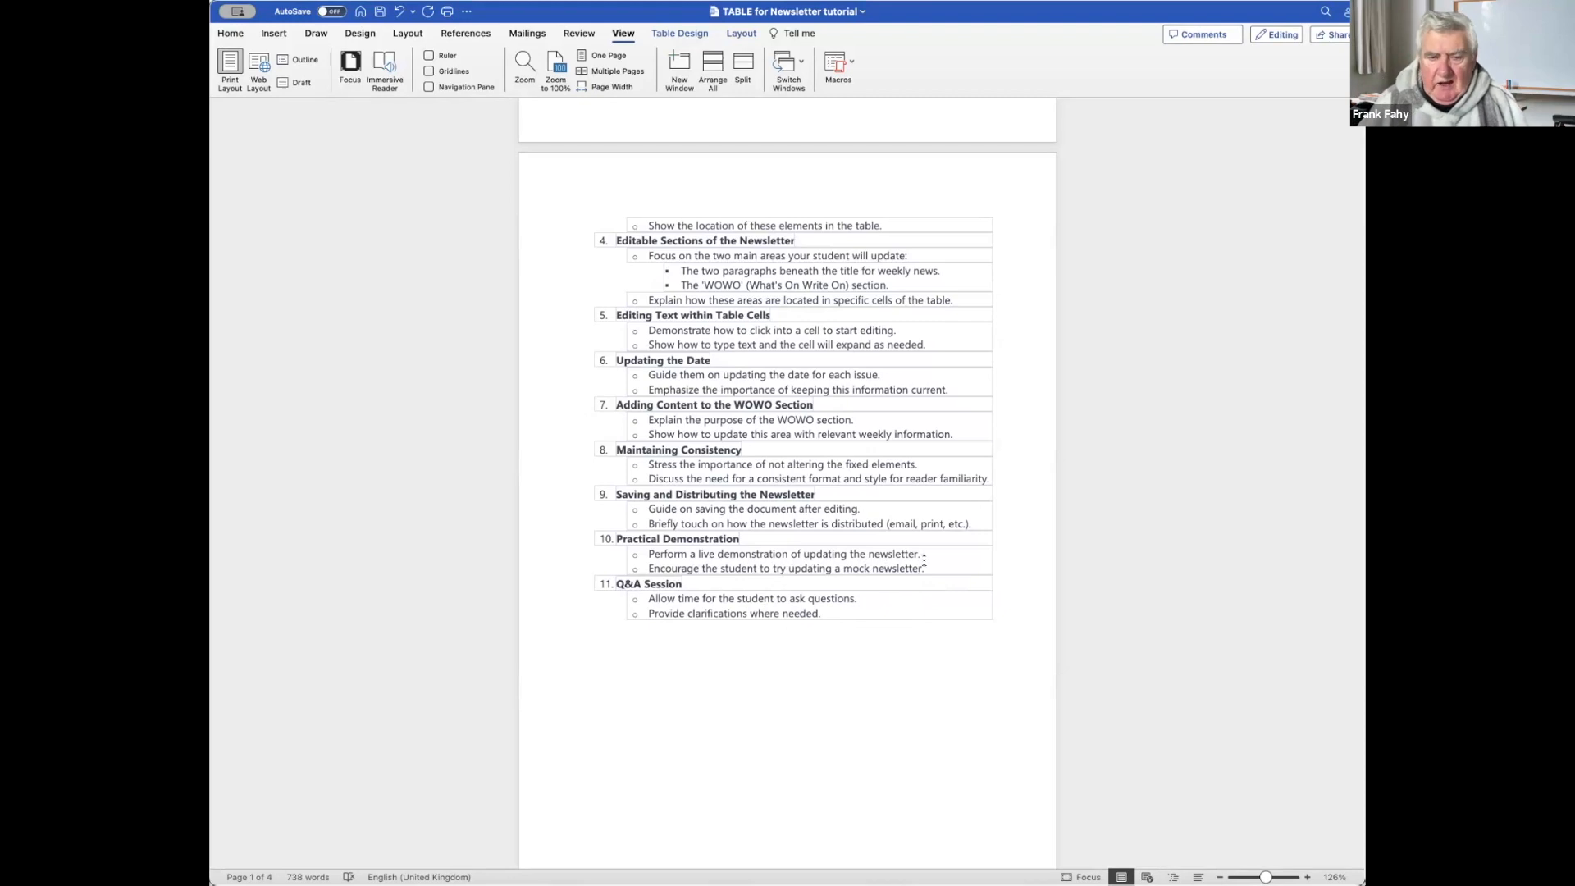
pyautogui.scroll(15, 923, 560)
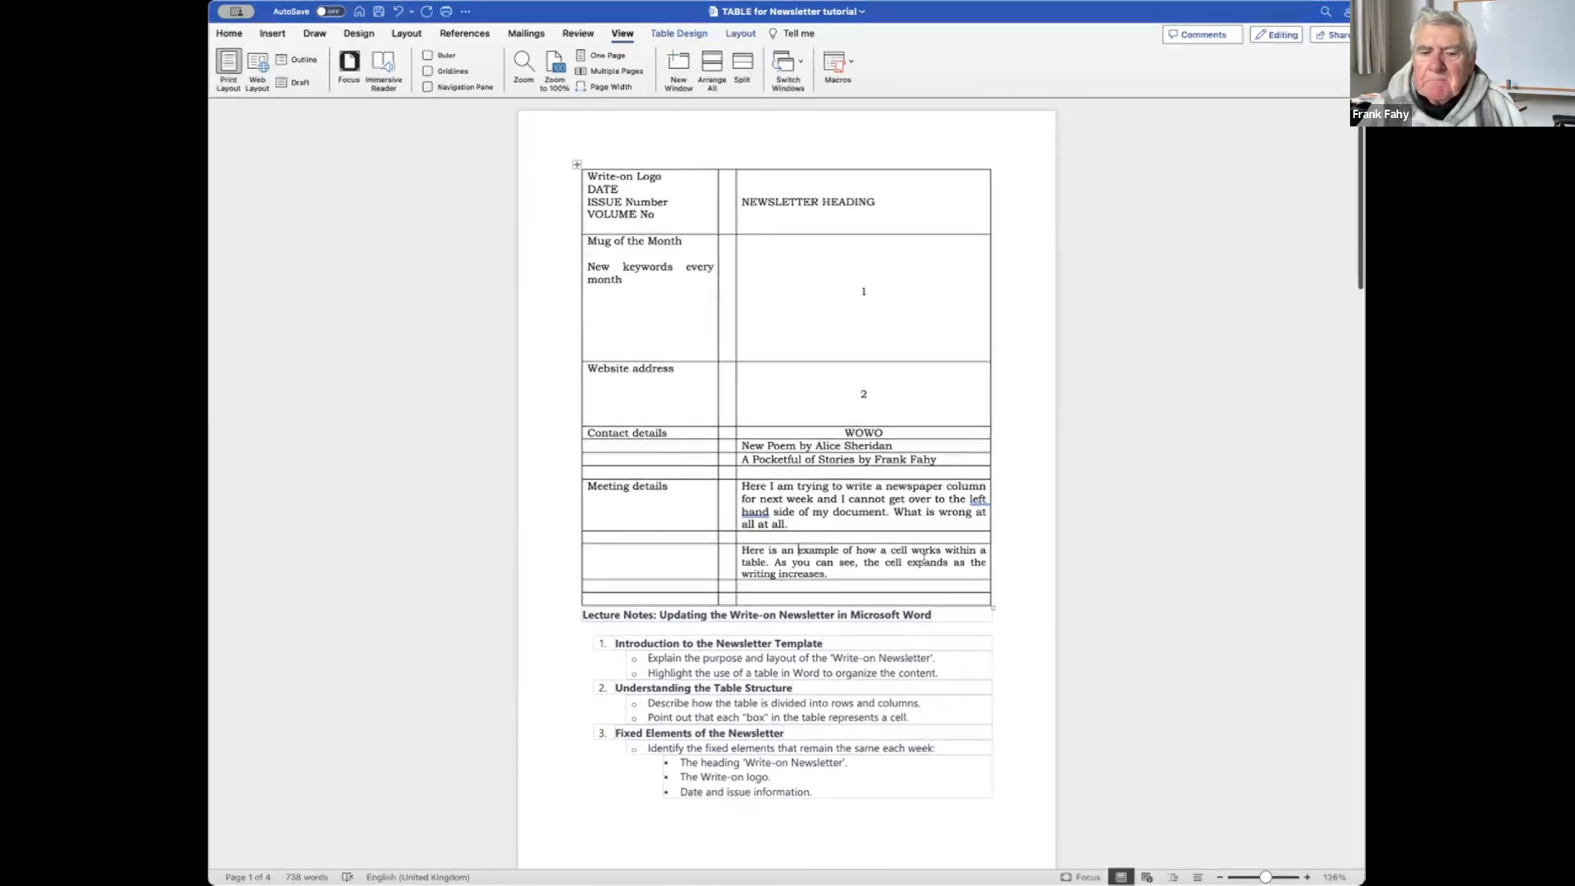
# Scroll back to the newsletter template table on page 1.
pyautogui.scroll(-2, 924, 560)
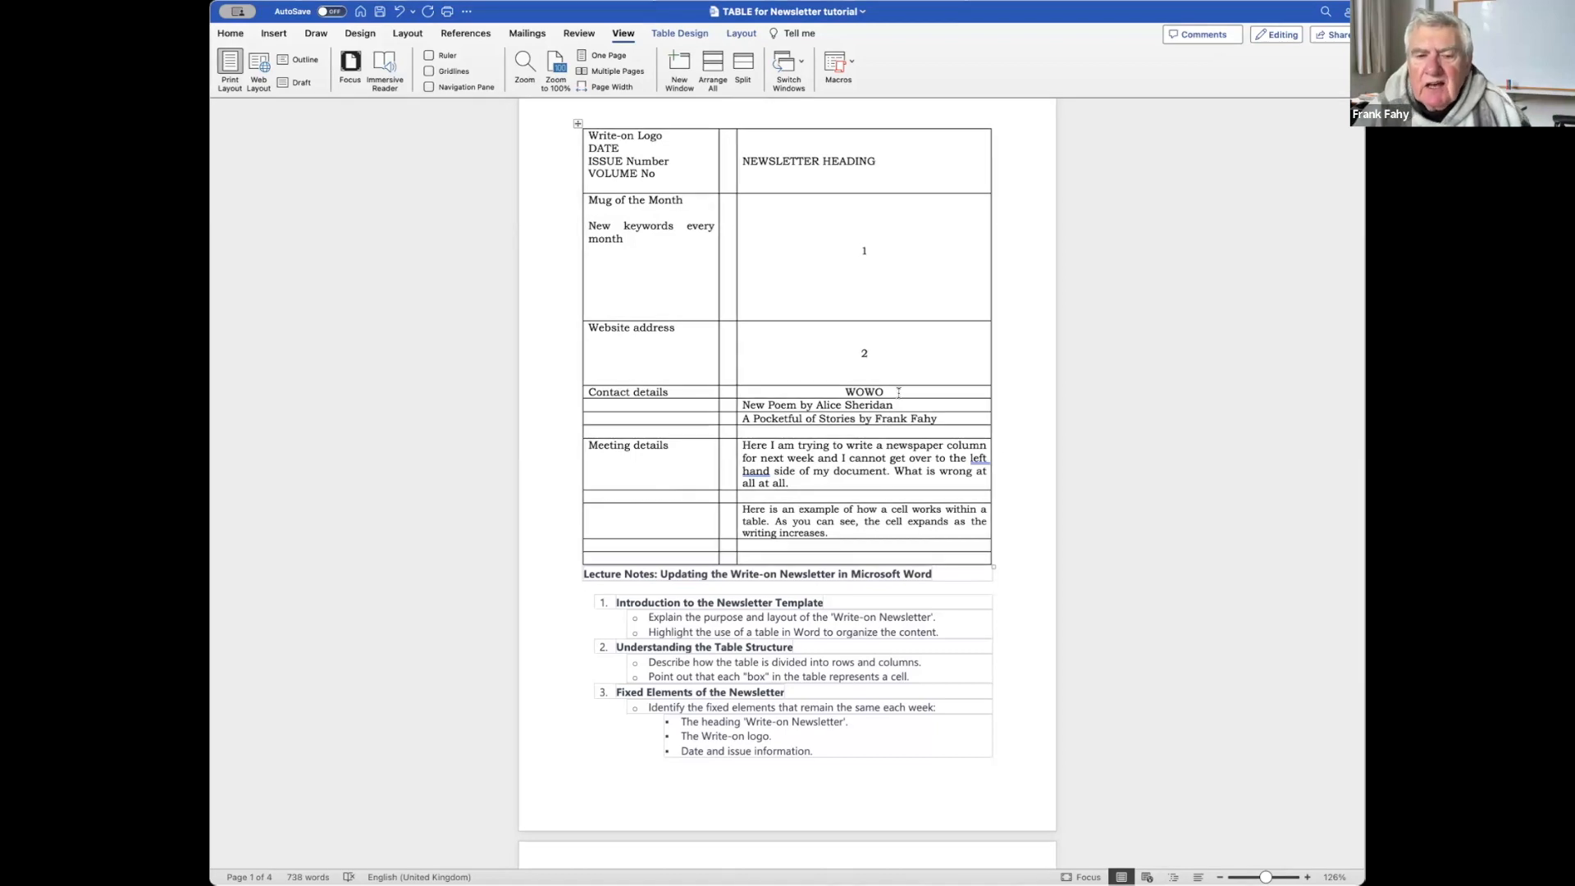
# Compare the template table with the finished Write-on Newsletter, Volume 5 Issue 01, ending there.
pyautogui.scroll(-15, 898, 393)
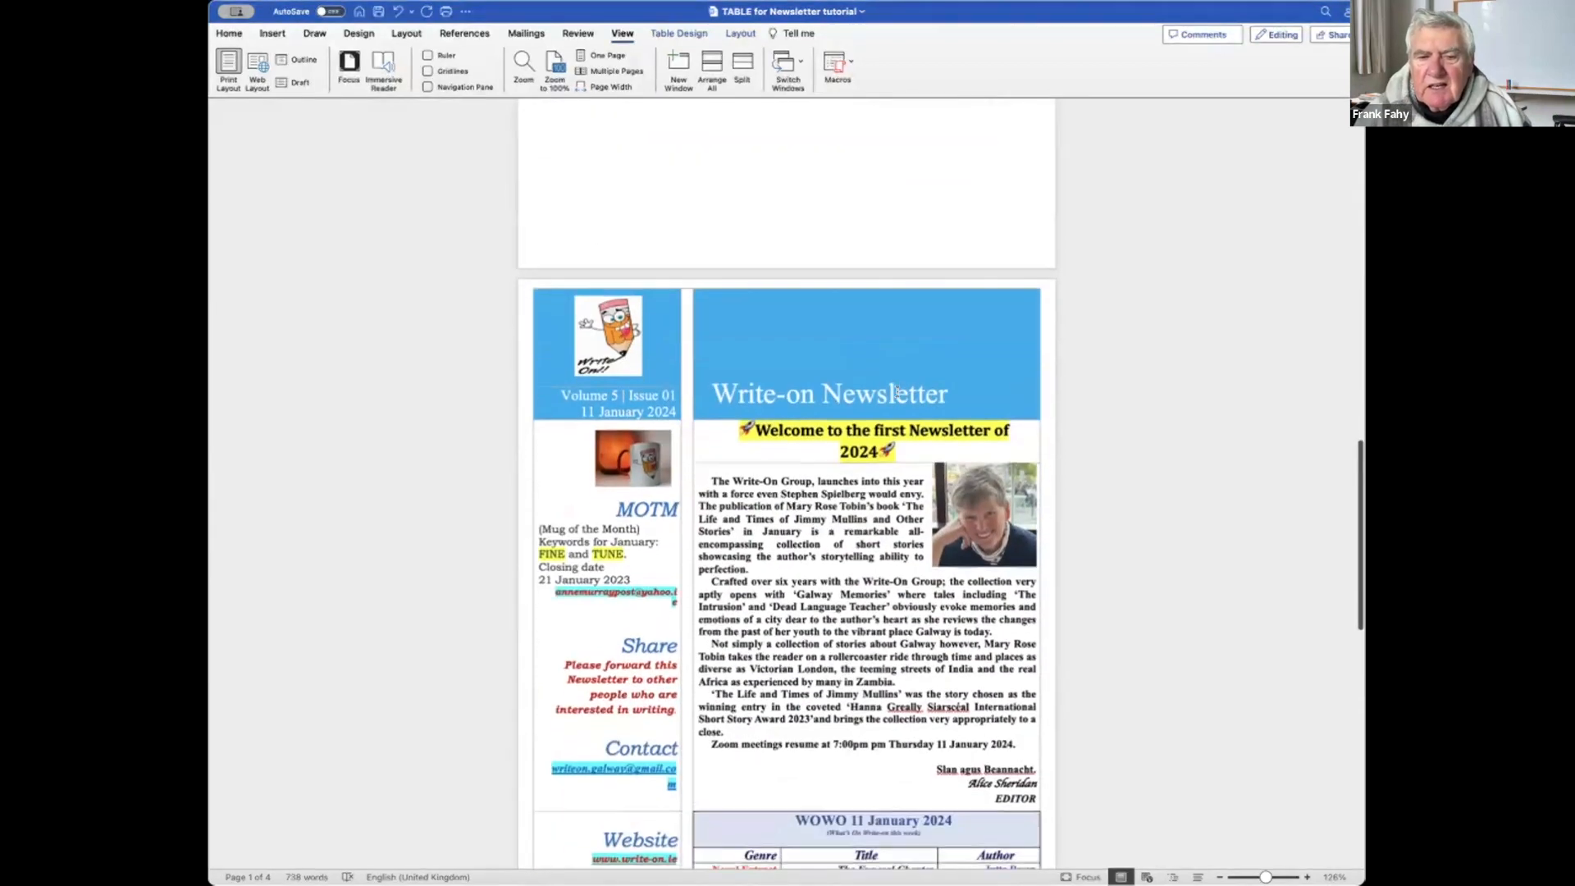
pyautogui.scroll(-5, 899, 392)
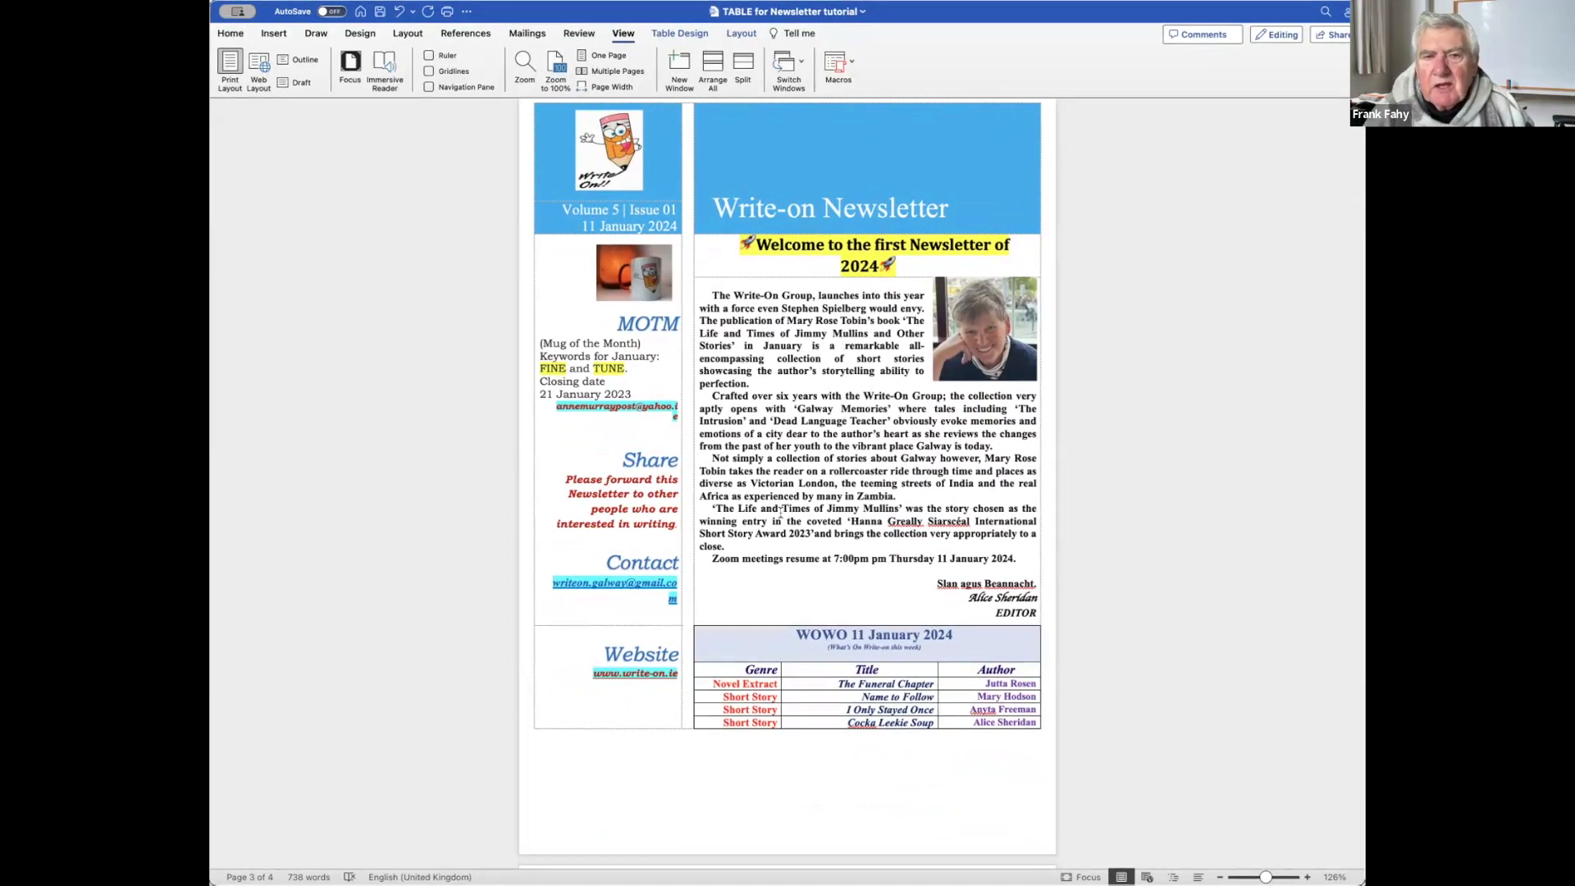
pyautogui.scroll(10, 859, 287)
pyautogui.scroll(12, 780, 513)
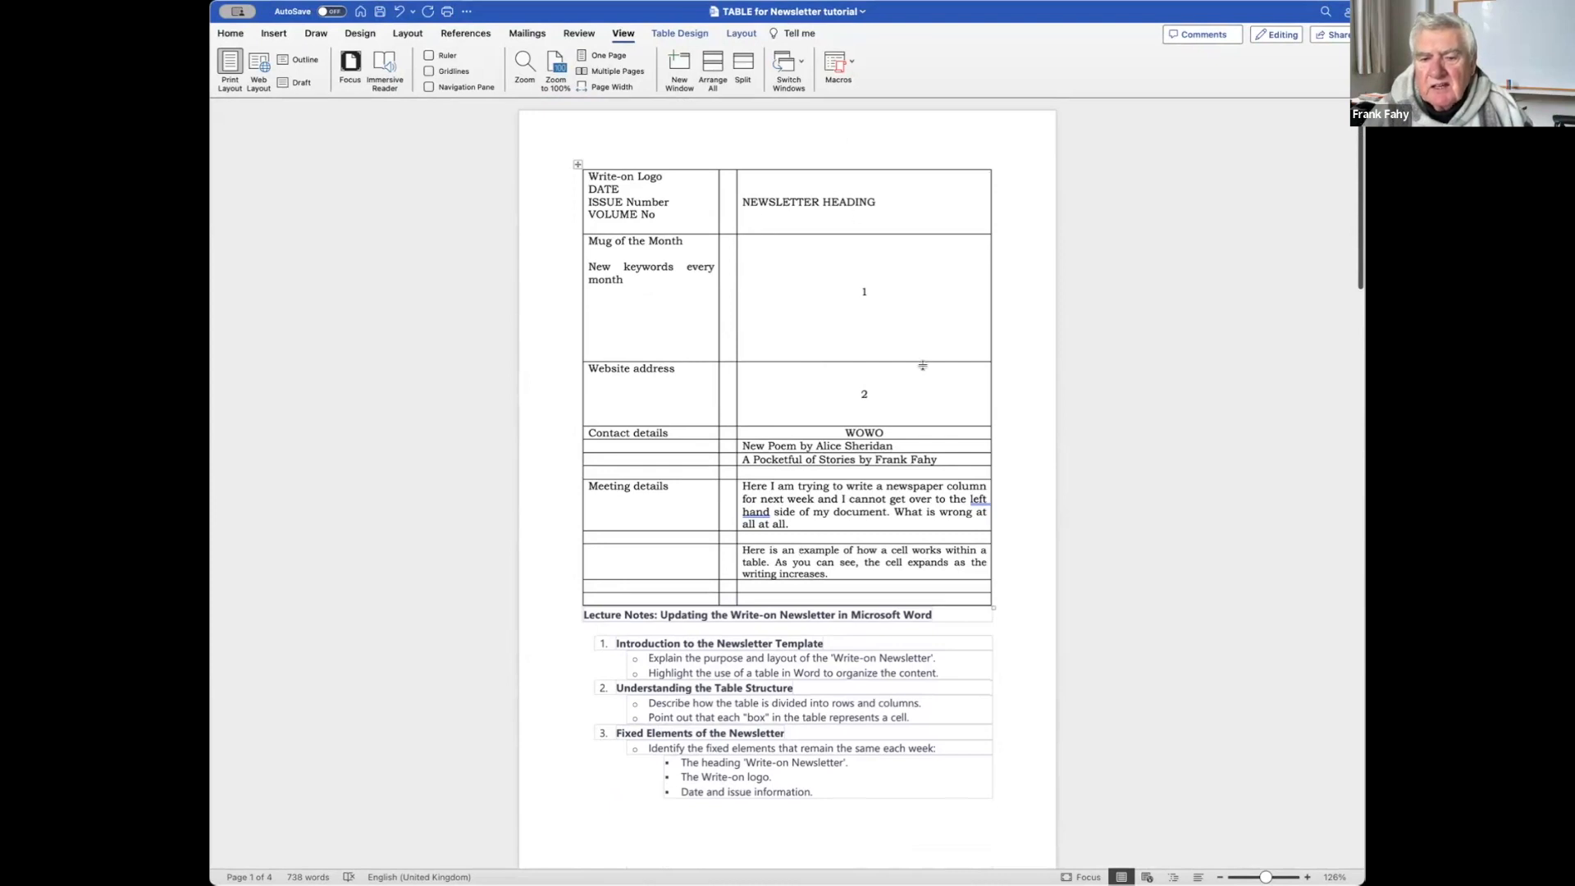
pyautogui.scroll(-20, 923, 365)
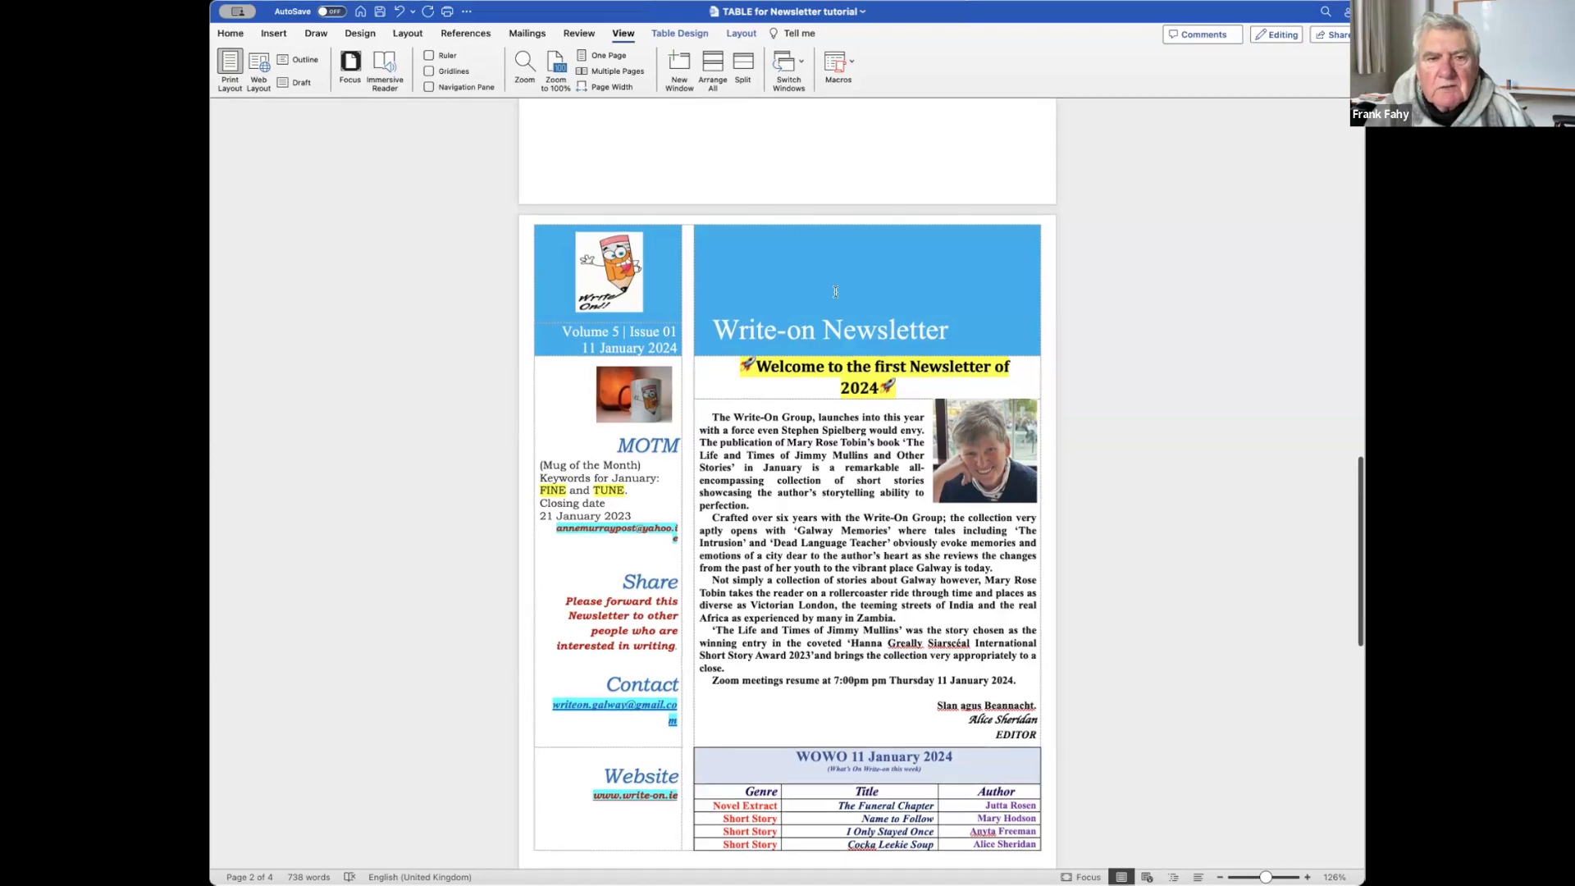
pyautogui.scroll(10, 836, 292)
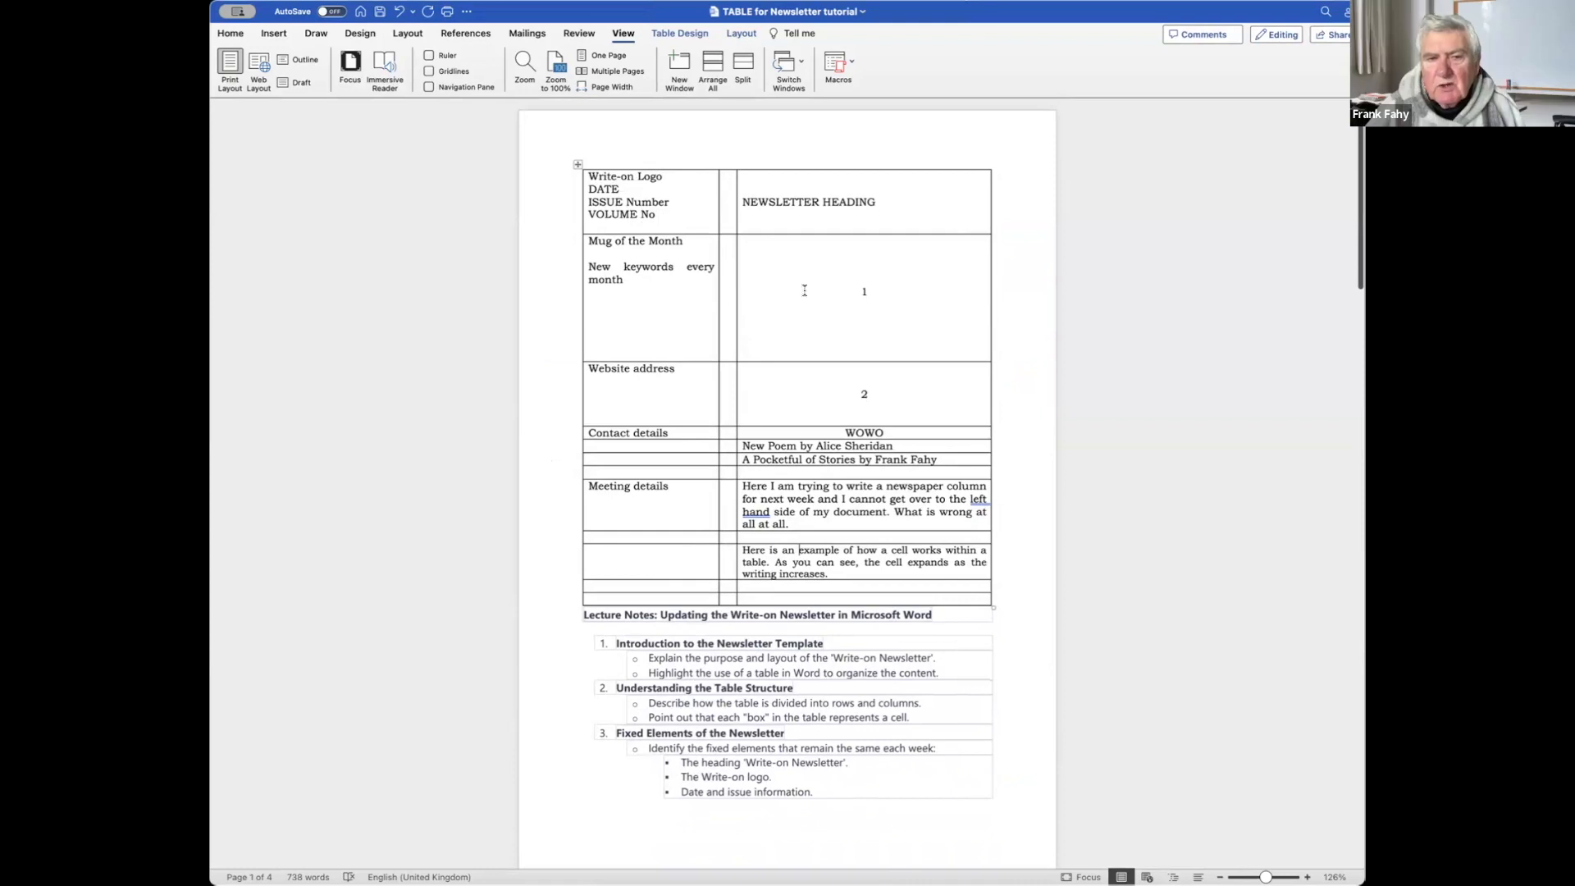
pyautogui.scroll(-10, 804, 290)
pyautogui.scroll(-15, 804, 290)
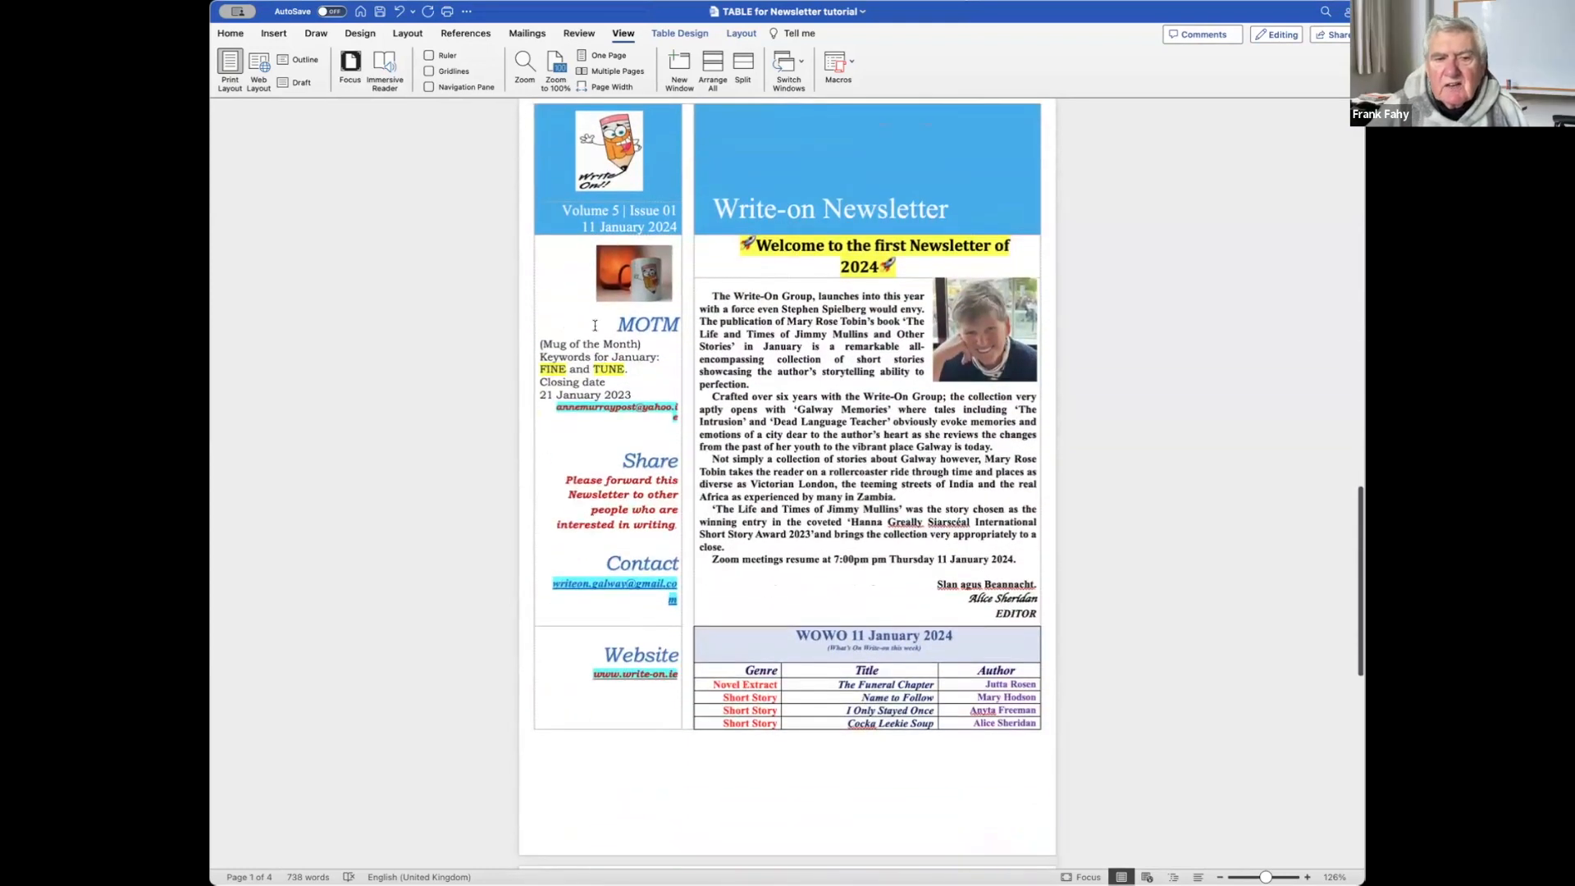
pyautogui.scroll(-1, 643, 310)
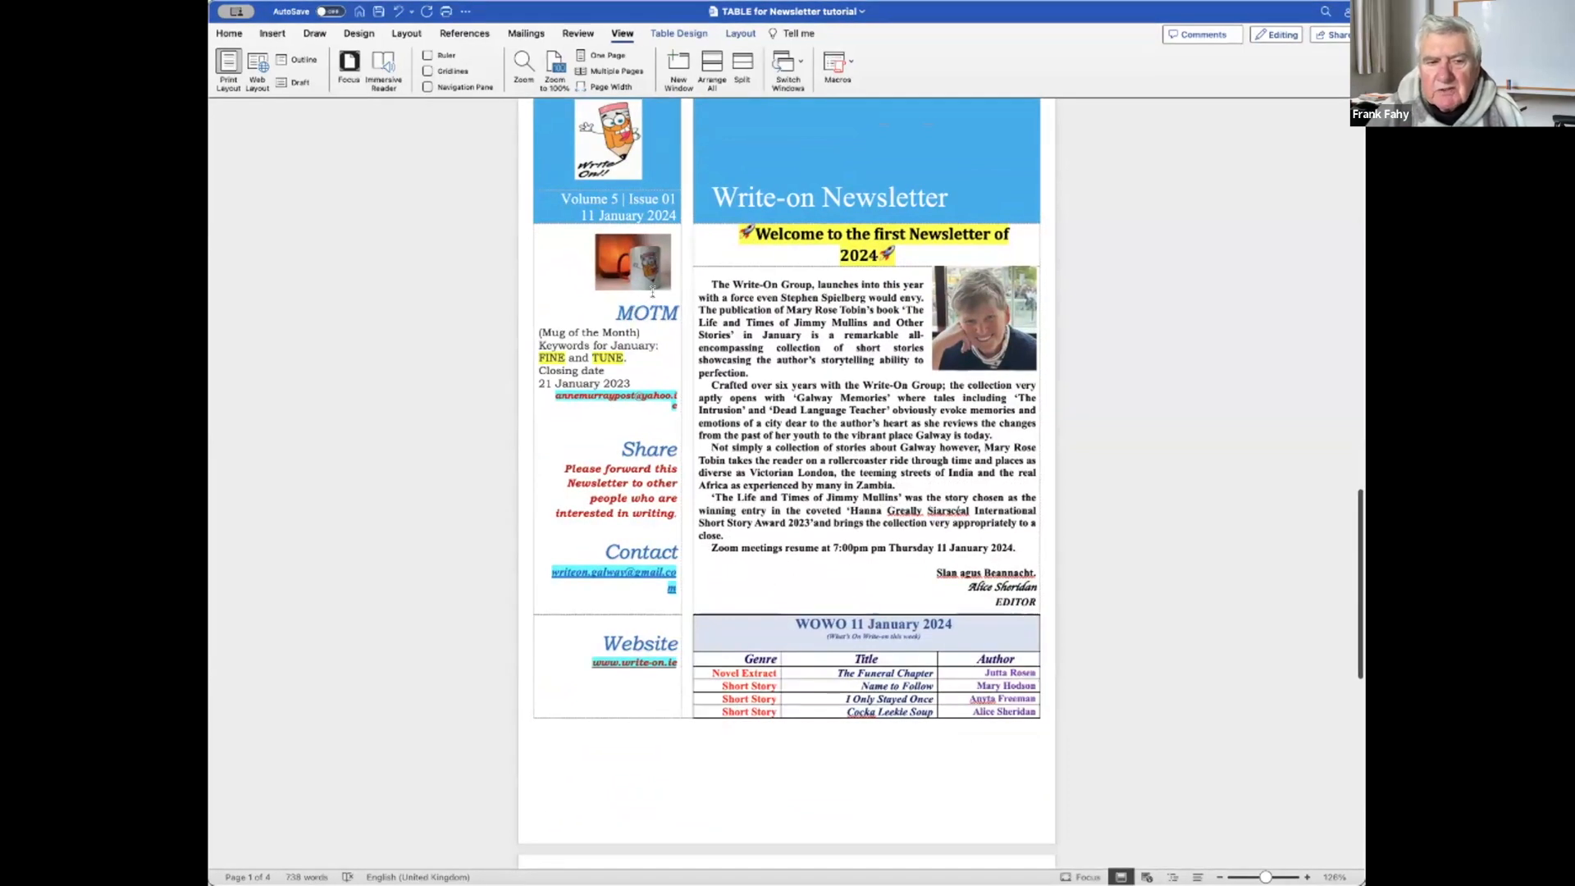
pyautogui.click(600, 348)
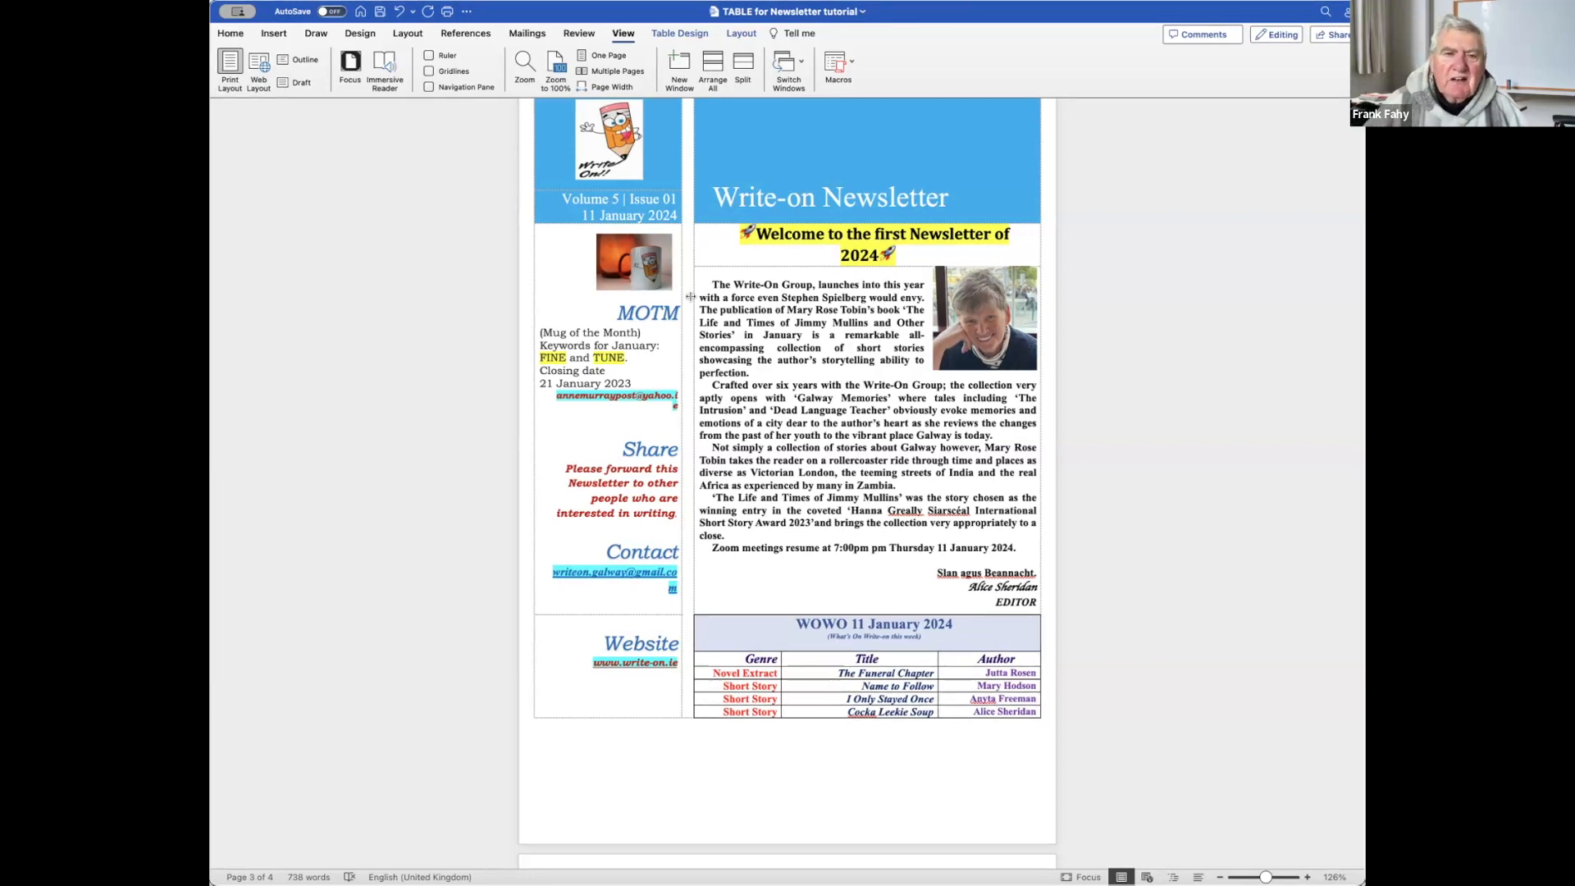
pyautogui.scroll(5, 783, 293)
pyautogui.scroll(-5, 783, 293)
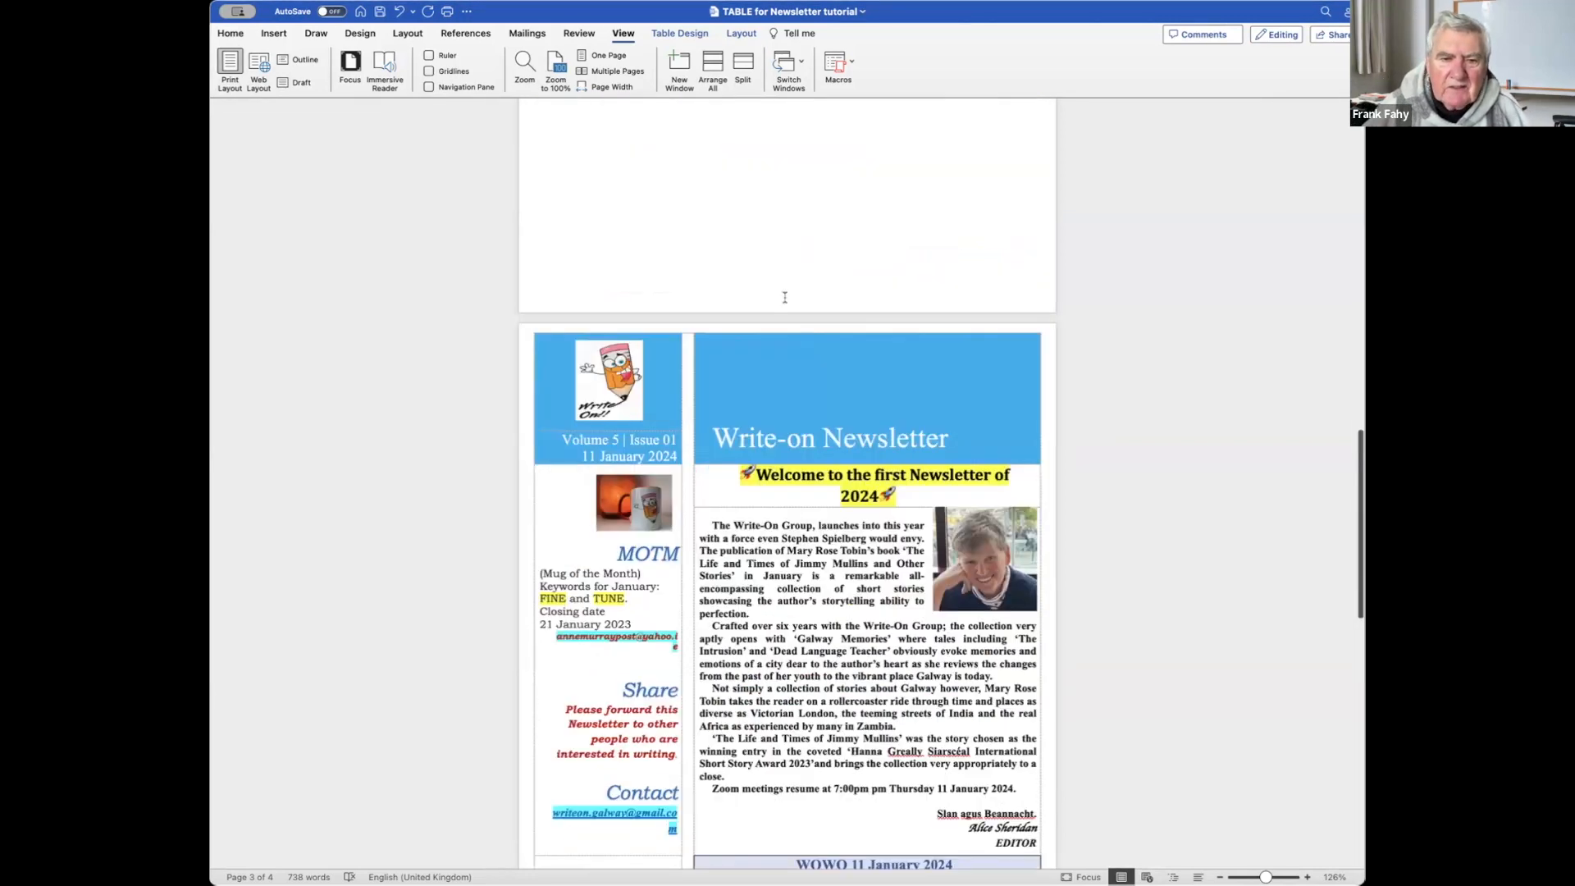
pyautogui.scroll(-2, 783, 300)
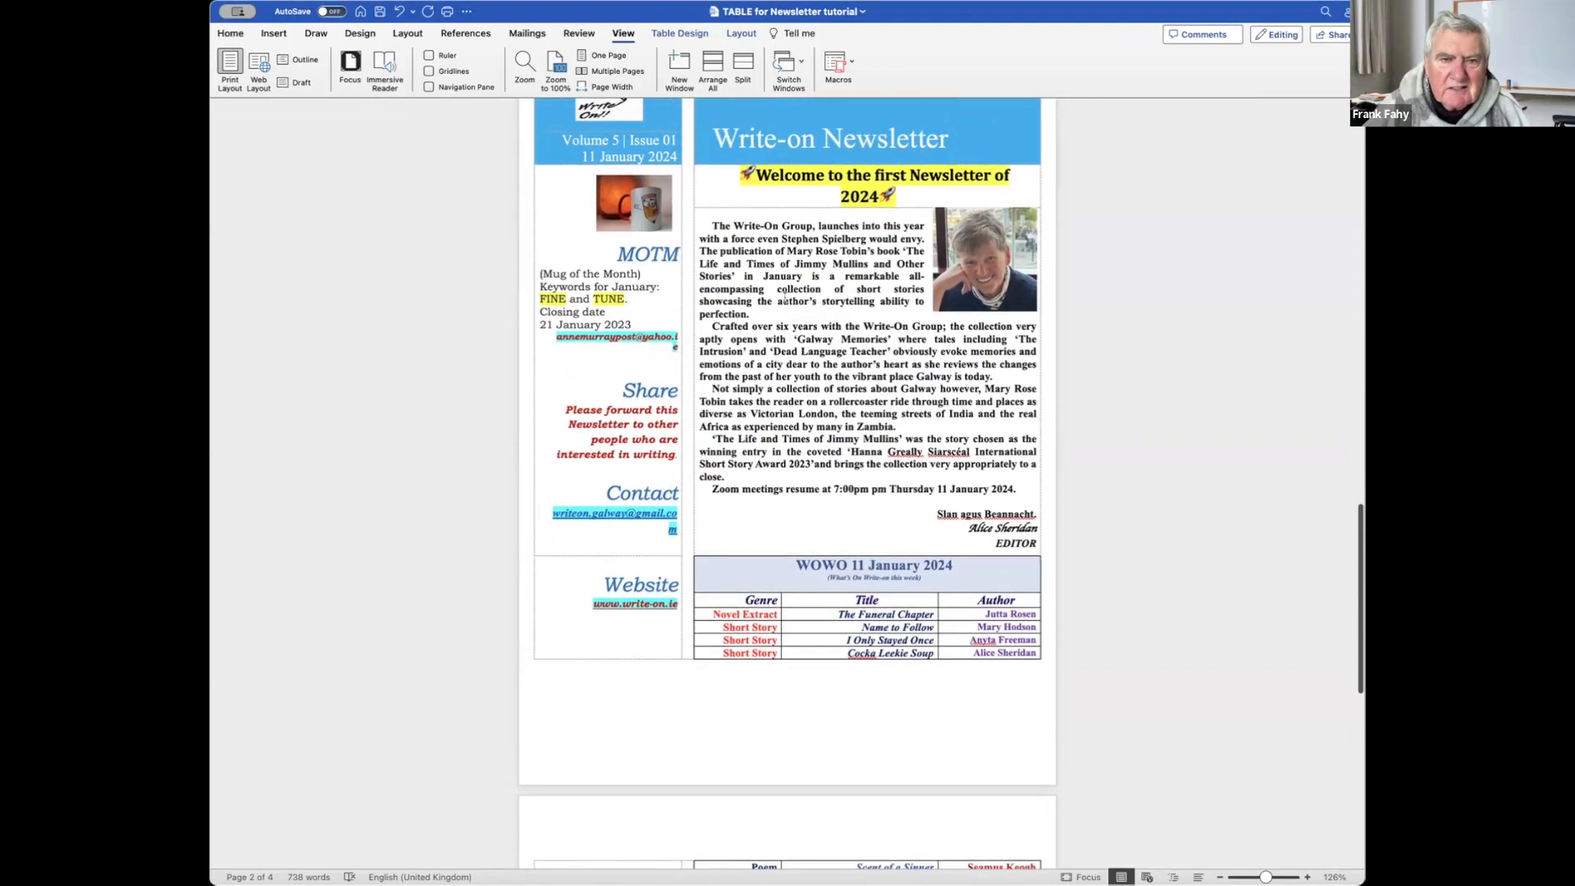
pyautogui.scroll(1, 783, 297)
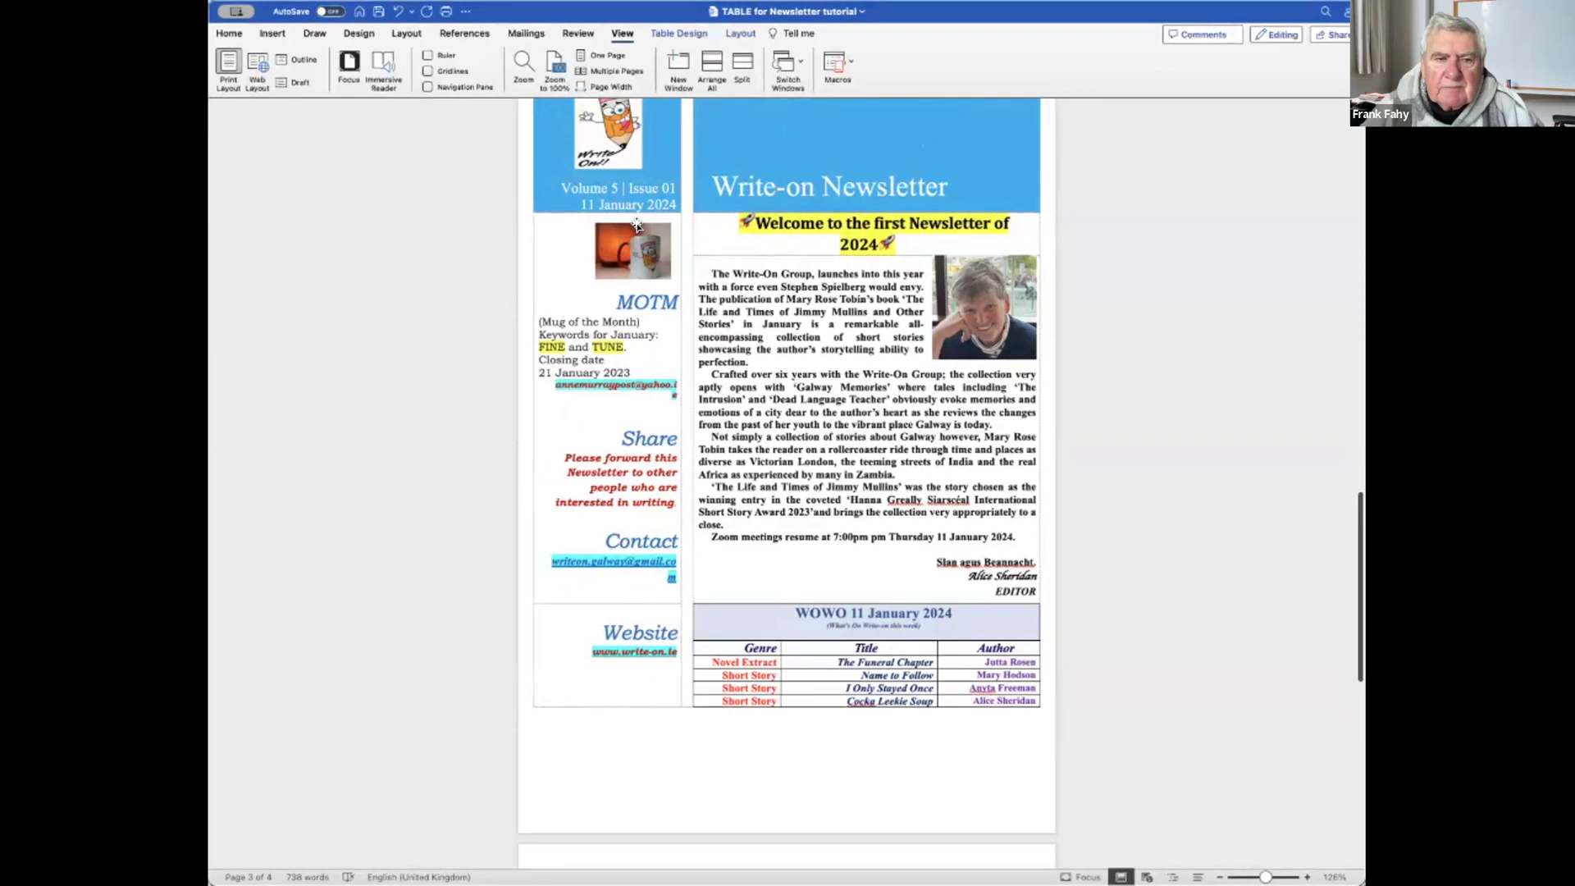
pyautogui.scroll(3, 621, 263)
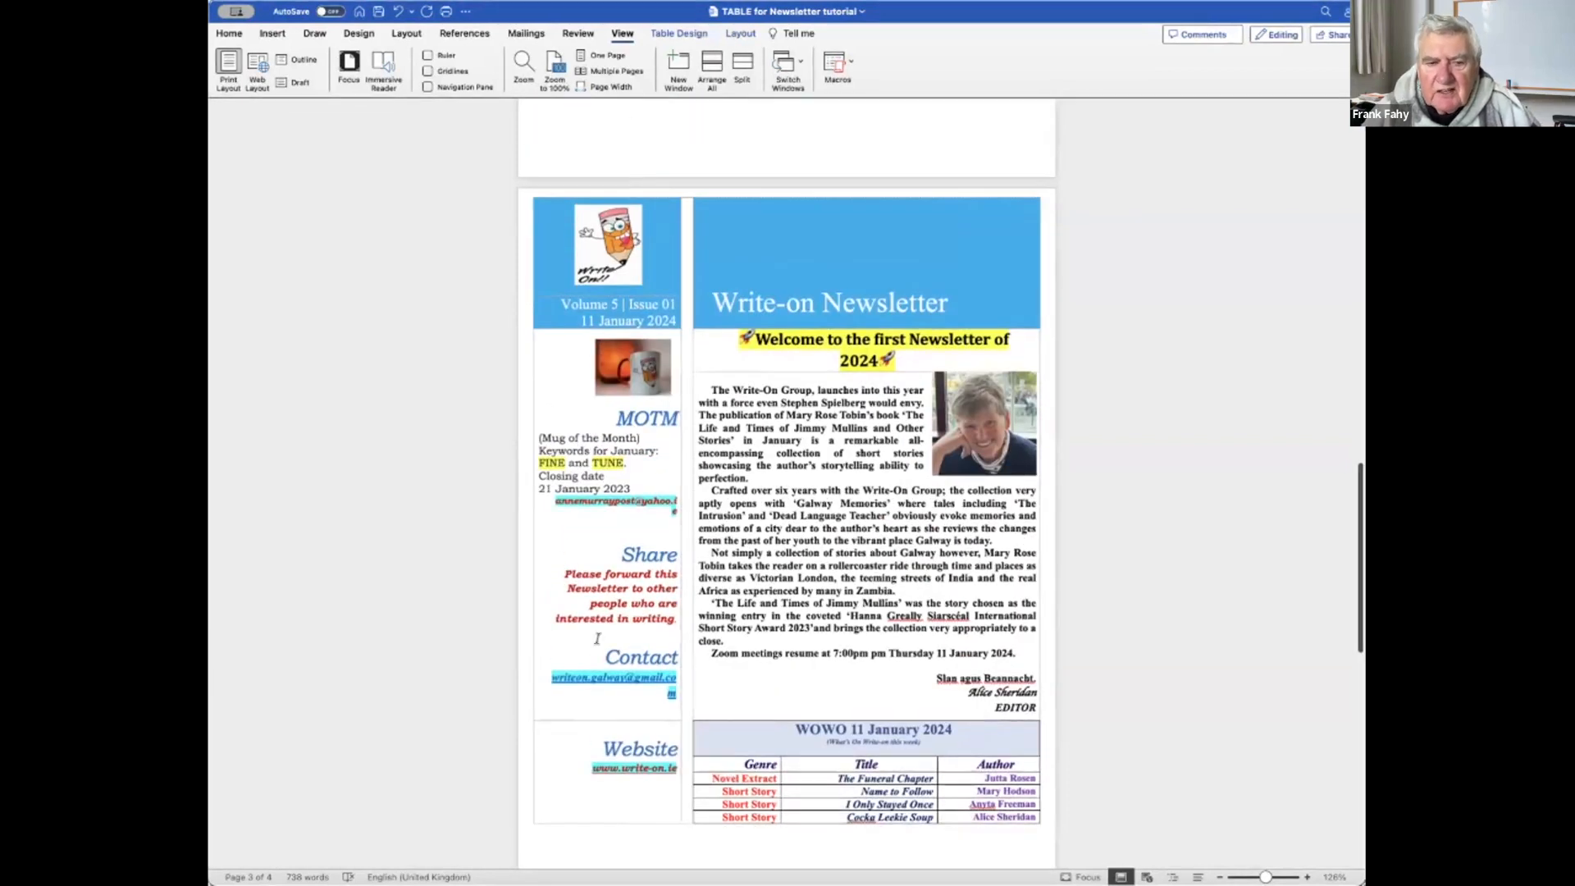
pyautogui.scroll(-3, 601, 348)
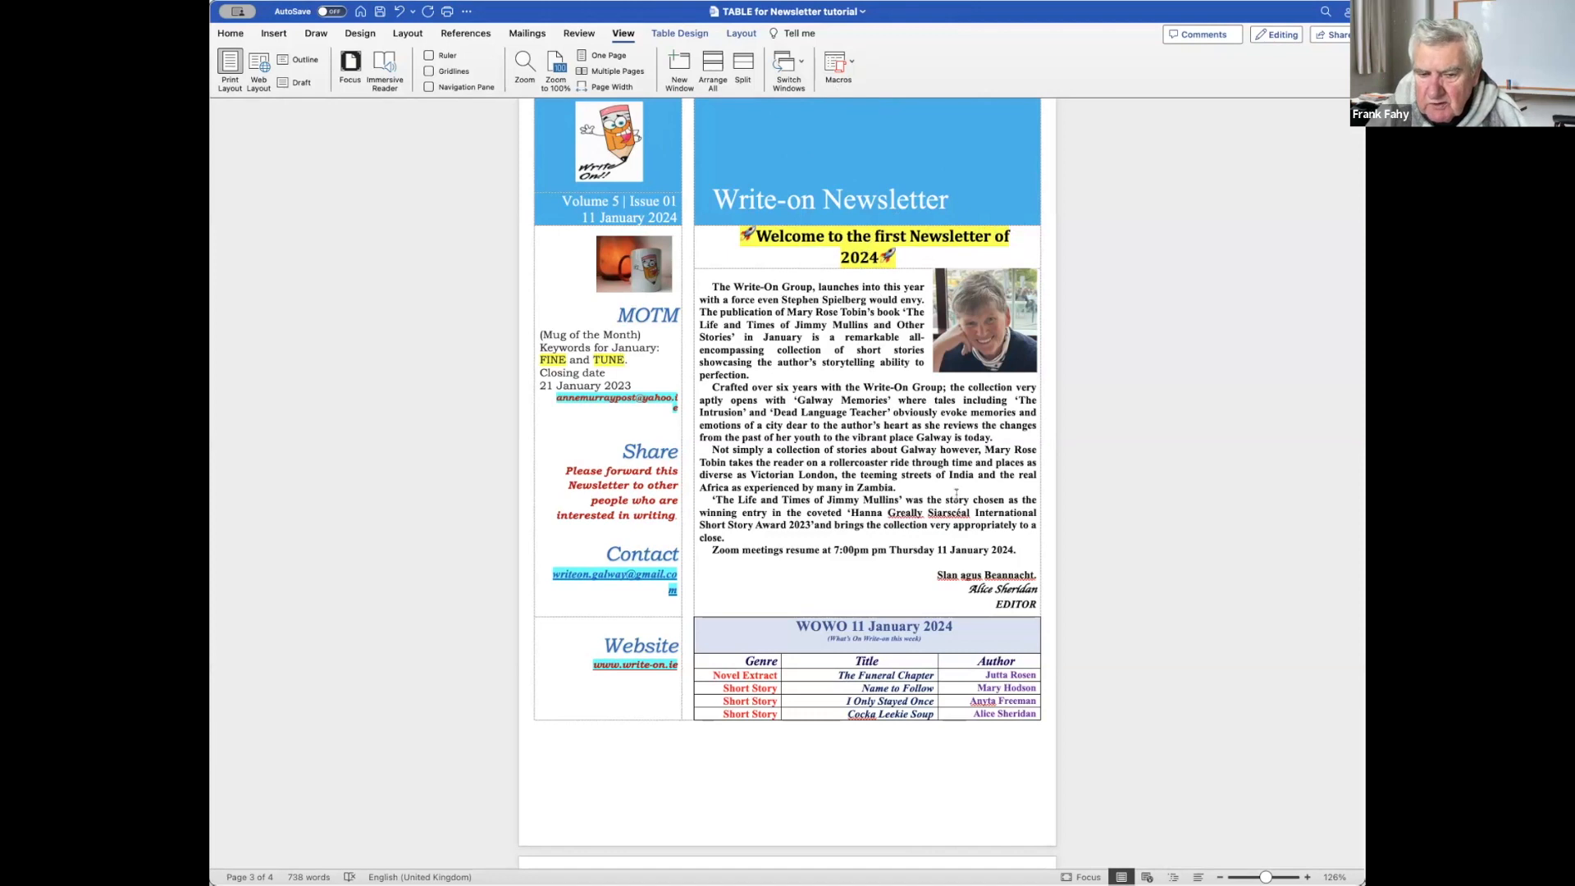
pyautogui.scroll(-3, 864, 550)
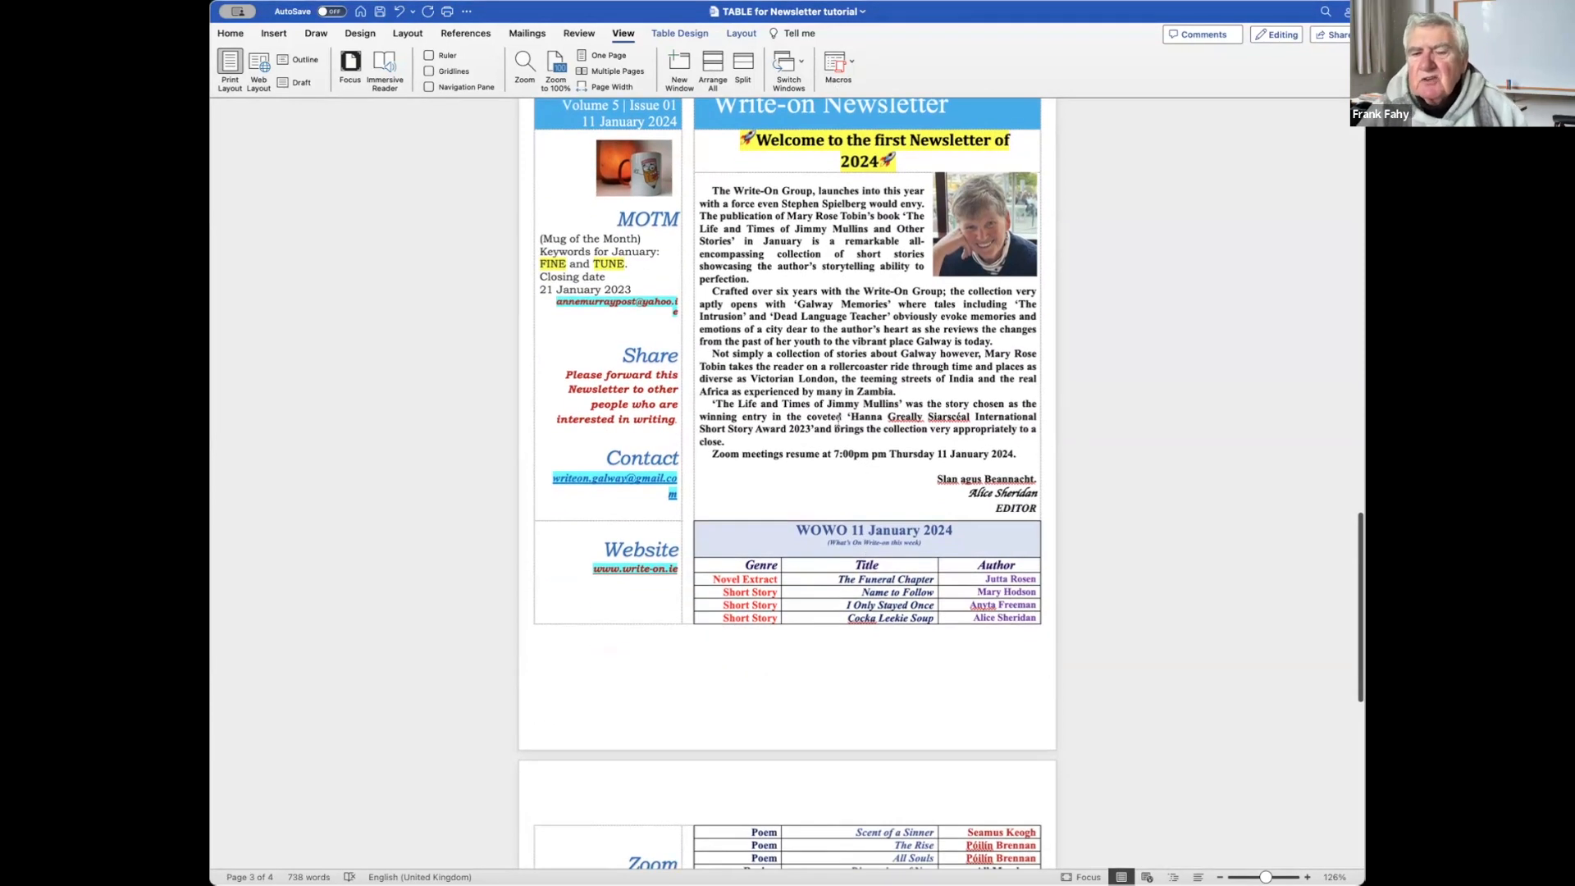
pyautogui.scroll(2, 851, 242)
pyautogui.scroll(1, 851, 242)
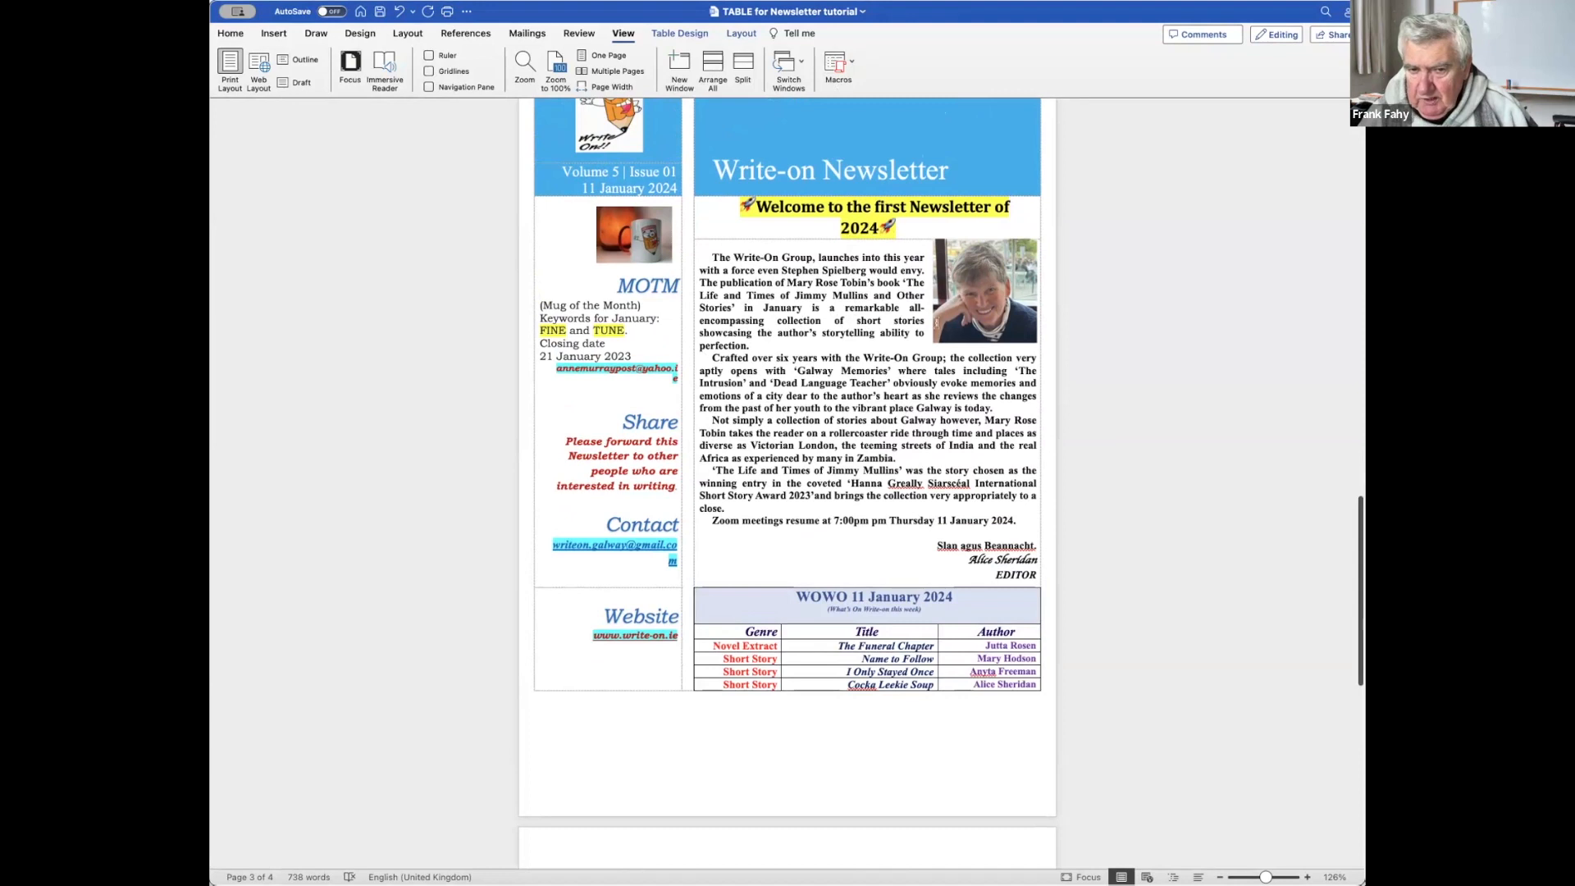
pyautogui.scroll(-5, 803, 418)
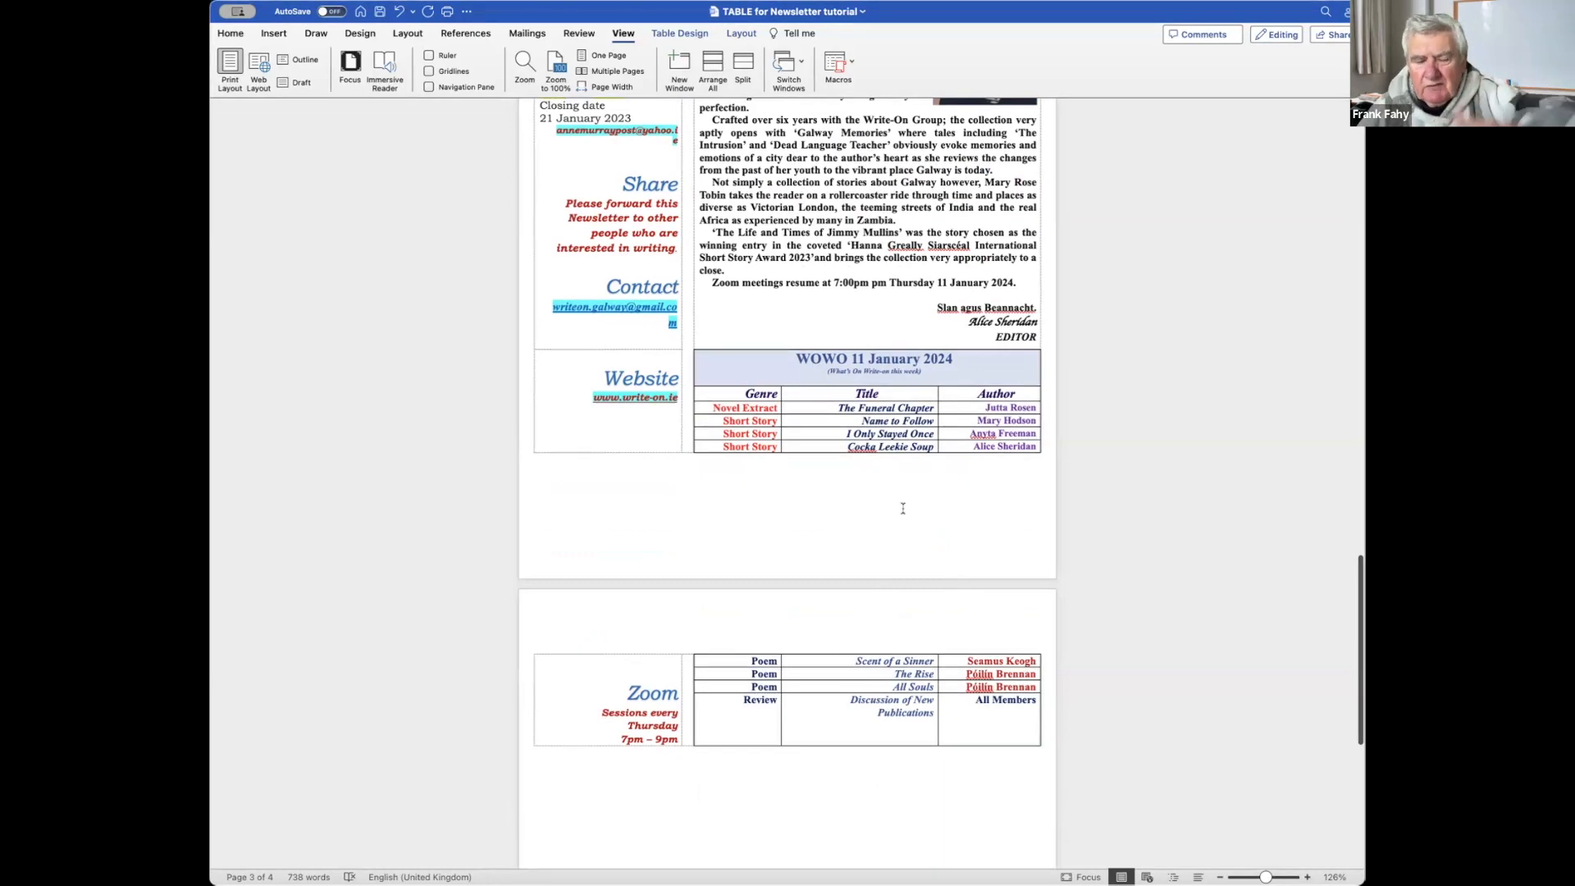
# Scroll past the WOWO table to the Zoom sessions table on the next page.
pyautogui.scroll(-5, 858, 509)
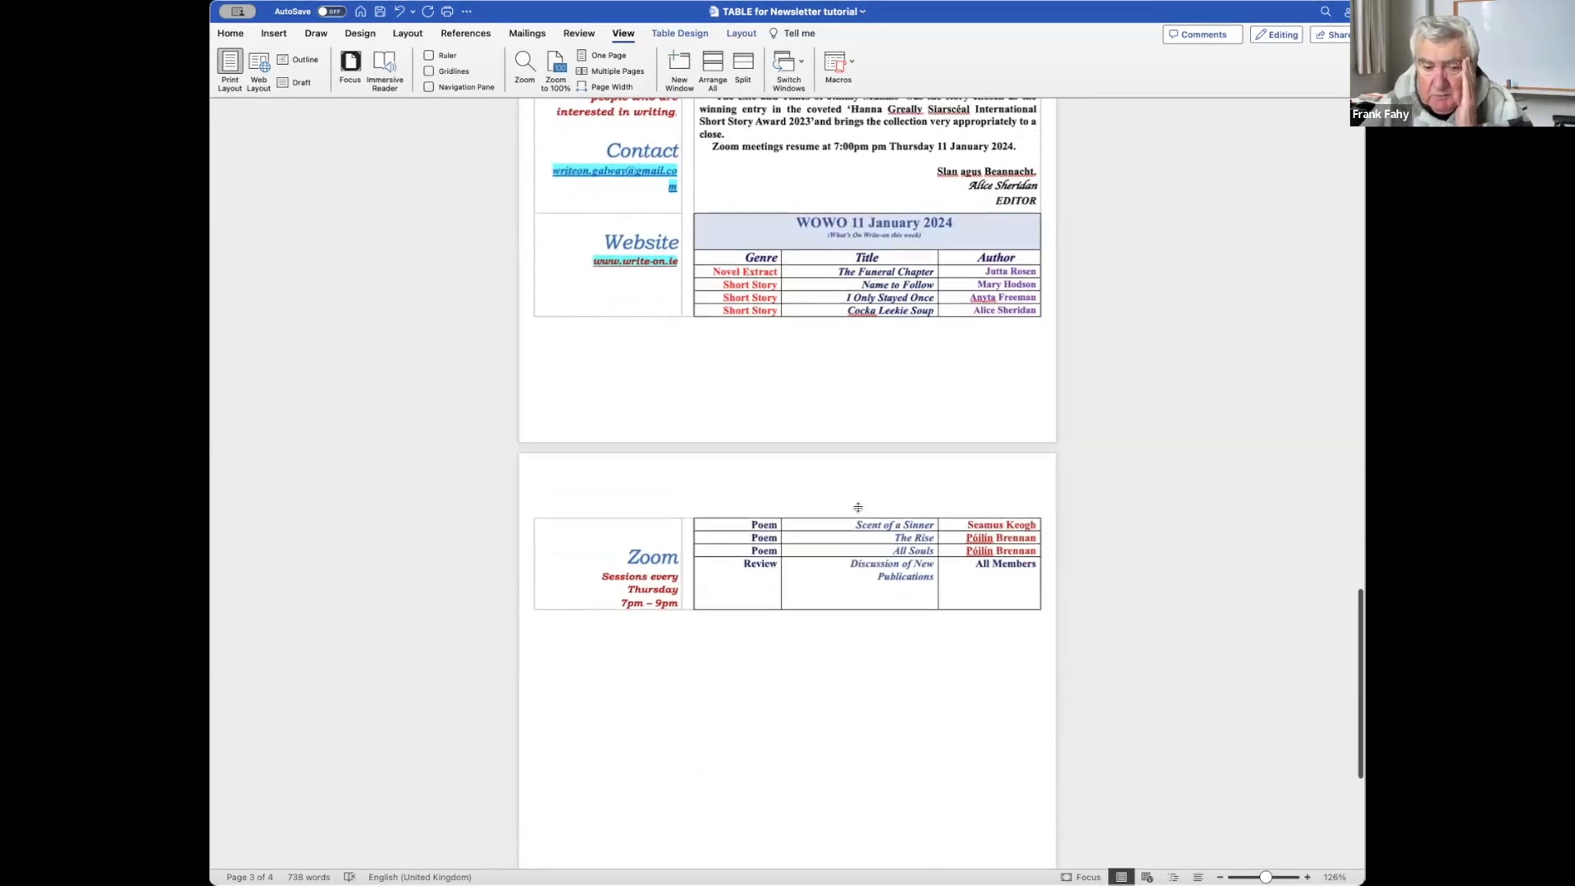
pyautogui.scroll(1, 857, 507)
pyautogui.scroll(-2, 856, 496)
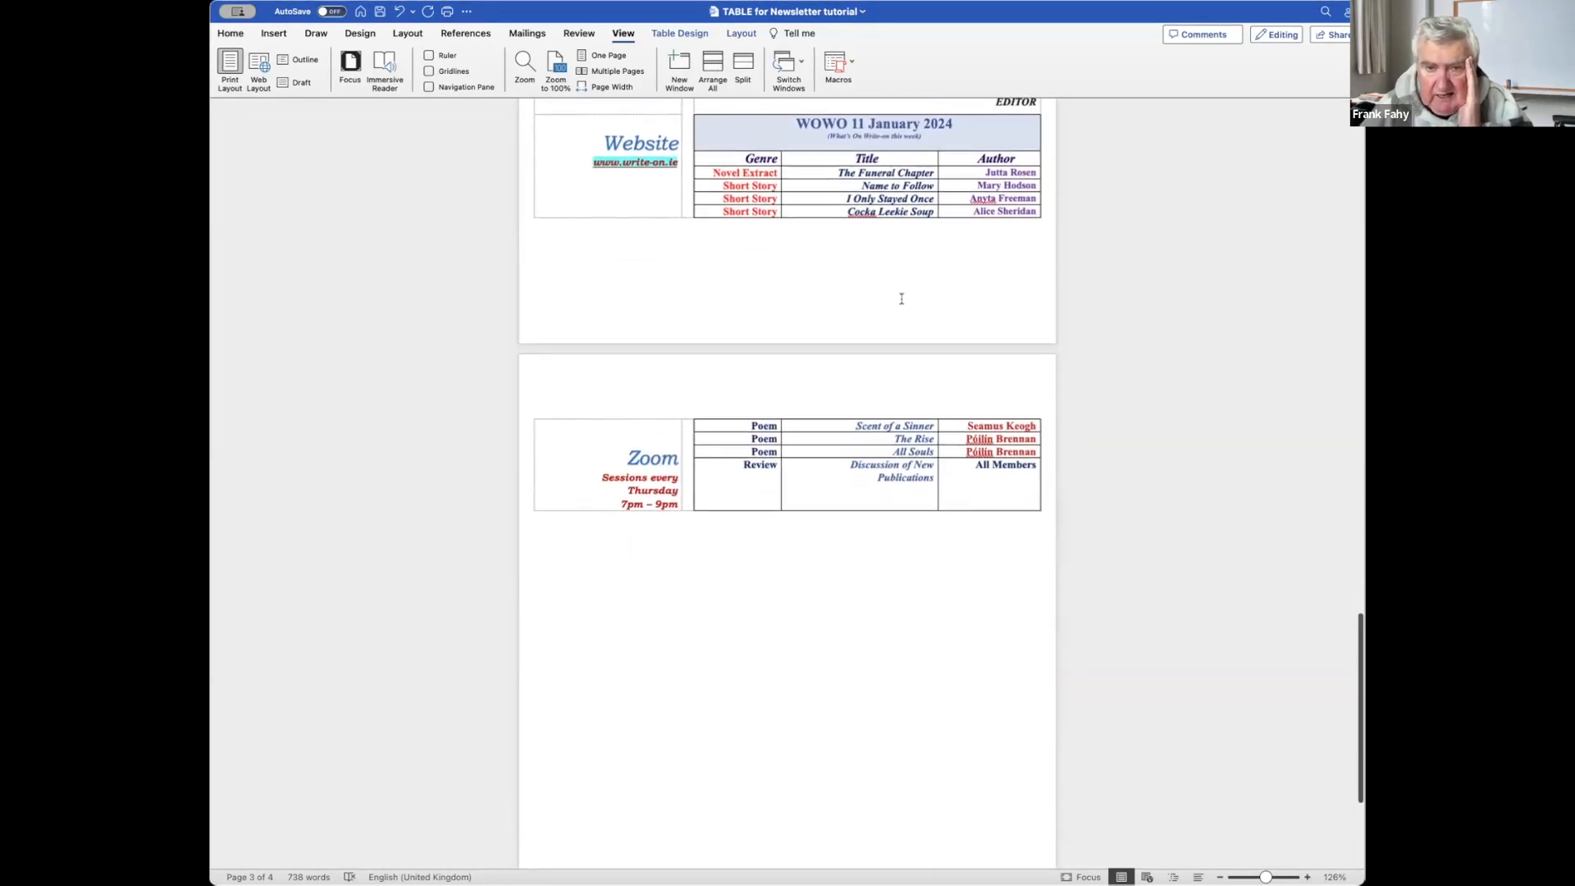
pyautogui.scroll(-1, 911, 239)
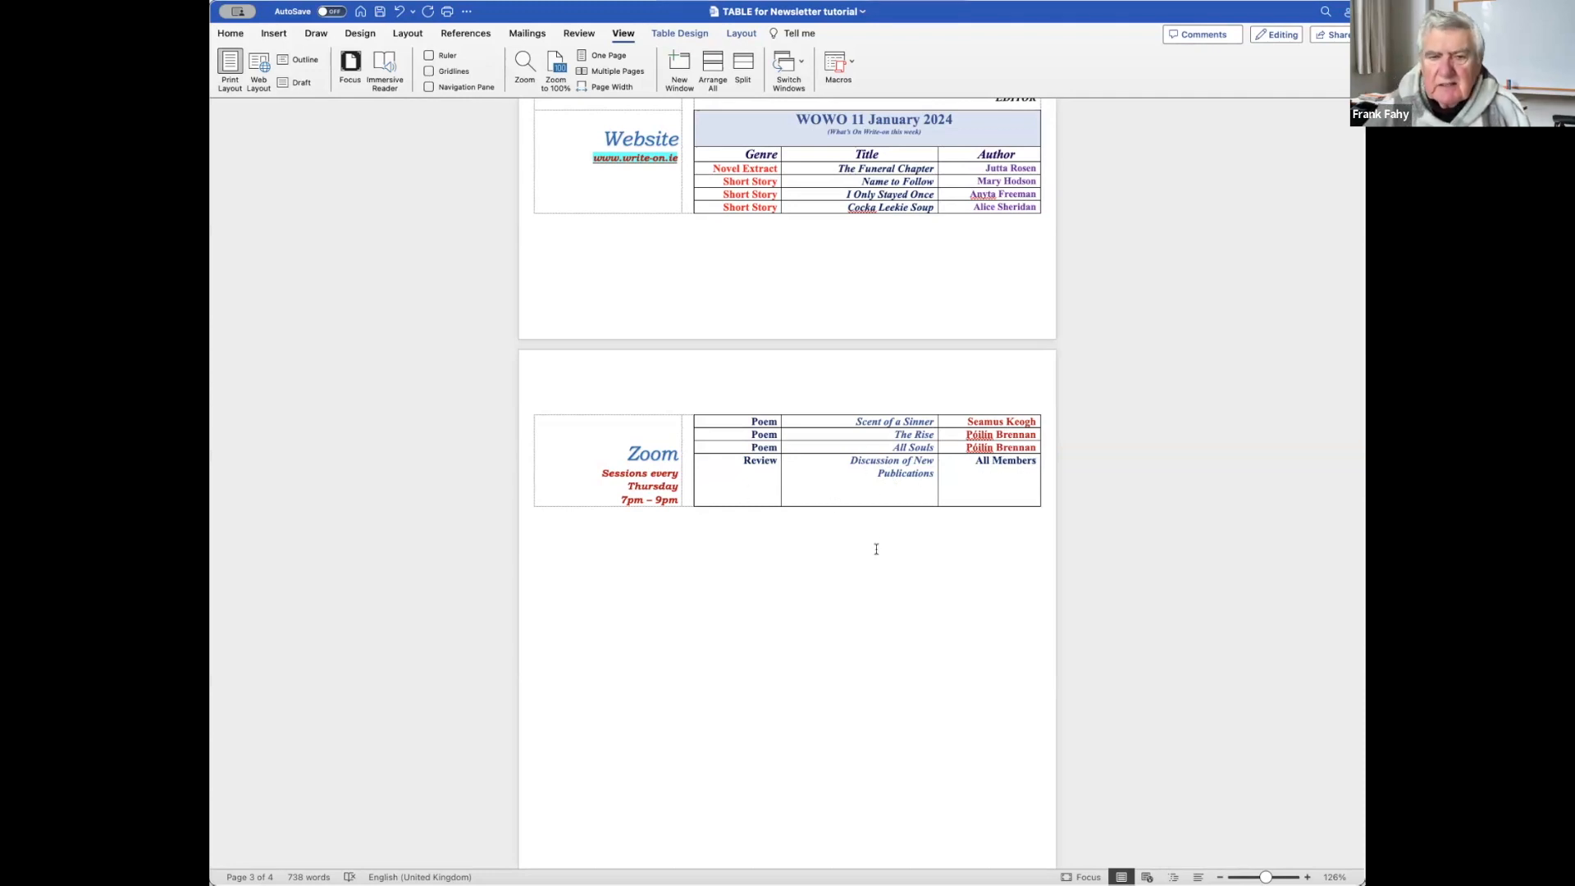
# Revisit the template table, then return to the newsletter's welcome article and WOWO list.
pyautogui.scroll(-3, 904, 546)
pyautogui.scroll(10, 904, 547)
pyautogui.scroll(7, 904, 546)
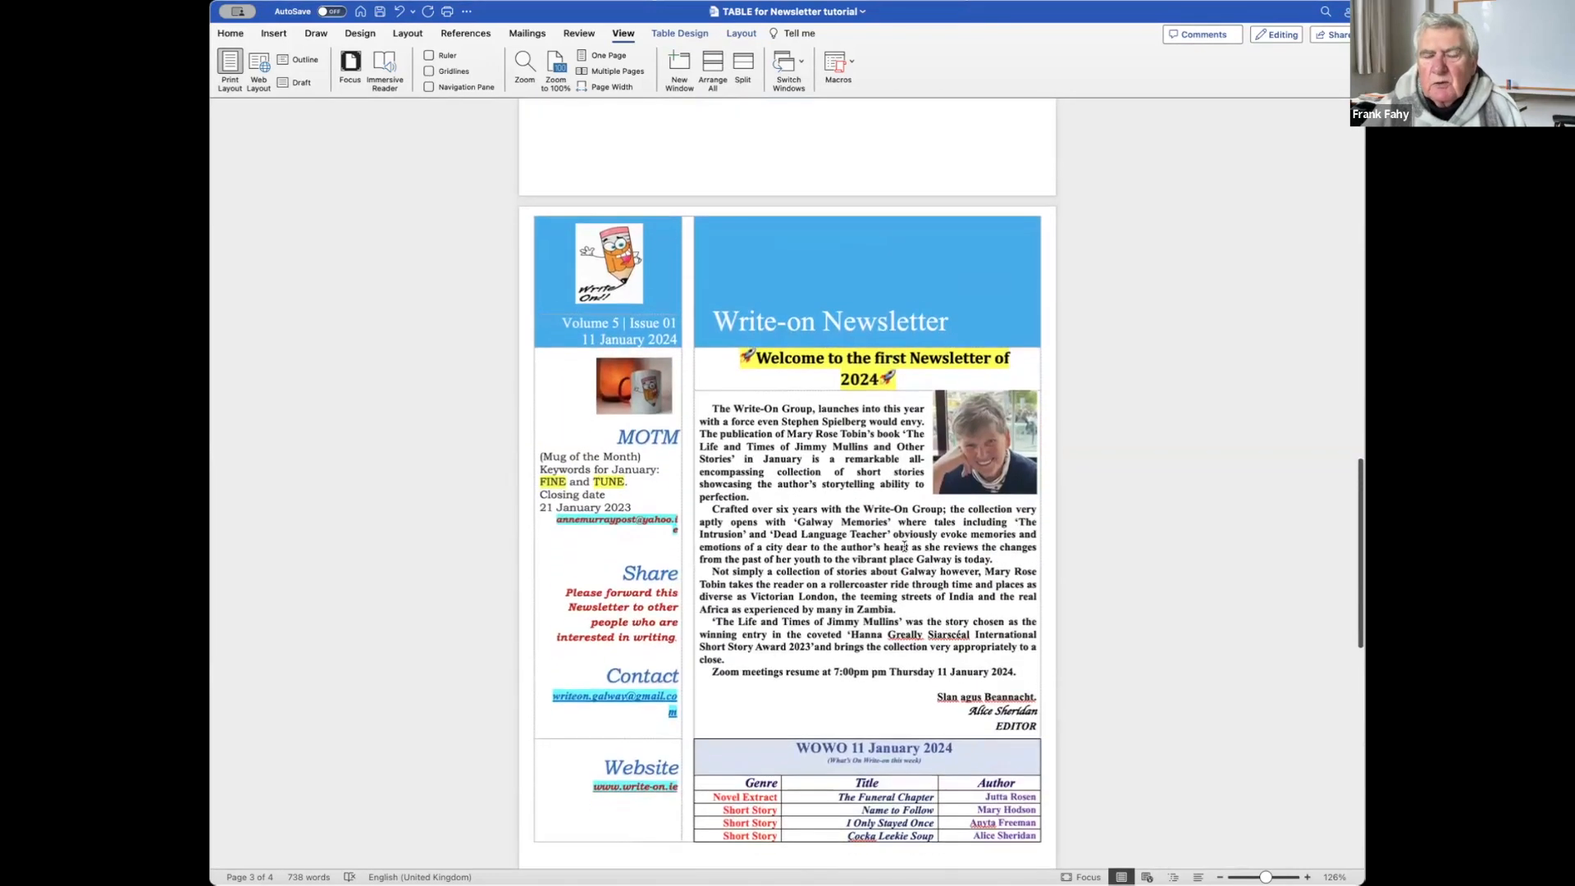
pyautogui.scroll(1, 904, 546)
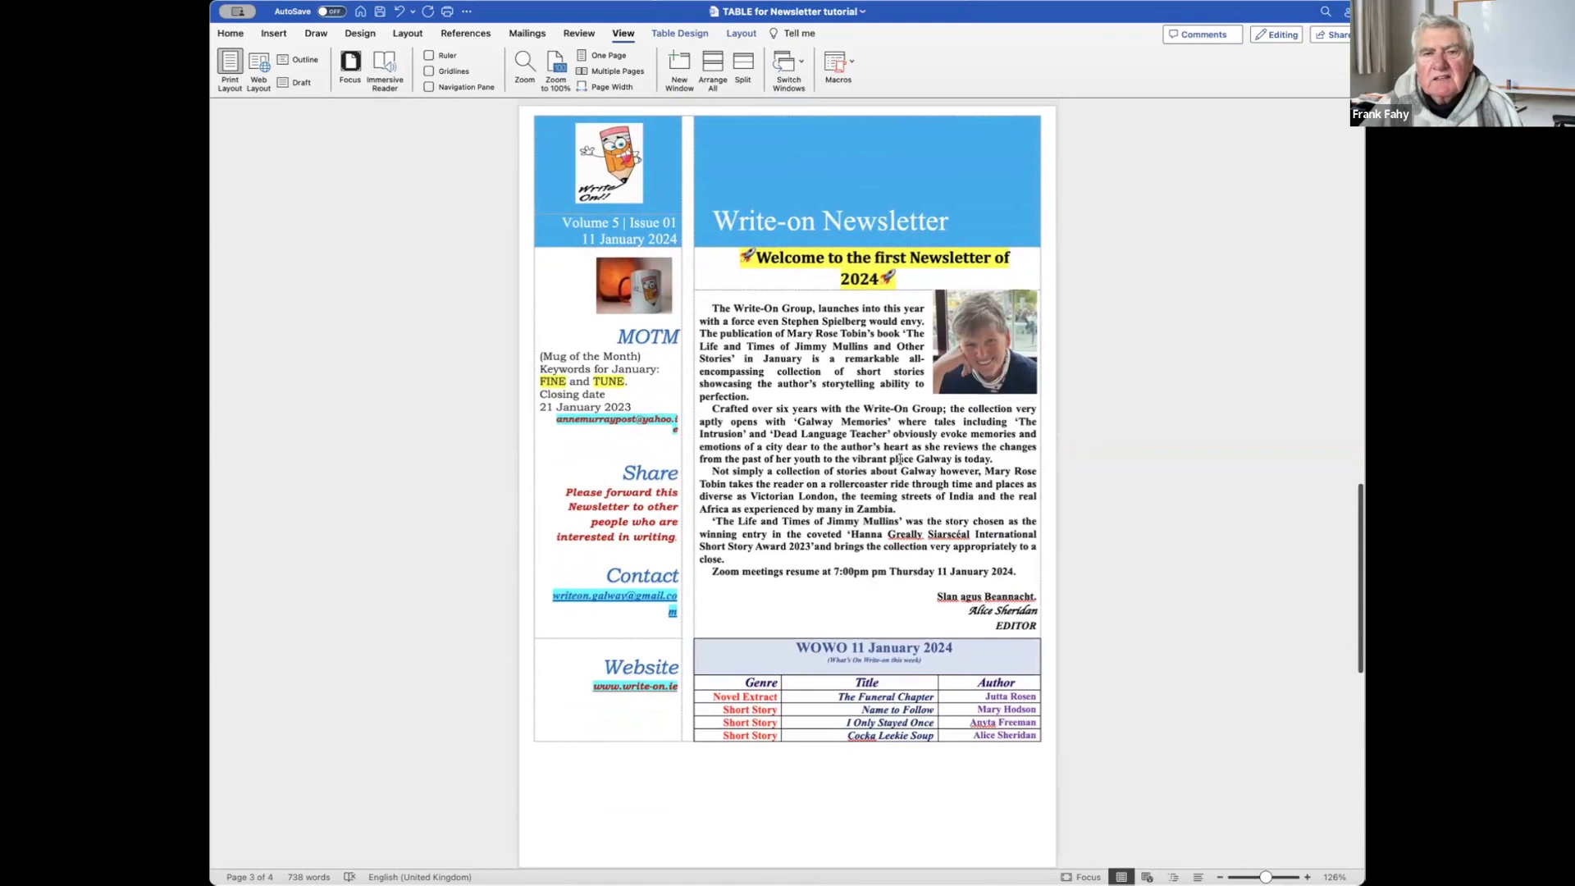
pyautogui.scroll(20, 900, 459)
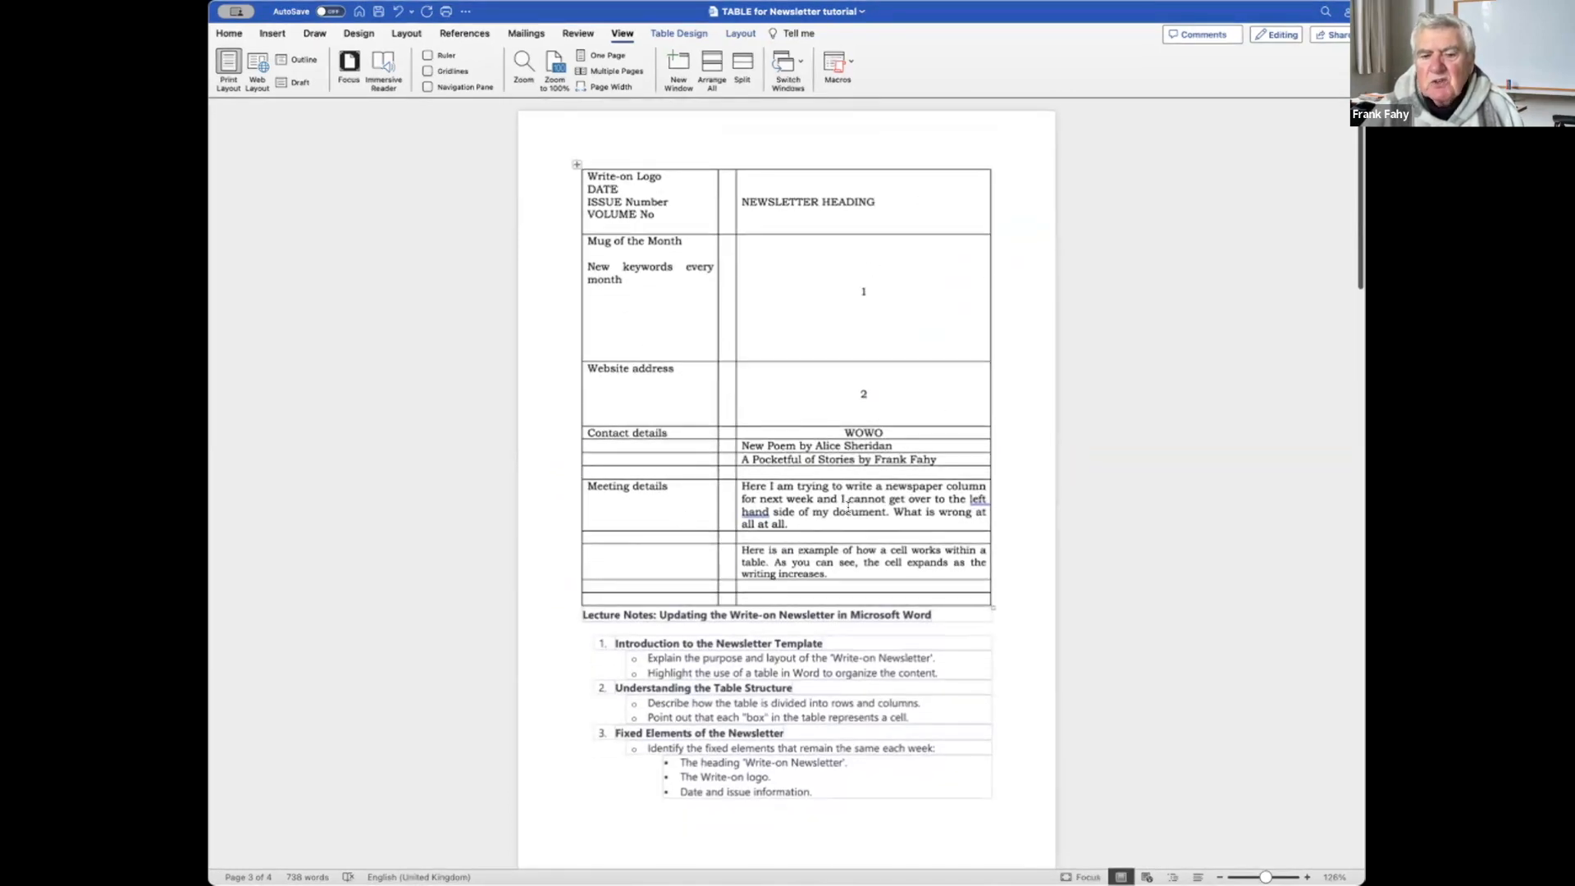
pyautogui.scroll(-20, 848, 507)
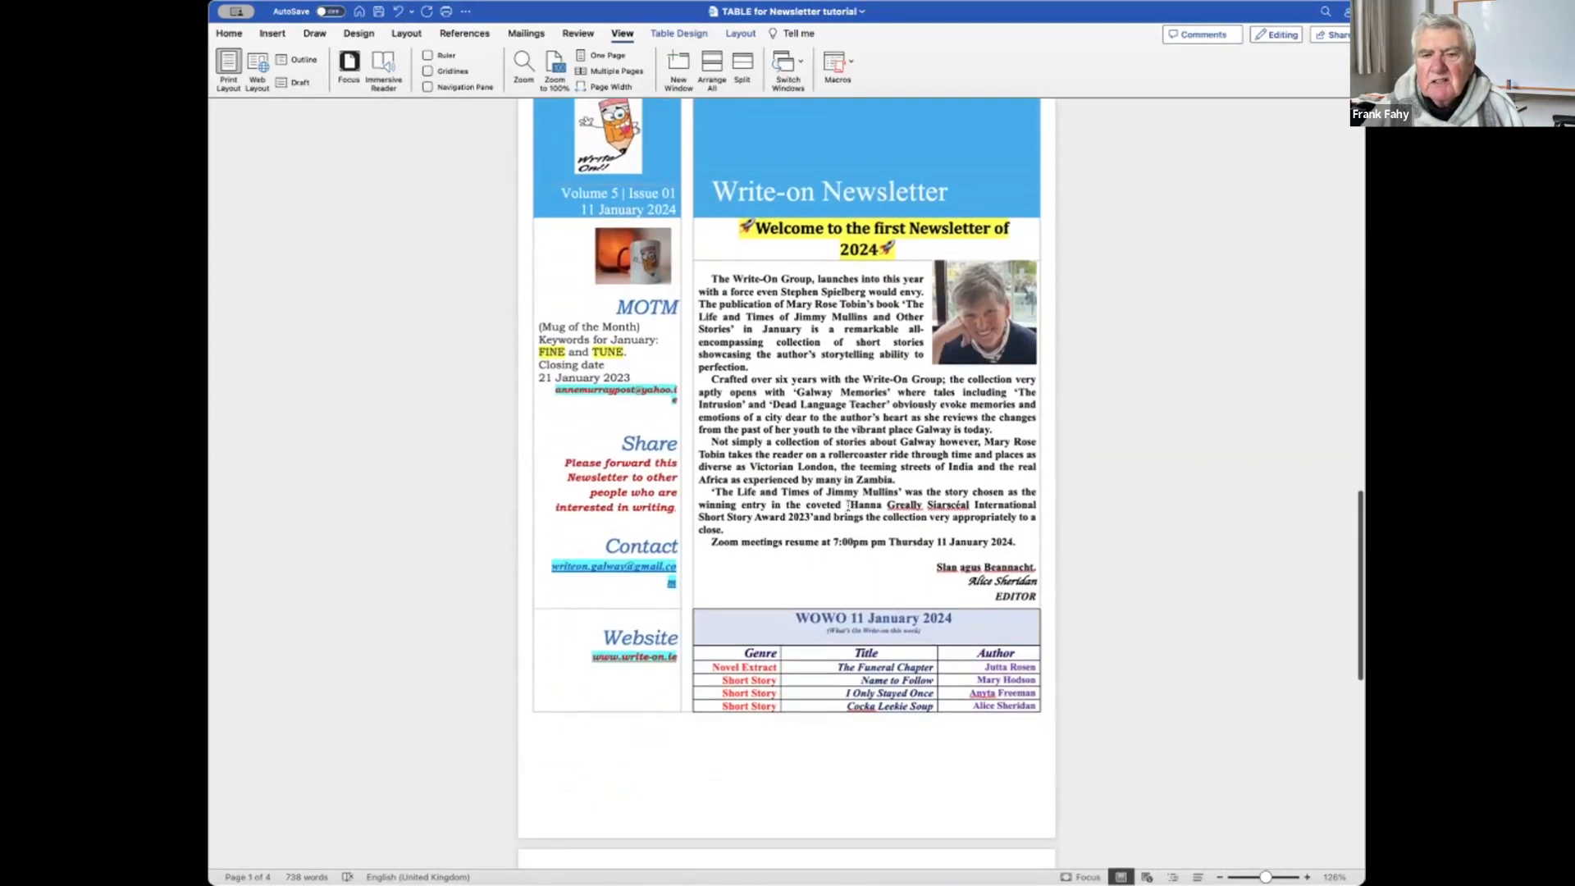
pyautogui.scroll(1, 849, 506)
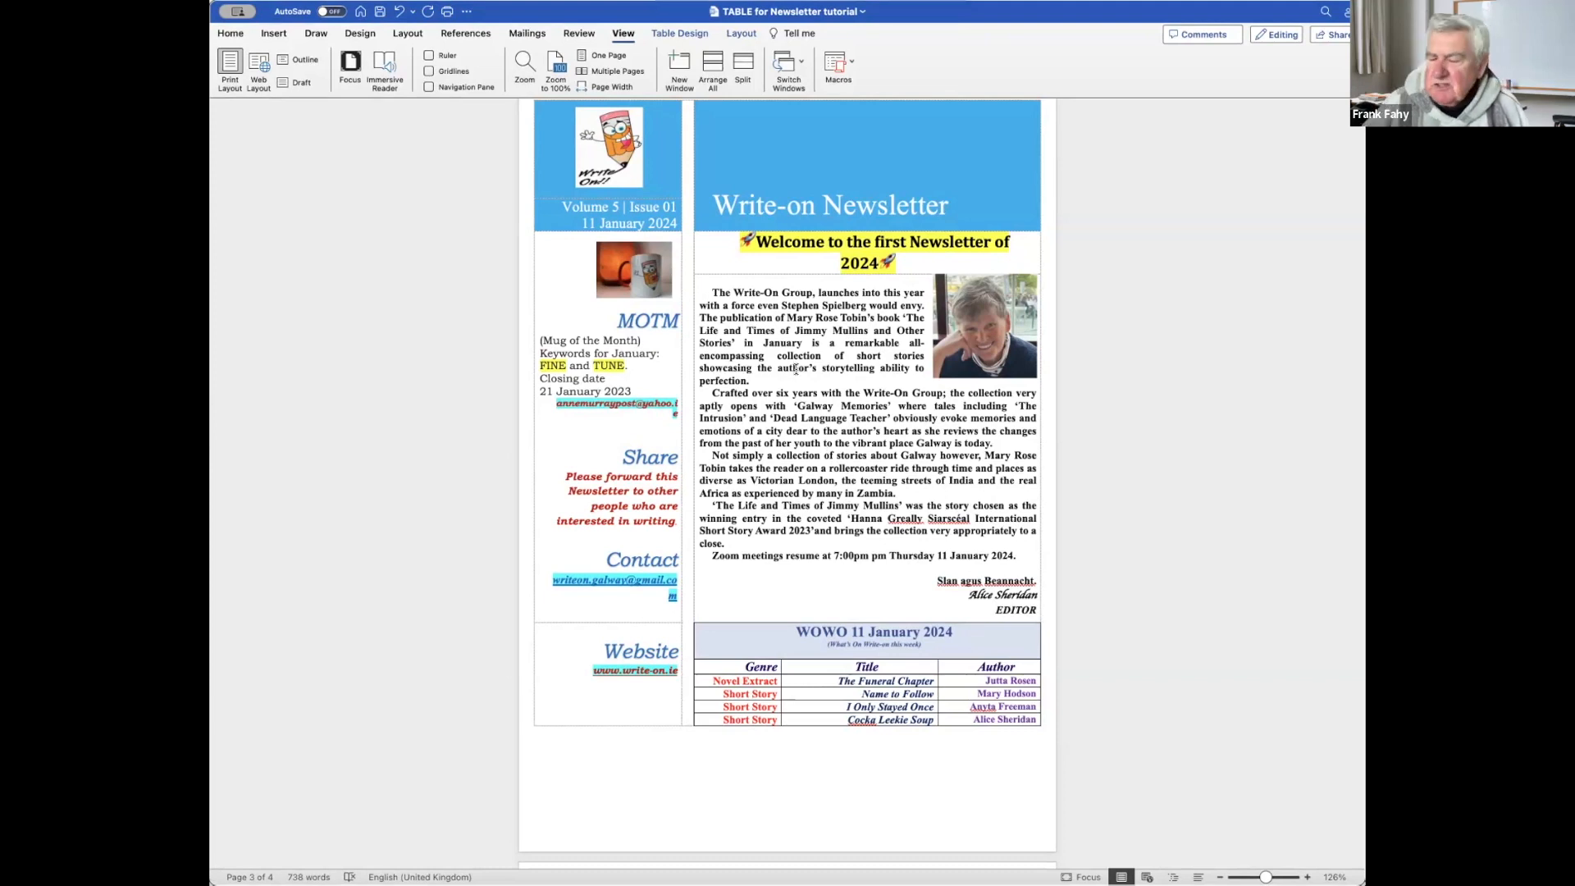
pyautogui.scroll(-1, 795, 369)
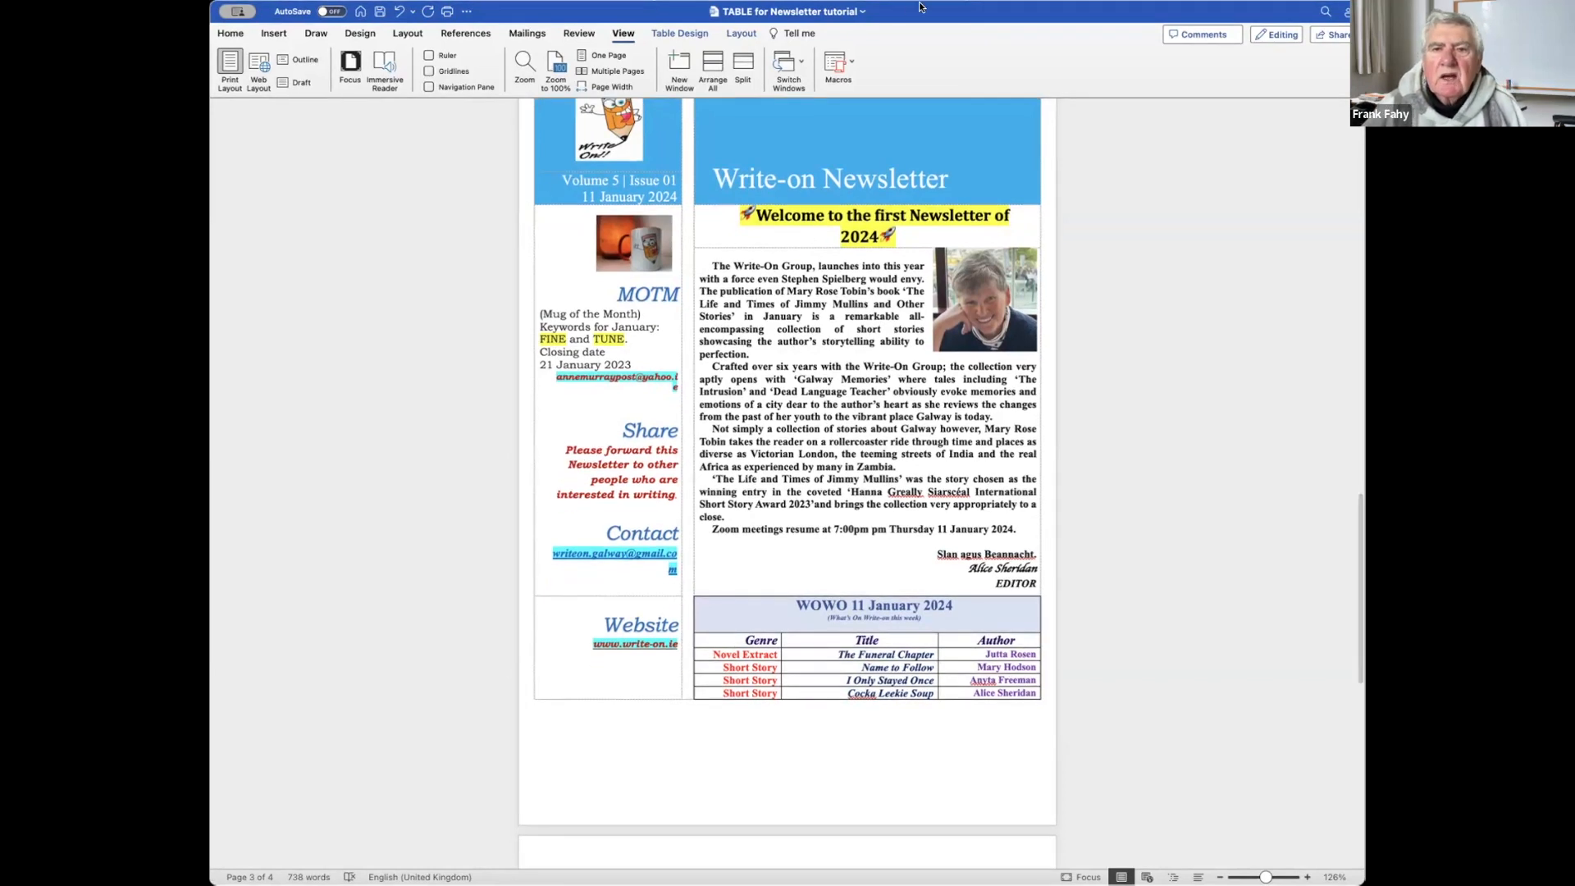
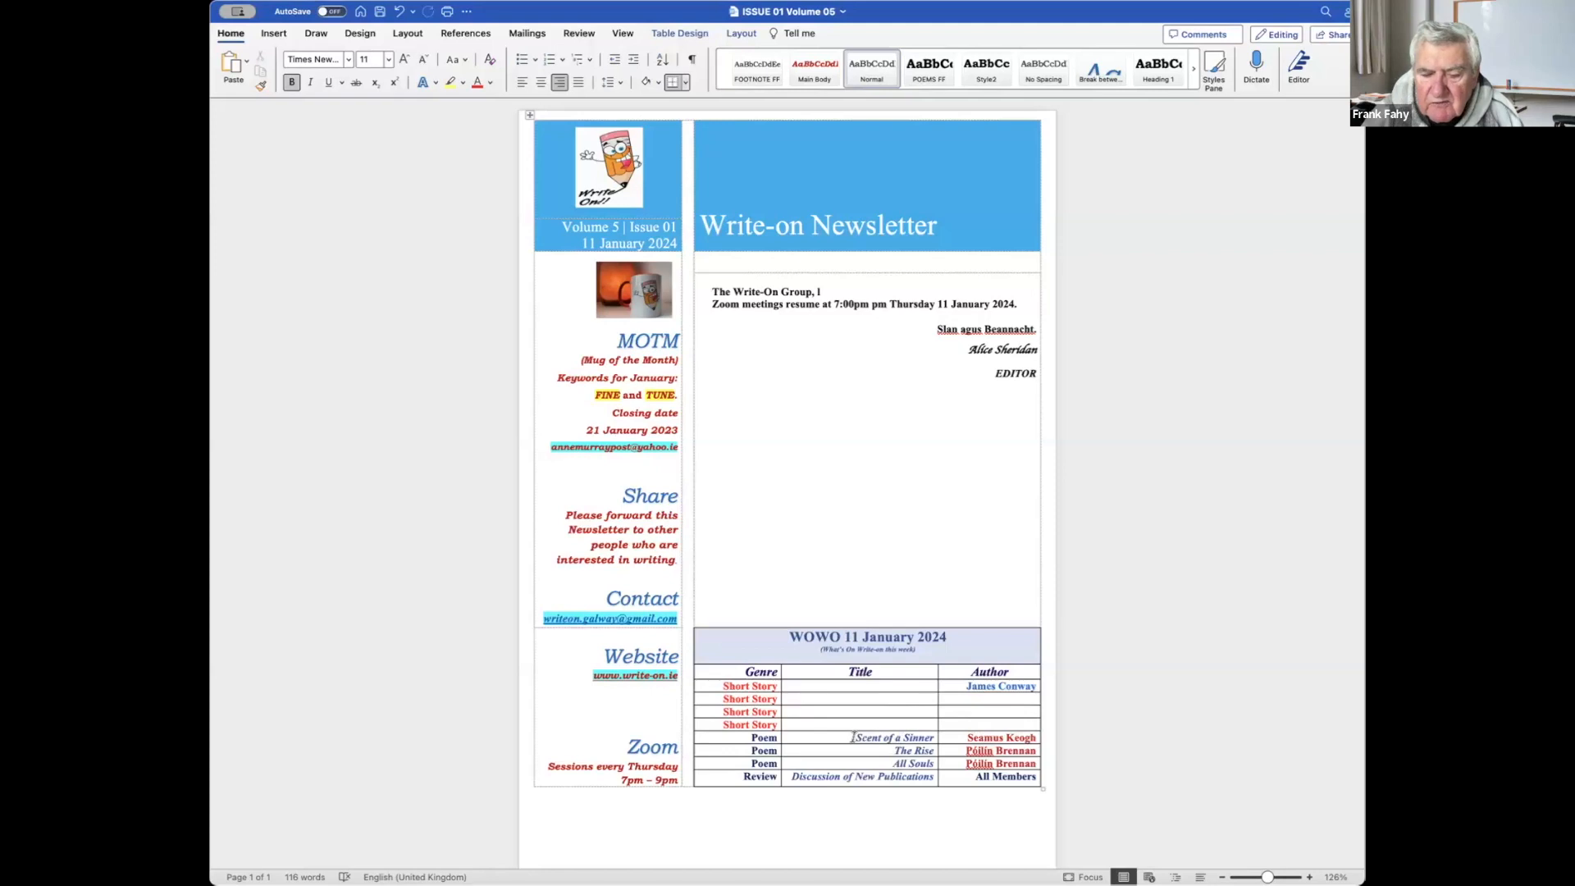
# Delete the poem title 'Scent of a Sinner' and its author from the WOWO table.
pyautogui.tripleClick(923, 743)
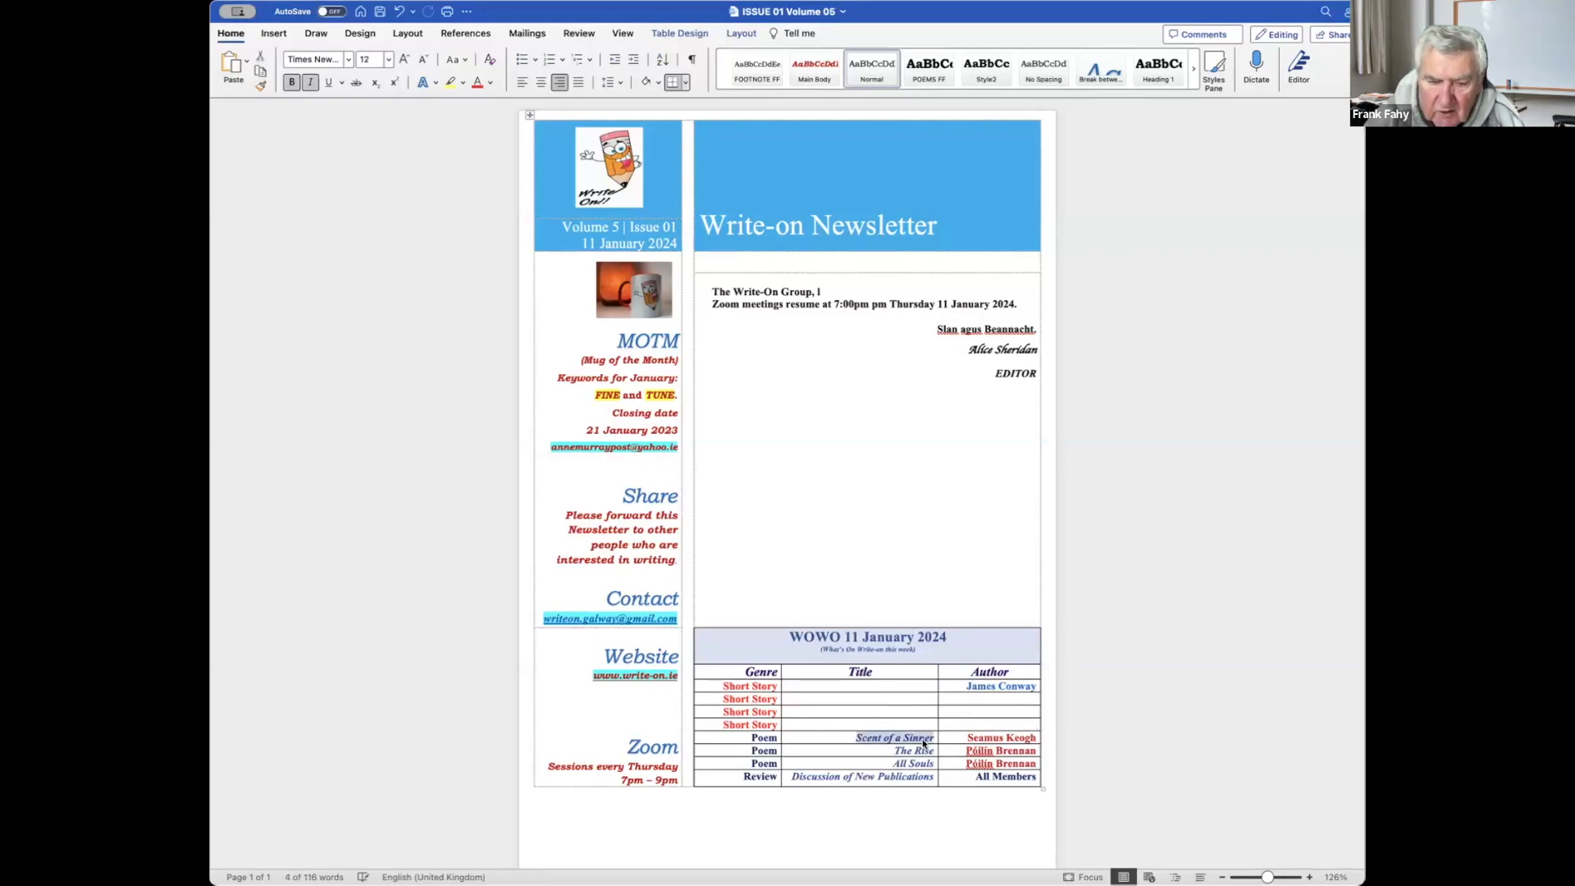
pyautogui.press('BackSpace')
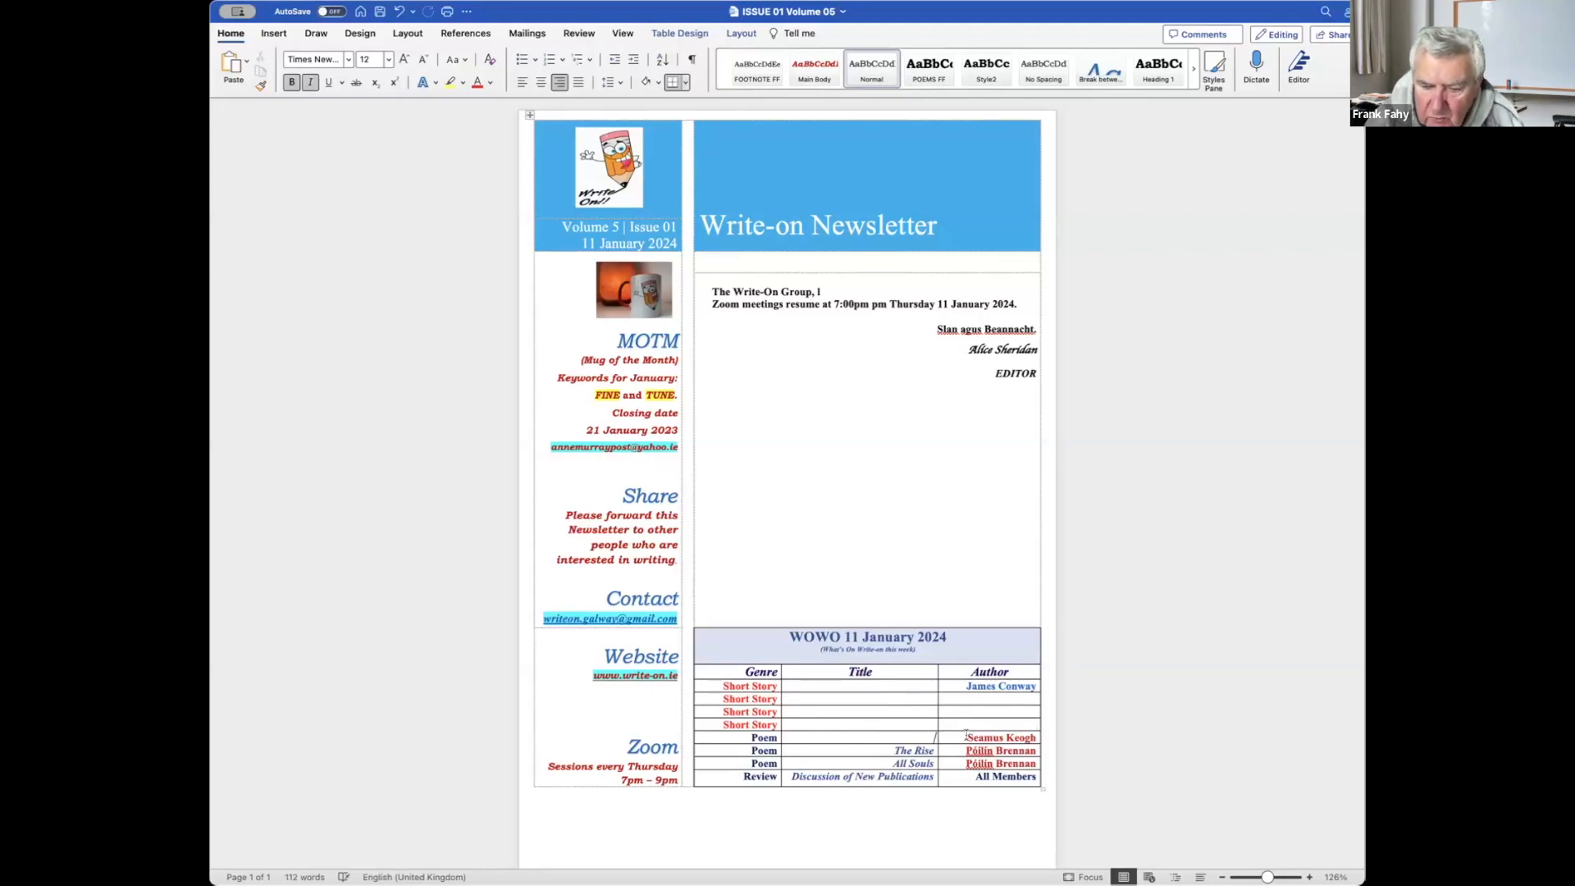
pyautogui.moveTo(1014, 733); pyautogui.dragTo(1037, 737)
pyautogui.press('BackSpace')
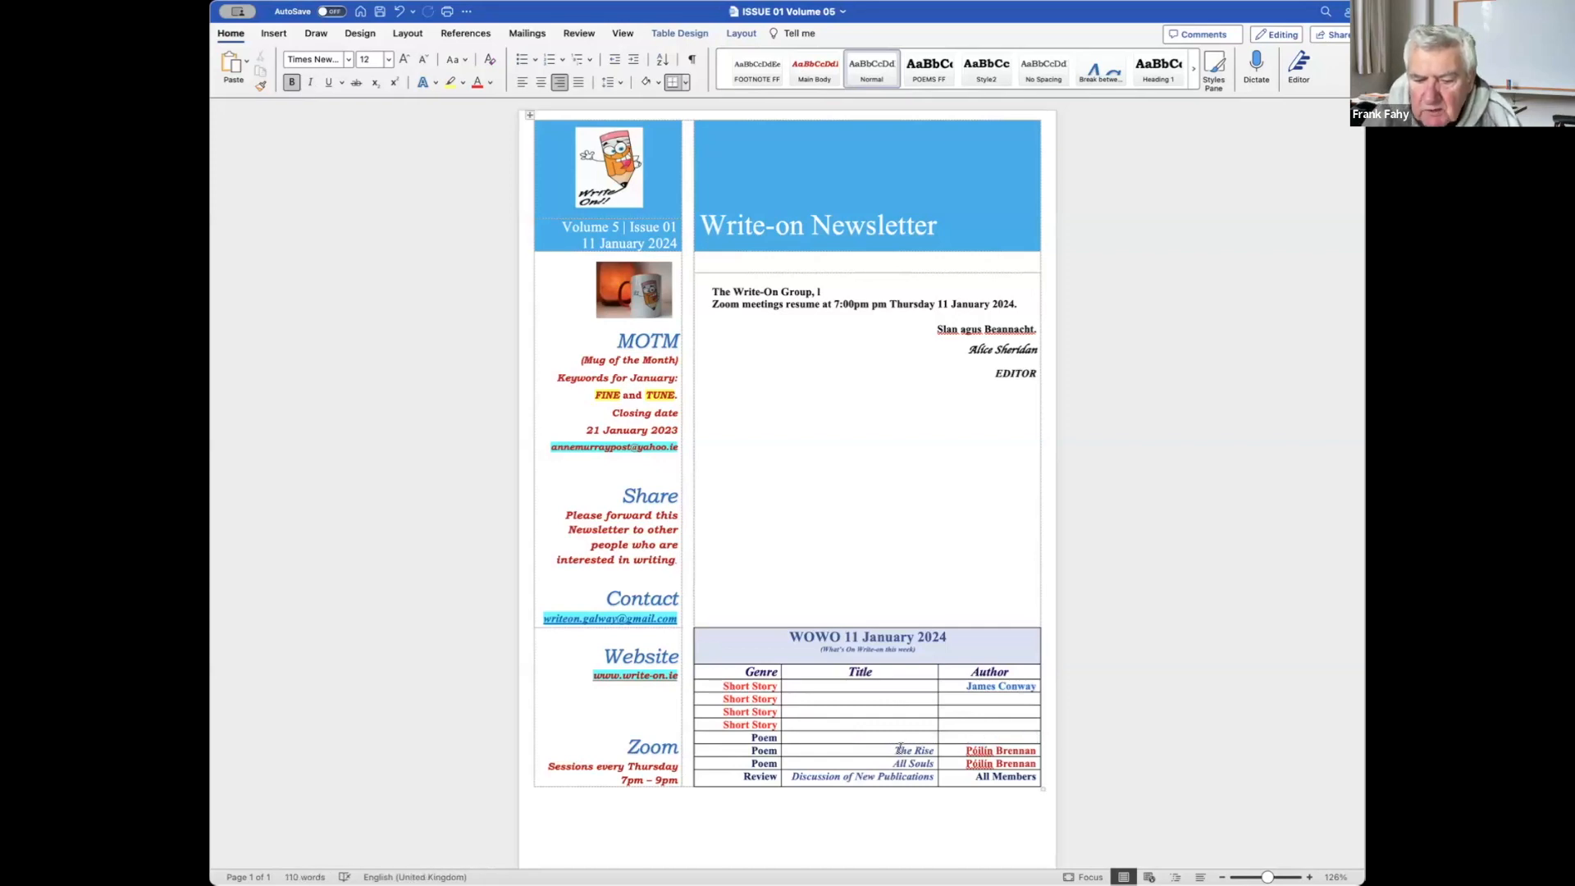
# Delete 'The Rise' with its author, and the poem title 'All Souls'.
pyautogui.moveTo(894, 750); pyautogui.dragTo(932, 750)
pyautogui.press('BackSpace')
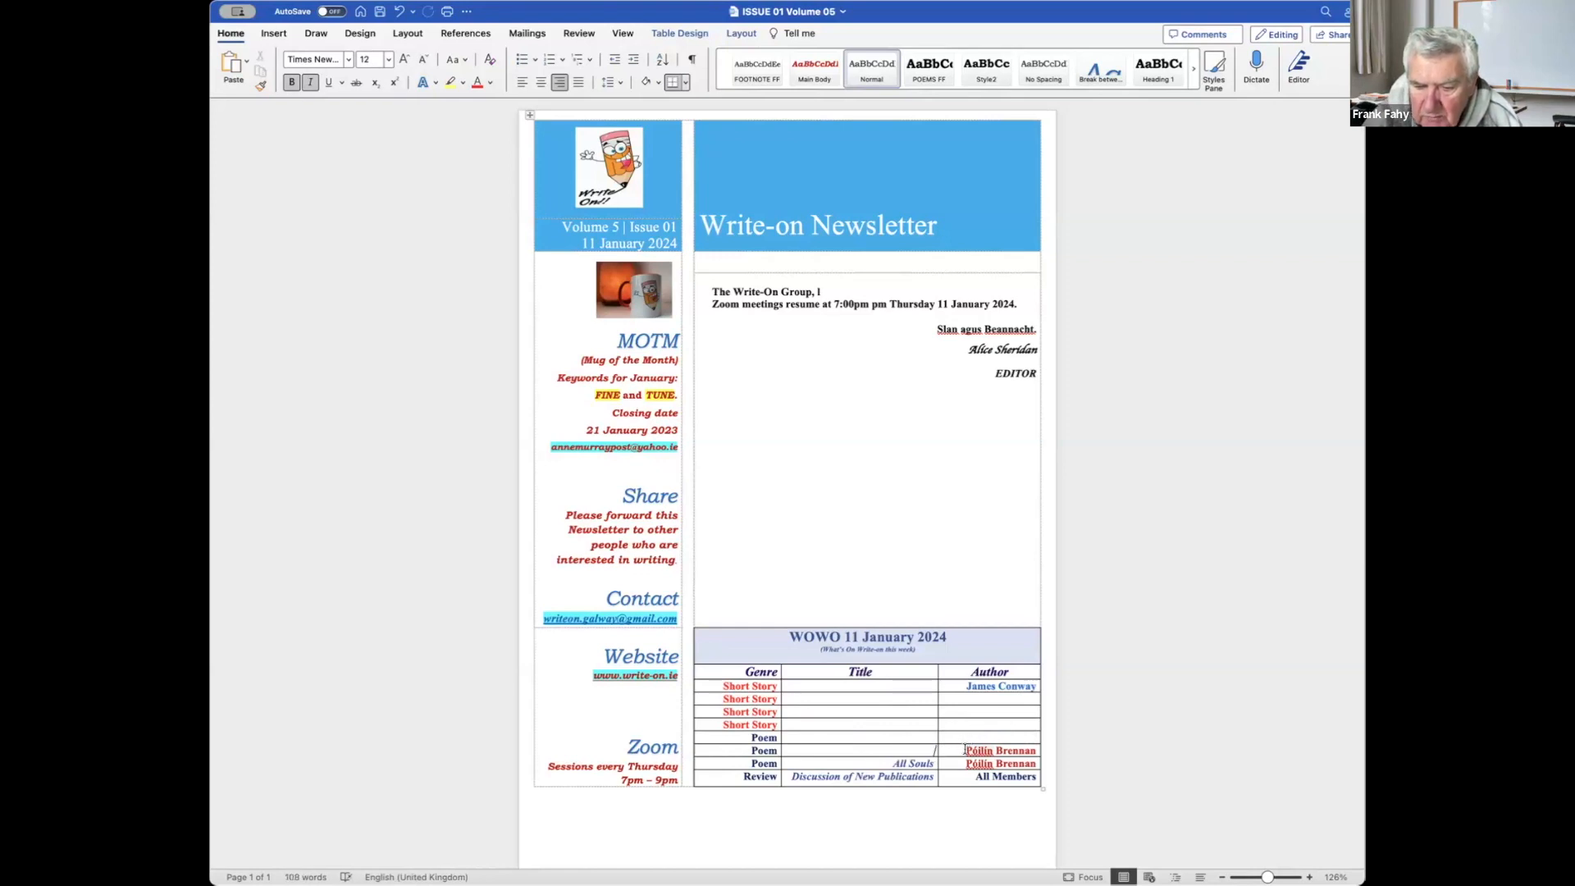
pyautogui.moveTo(977, 749); pyautogui.dragTo(1015, 755)
pyautogui.press('BackSpace')
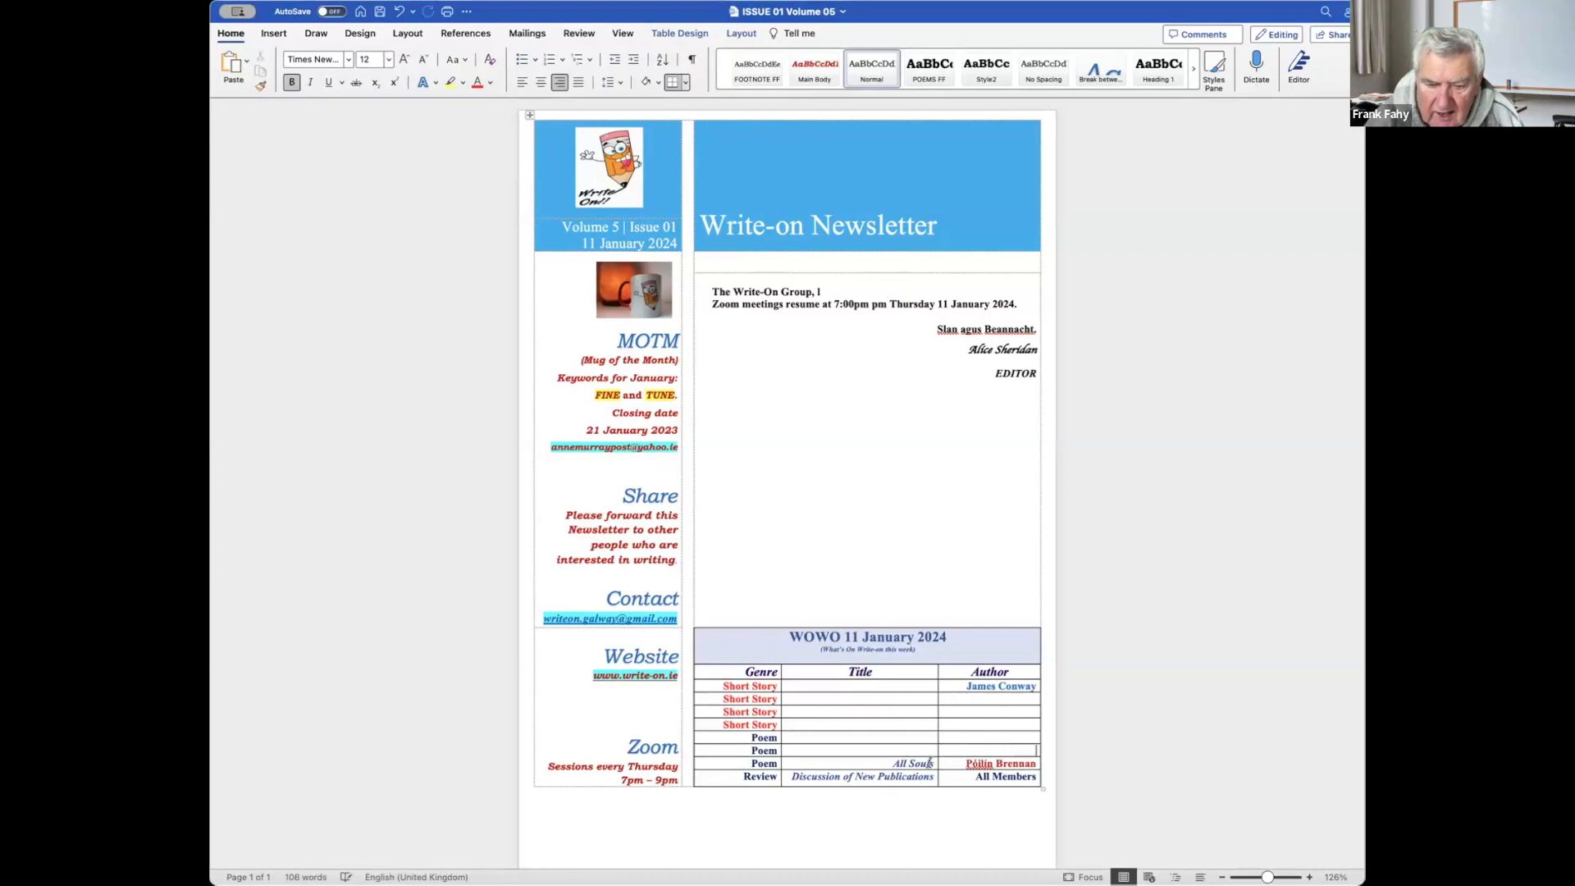
pyautogui.moveTo(890, 763); pyautogui.dragTo(928, 770)
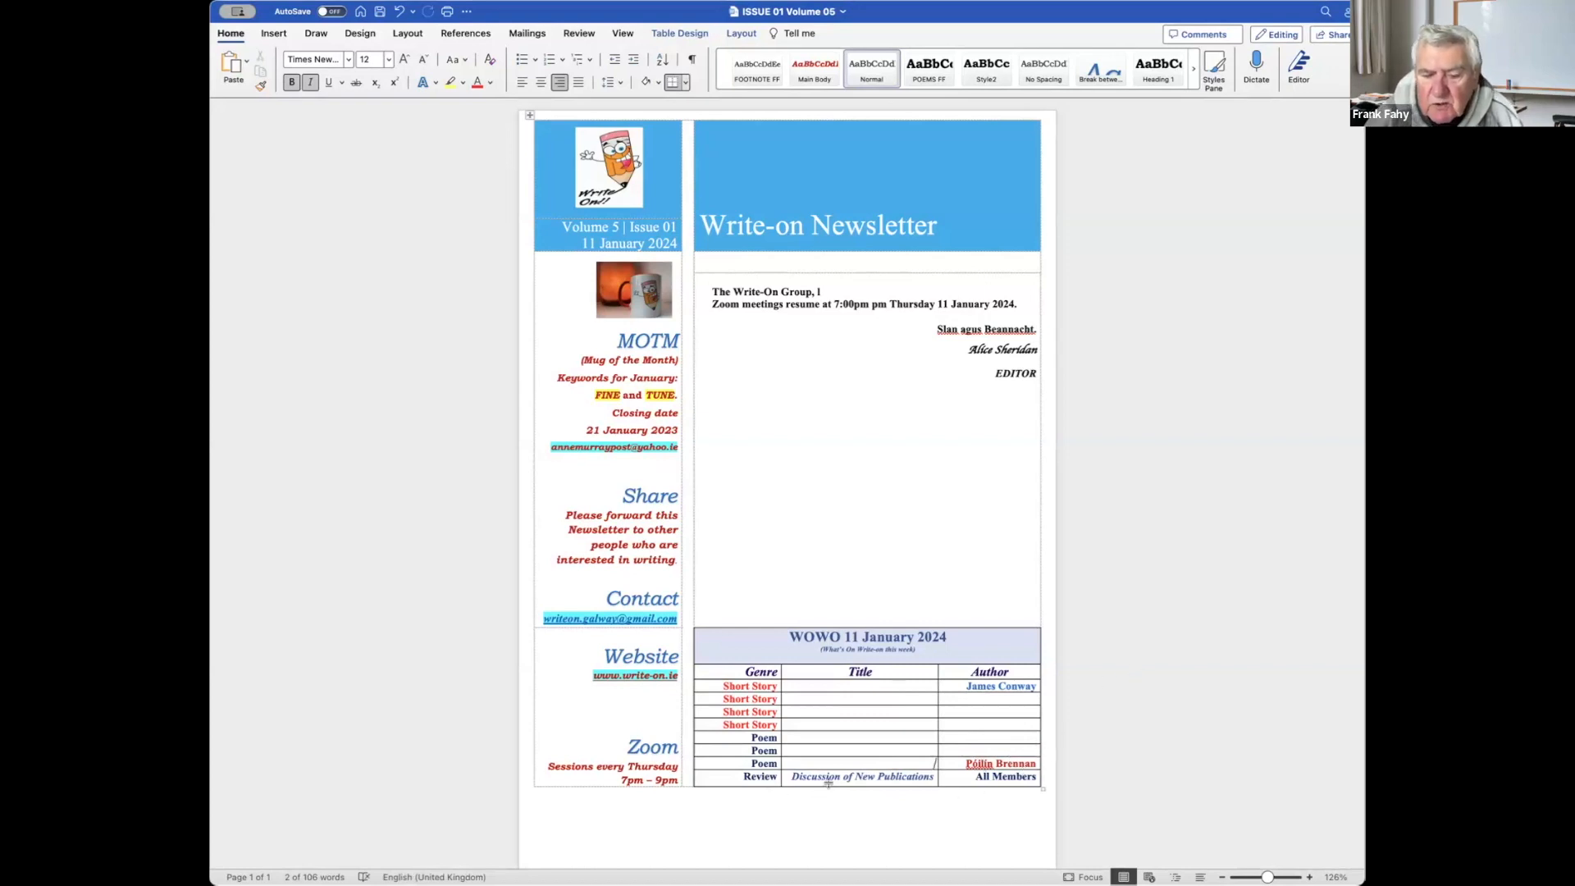
pyautogui.press('Delete')
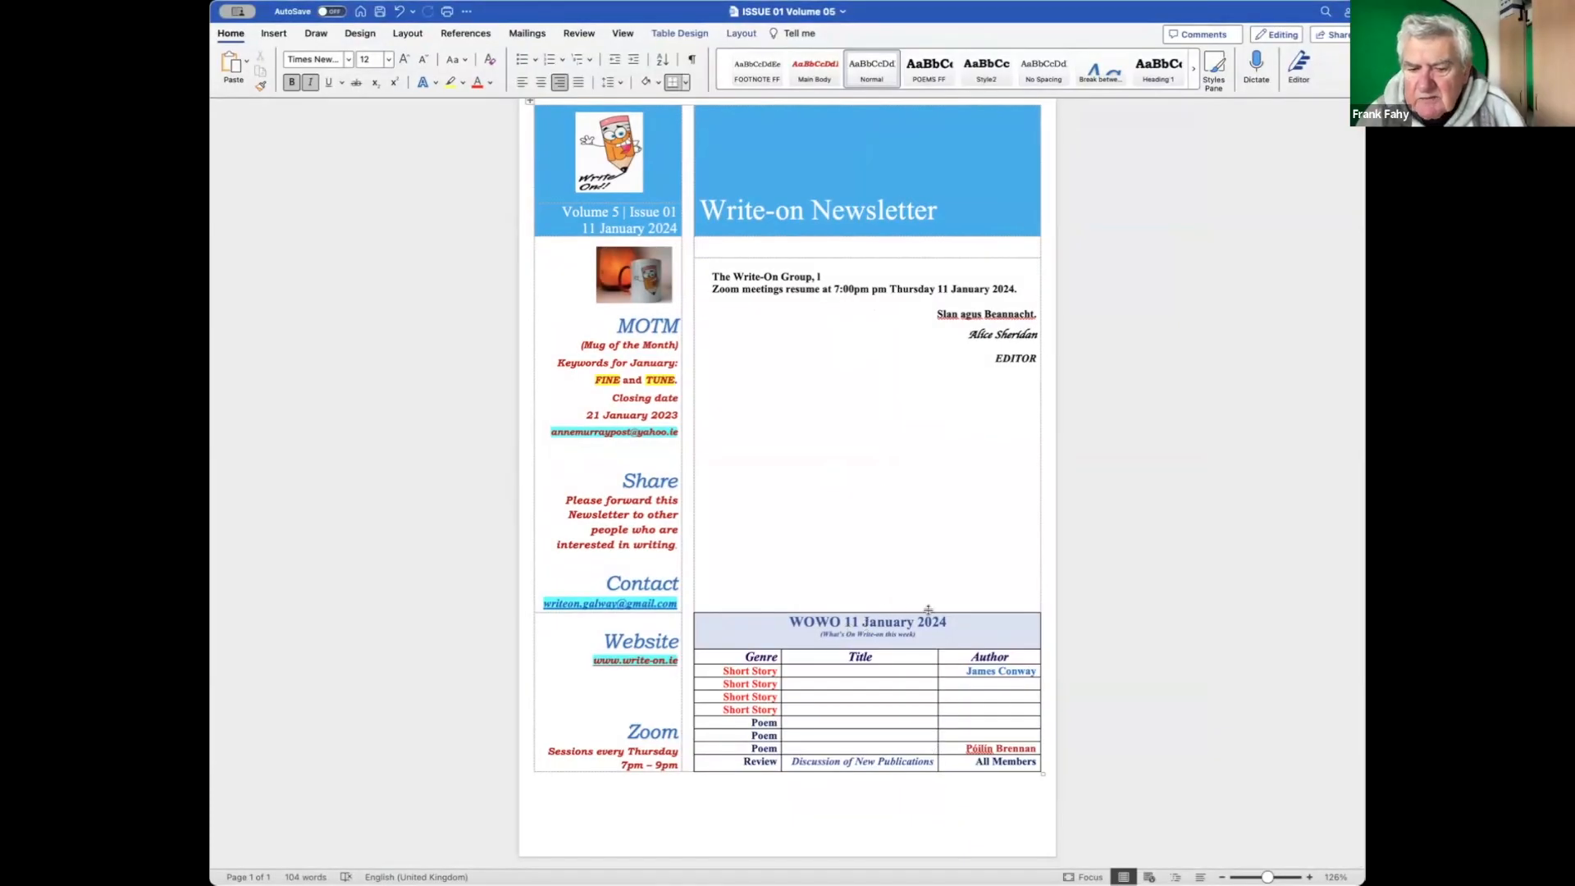
# Change the WOWO heading date to 18 January 2024 and the sidebar issue number to 02.
pyautogui.click(885, 627)
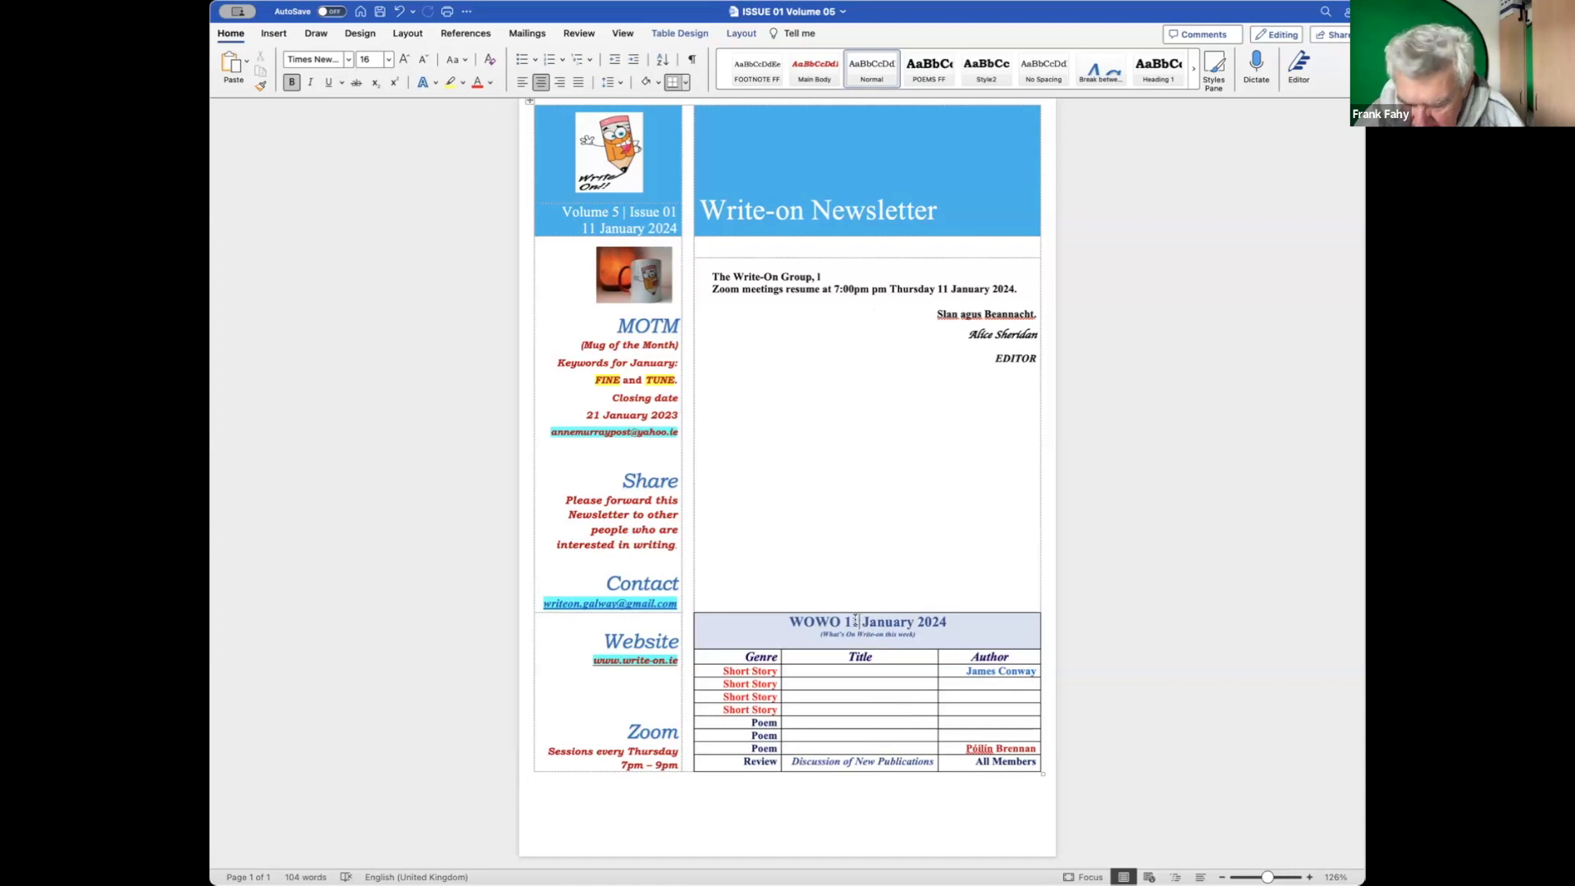
pyautogui.press('BackSpace')
pyautogui.write('8')
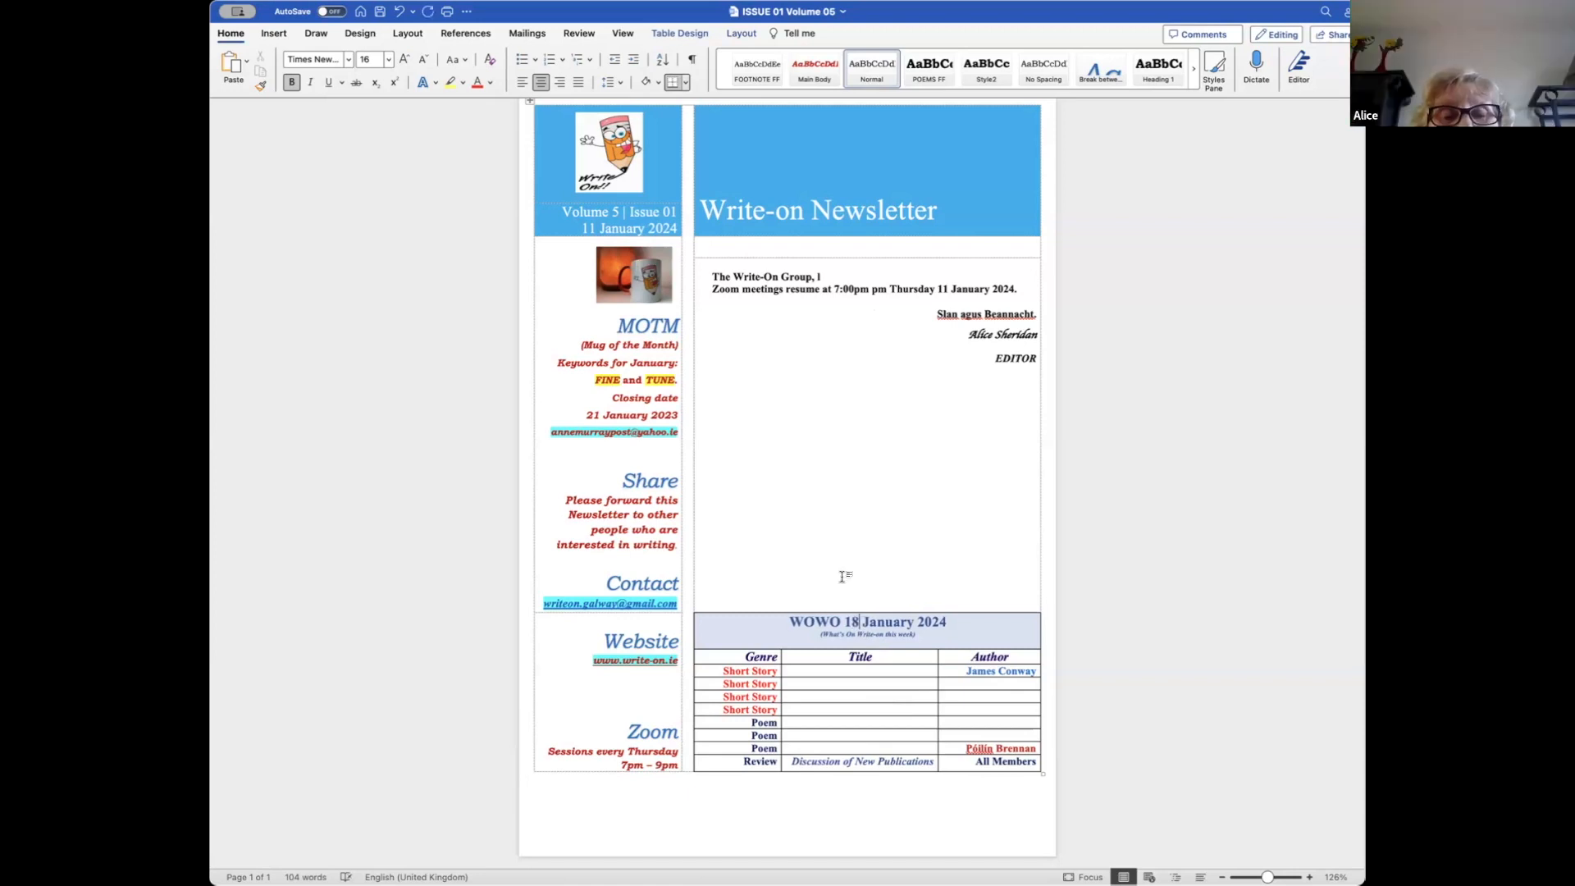
pyautogui.click(673, 211)
pyautogui.press('BackSpace')
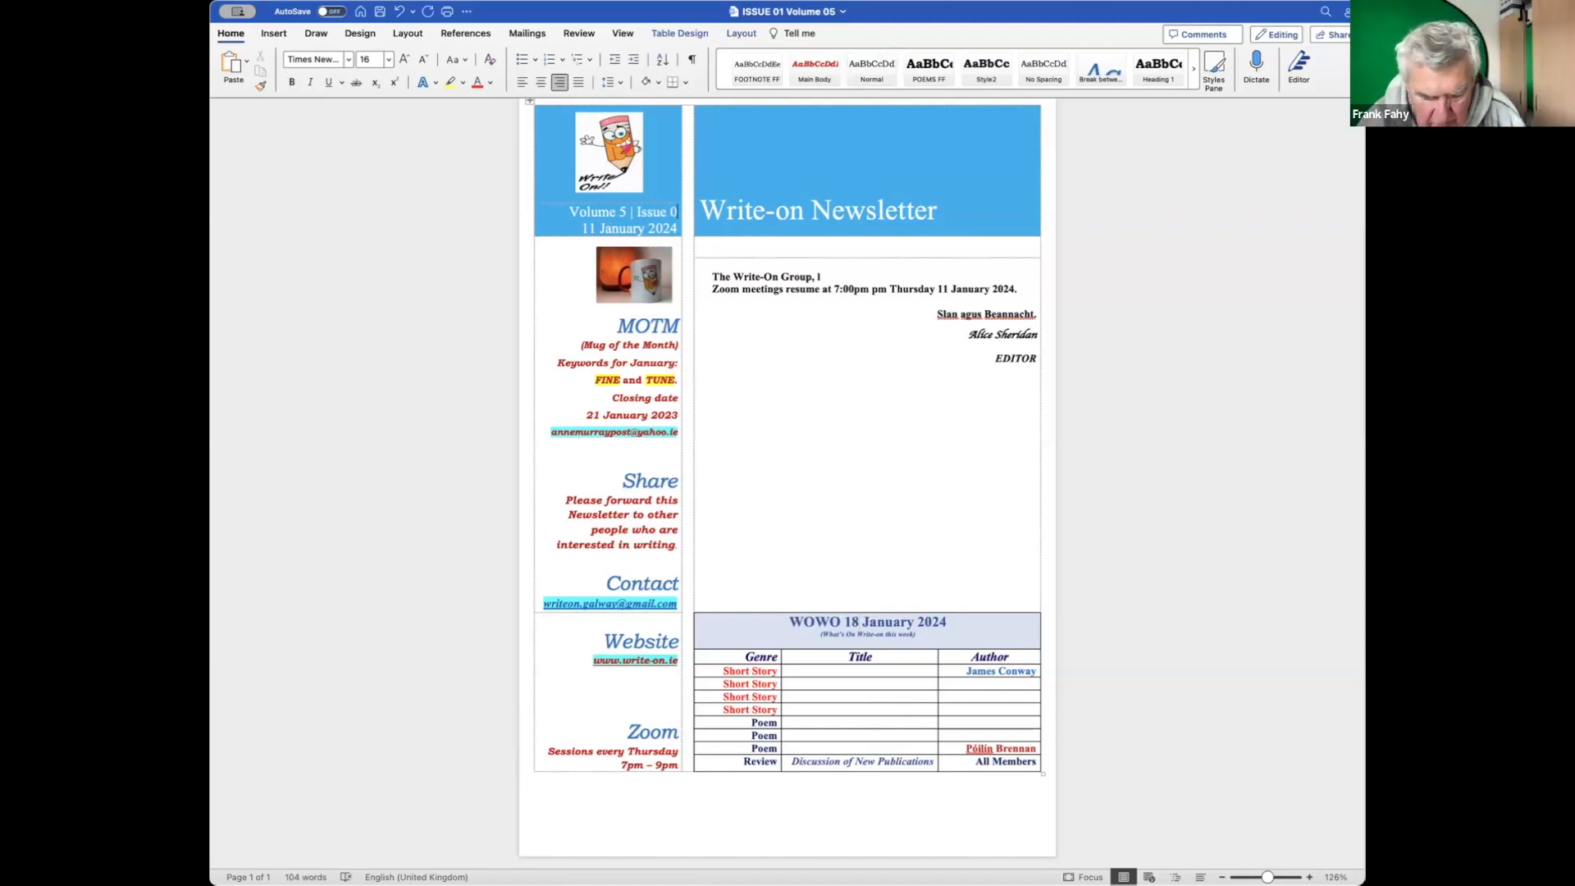
pyautogui.write('2 1')
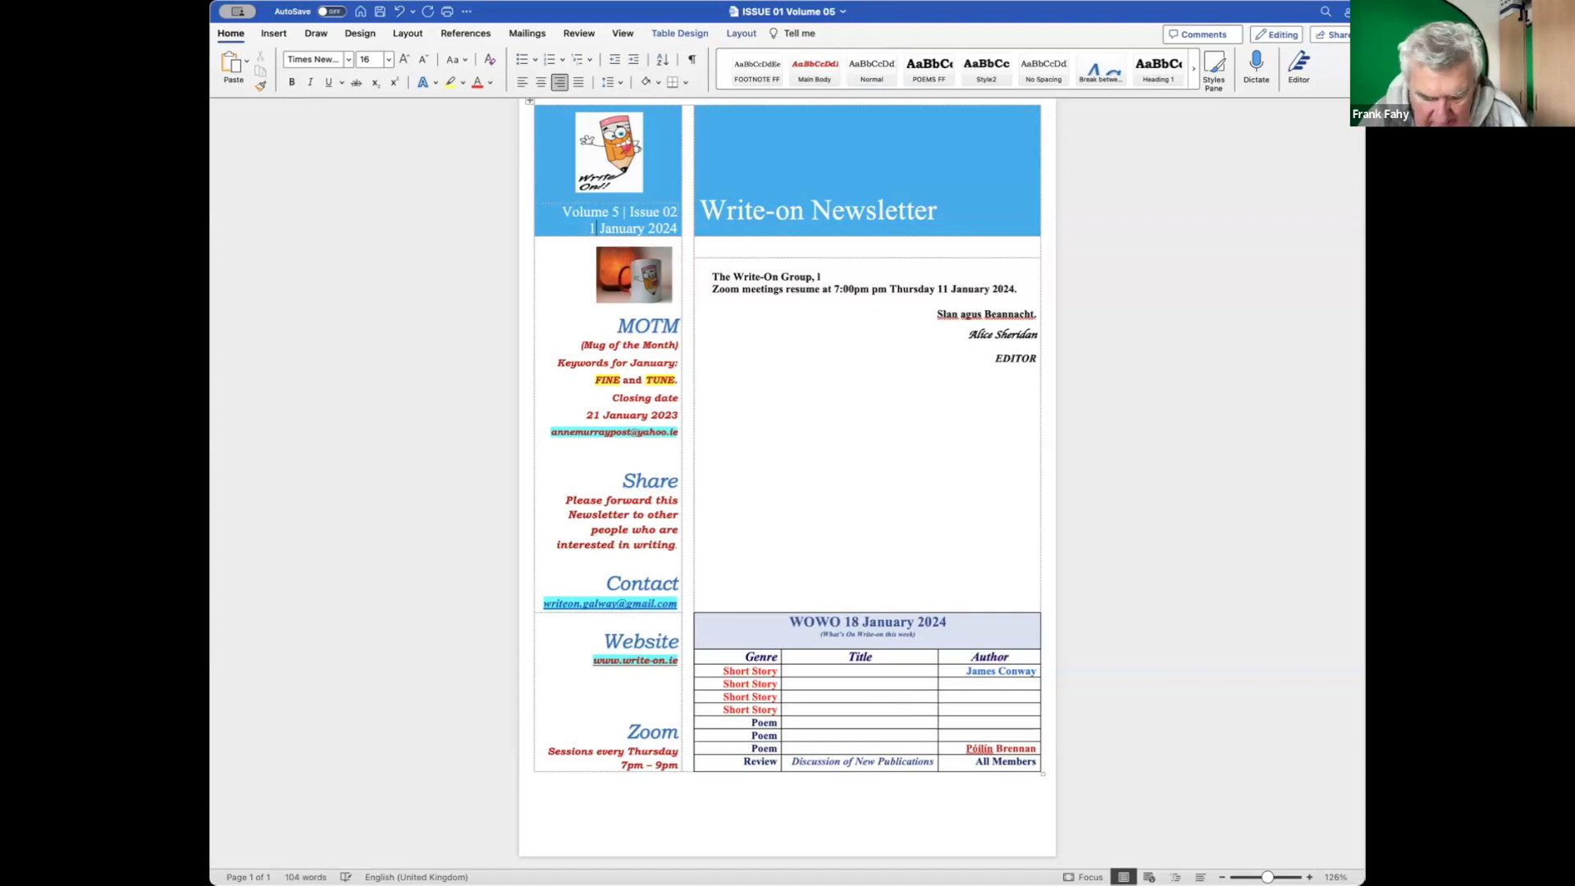
pyautogui.write('8')
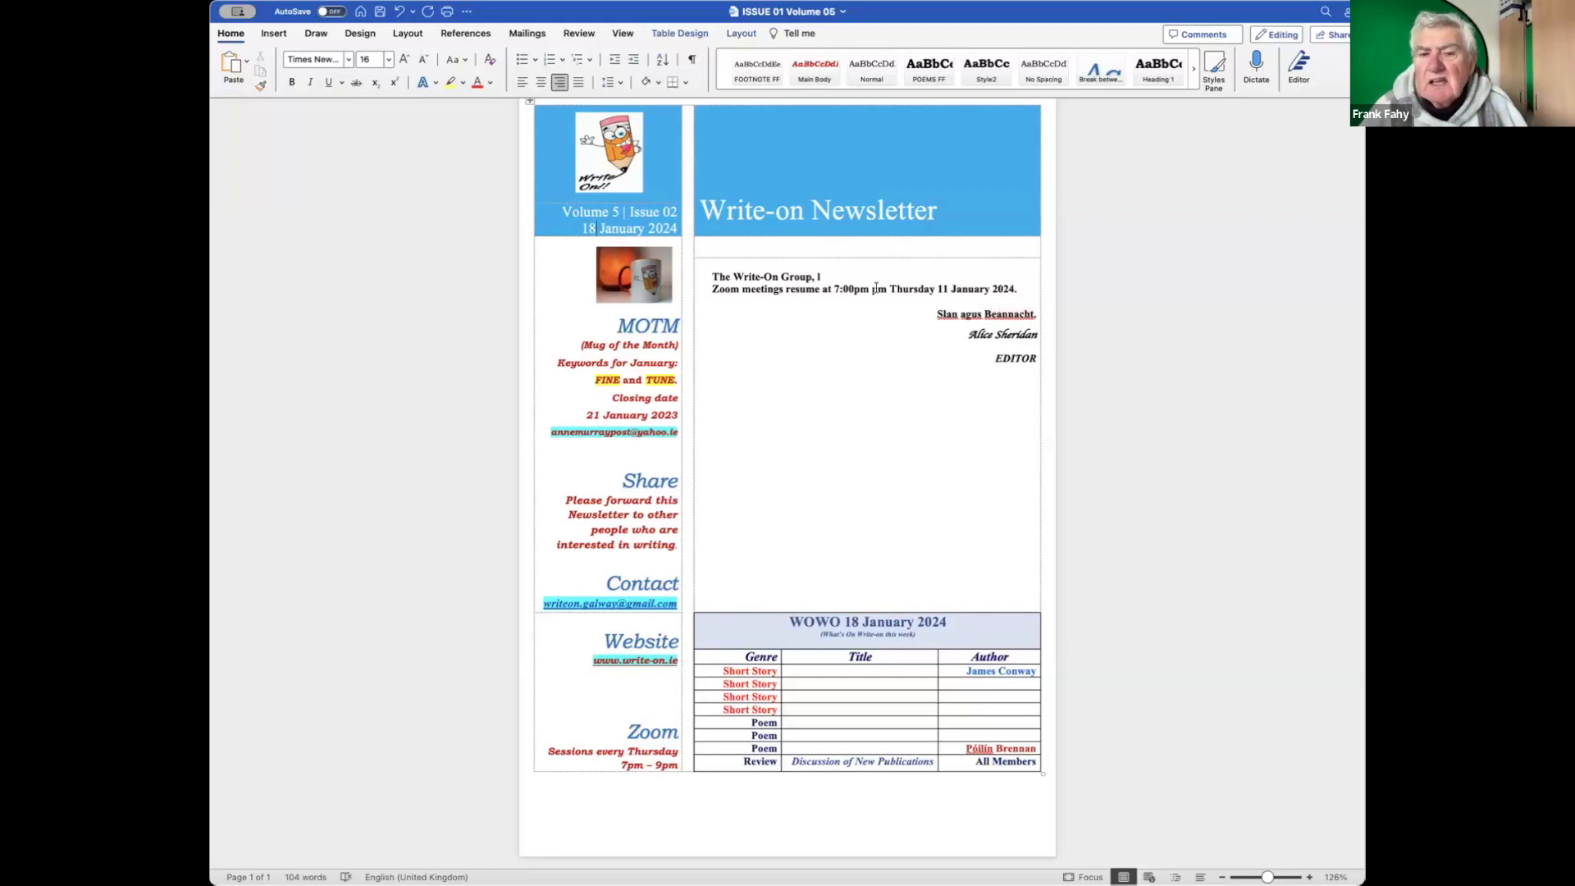
pyautogui.click(787, 244)
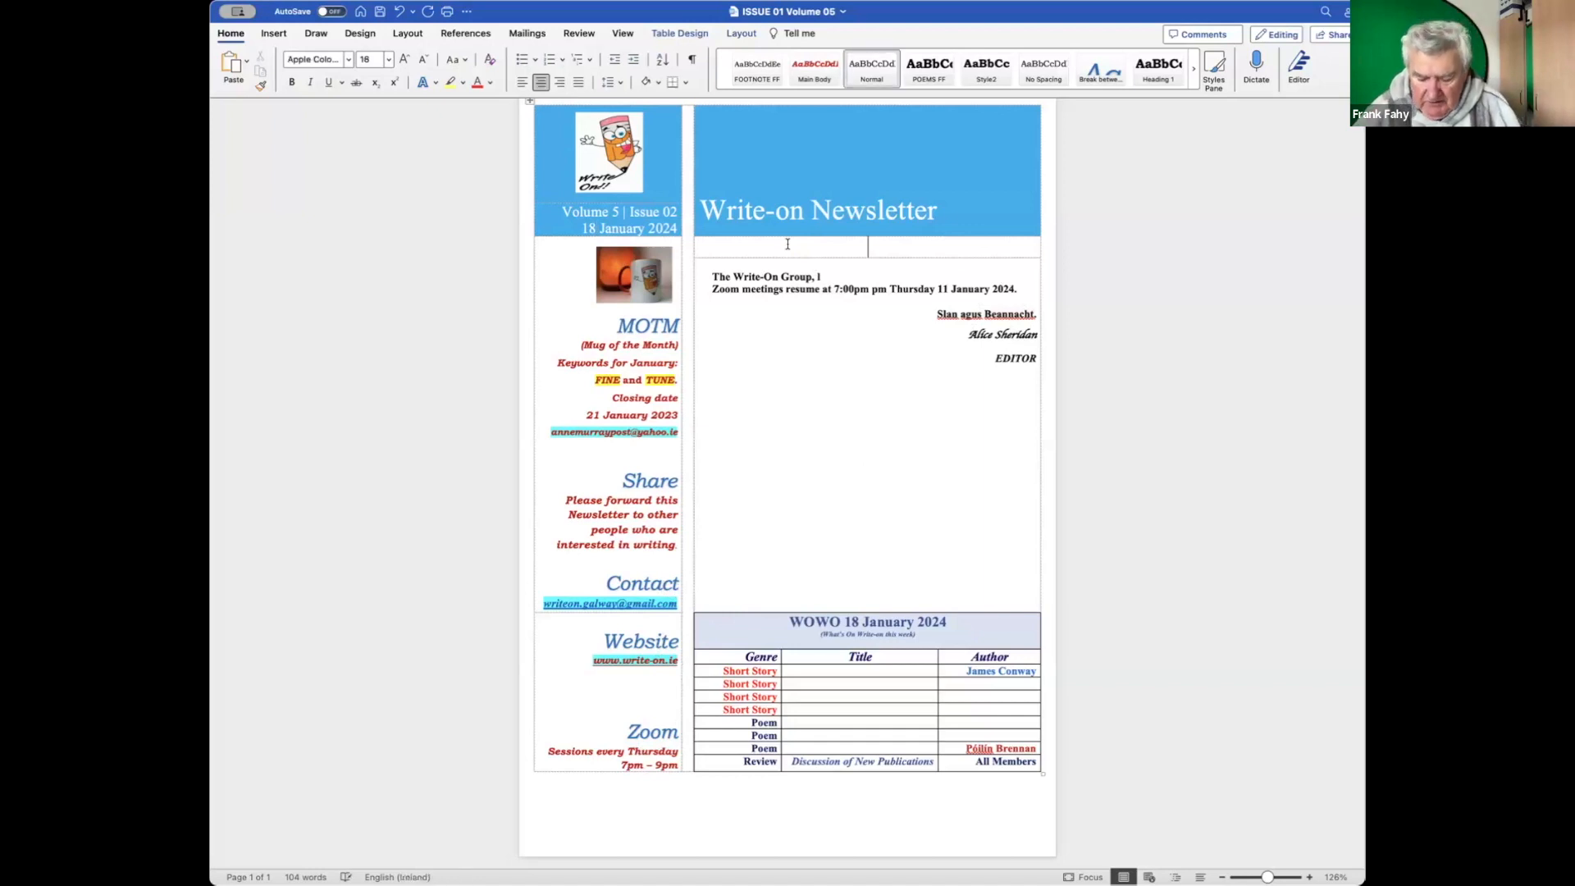
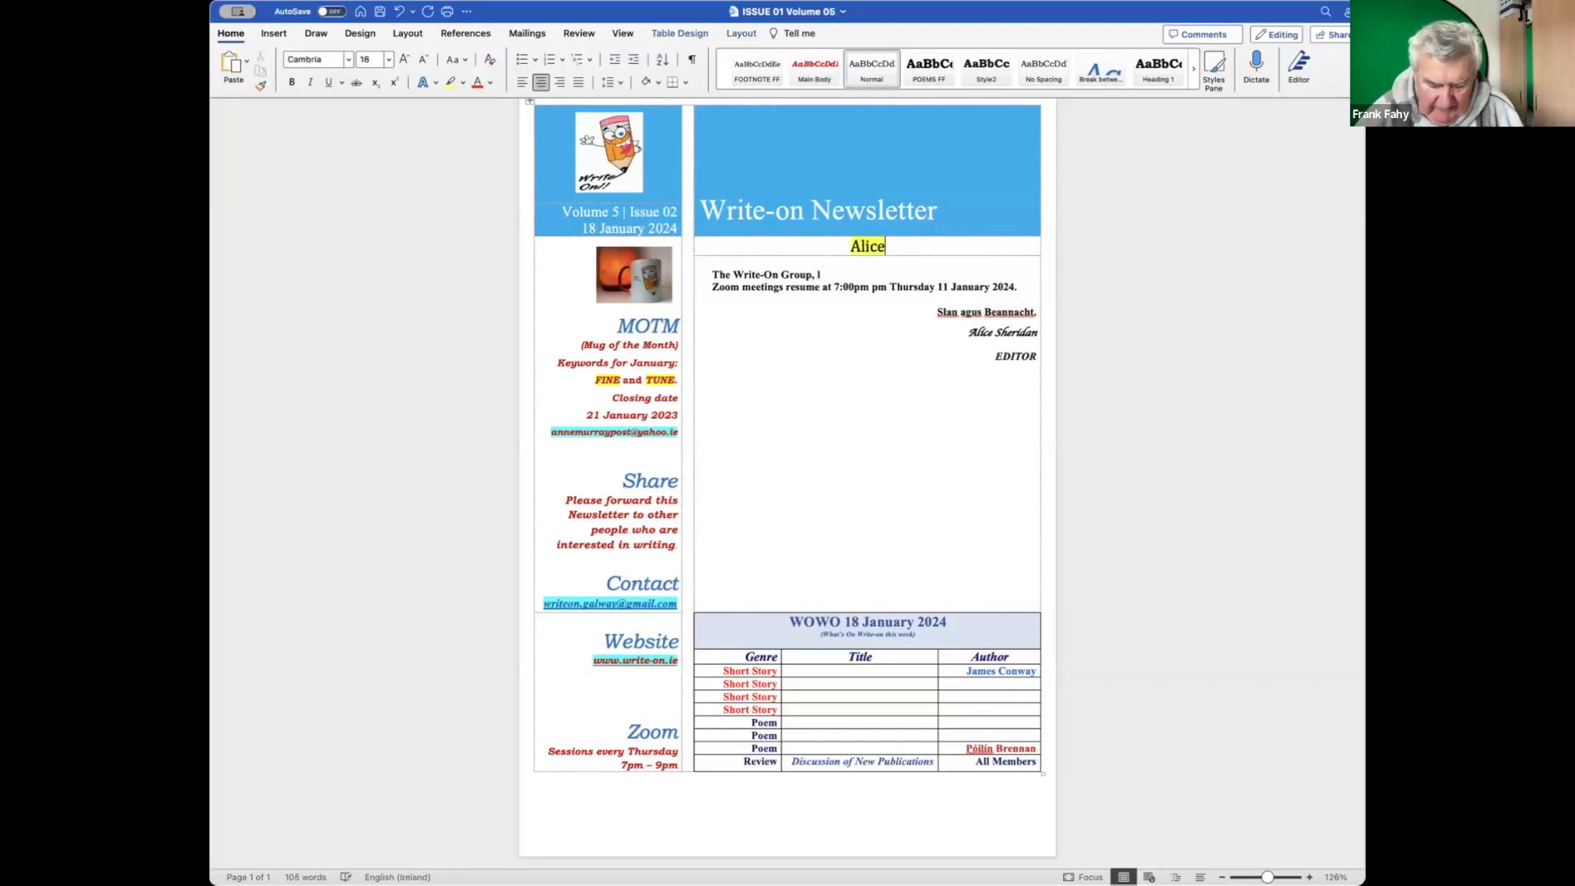
pyautogui.write("'s ")
pyautogui.write('Heading')
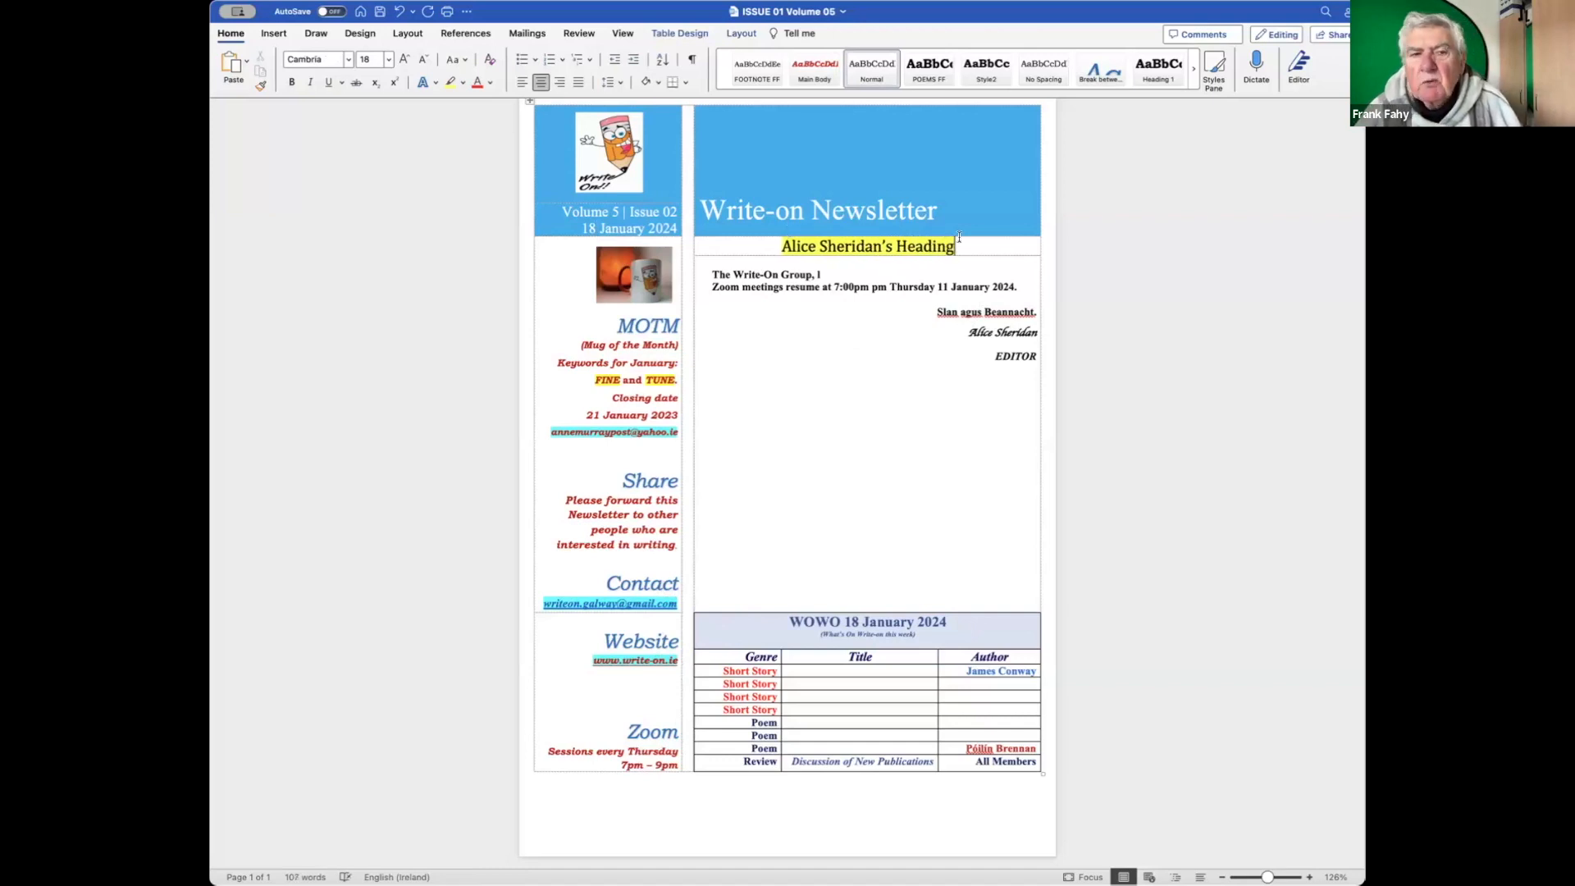
pyautogui.click(462, 83)
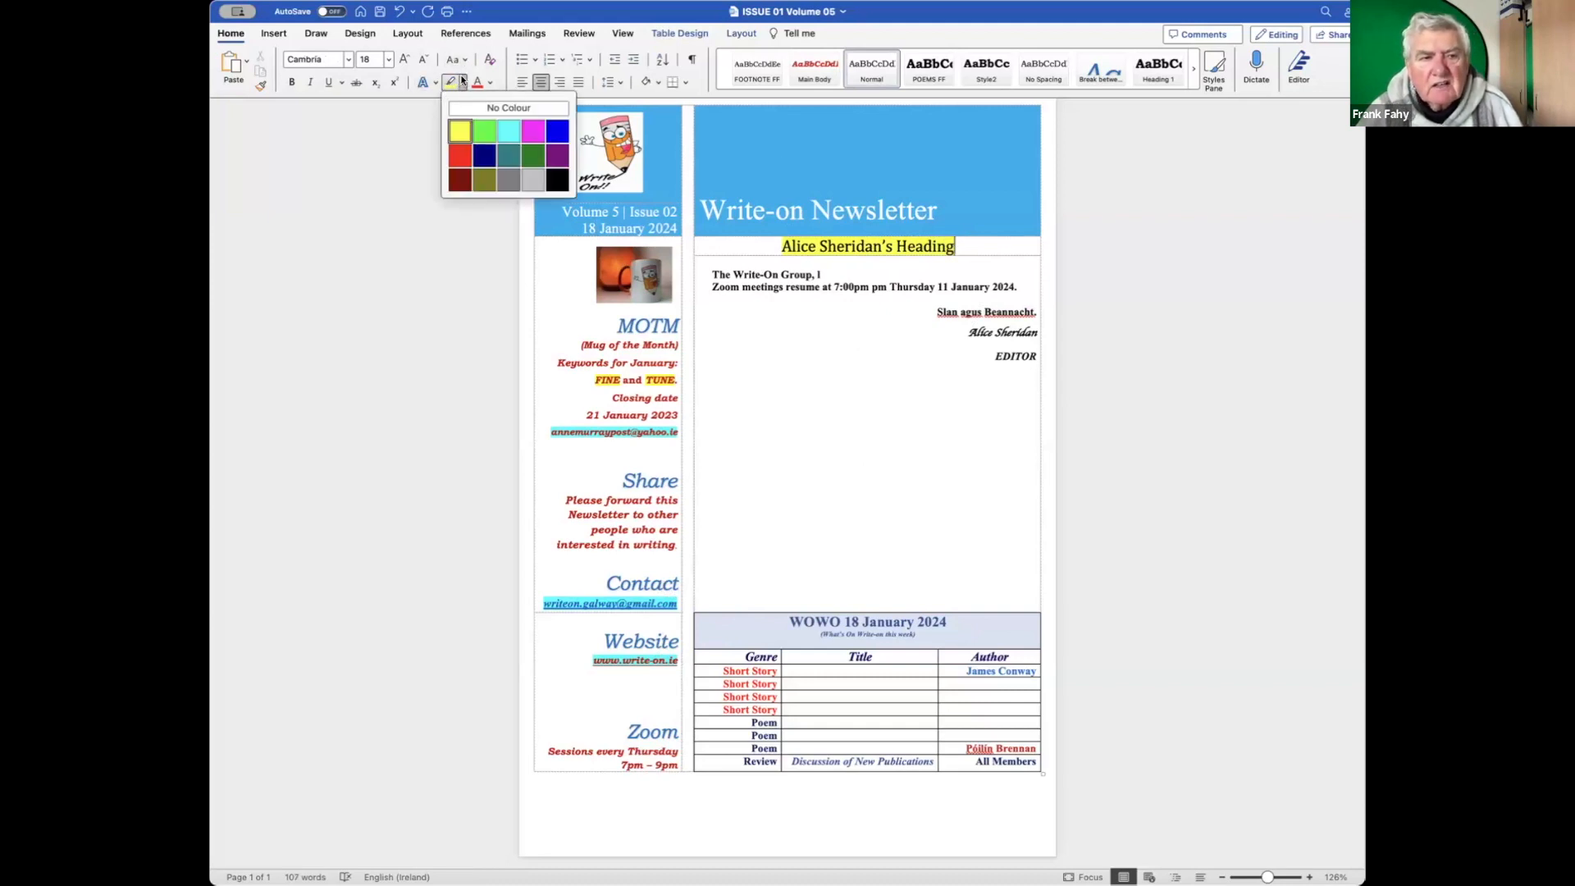
pyautogui.click(483, 131)
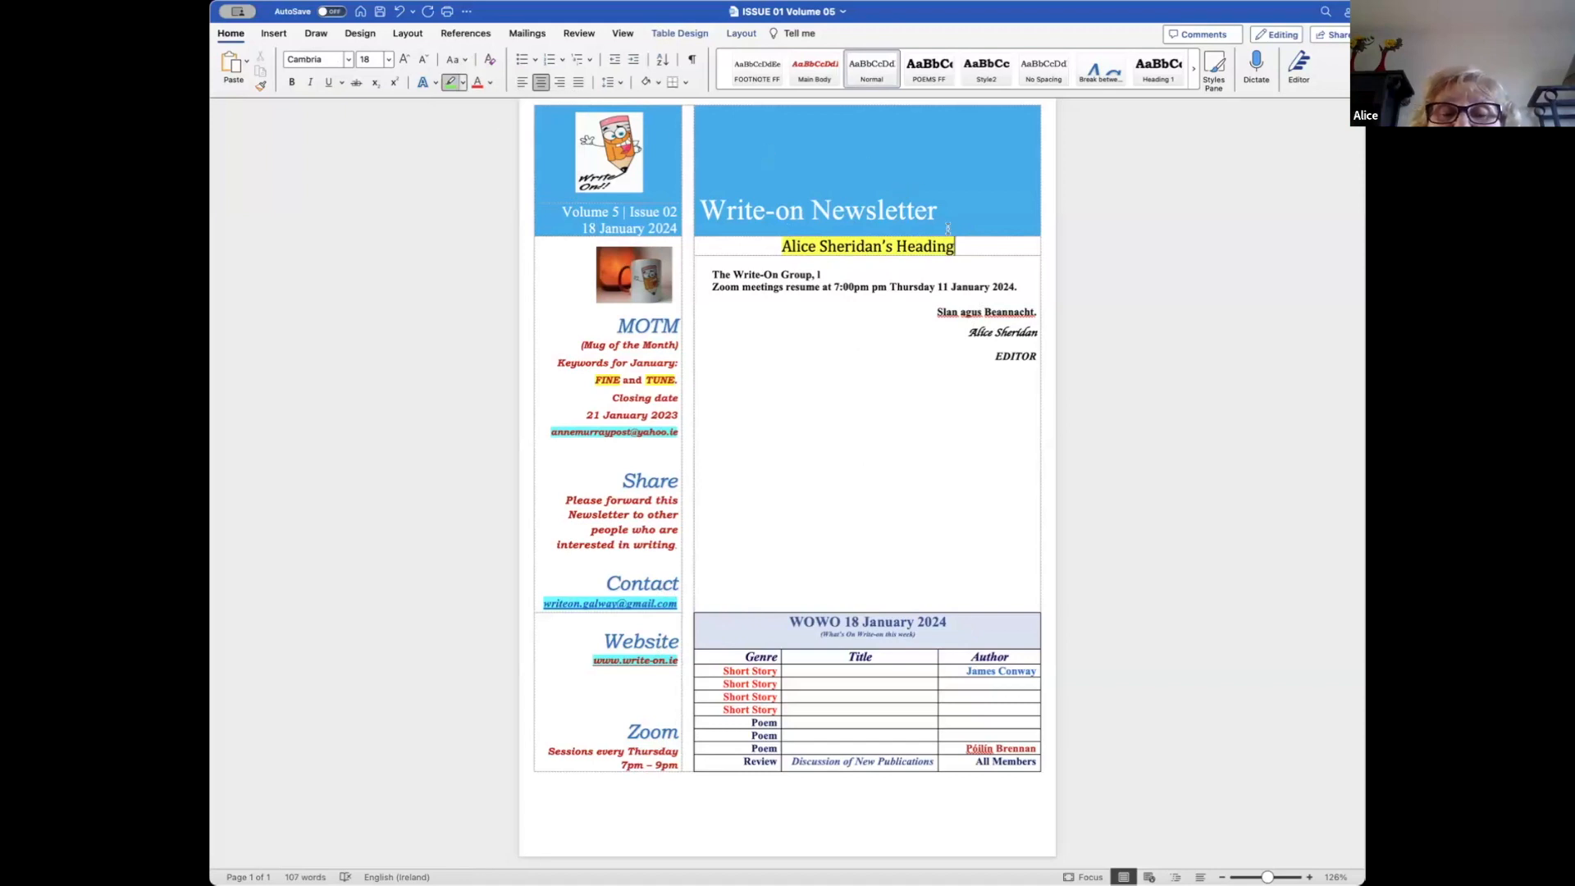
pyautogui.tripleClick(785, 244)
pyautogui.moveTo(775, 244); pyautogui.dragTo(865, 337)
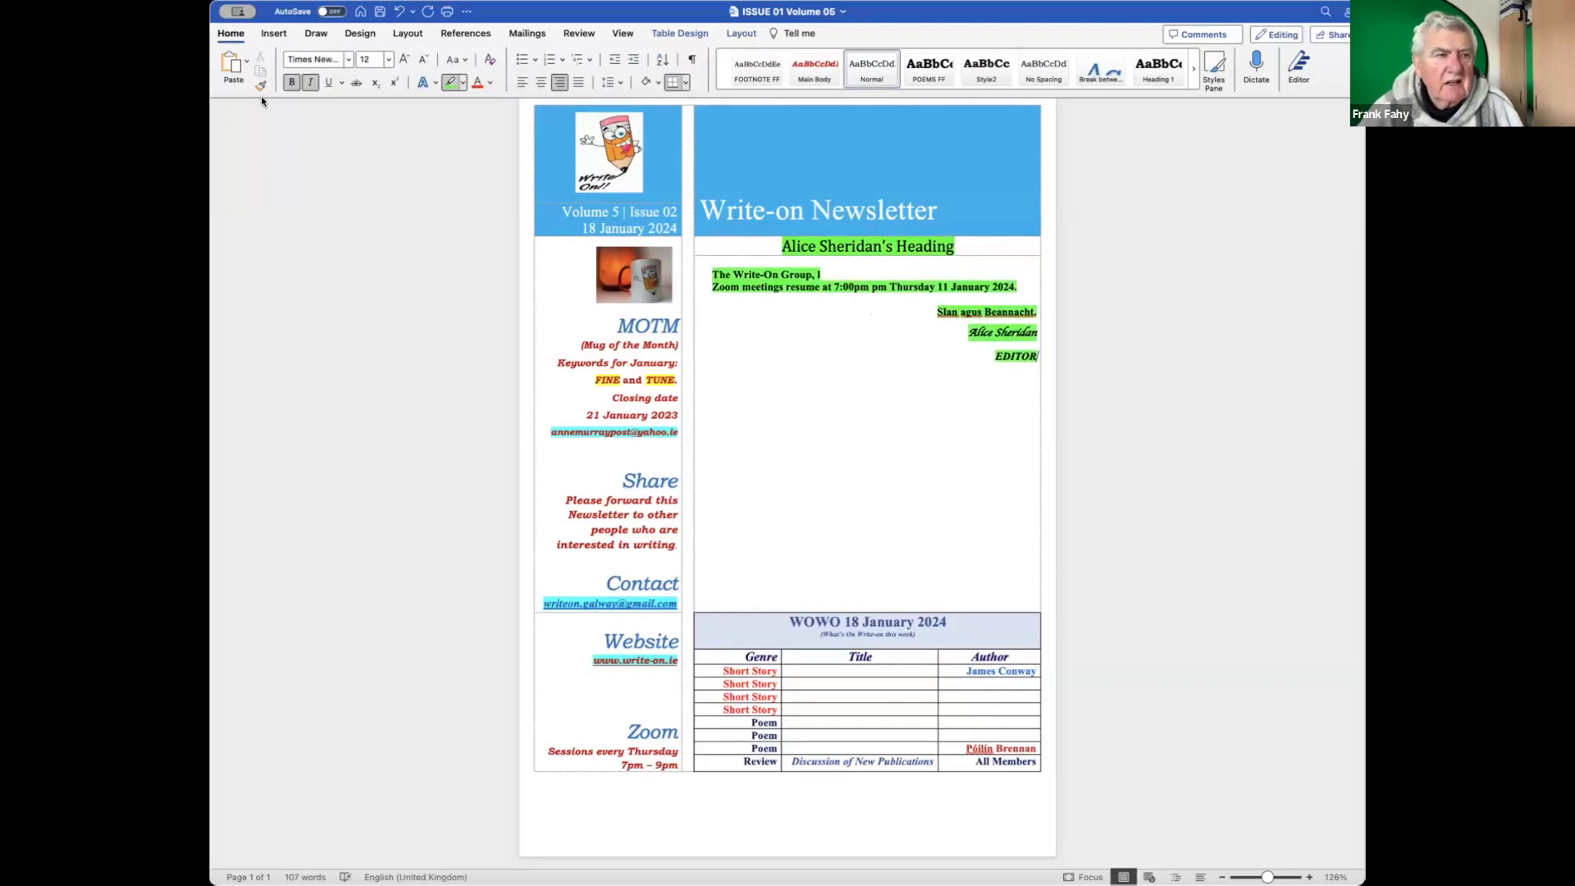
# Undo the green highlight that spread onto the body text.
pyautogui.click(212, 2)
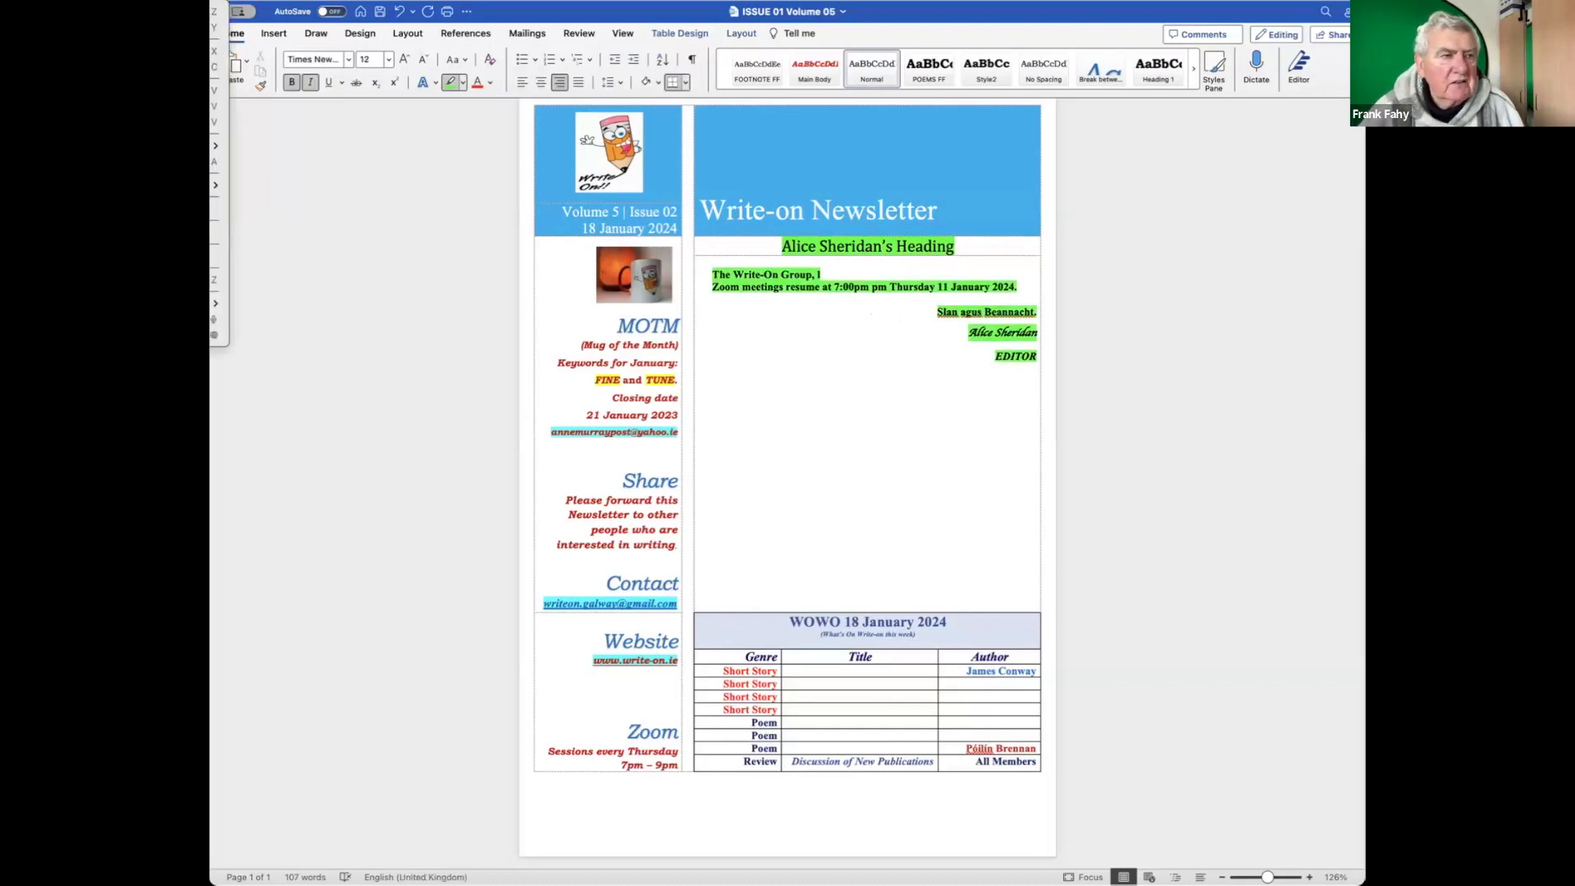
pyautogui.click(212, 11)
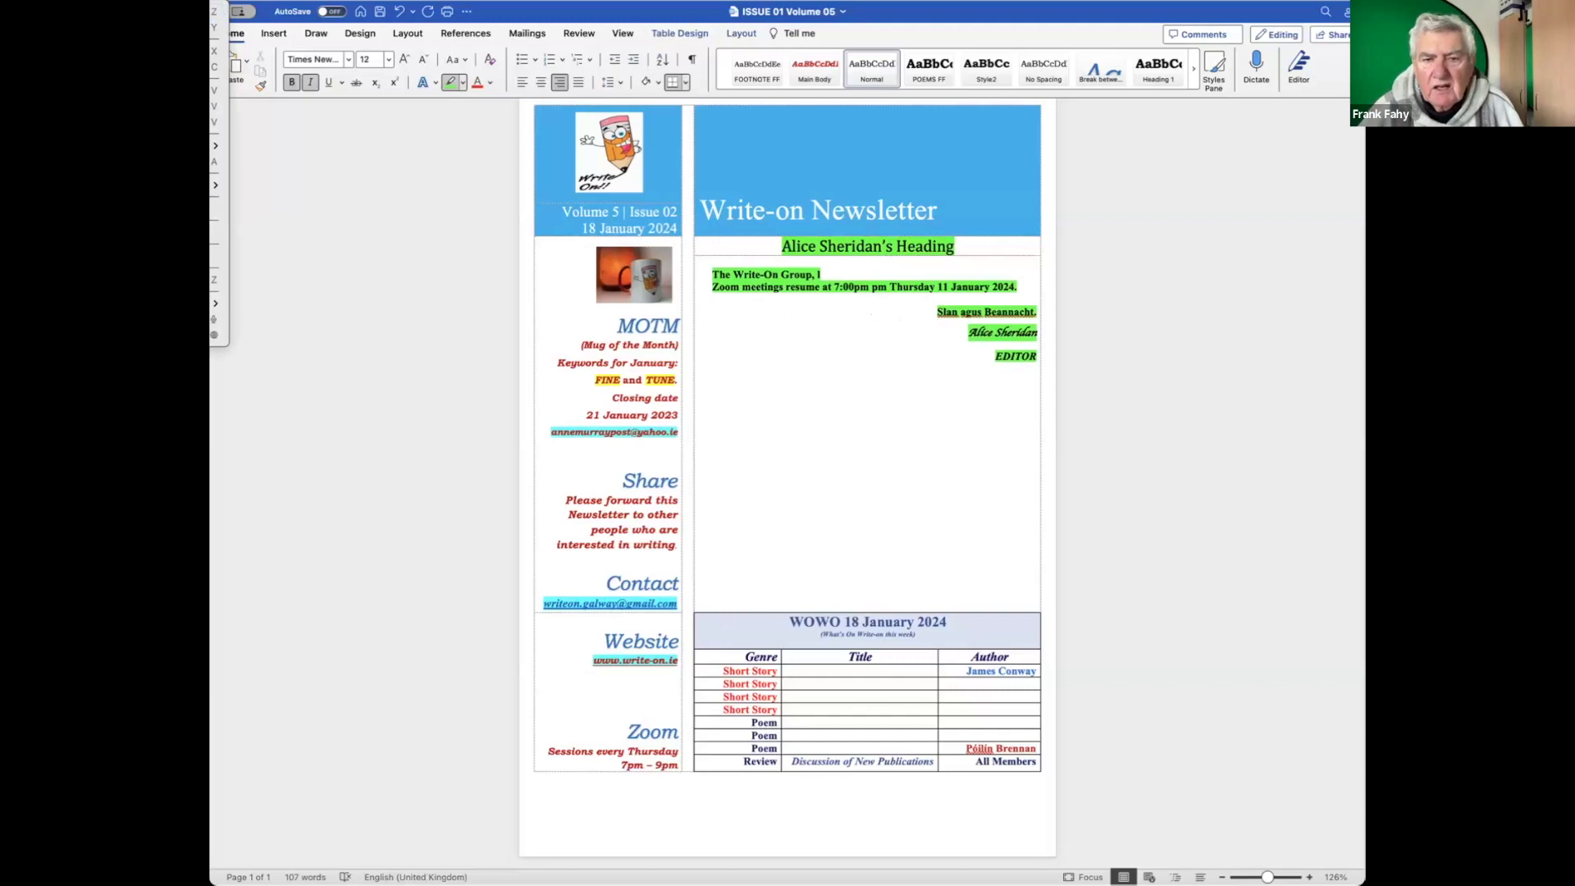
pyautogui.click(212, 2)
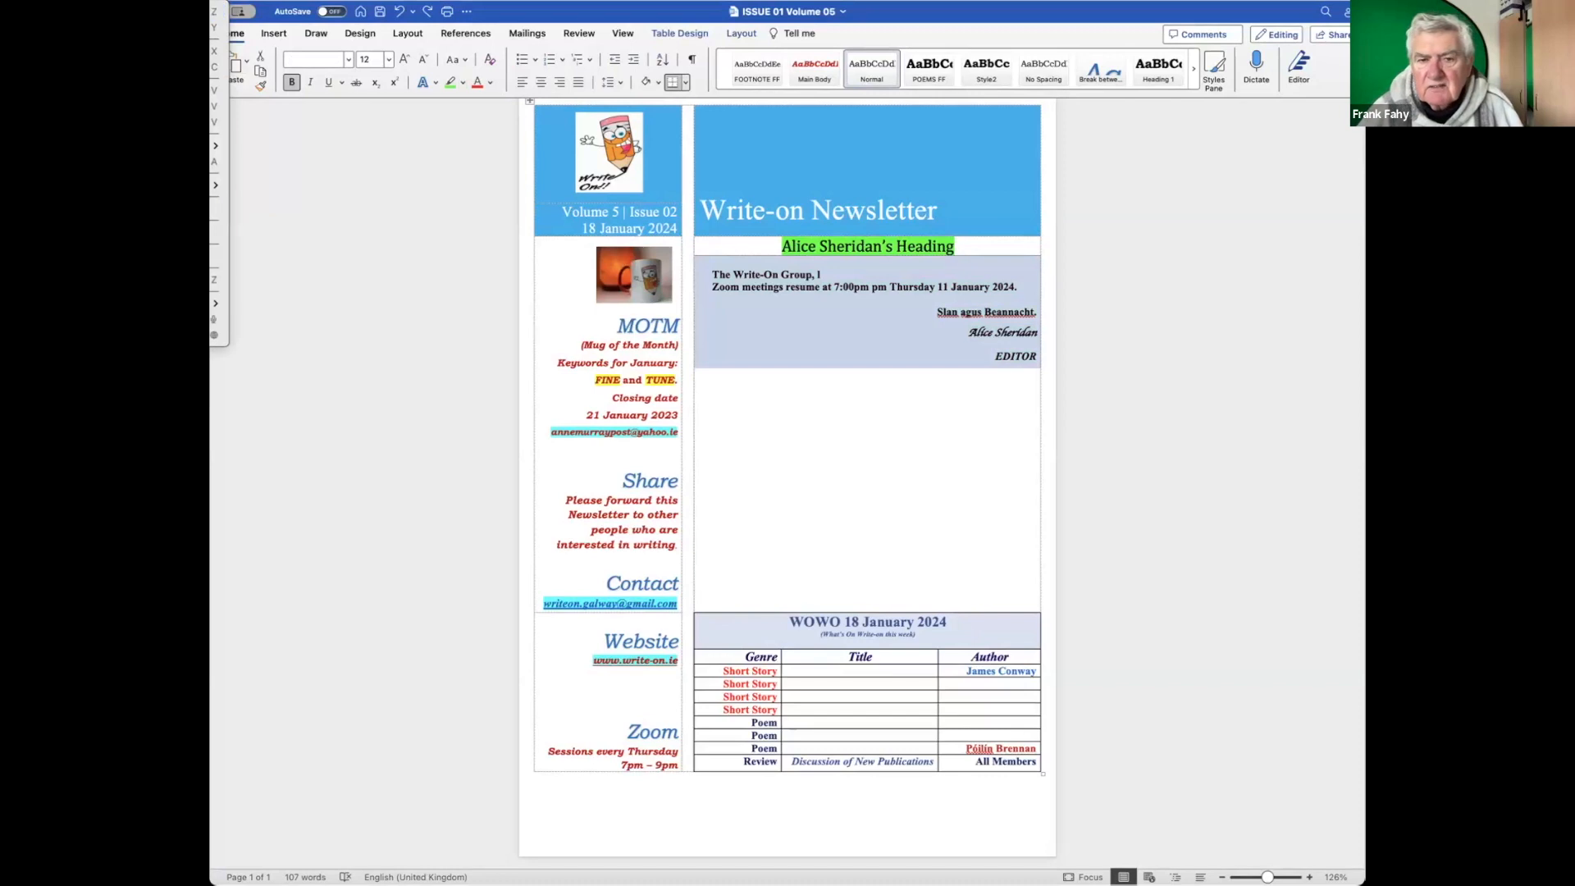
# Undo one more earlier formatting change and set the heading's highlight to No Colour.
pyautogui.click(211, 11)
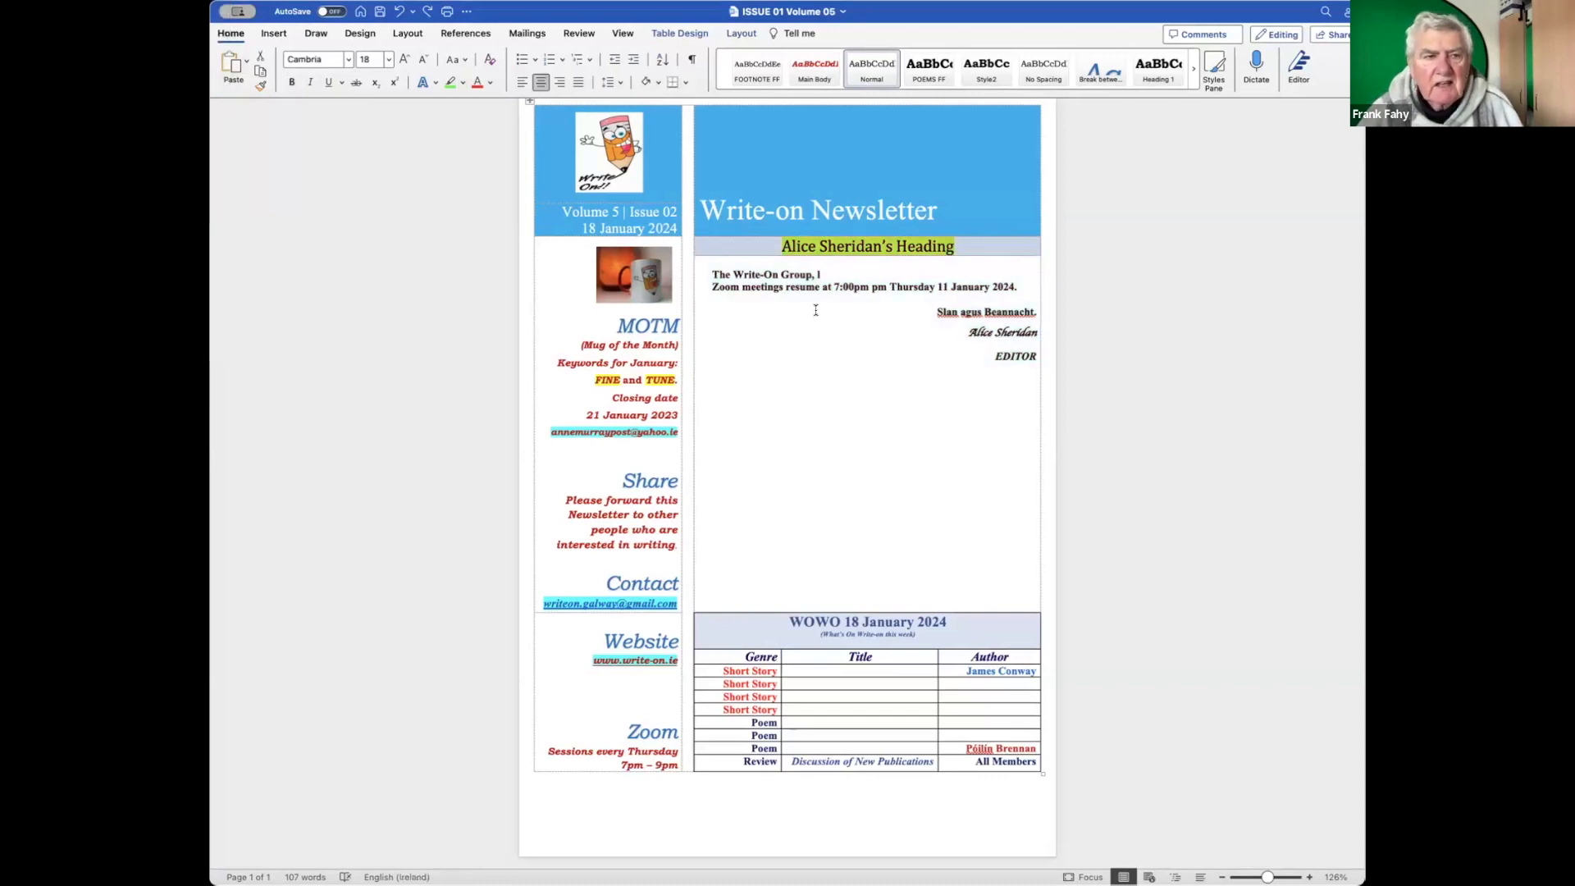
pyautogui.rightClick(947, 312)
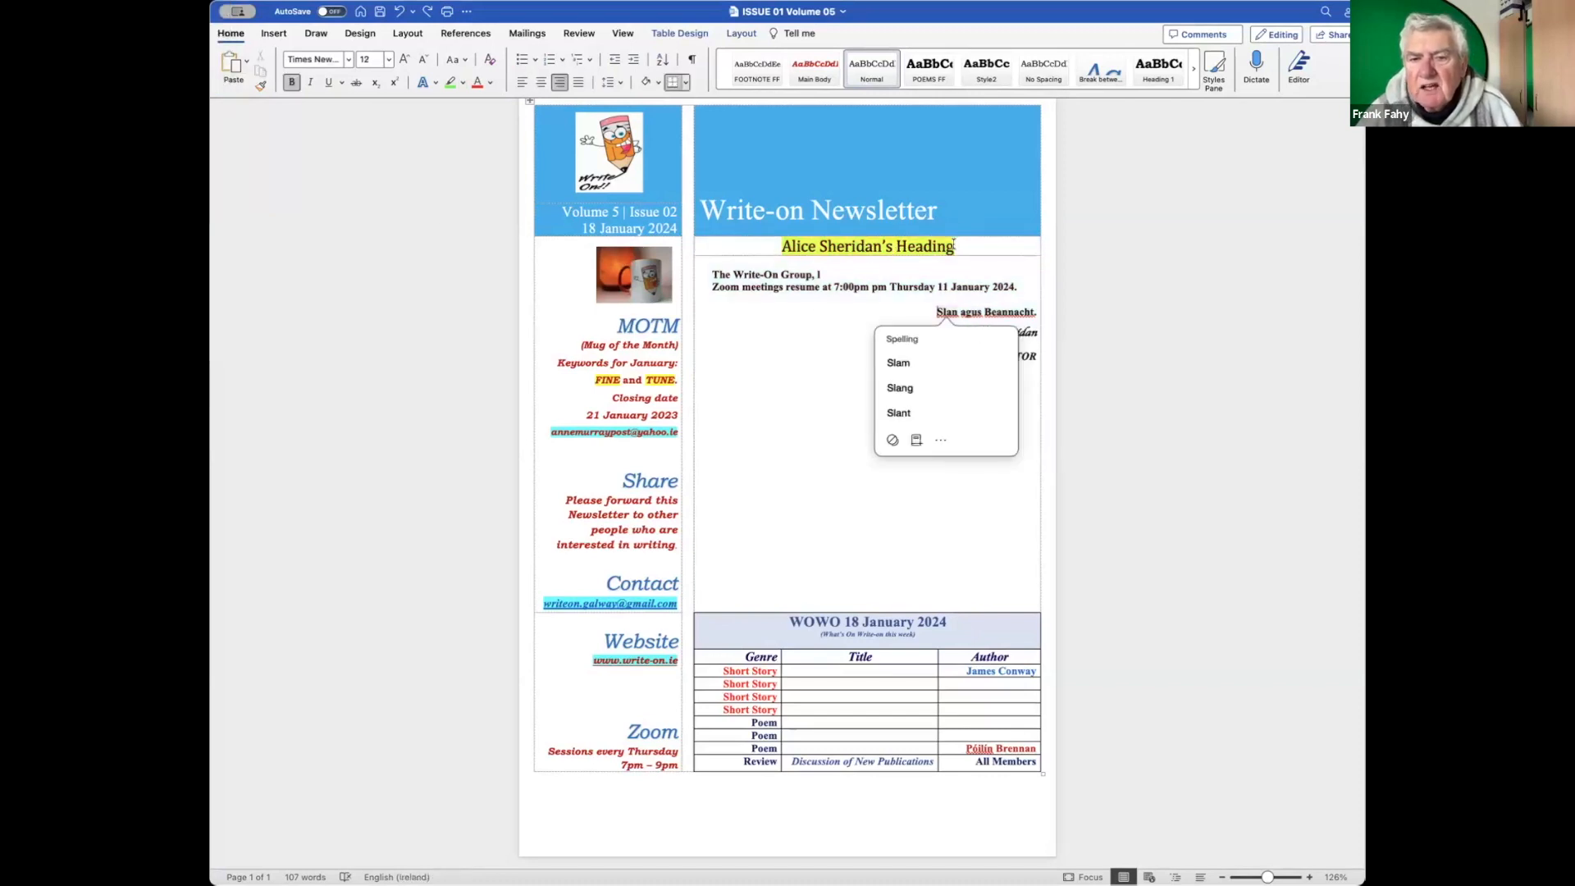
pyautogui.moveTo(955, 248); pyautogui.dragTo(844, 287)
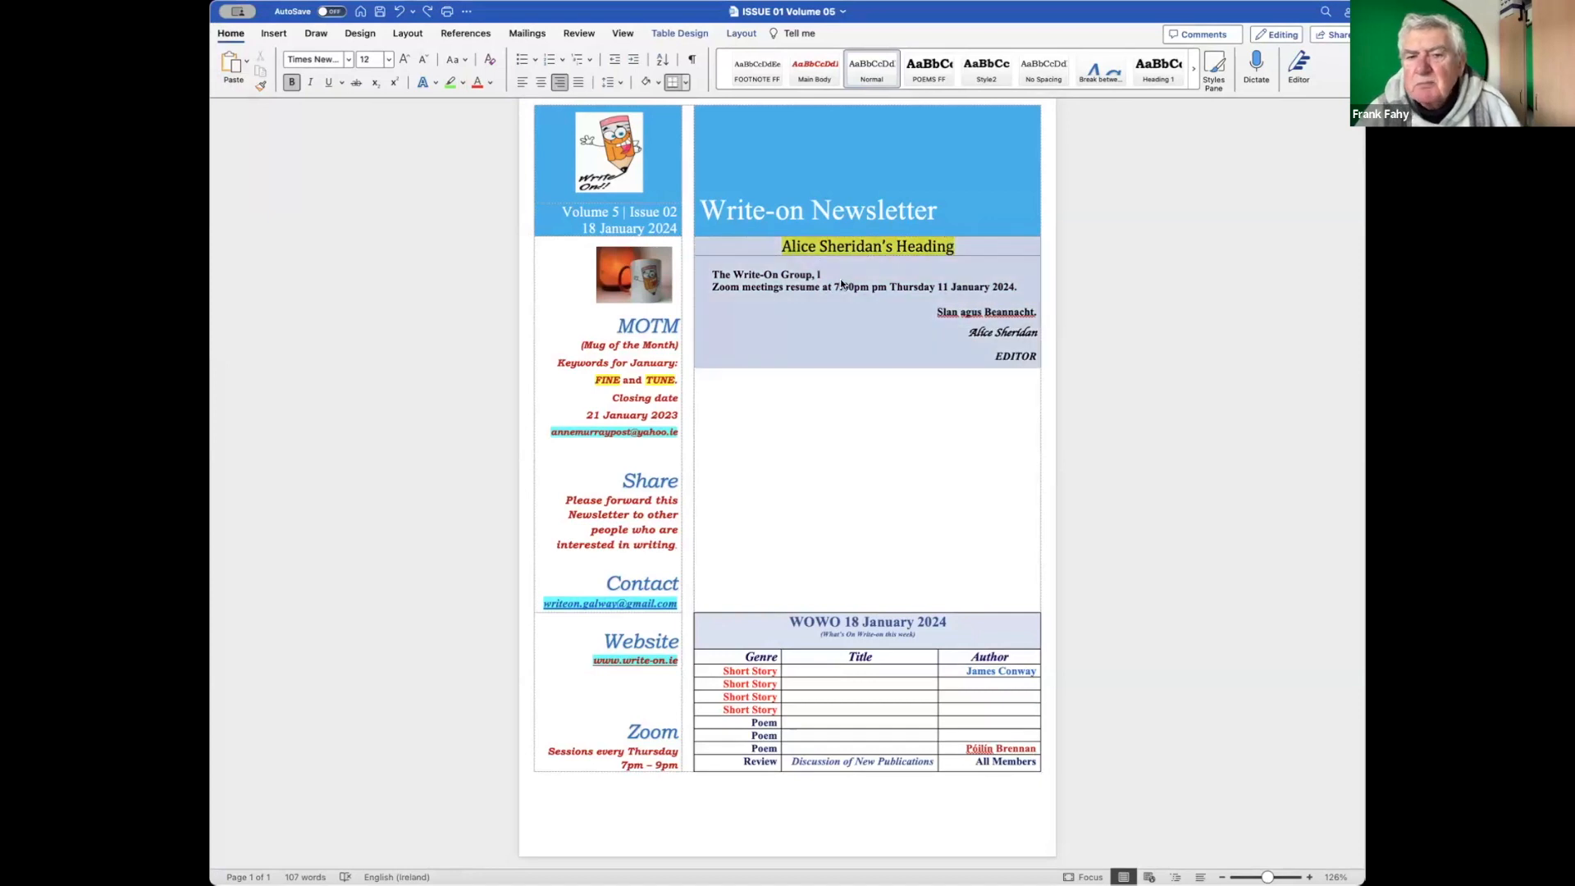
pyautogui.click(854, 435)
pyautogui.moveTo(955, 246); pyautogui.dragTo(796, 250)
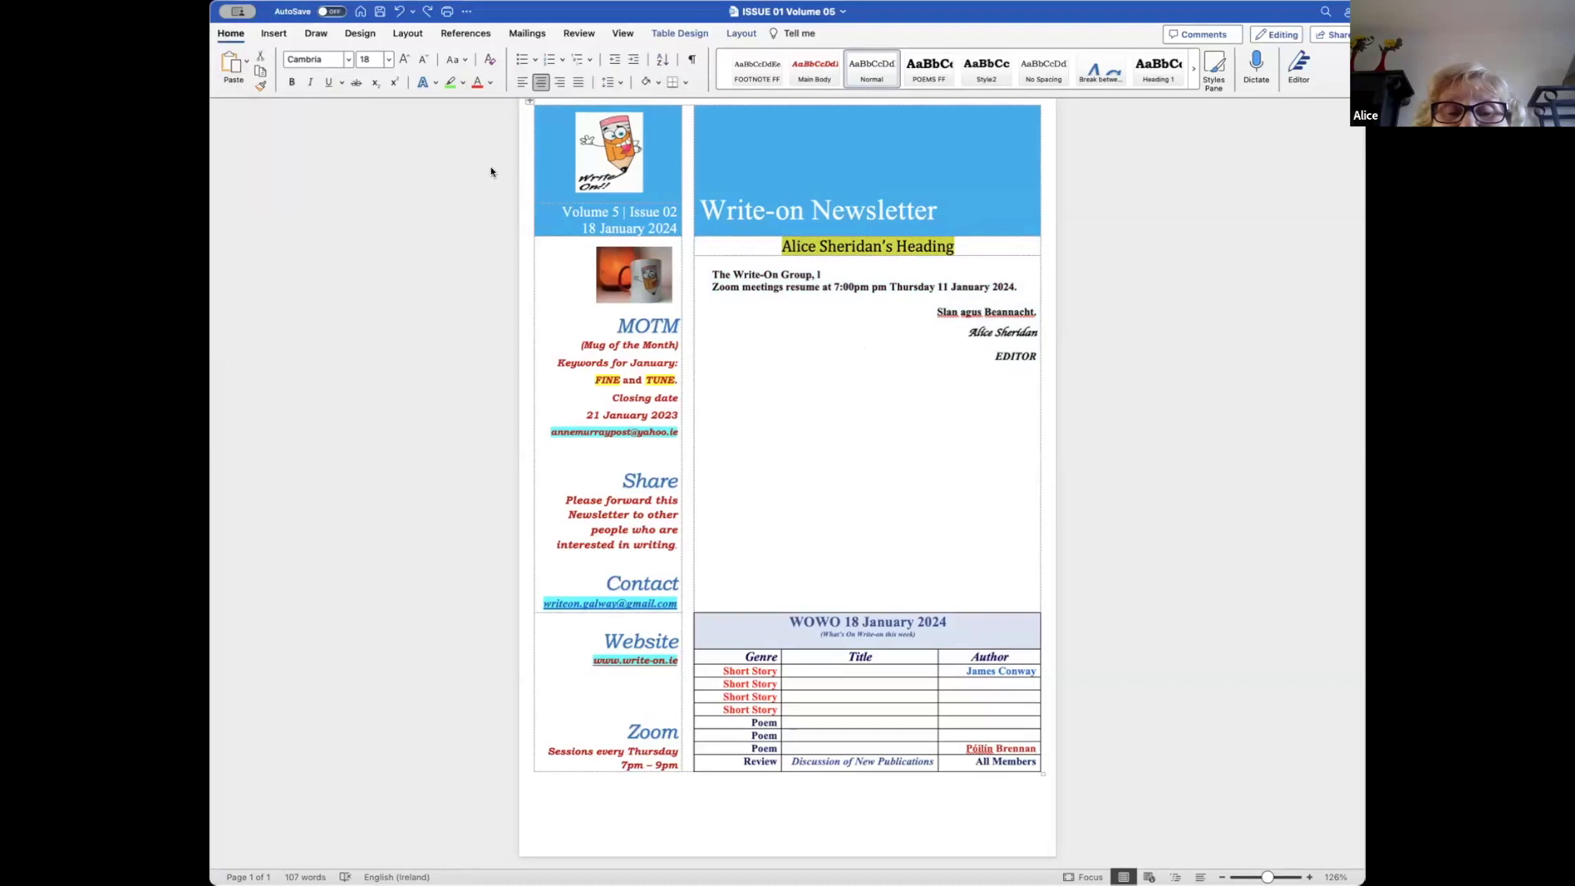
pyautogui.click(463, 83)
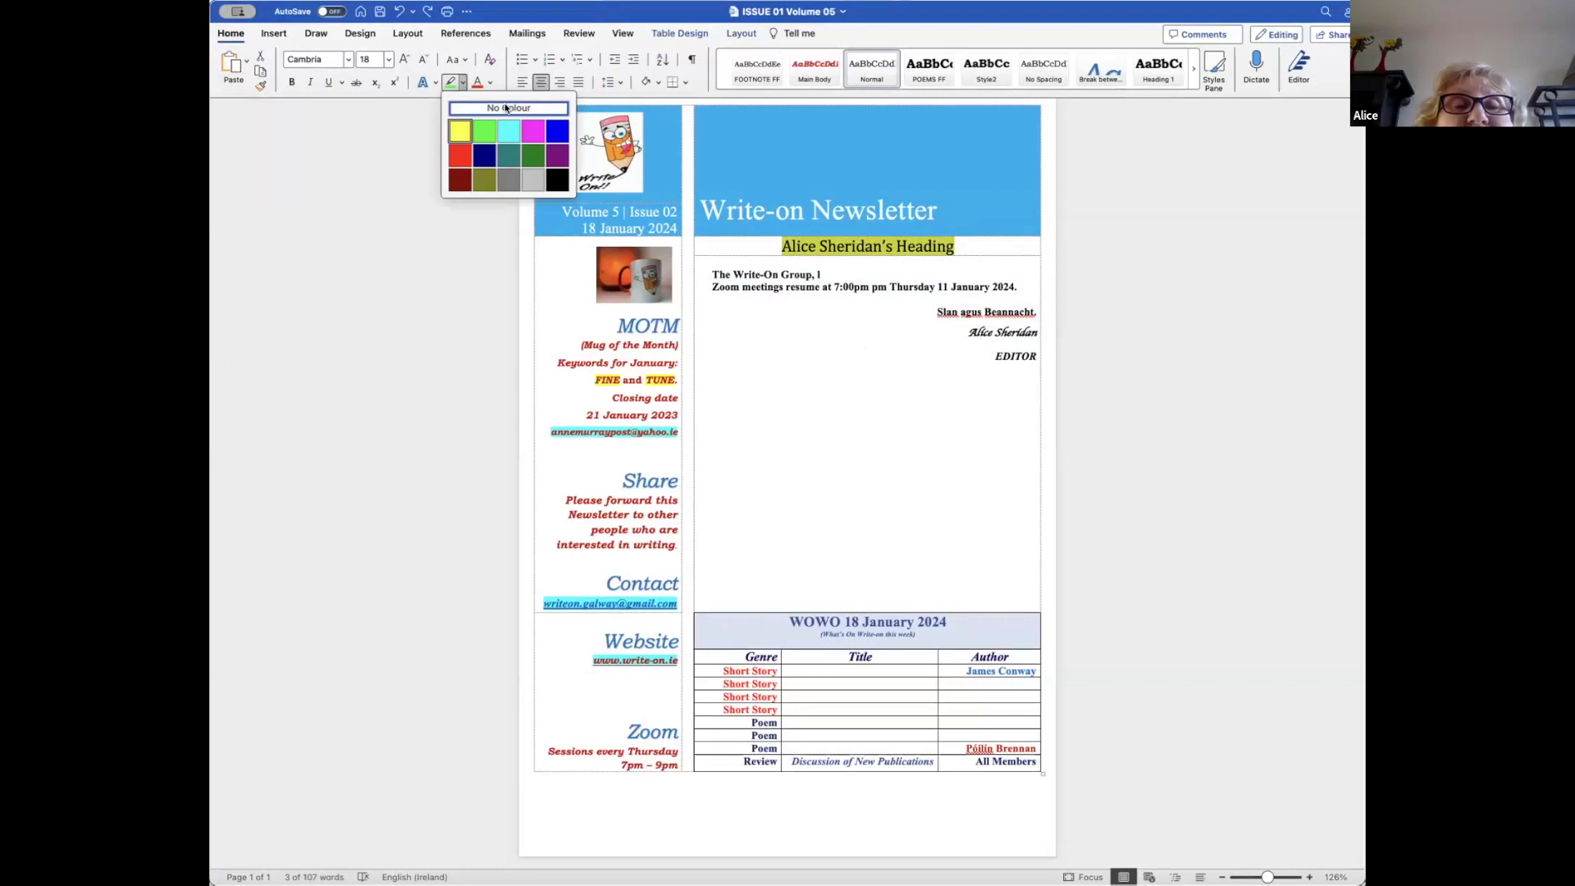
pyautogui.click(506, 108)
pyautogui.click(903, 416)
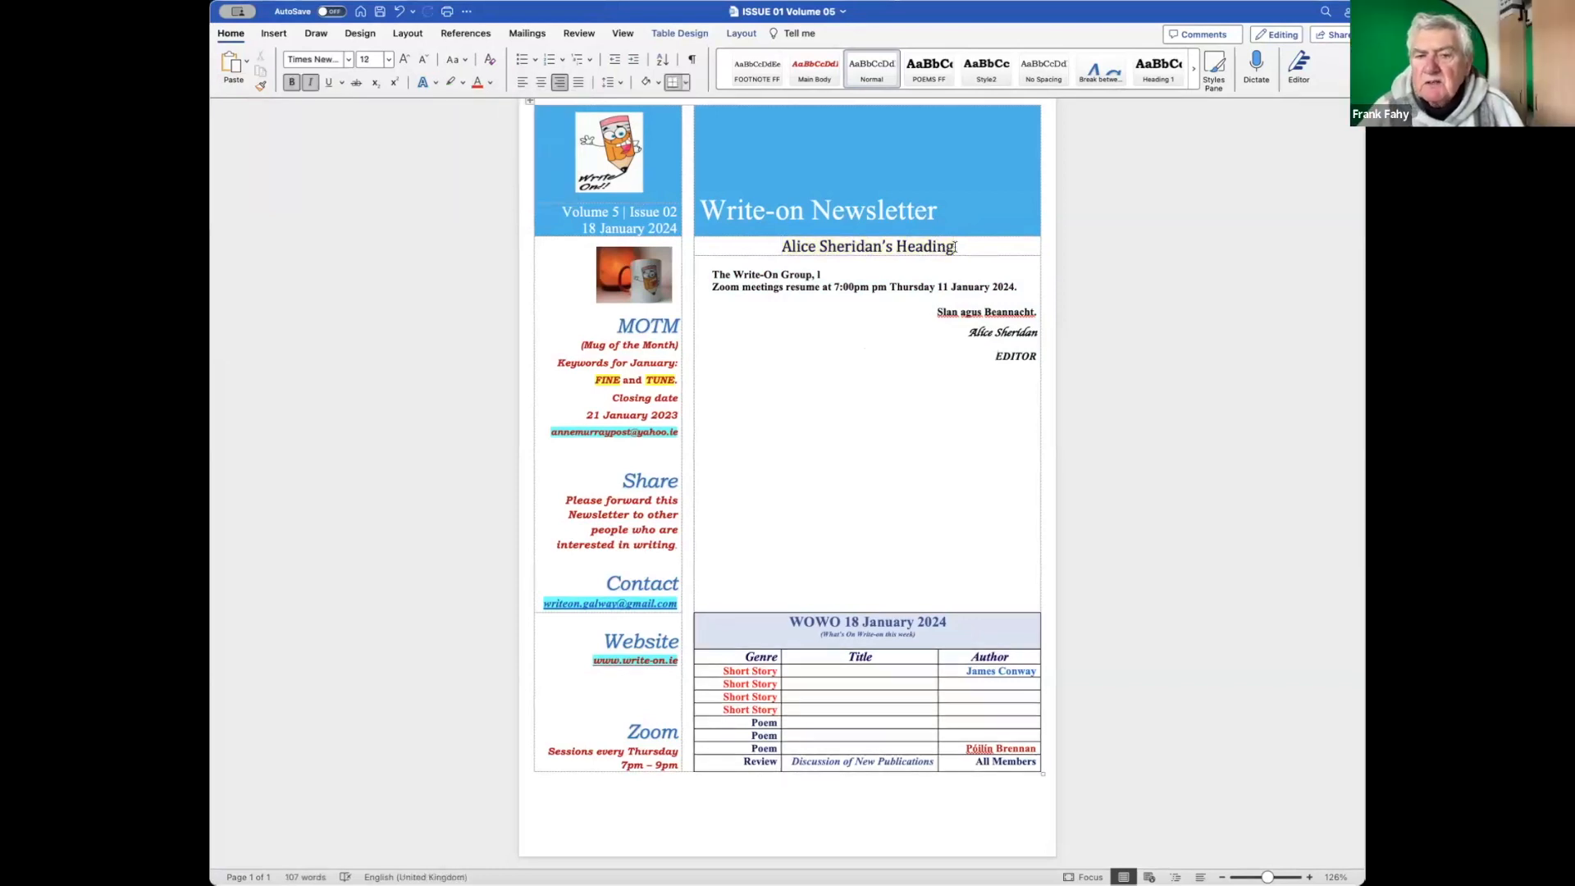
pyautogui.moveTo(957, 249); pyautogui.dragTo(864, 380)
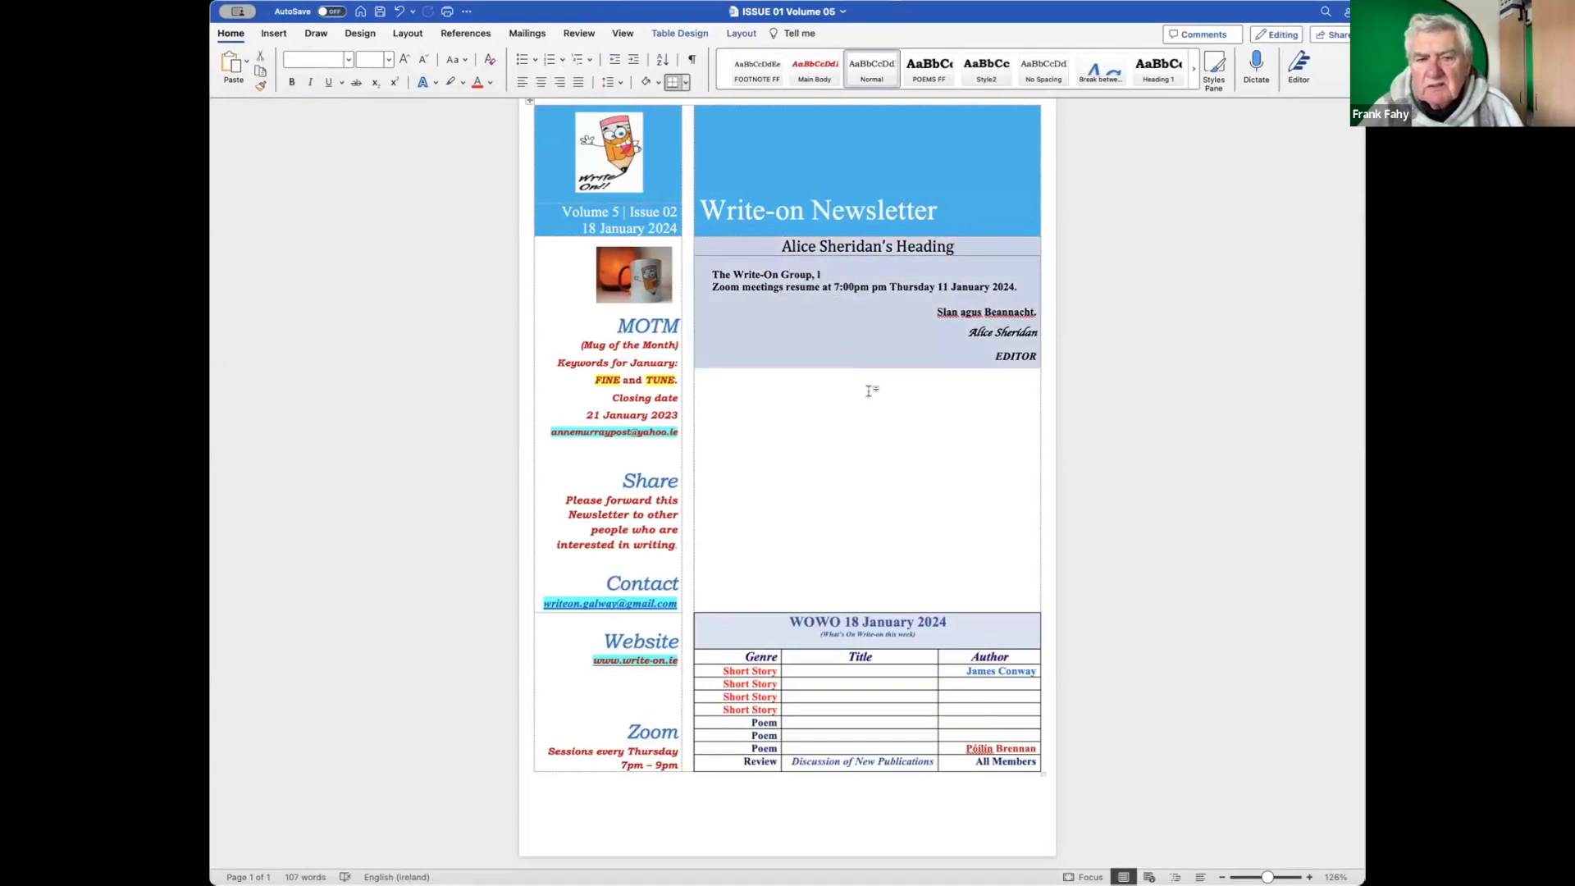
pyautogui.click(872, 390)
pyautogui.click(776, 244)
pyautogui.moveTo(780, 245); pyautogui.dragTo(871, 244)
pyautogui.click(925, 249)
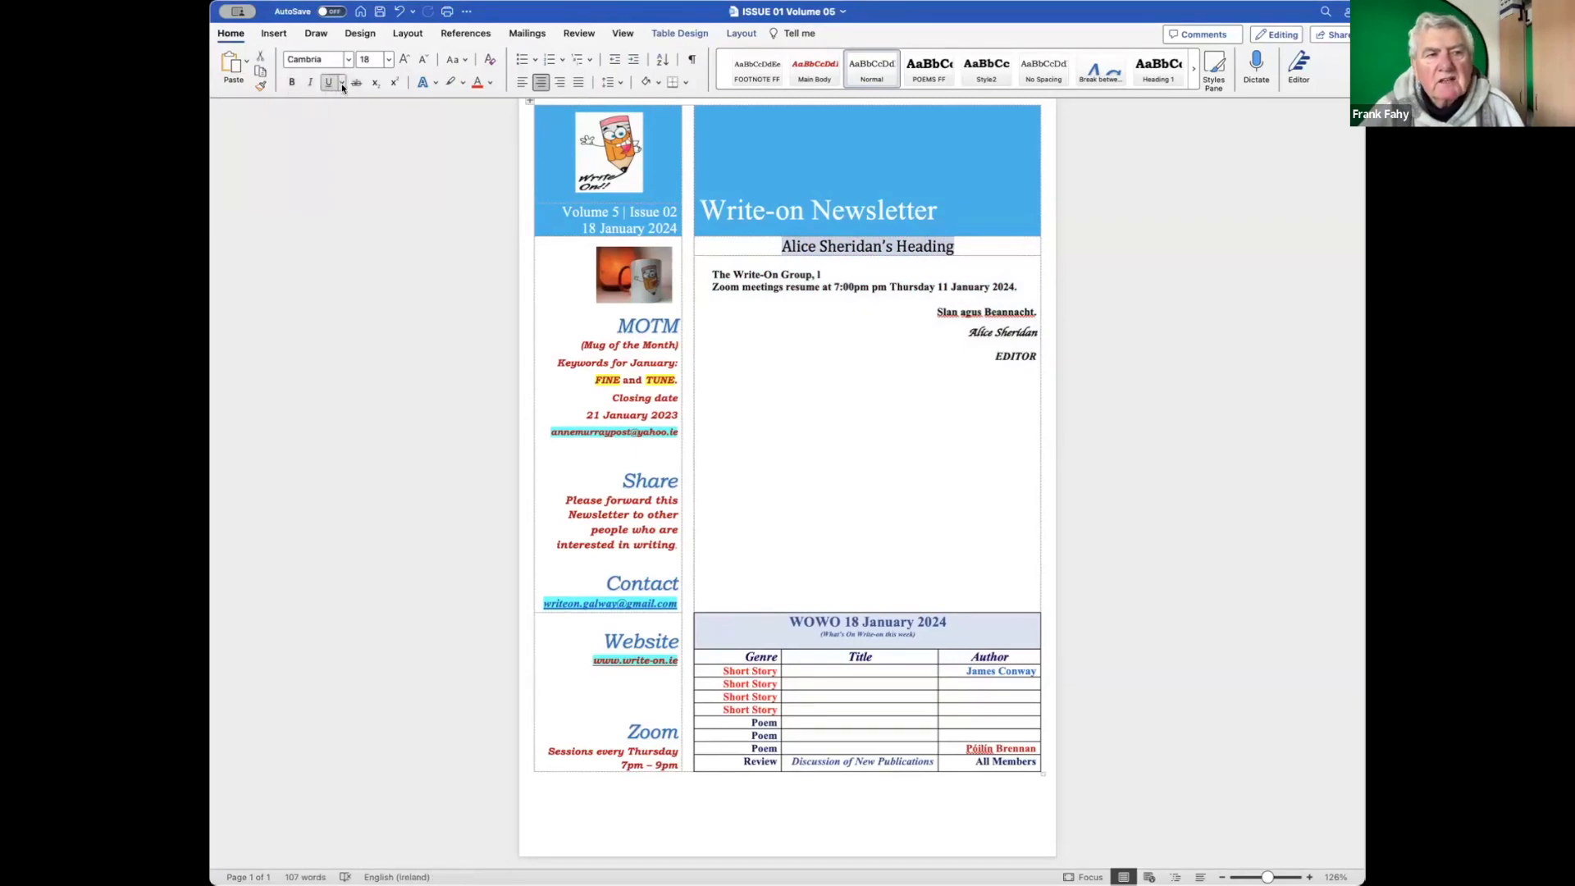
pyautogui.click(290, 81)
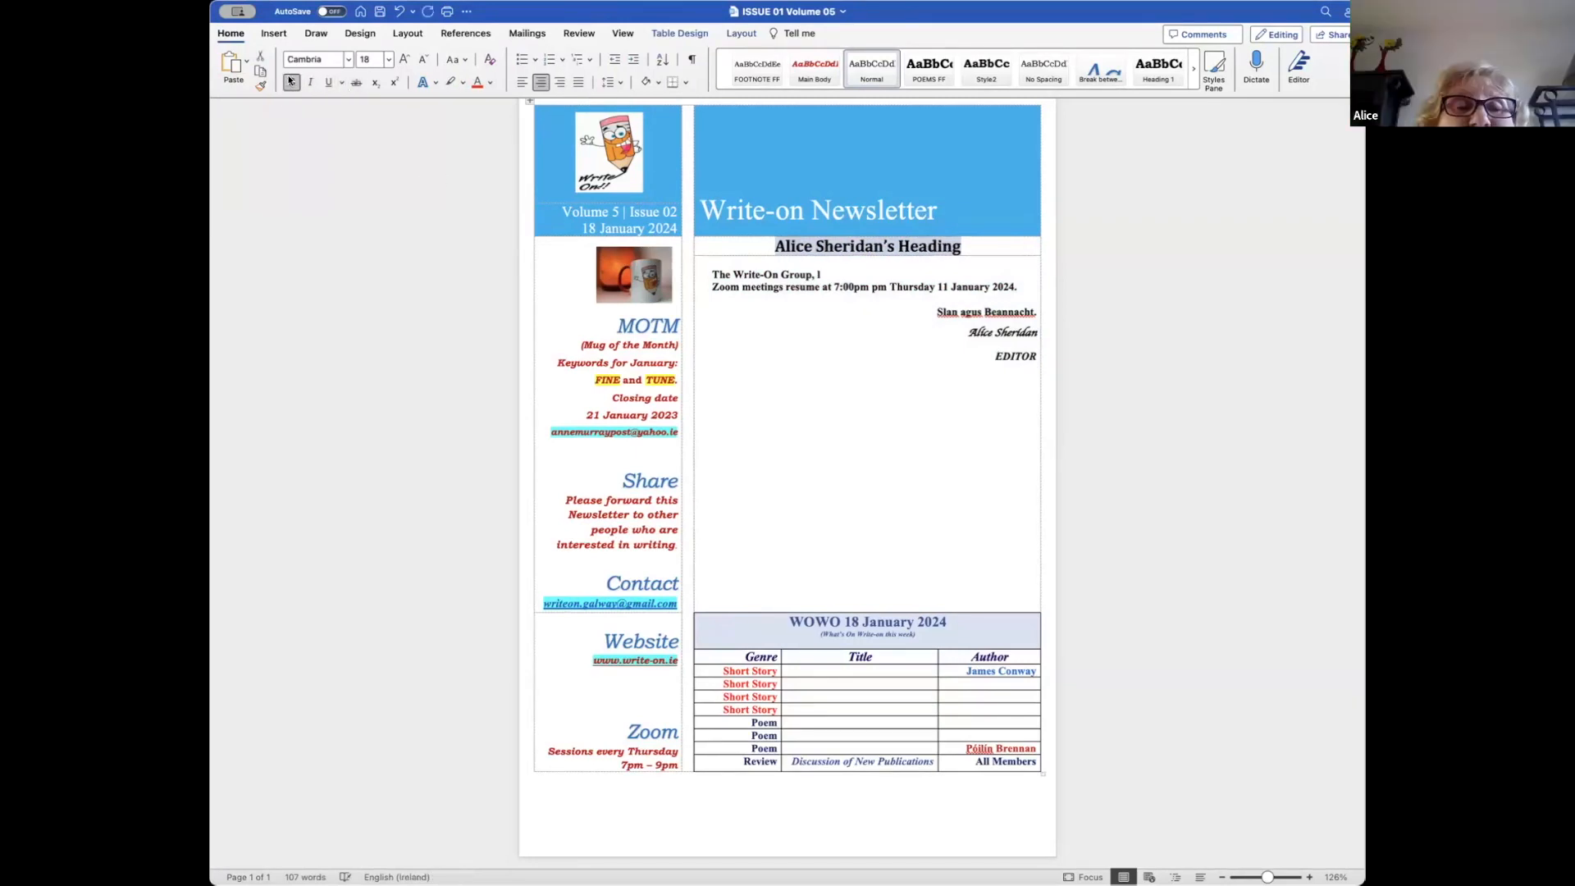
pyautogui.click(309, 82)
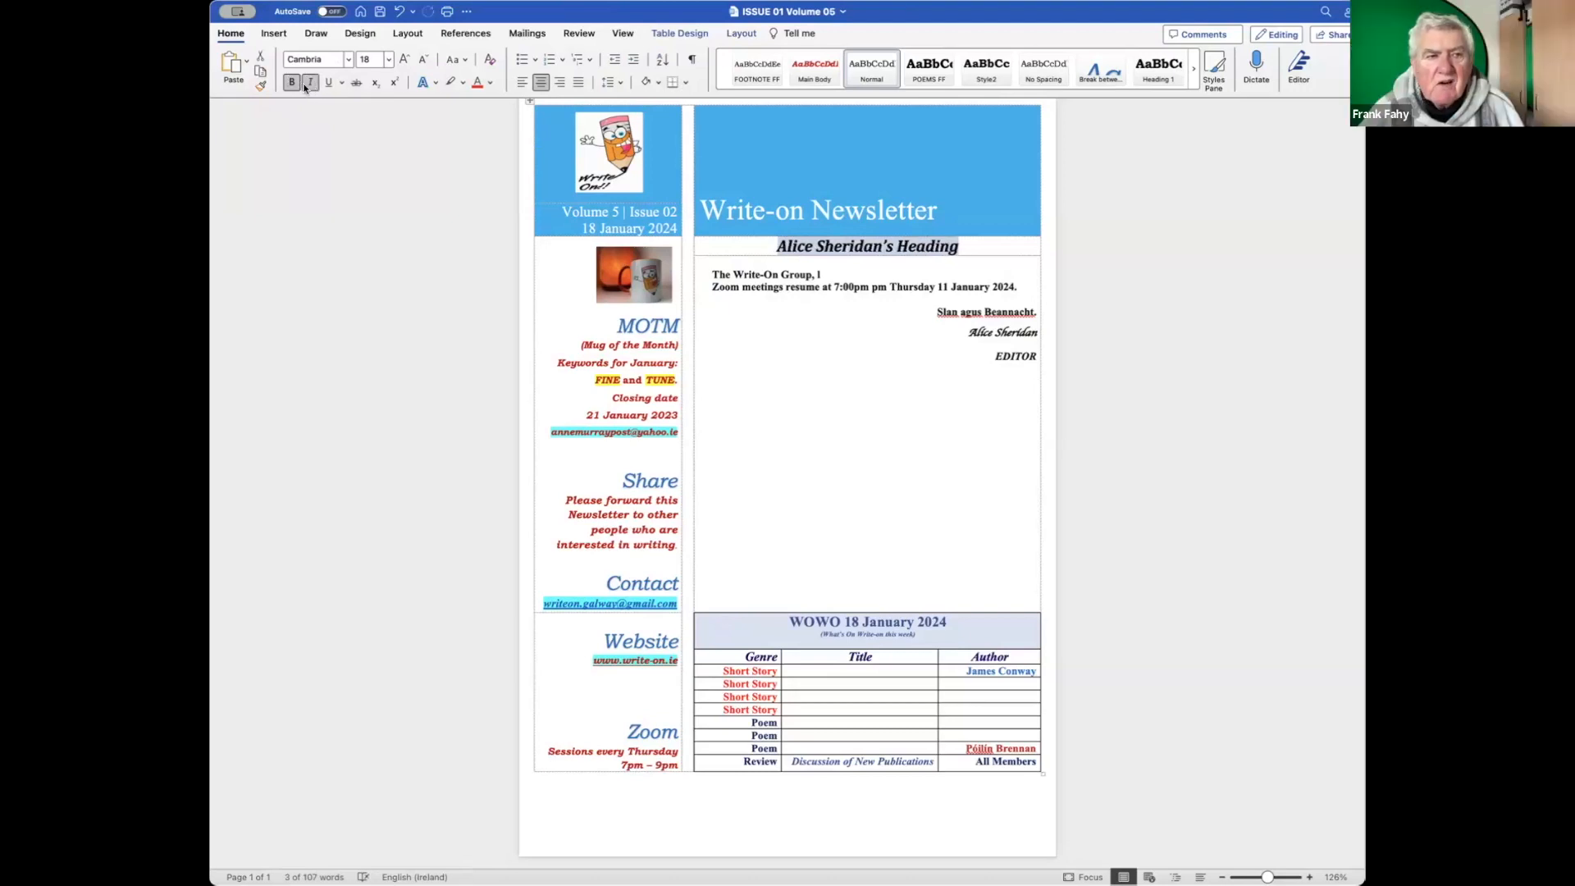
pyautogui.press('super+z')
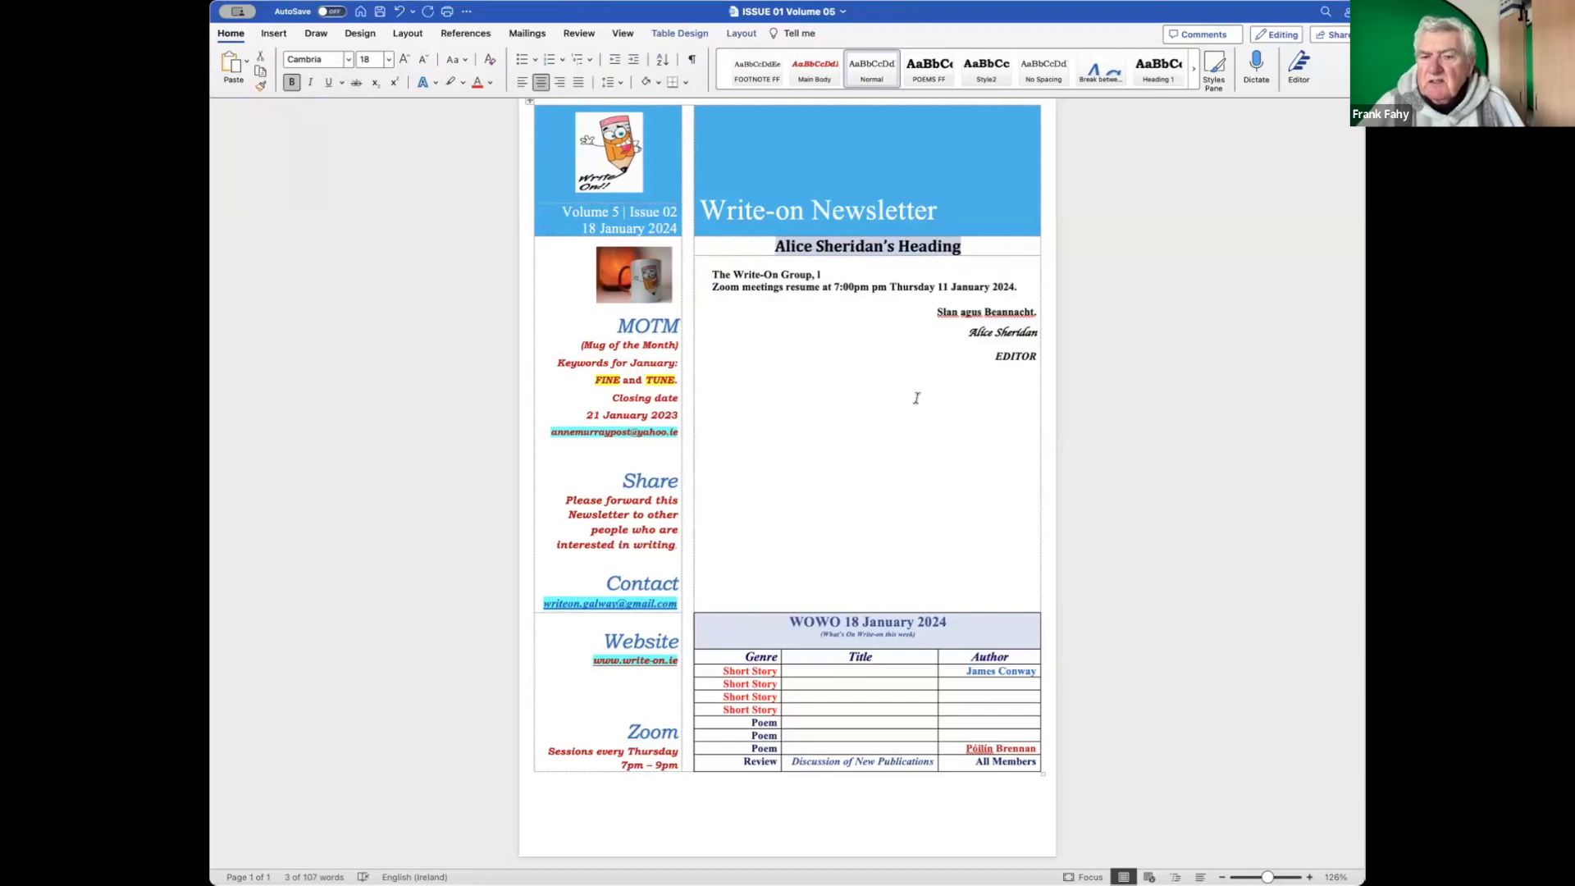
# Save the newsletter with Cmd+S and switch on Show/Hide ¶ formatting marks.
pyautogui.click(902, 430)
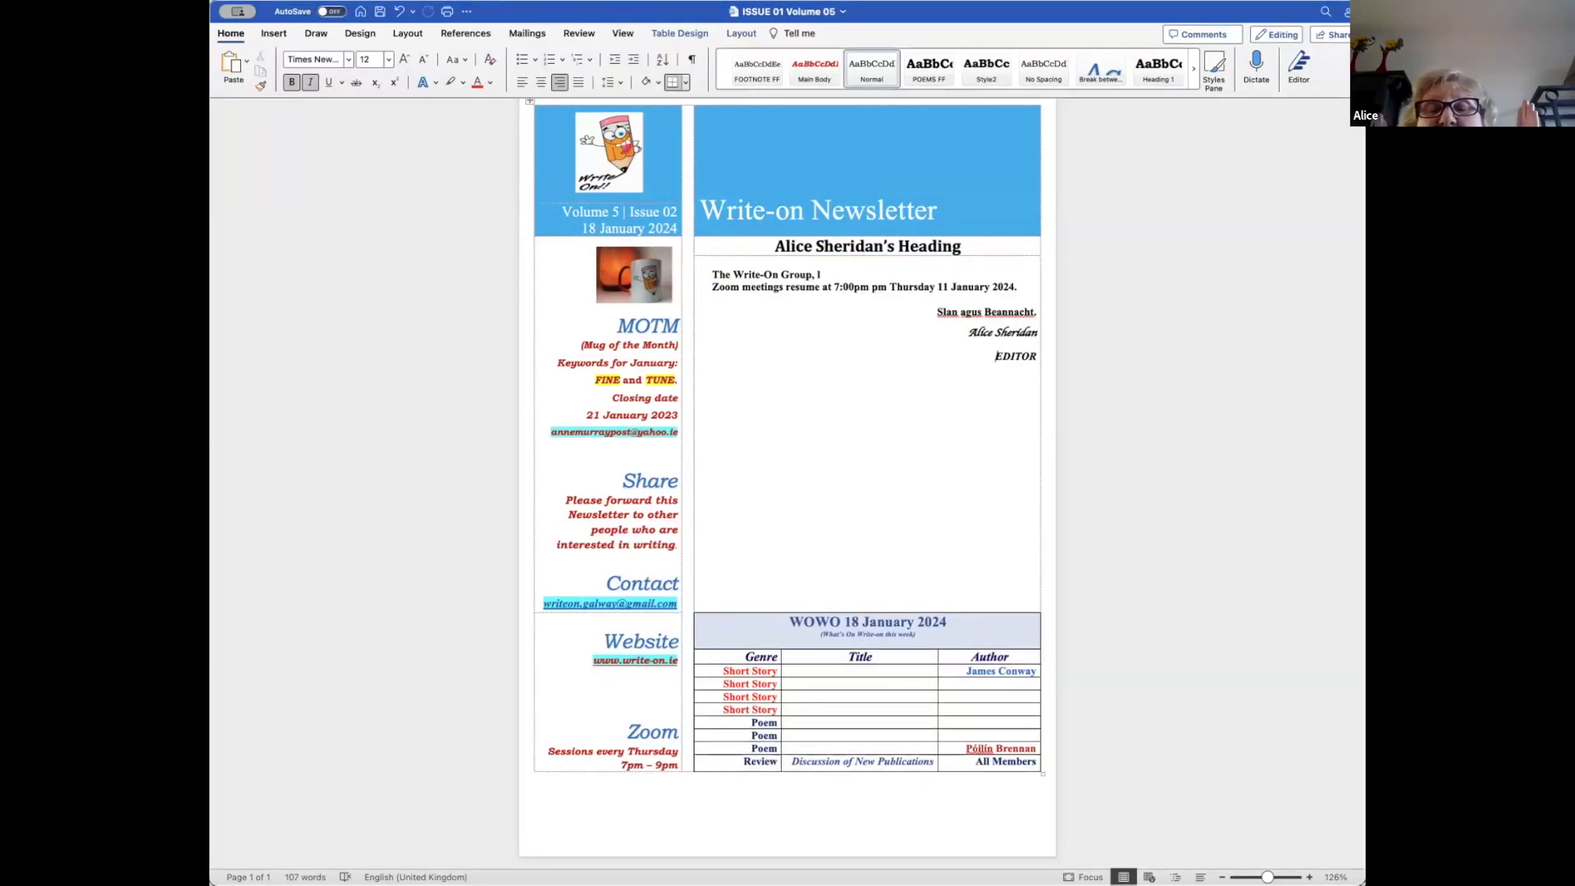
pyautogui.press('super+s')
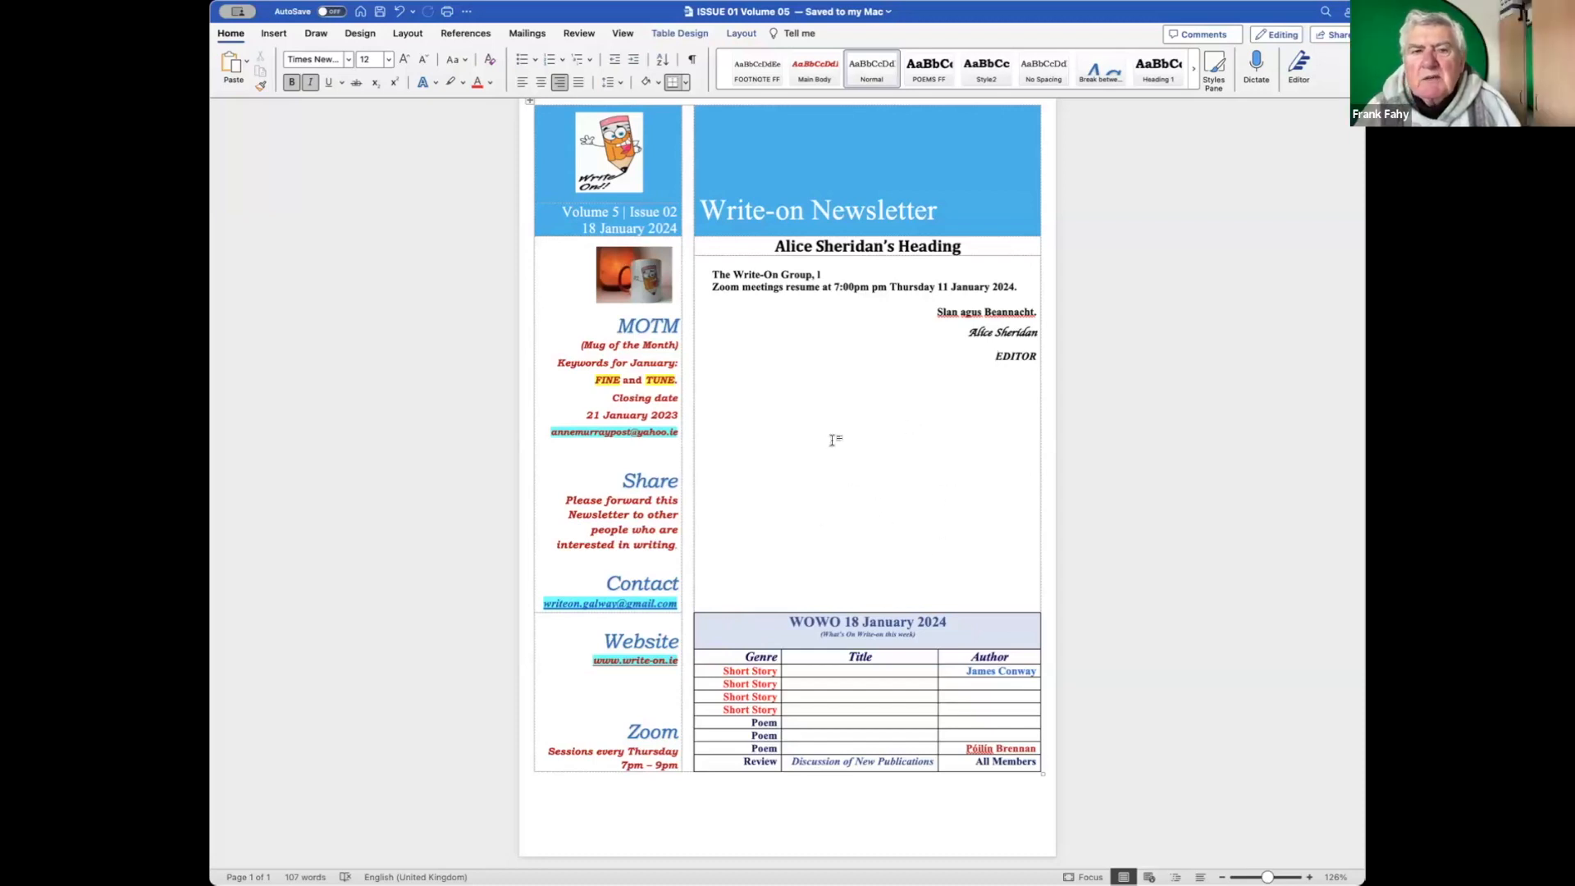
pyautogui.click(691, 59)
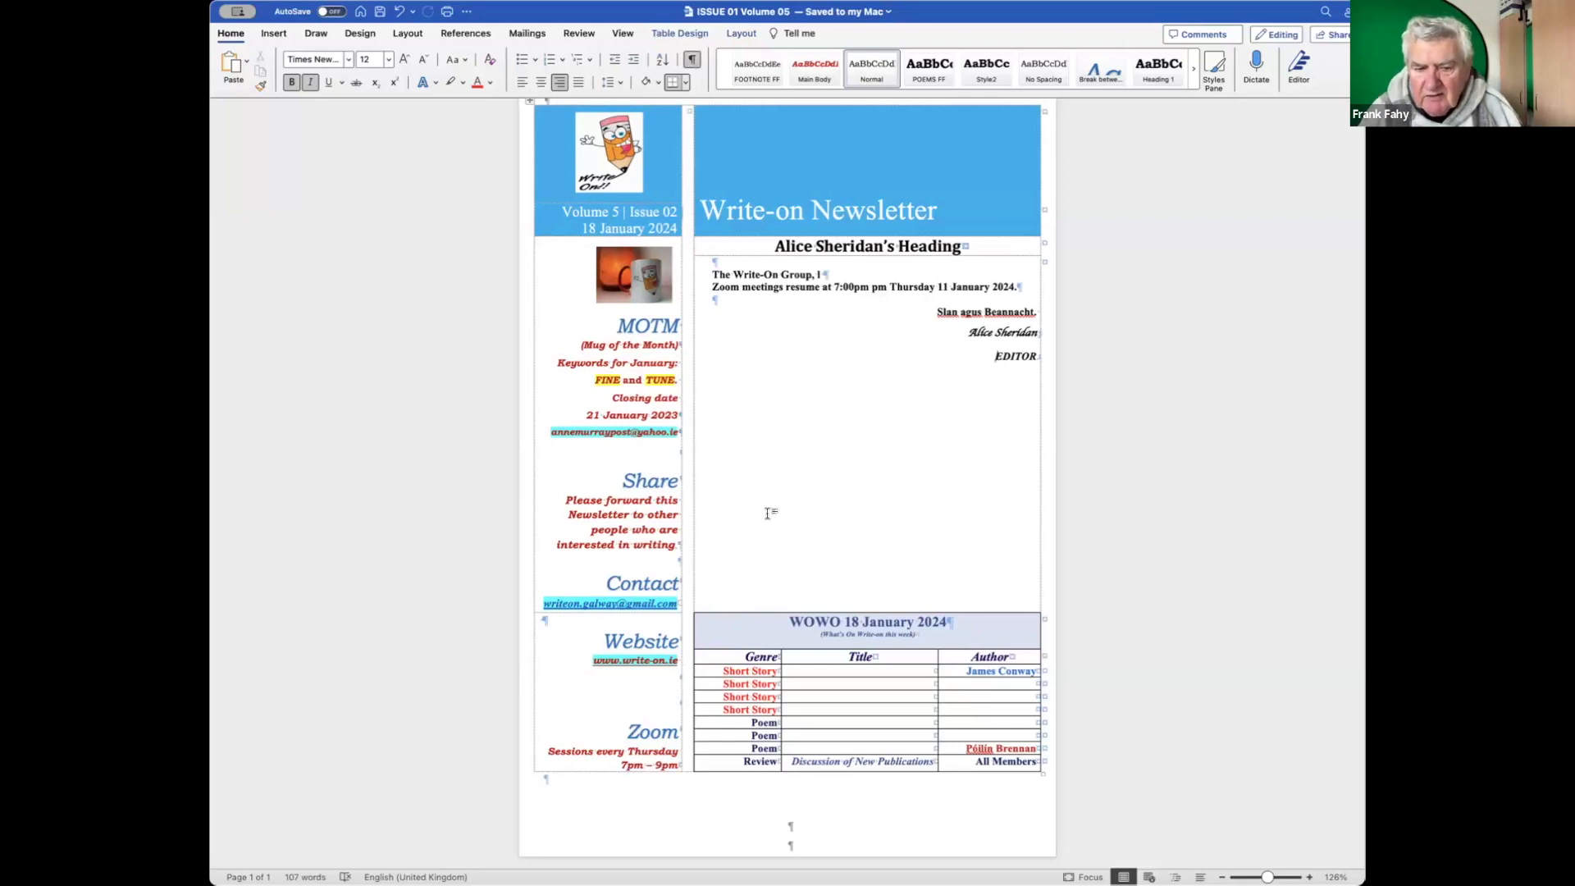